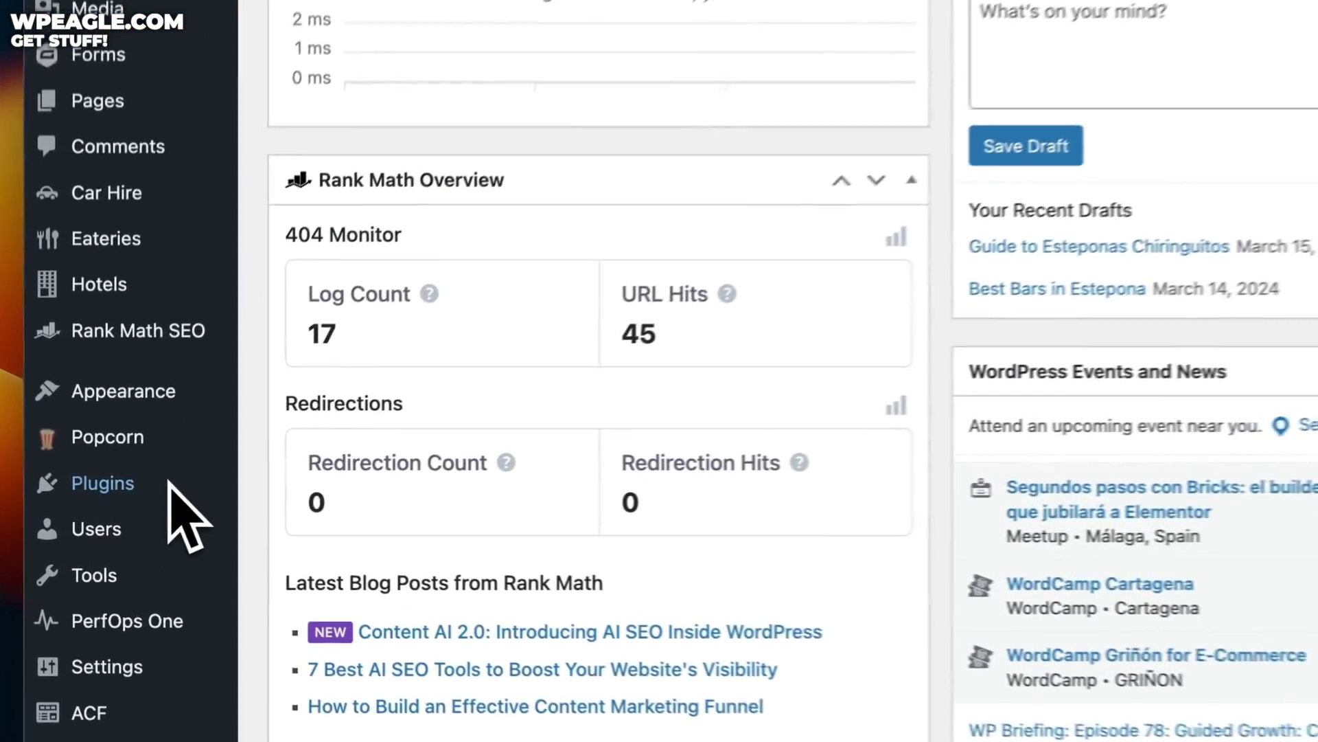
# Step: Search the plugin directory for 'spectra' and start installing the Spectra plugin
pyautogui.moveTo(93, 505)
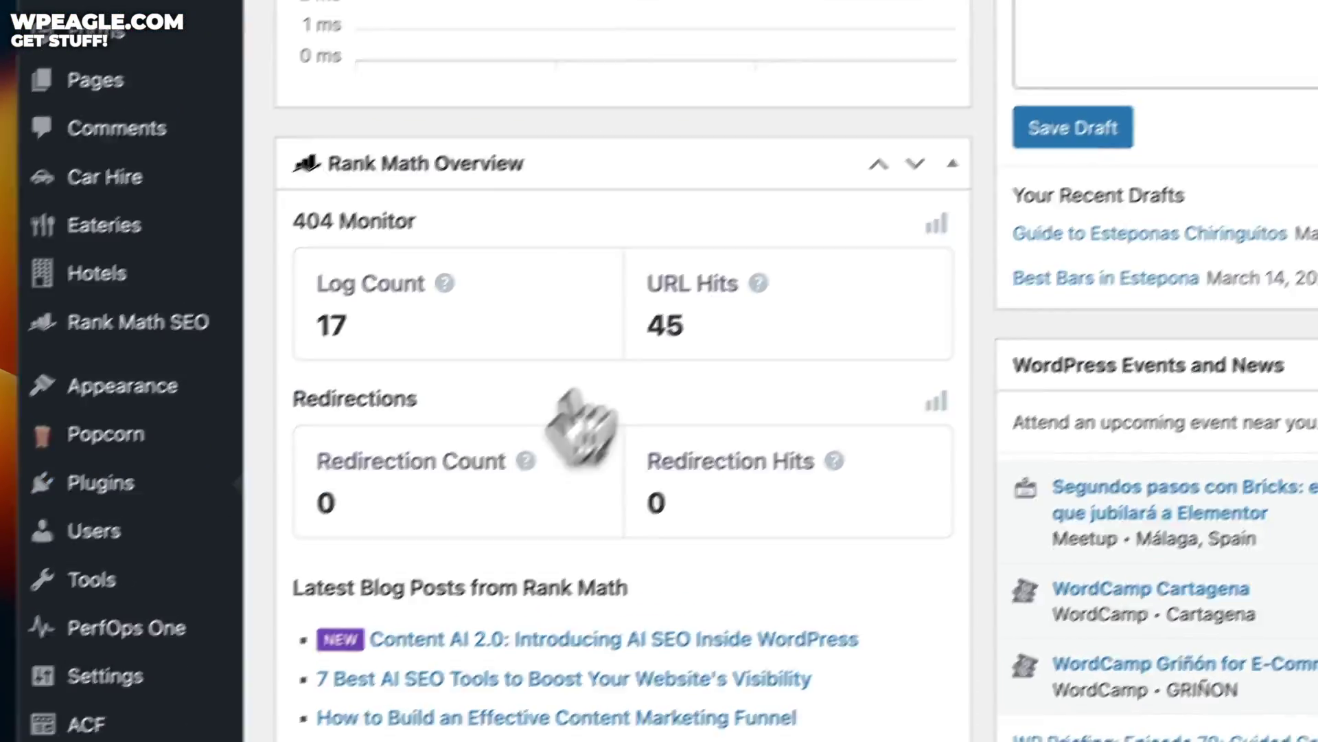
pyautogui.click(206, 530)
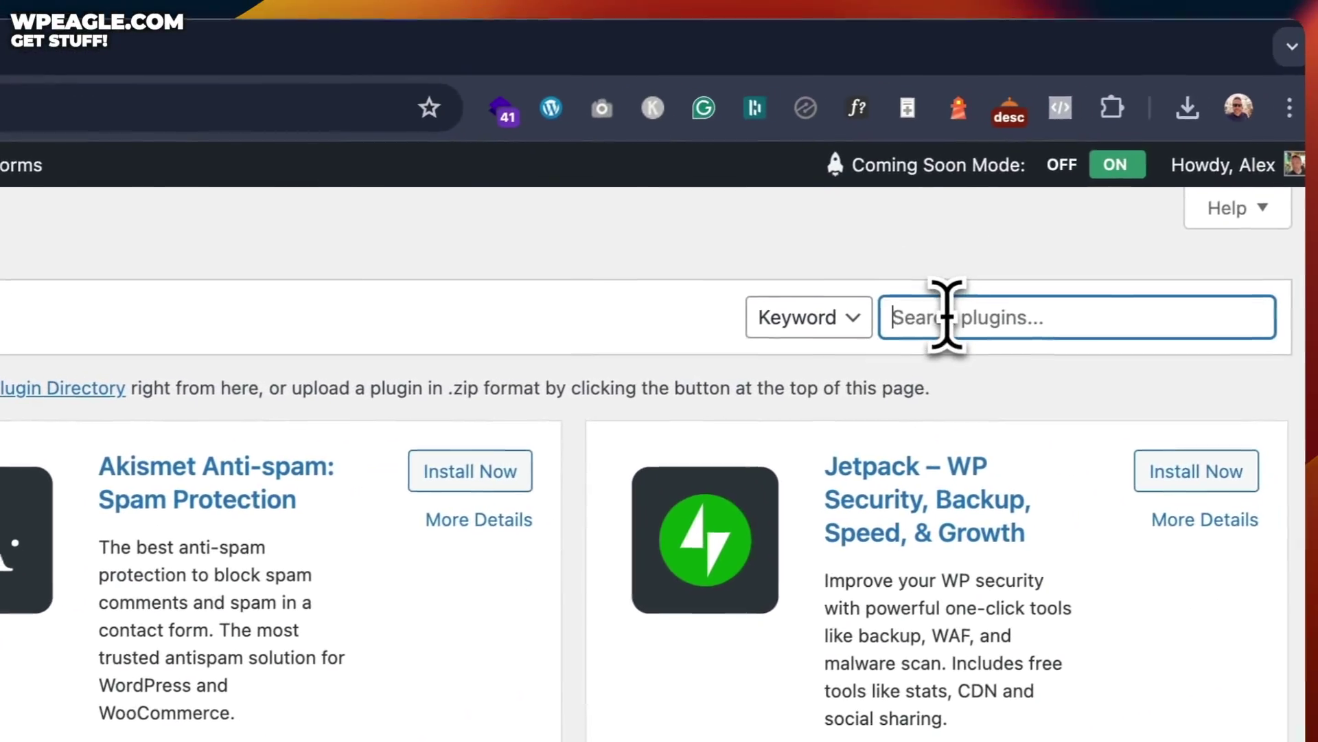
pyautogui.click(944, 318)
pyautogui.write('spec')
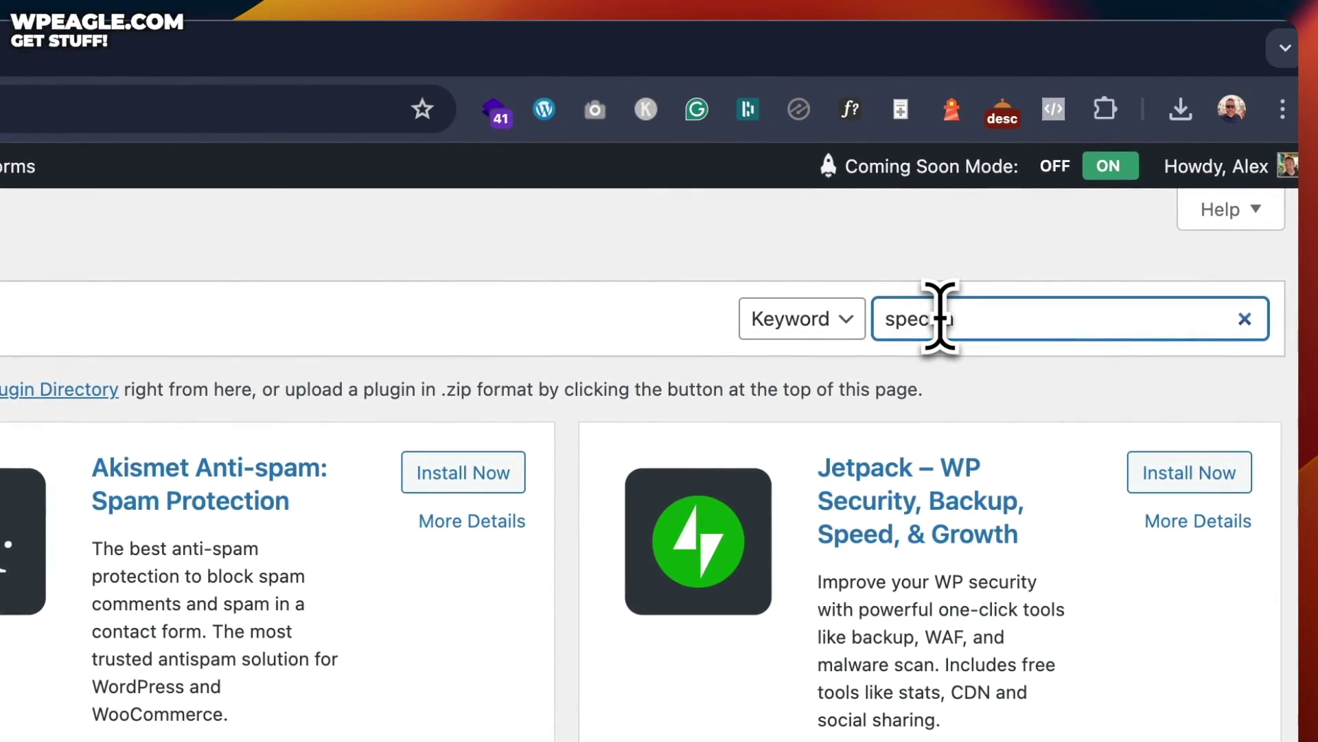
pyautogui.write('tra')
pyautogui.click(471, 162)
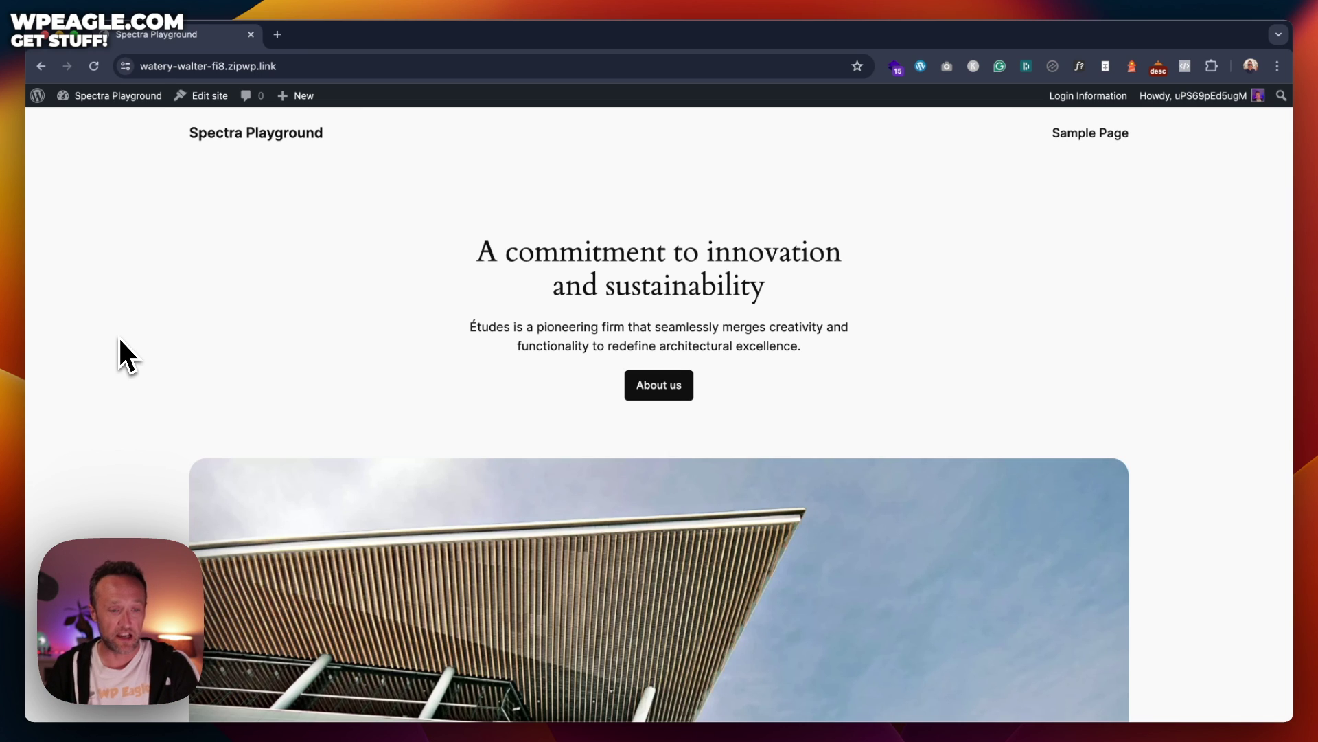
# Step: Install the Spectra – WordPress Gutenberg Blocks plugin from Add New Plugin and activate it
pyautogui.moveTo(104, 112)
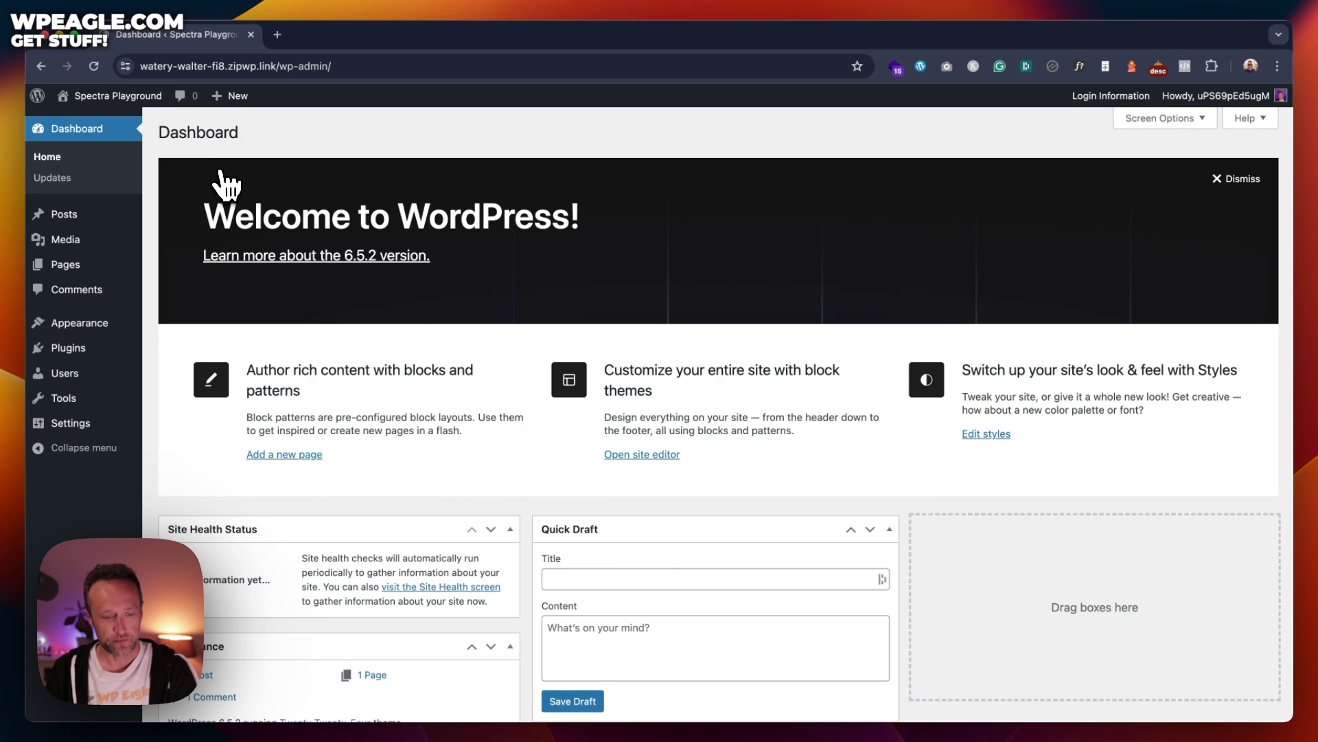
pyautogui.moveTo(112, 343)
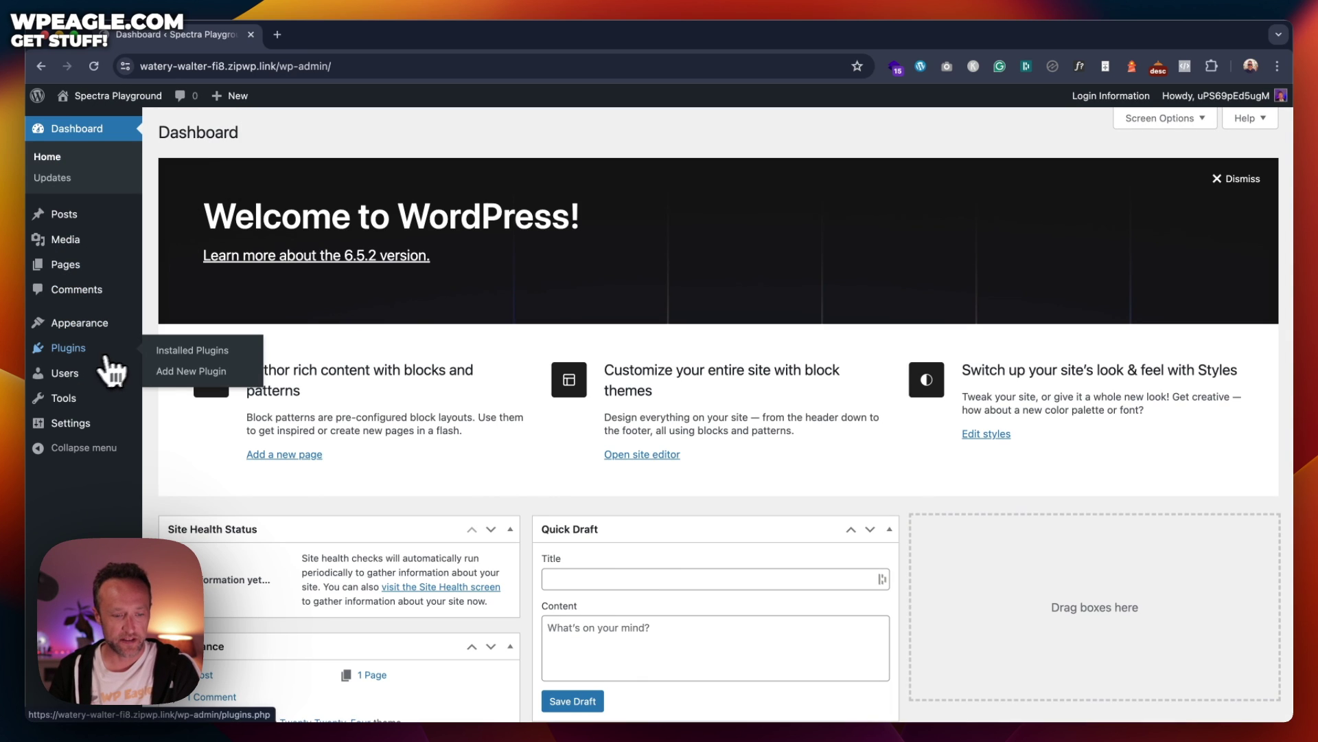
pyautogui.click(220, 371)
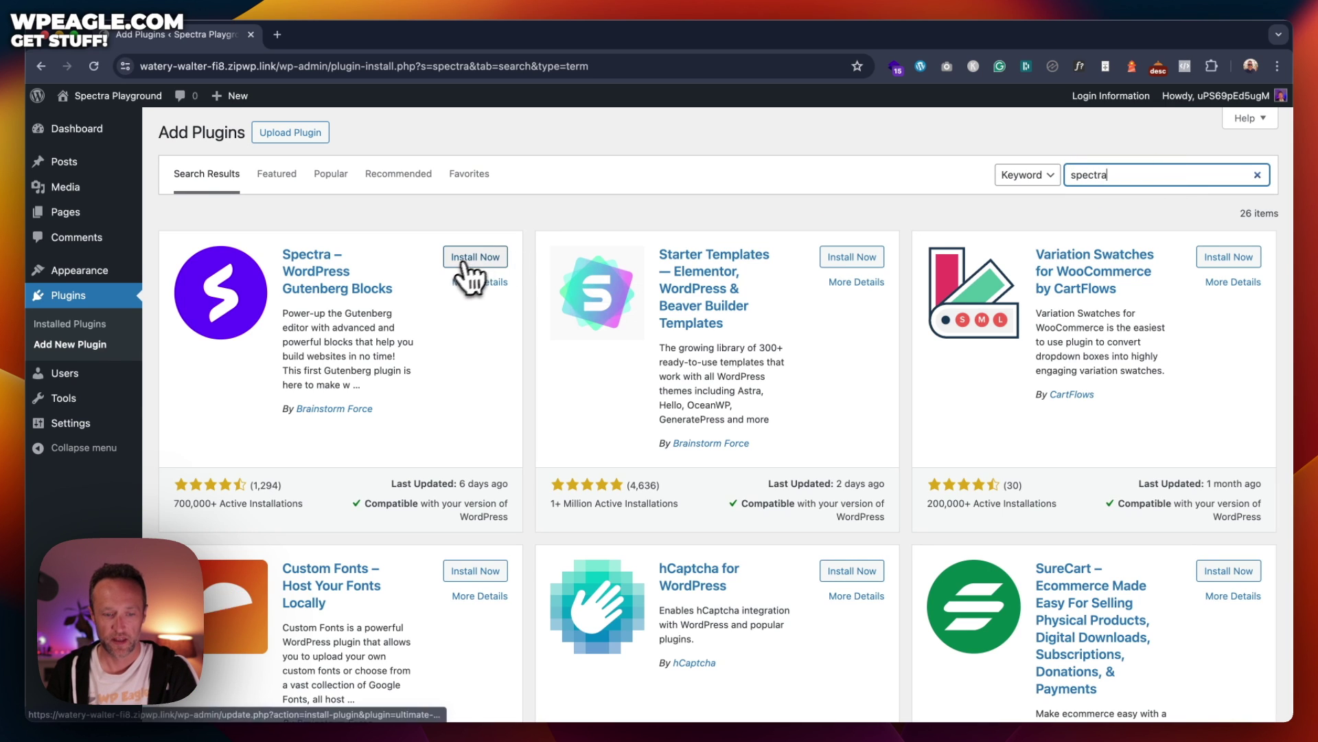
pyautogui.click(461, 263)
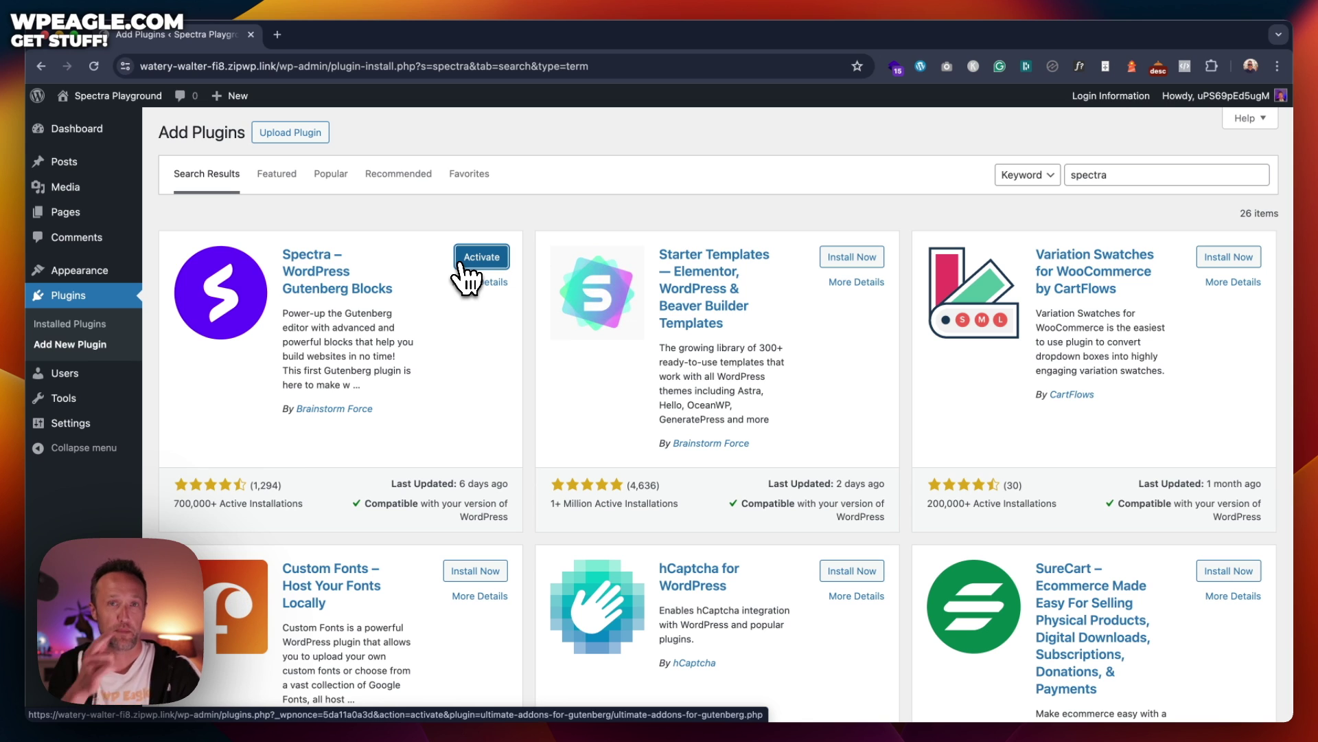
pyautogui.click(493, 259)
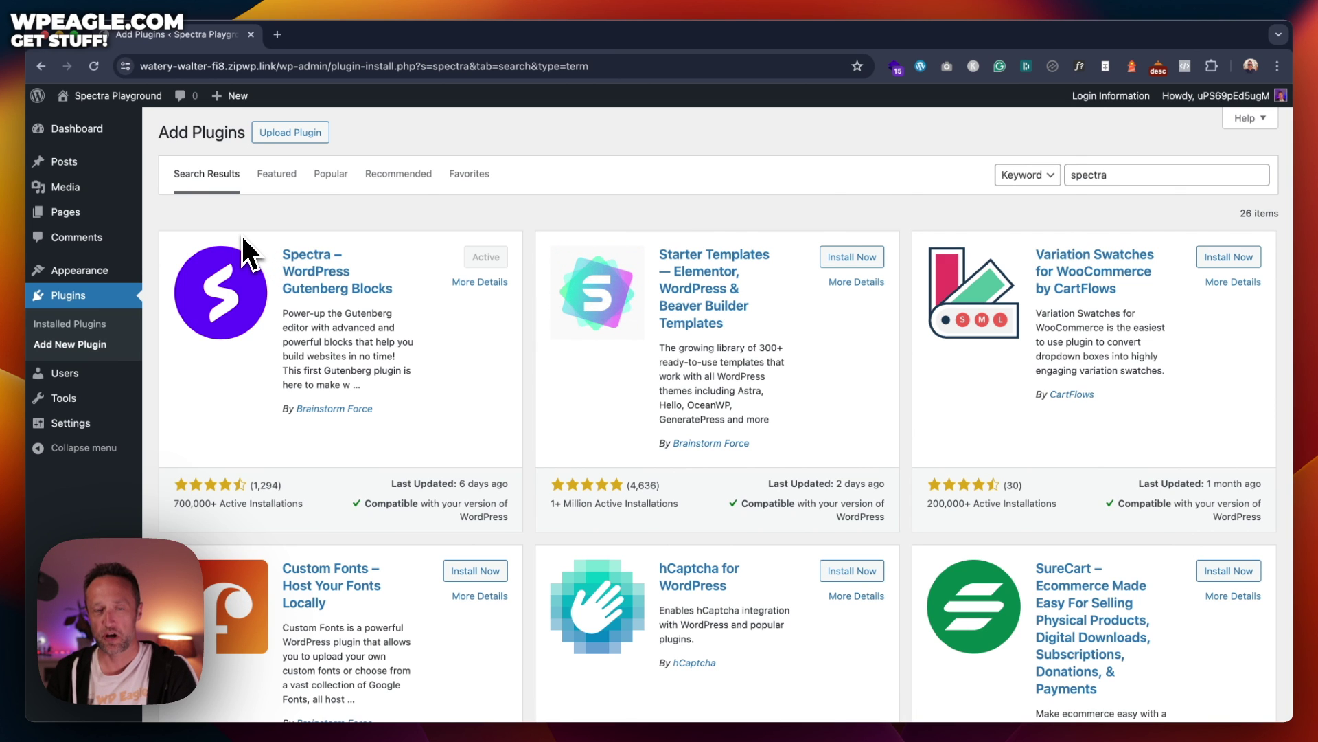
# Step: Upload the spectra-pro-1.1.5-1.zip package and start installing it
pyautogui.click(295, 134)
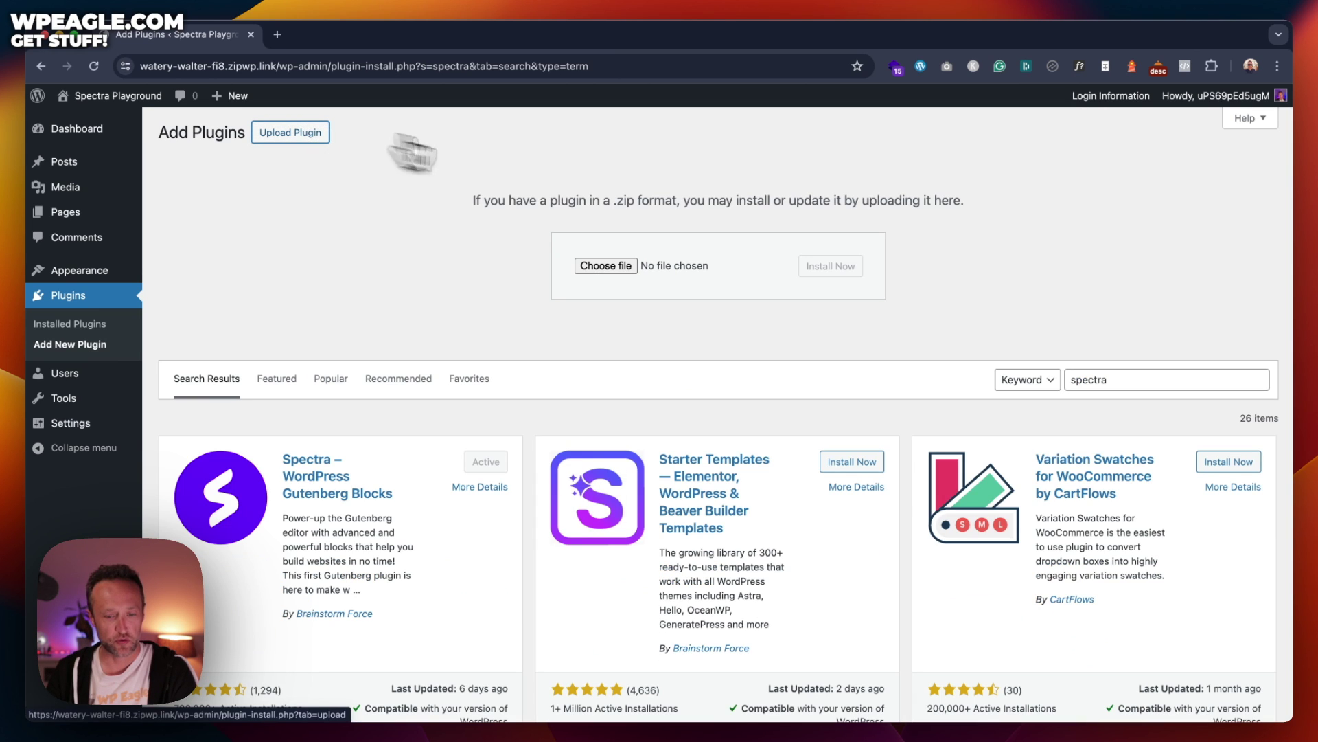
pyautogui.click(620, 266)
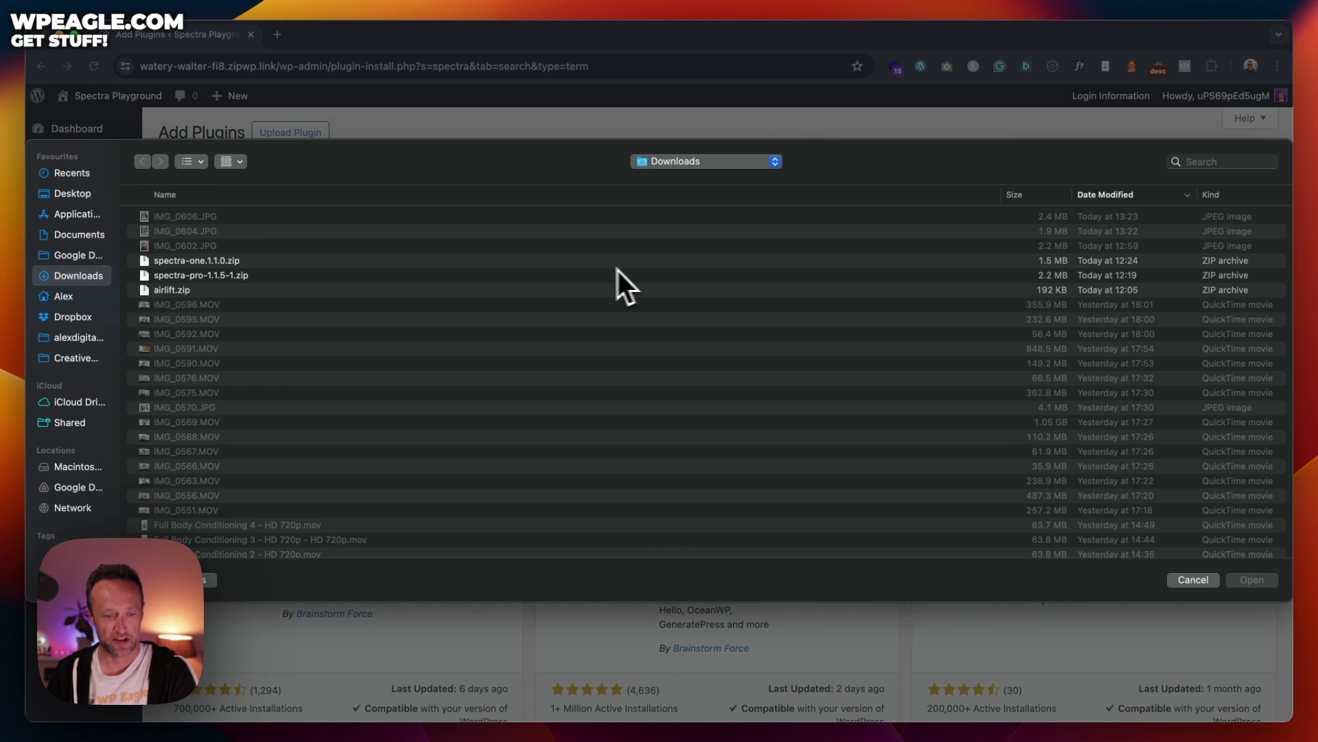
pyautogui.click(231, 276)
pyautogui.moveTo(231, 278); pyautogui.dragTo(925, 474)
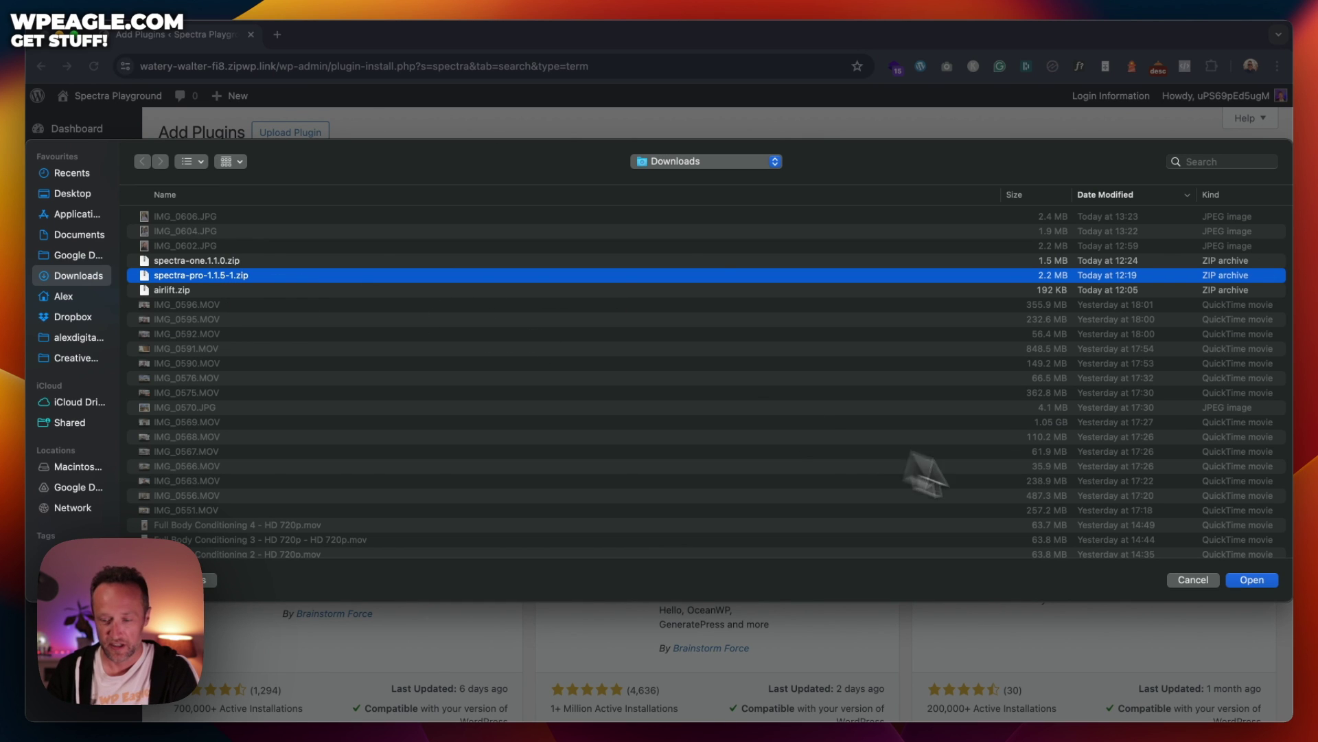
pyautogui.click(1258, 580)
pyautogui.click(834, 269)
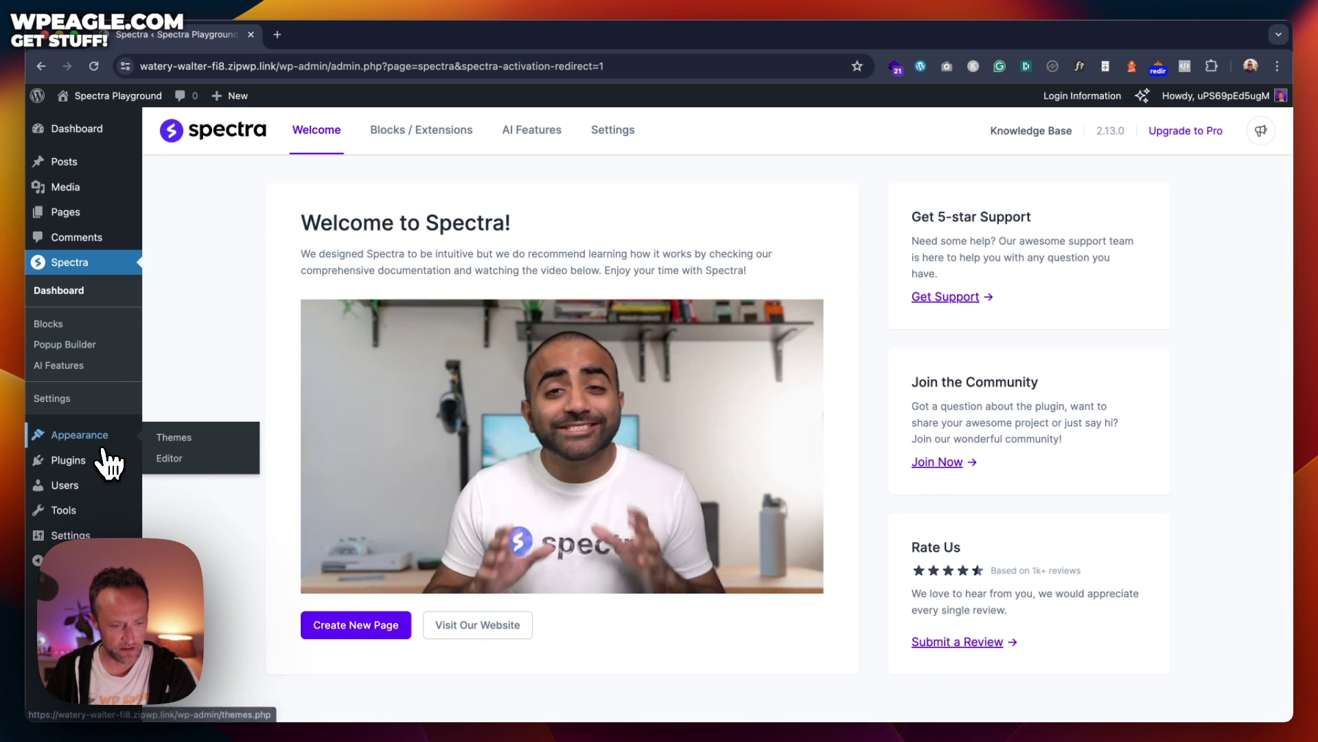
# Step: Check the installed plugins, re-upload spectra-pro-1.1.5-1.zip, install it and activate Spectra Pro
pyautogui.moveTo(131, 472)
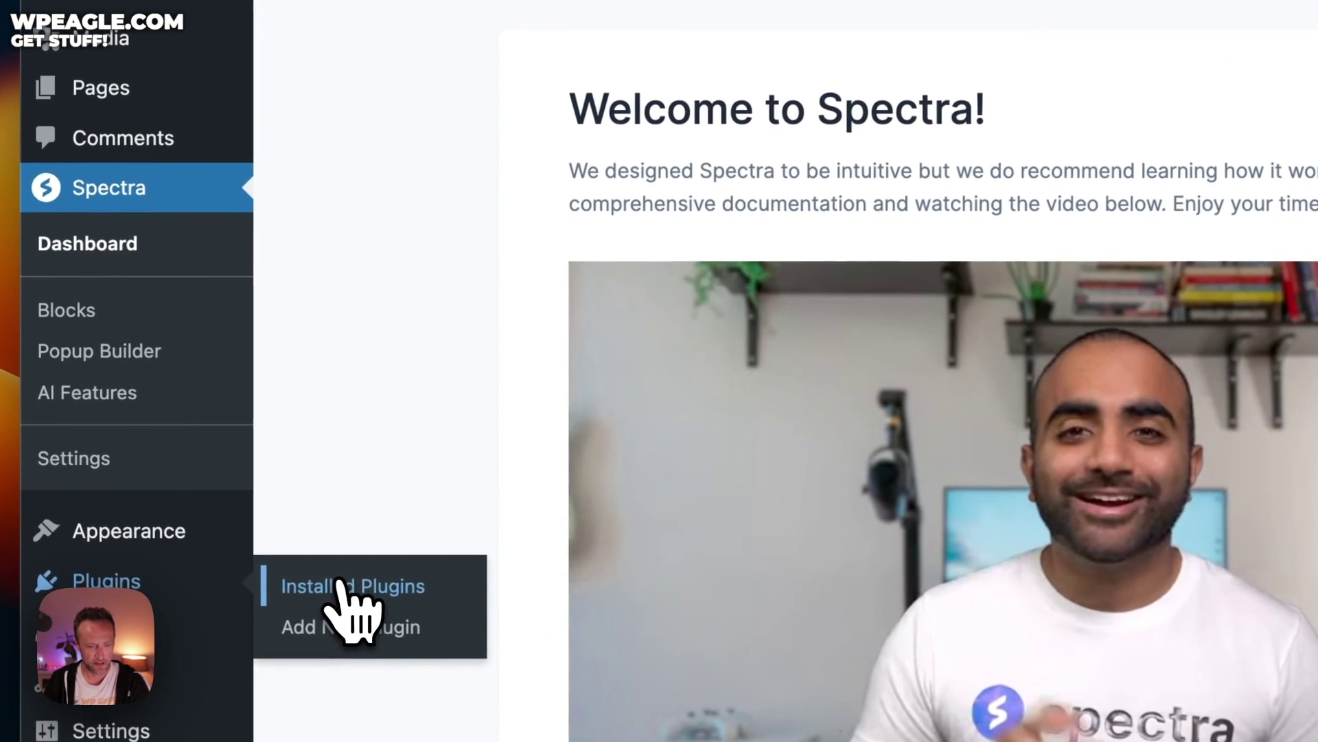
pyautogui.click(180, 462)
pyautogui.click(403, 194)
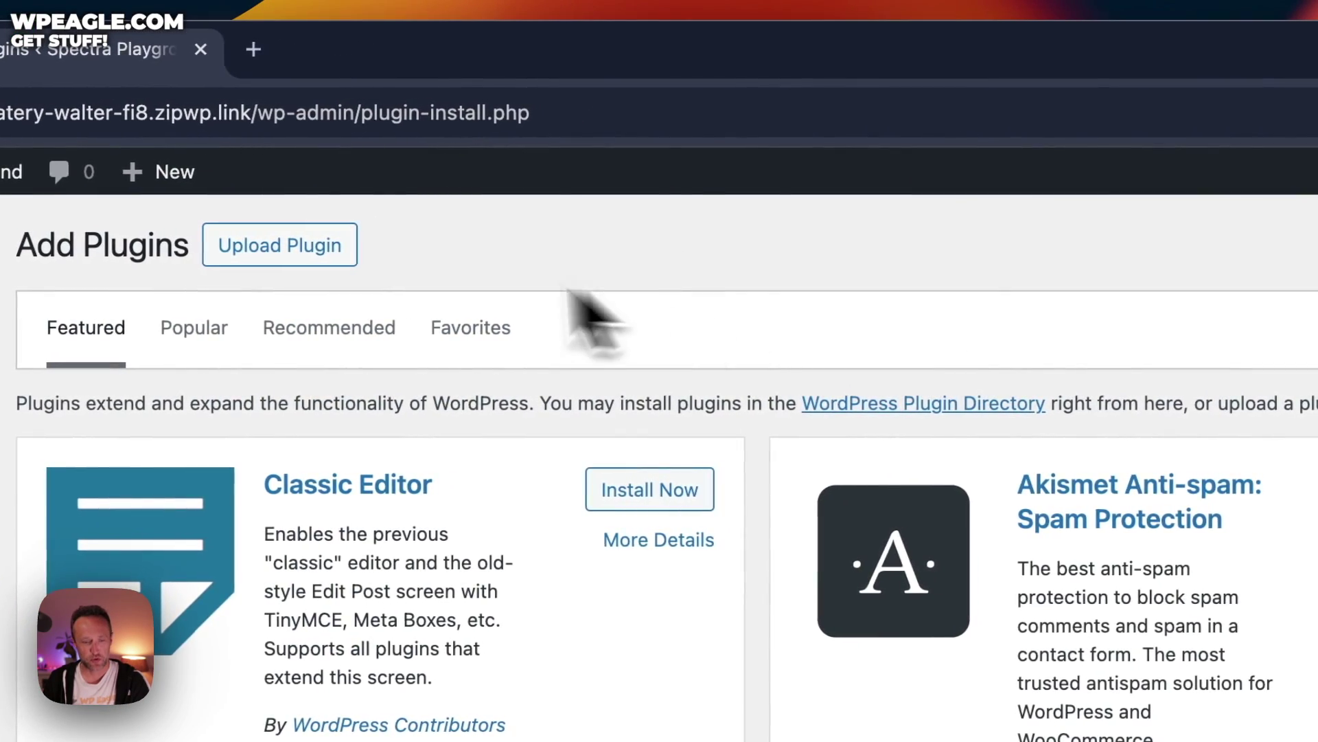
pyautogui.click(340, 256)
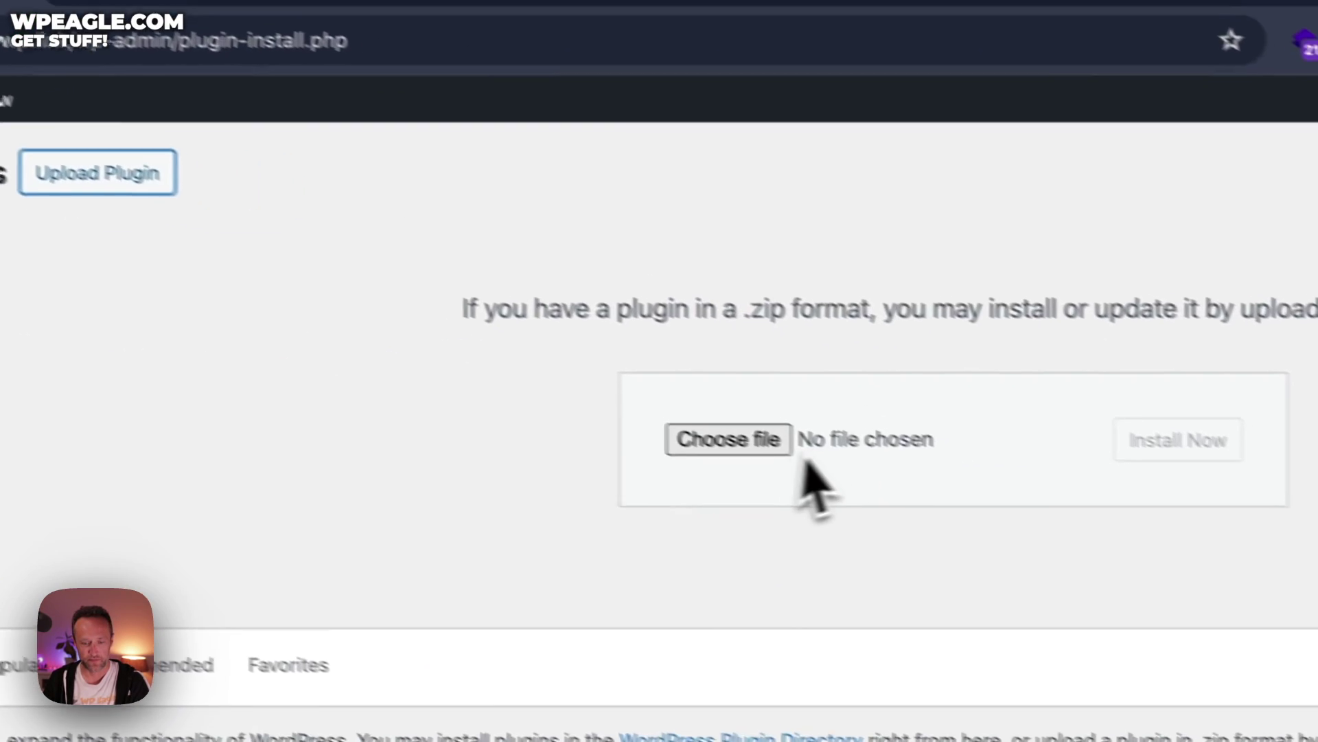
pyautogui.click(907, 509)
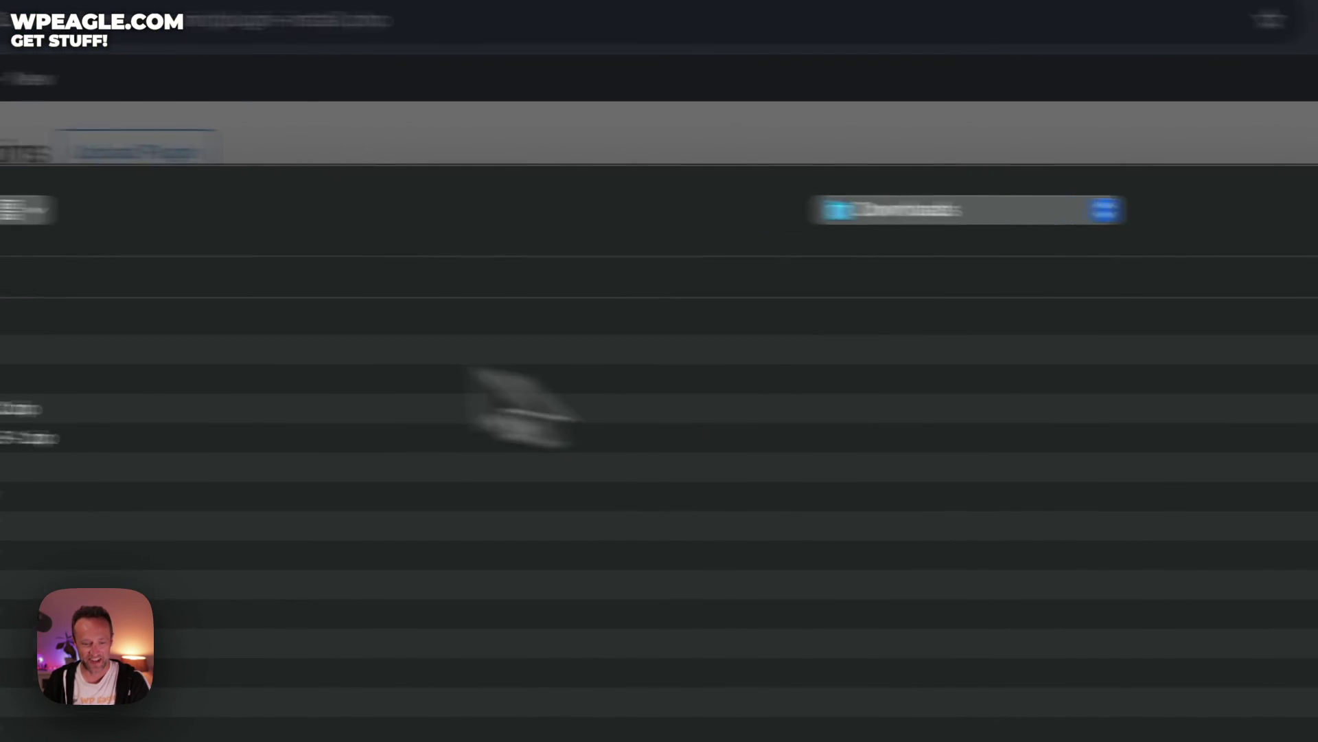
pyautogui.doubleClick(382, 474)
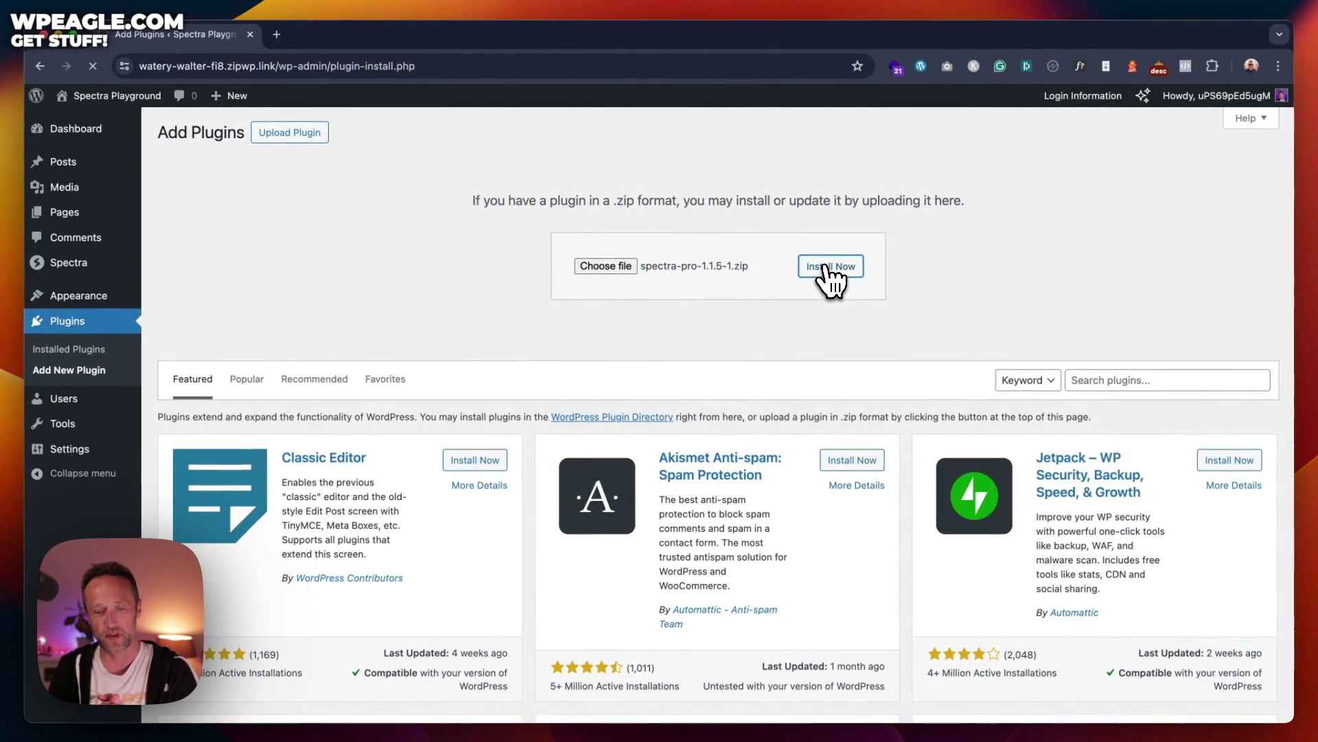
pyautogui.click(848, 289)
pyautogui.click(228, 244)
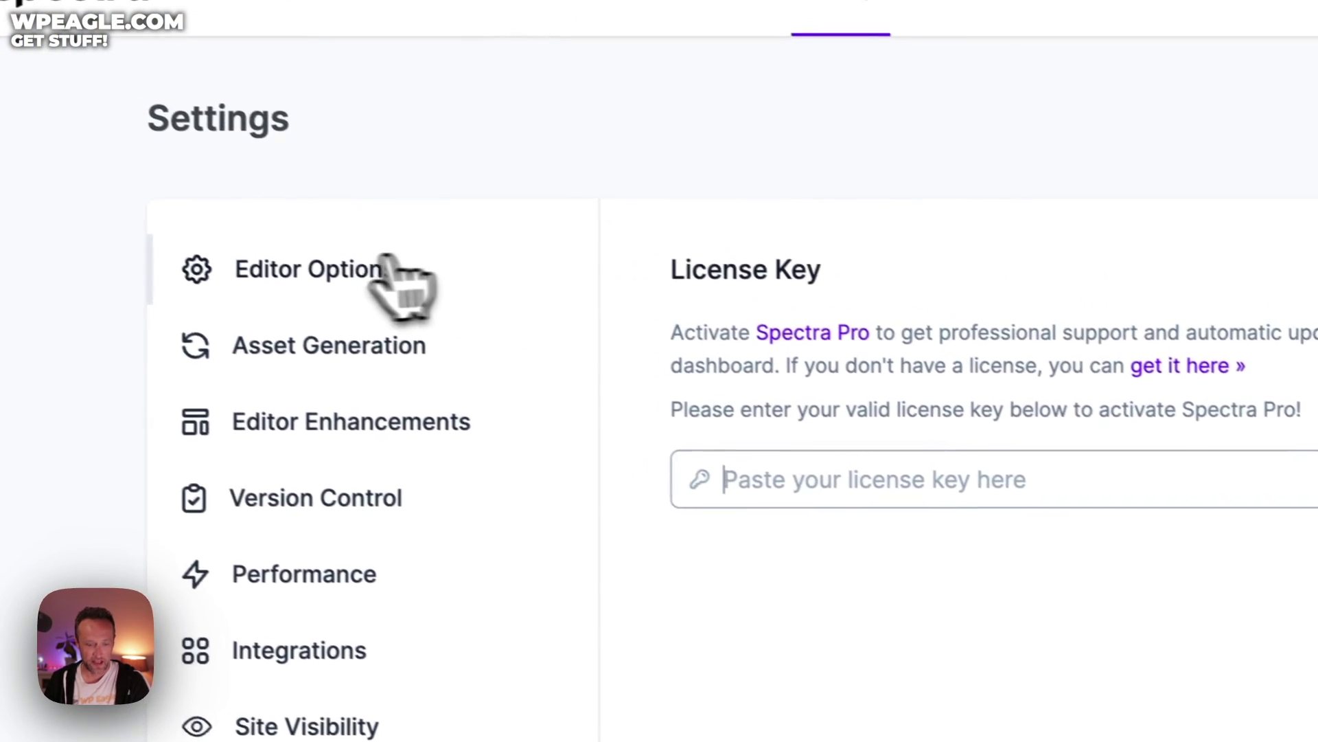
# Step: Review Editor Options, Asset Generation, Editor Enhancements and Site Visibility, leaving Coming Soon mode off
pyautogui.click(359, 267)
pyautogui.click(408, 356)
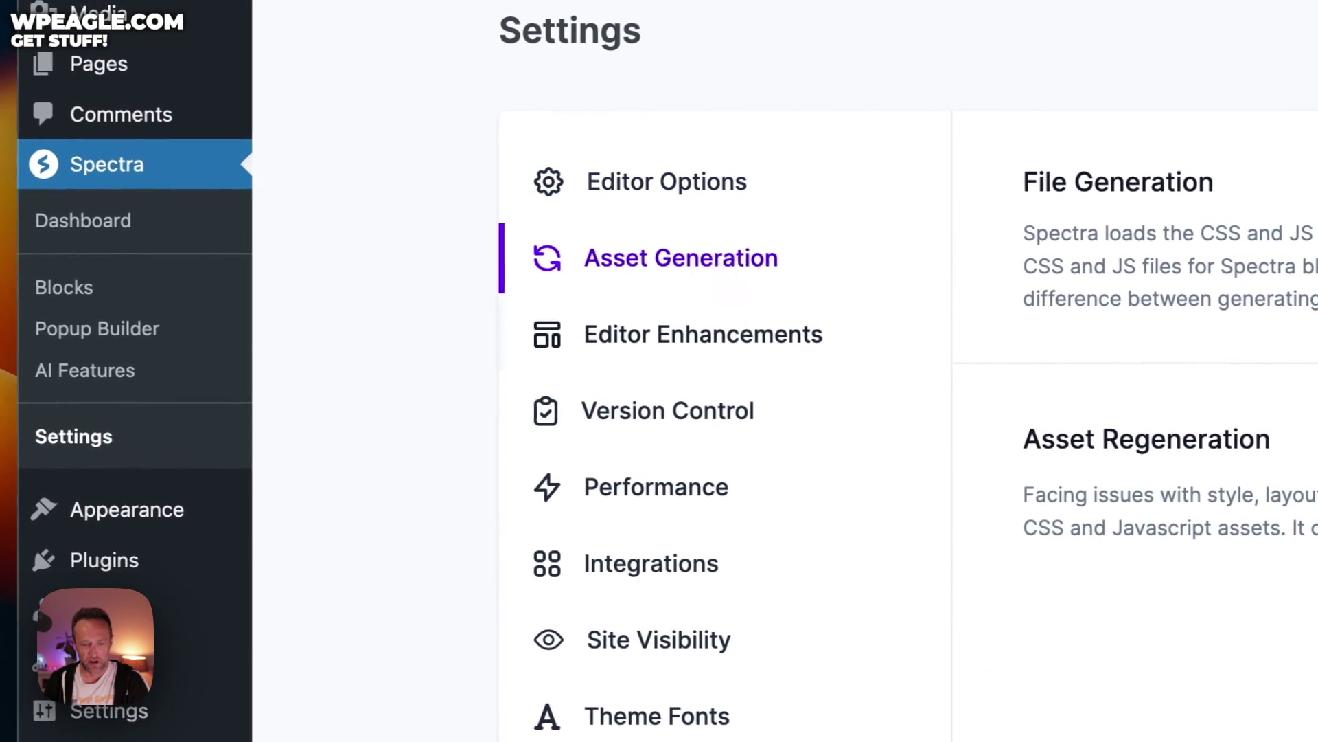
pyautogui.click(735, 331)
pyautogui.click(690, 649)
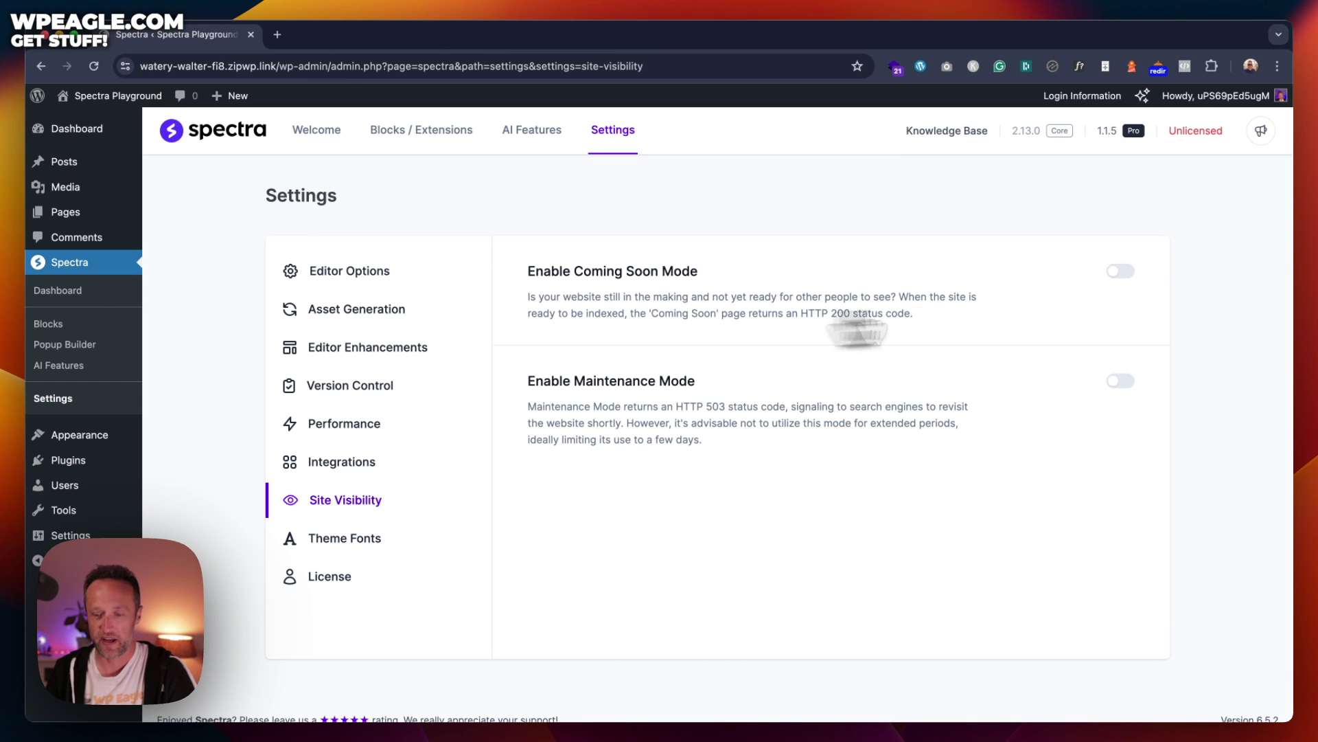
pyautogui.click(1121, 270)
pyautogui.click(803, 347)
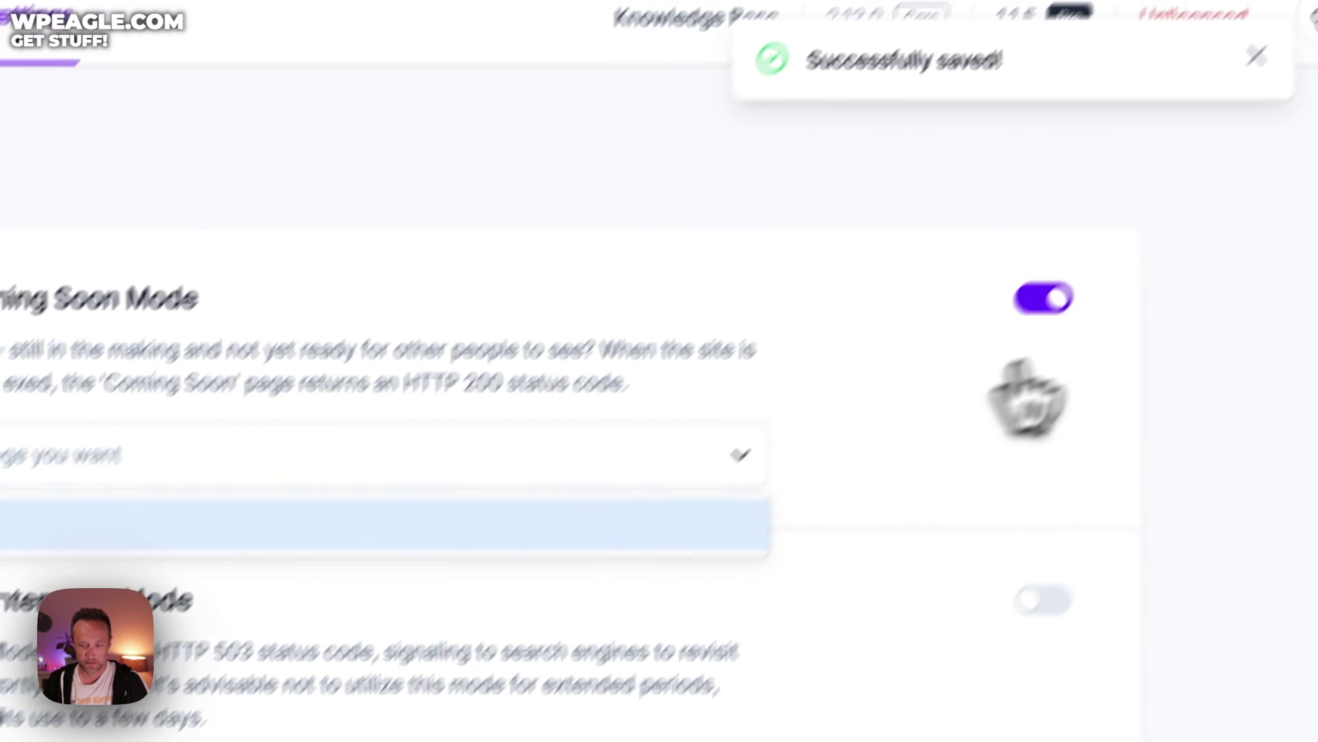
pyautogui.click(1156, 179)
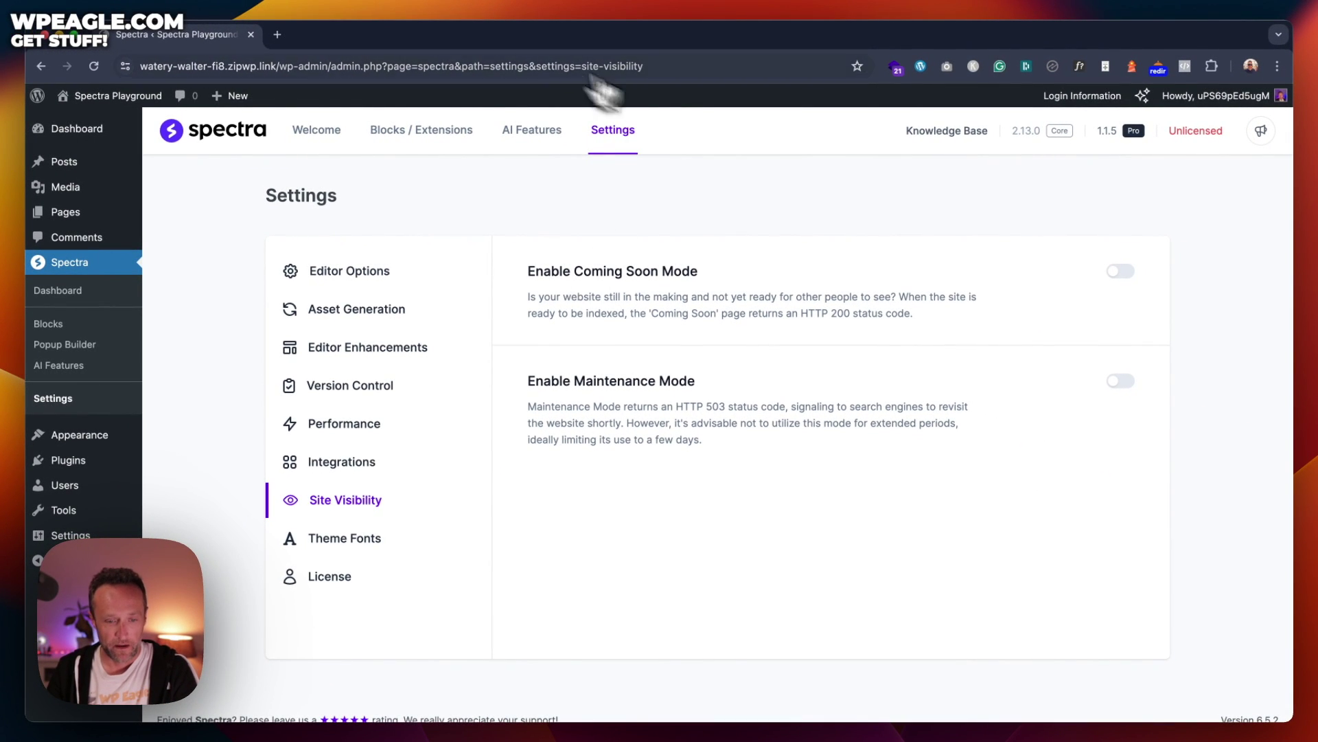
# Step: Browse the Blocks / Extensions list, with every block including Pro ones enabled
pyautogui.click(395, 132)
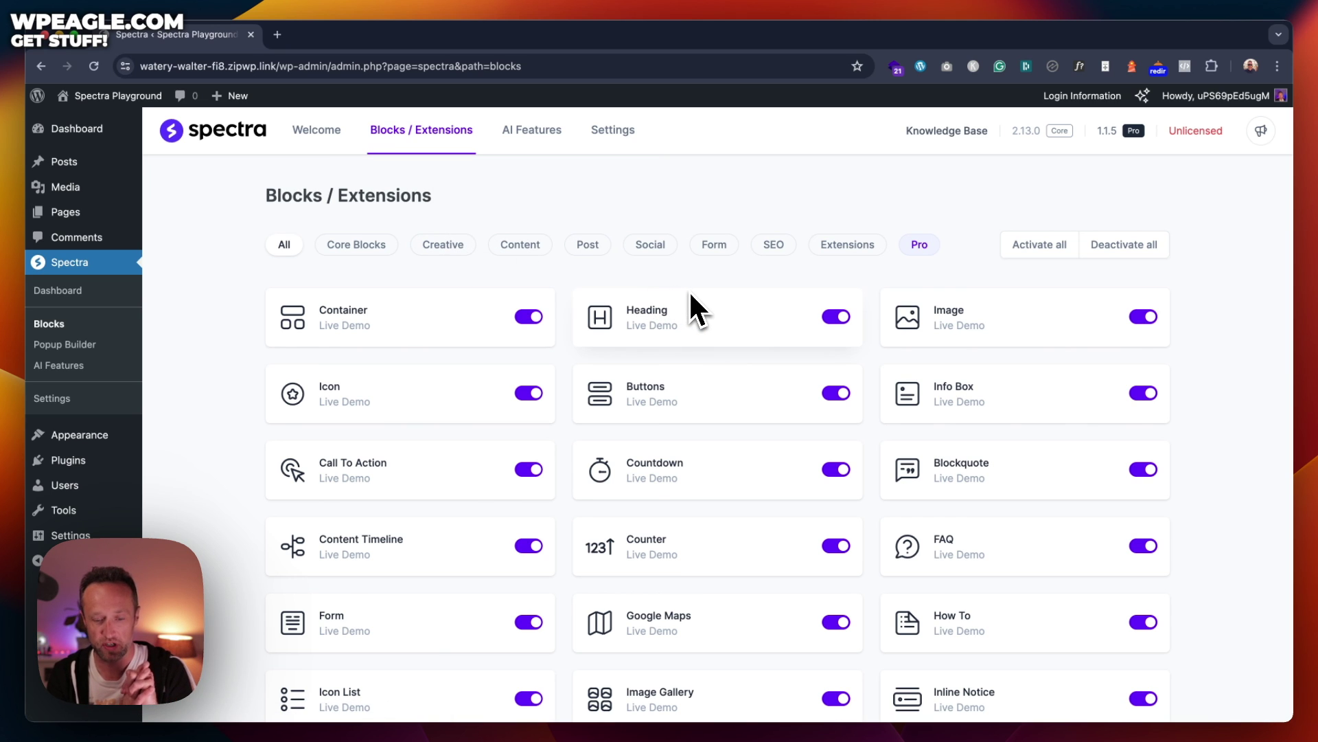
pyautogui.scroll(-5, 691, 294)
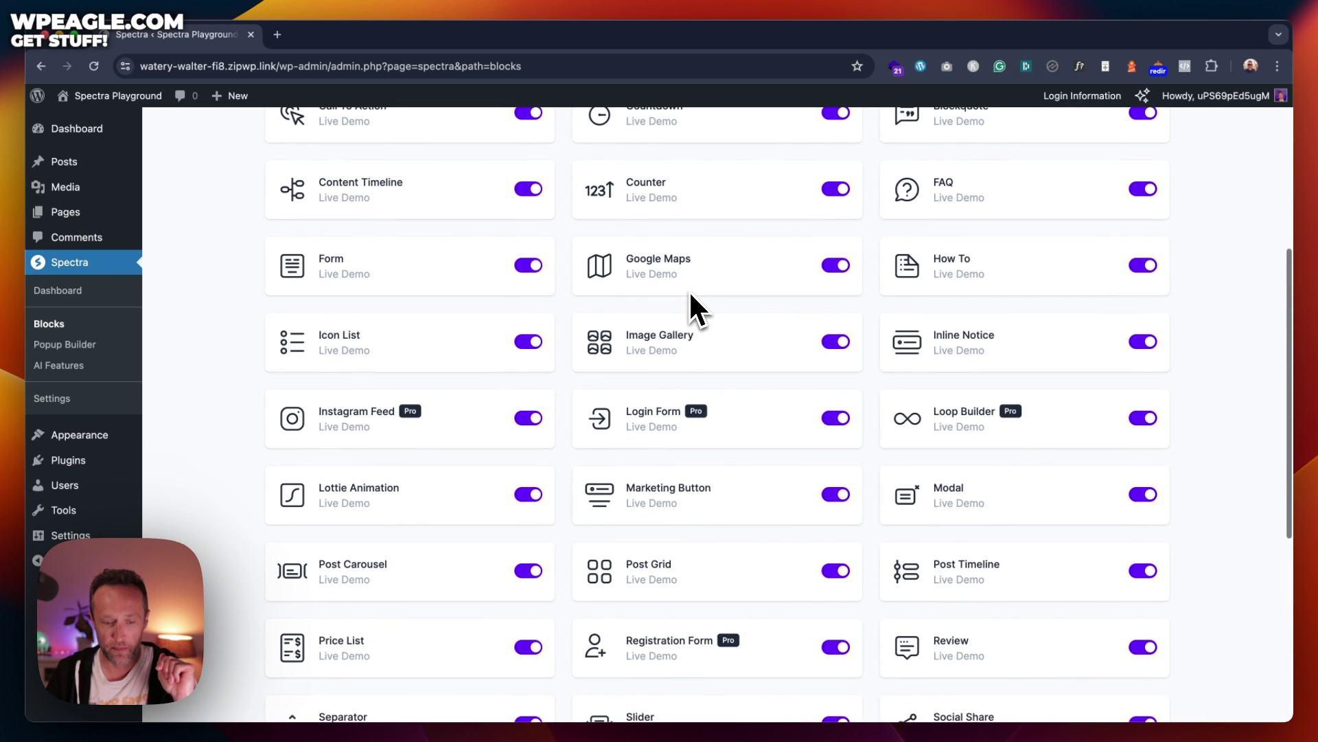
pyautogui.scroll(10, 691, 293)
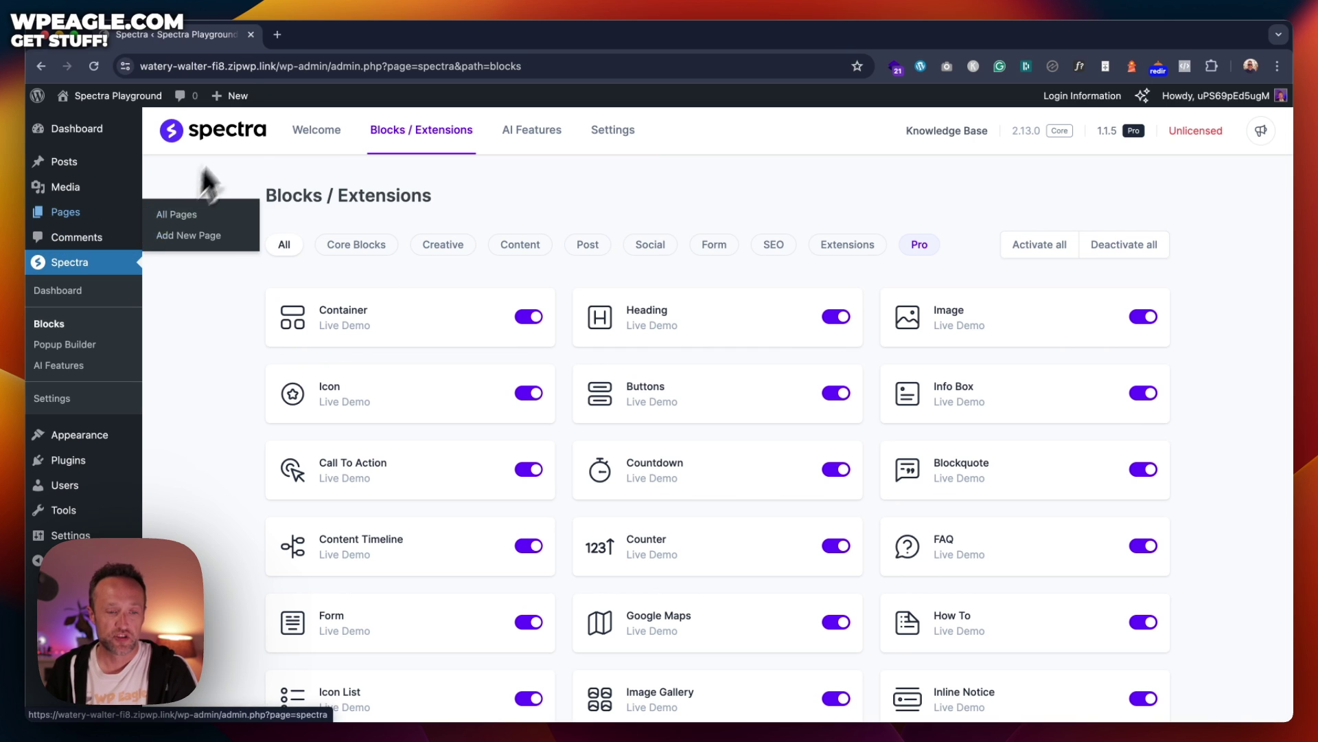
# Step: Create a new page, closing the welcome guide and the Choose a pattern modal without picking one
pyautogui.moveTo(239, 95)
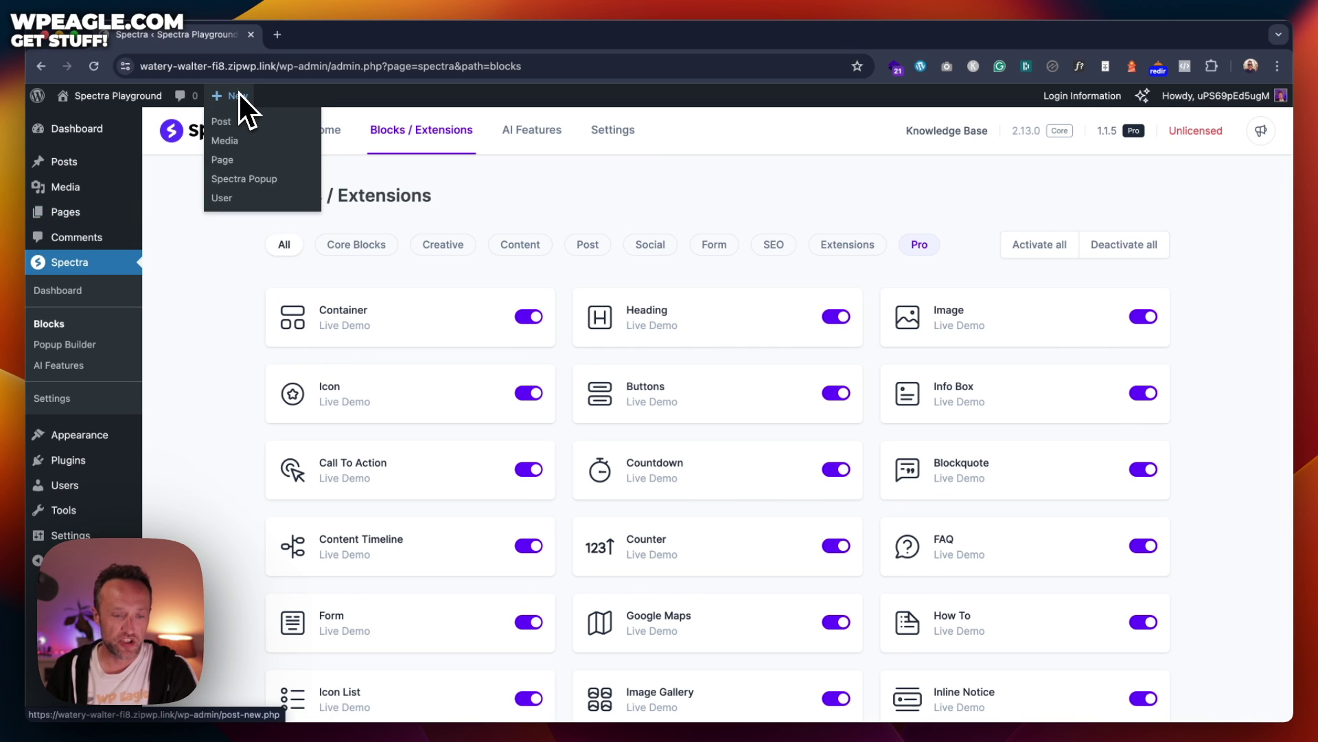
pyautogui.click(241, 167)
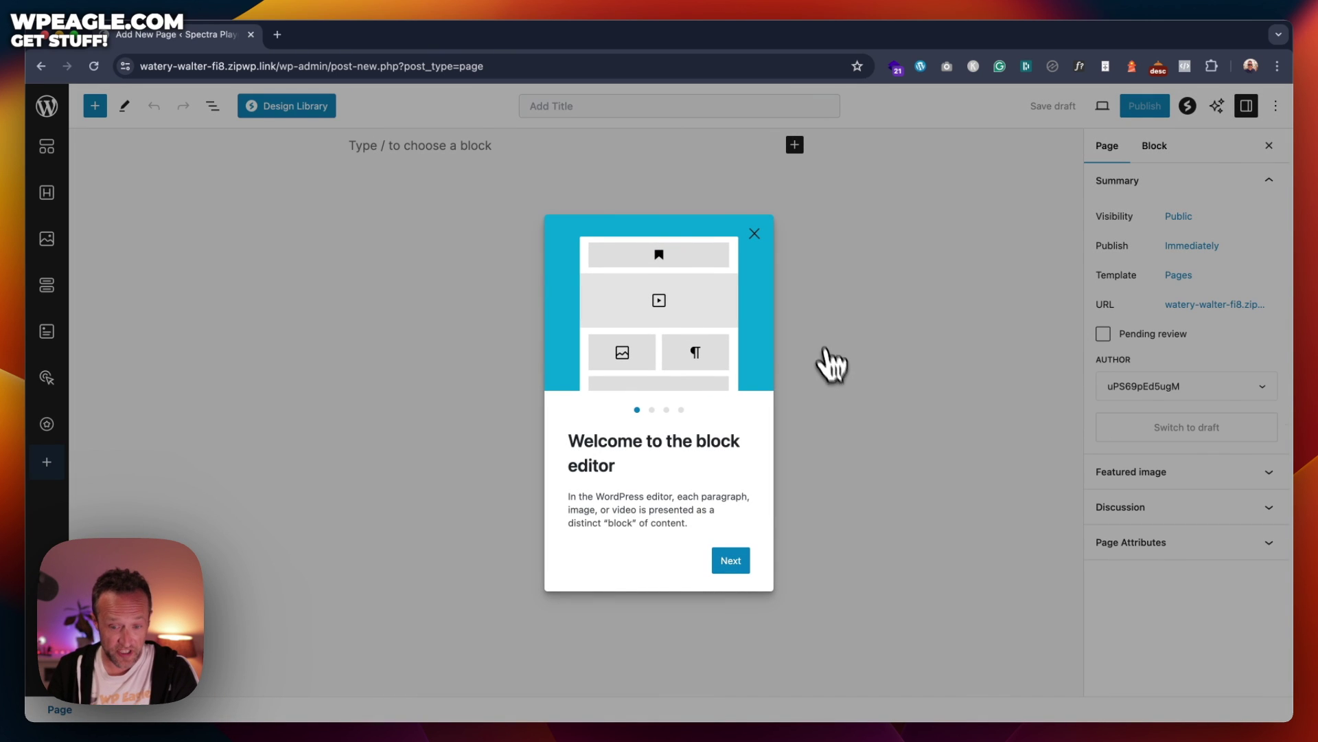
pyautogui.click(754, 234)
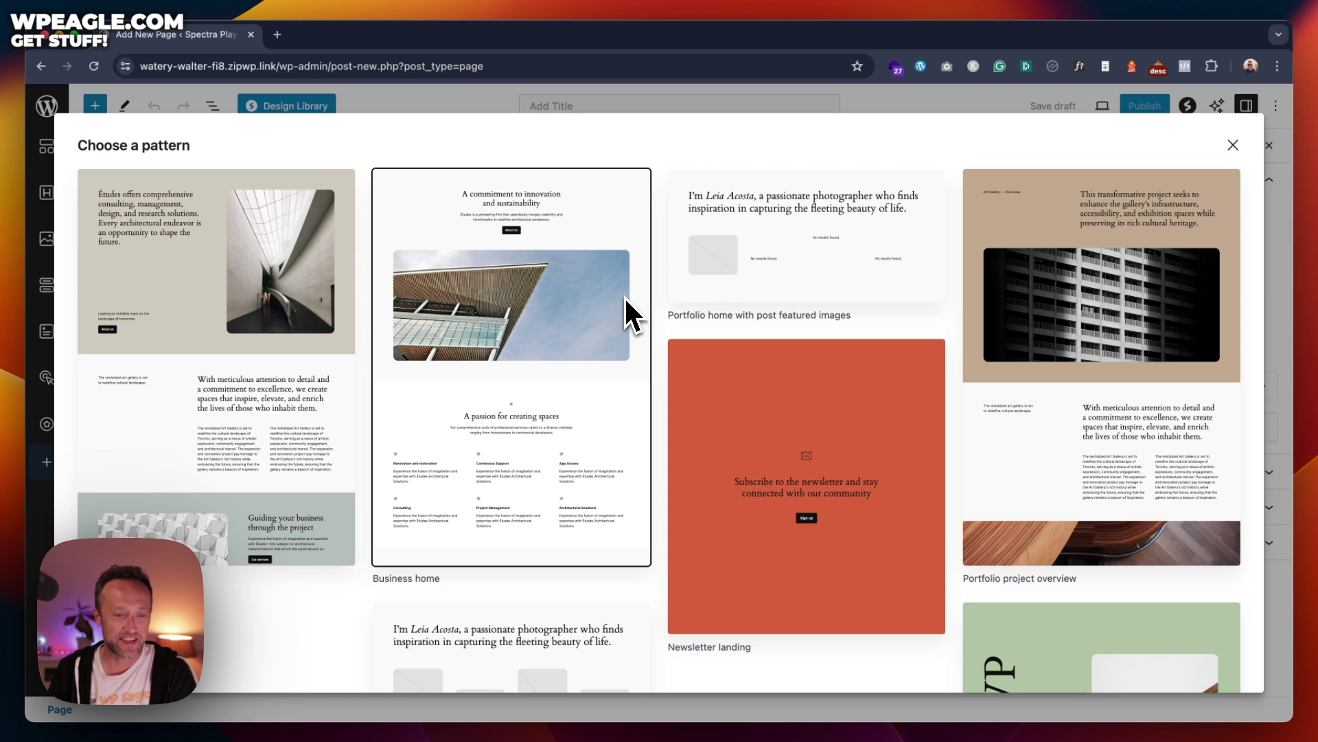
pyautogui.scroll(-4, 622, 302)
pyautogui.scroll(4, 625, 273)
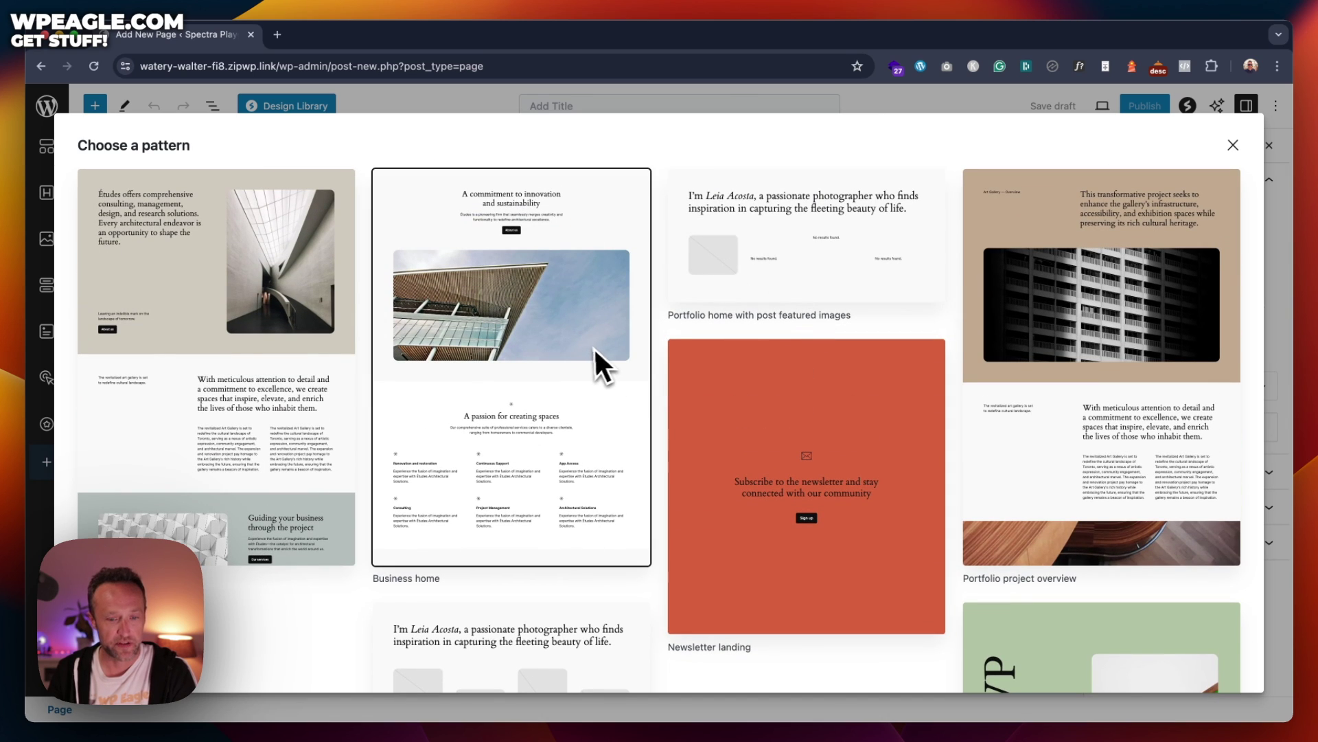
pyautogui.click(1231, 147)
pyautogui.click(624, 145)
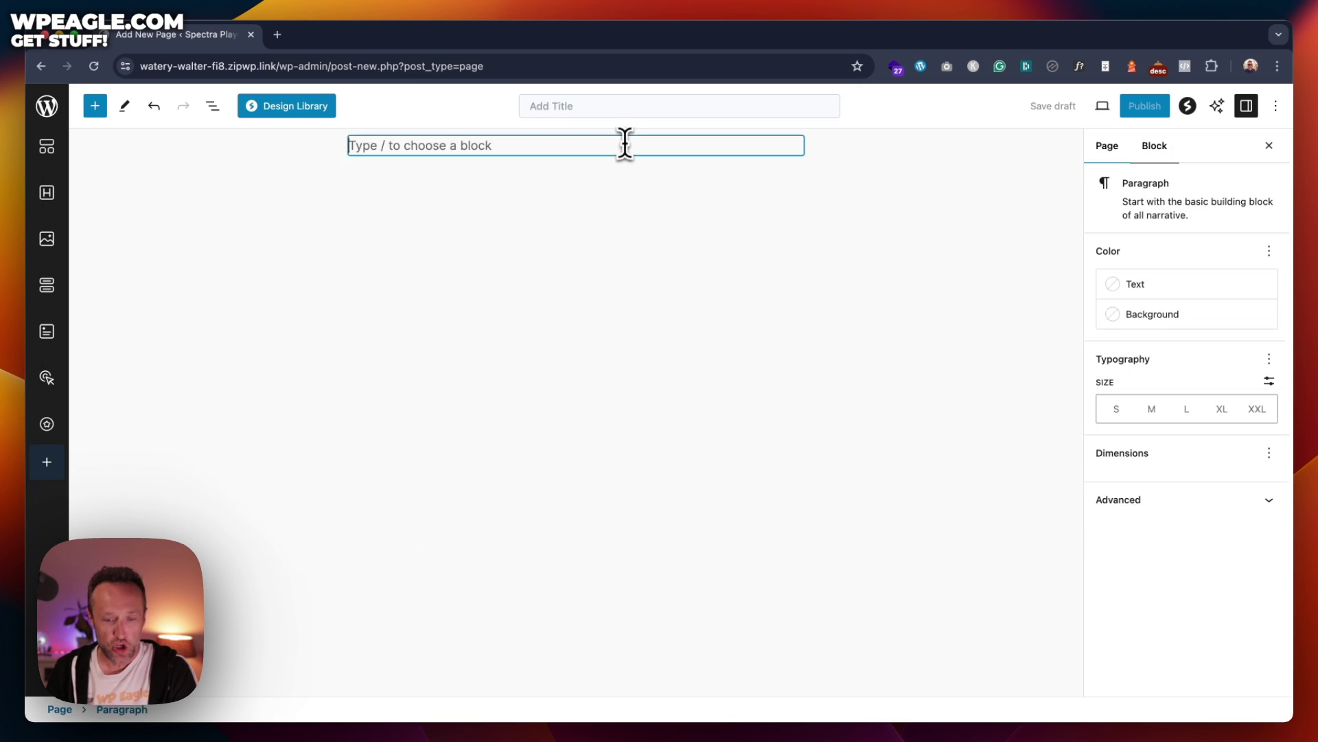
pyautogui.click(795, 145)
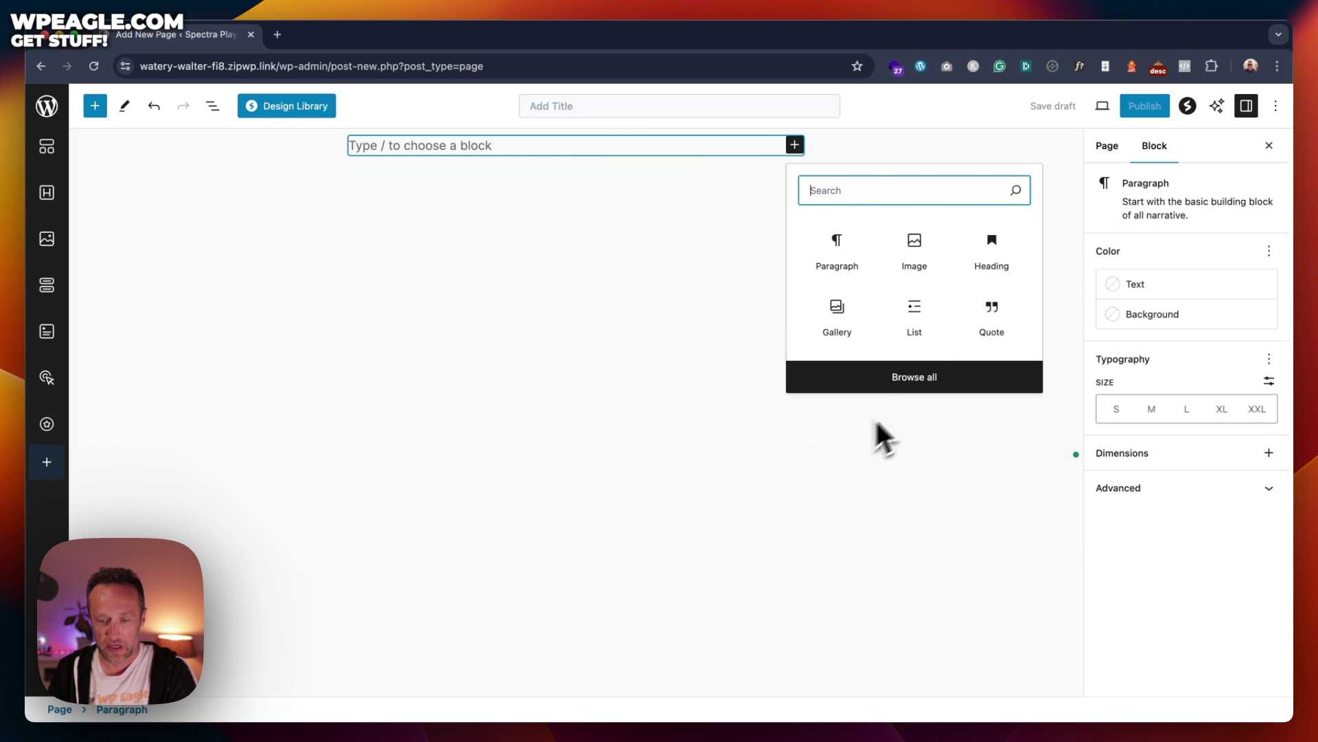
pyautogui.click(907, 388)
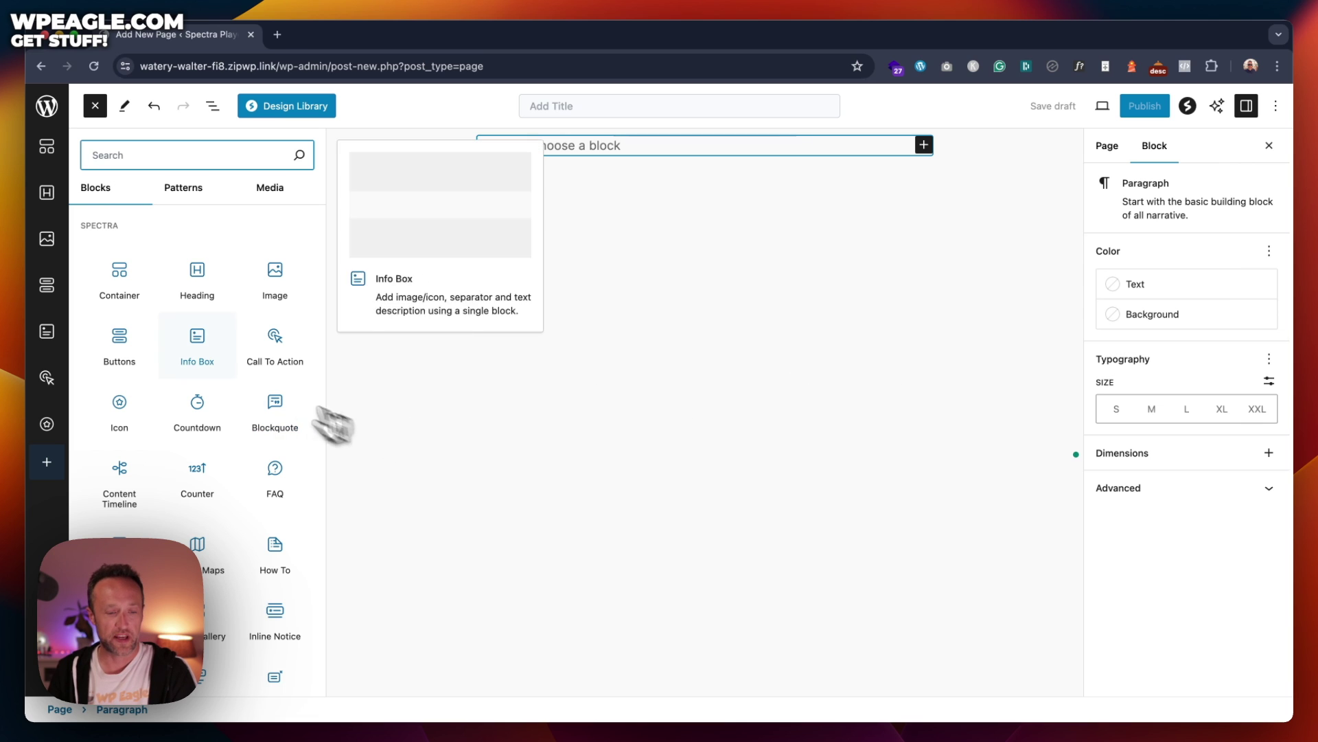
pyautogui.scroll(-10, 230, 267)
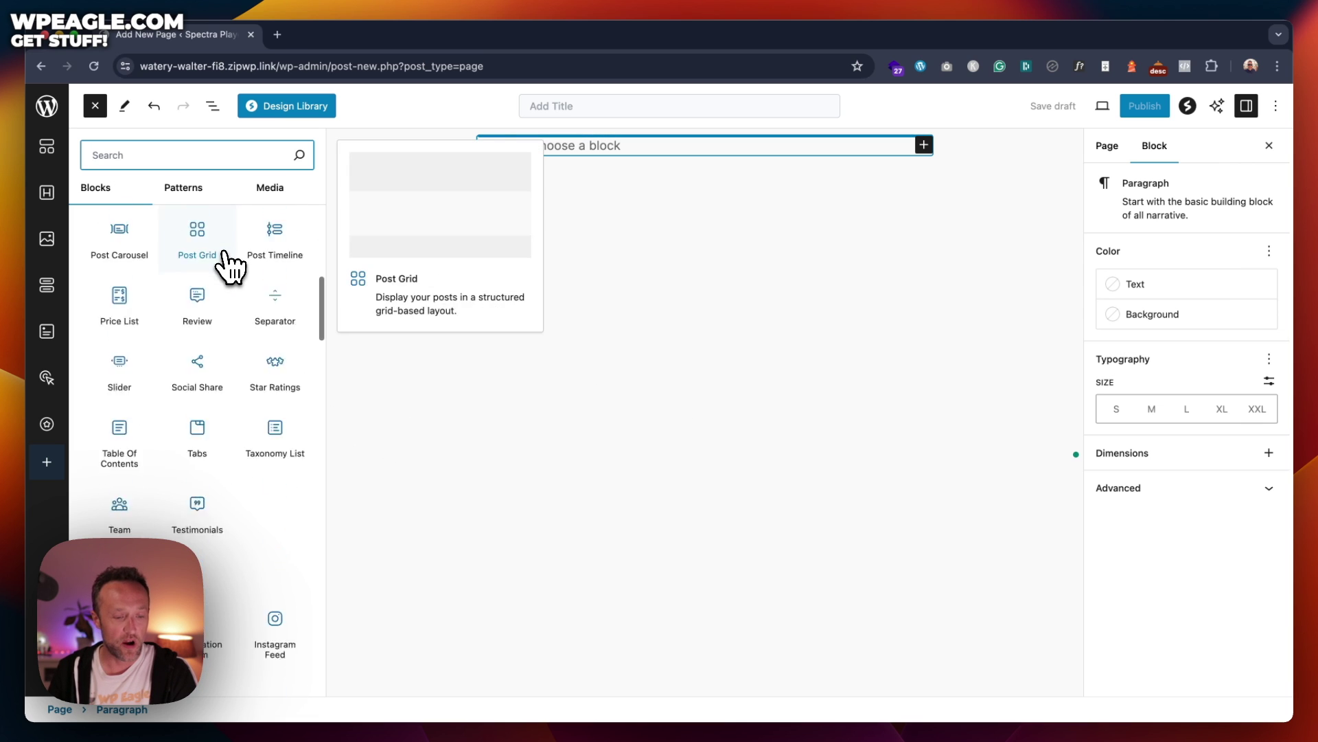
pyautogui.scroll(10, 230, 268)
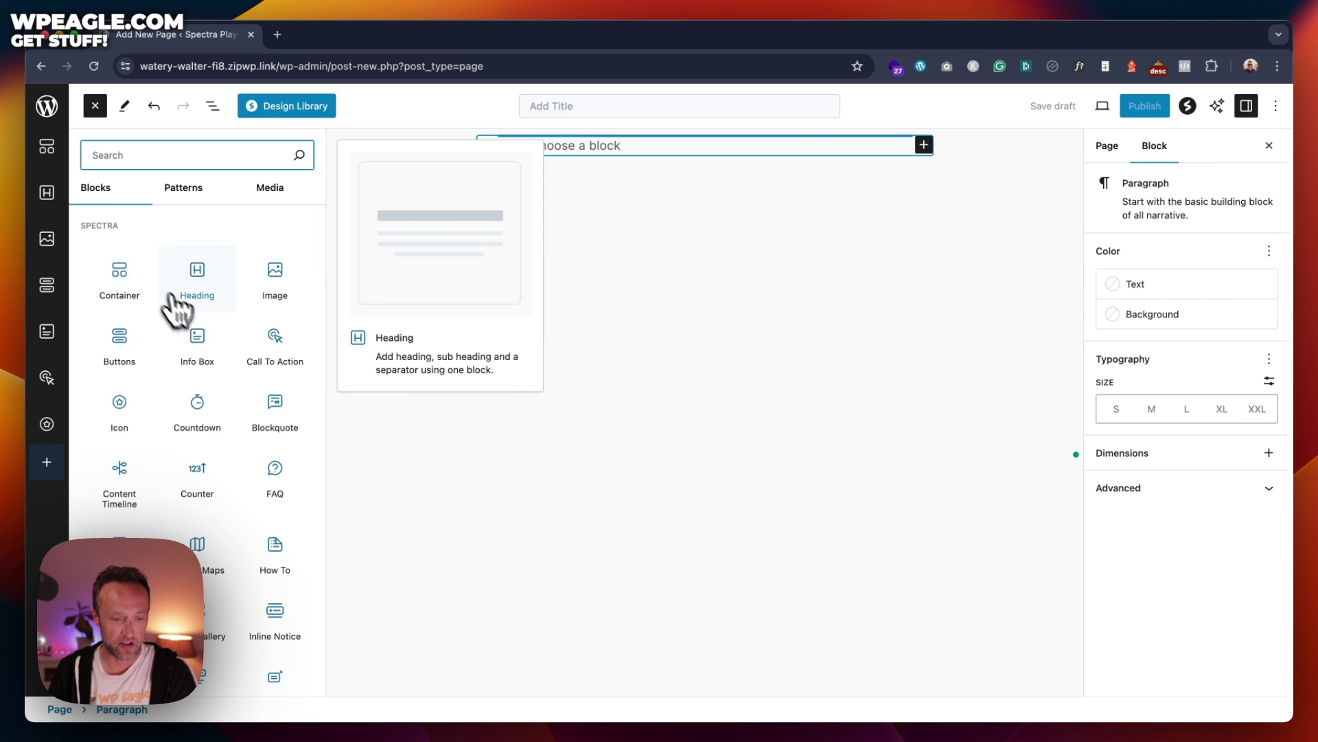
pyautogui.scroll(-15, 195, 323)
pyautogui.scroll(1, 197, 324)
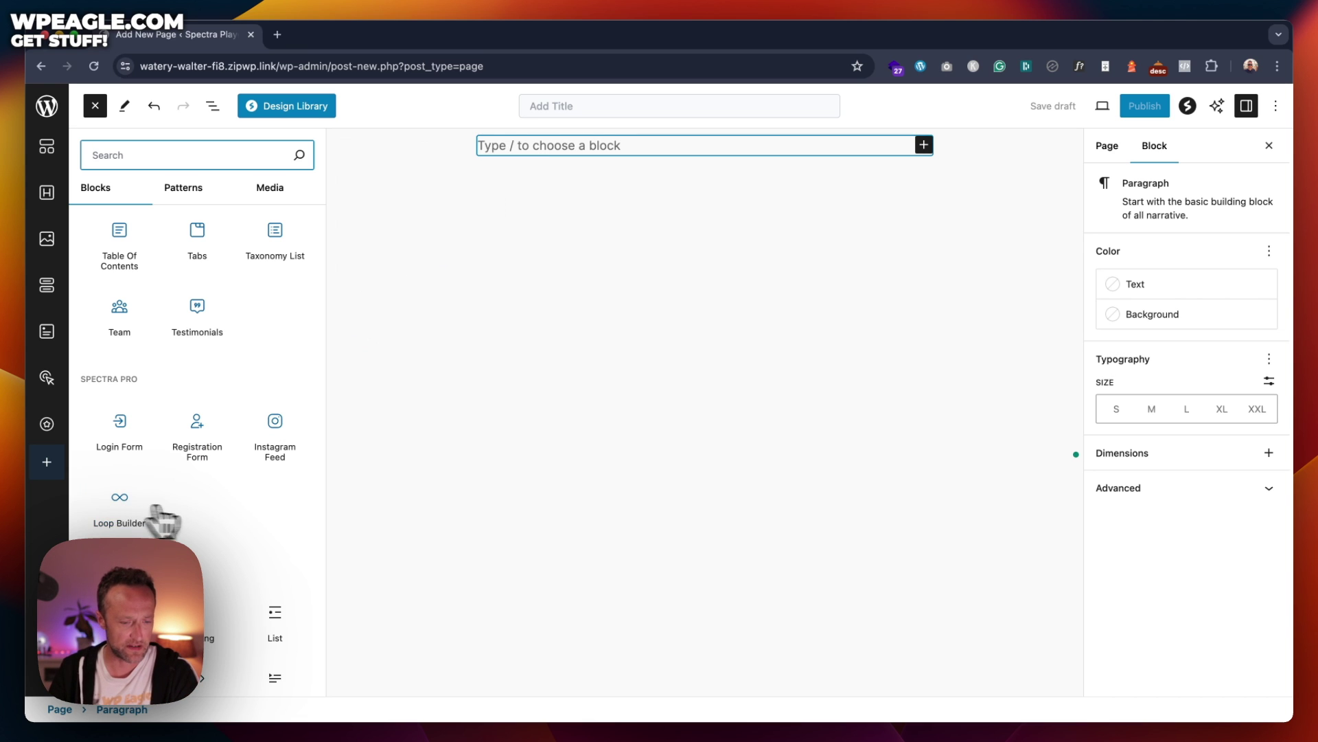
pyautogui.scroll(10, 199, 522)
pyautogui.moveTo(218, 522)
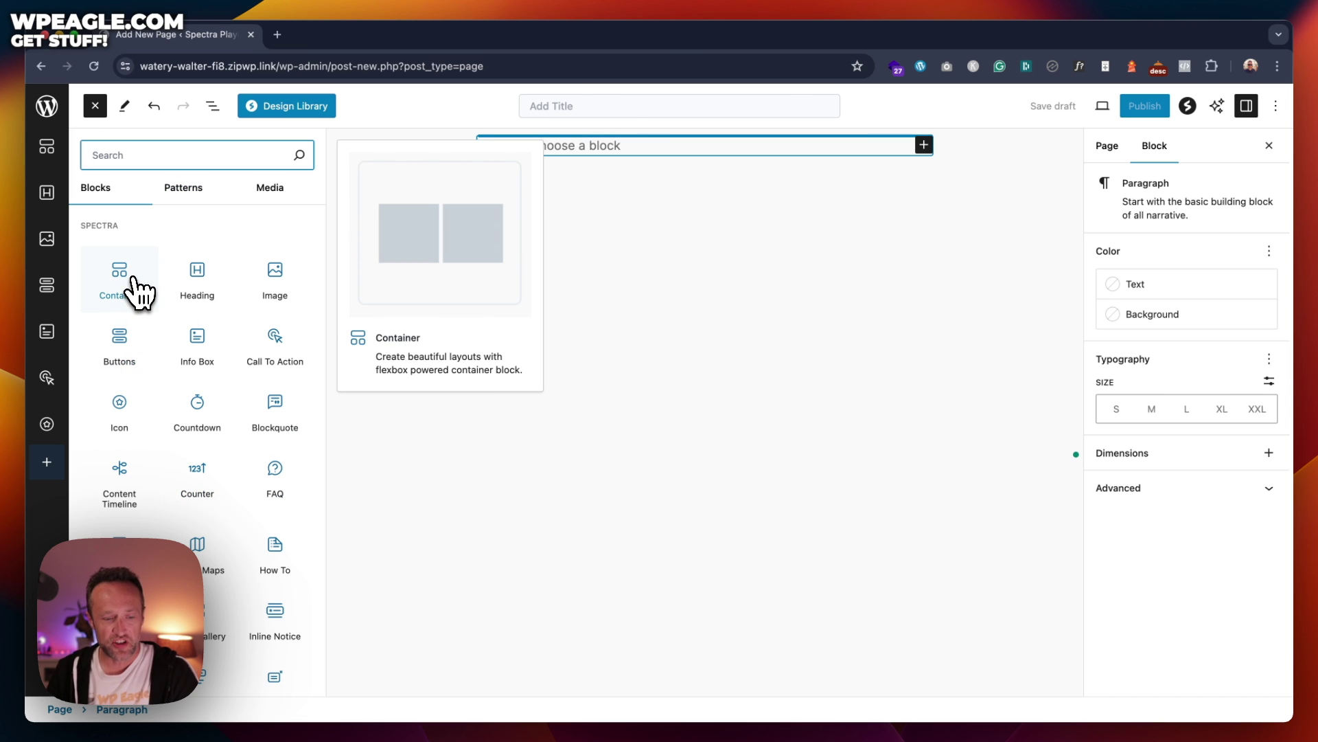
pyautogui.scroll(-7, 259, 353)
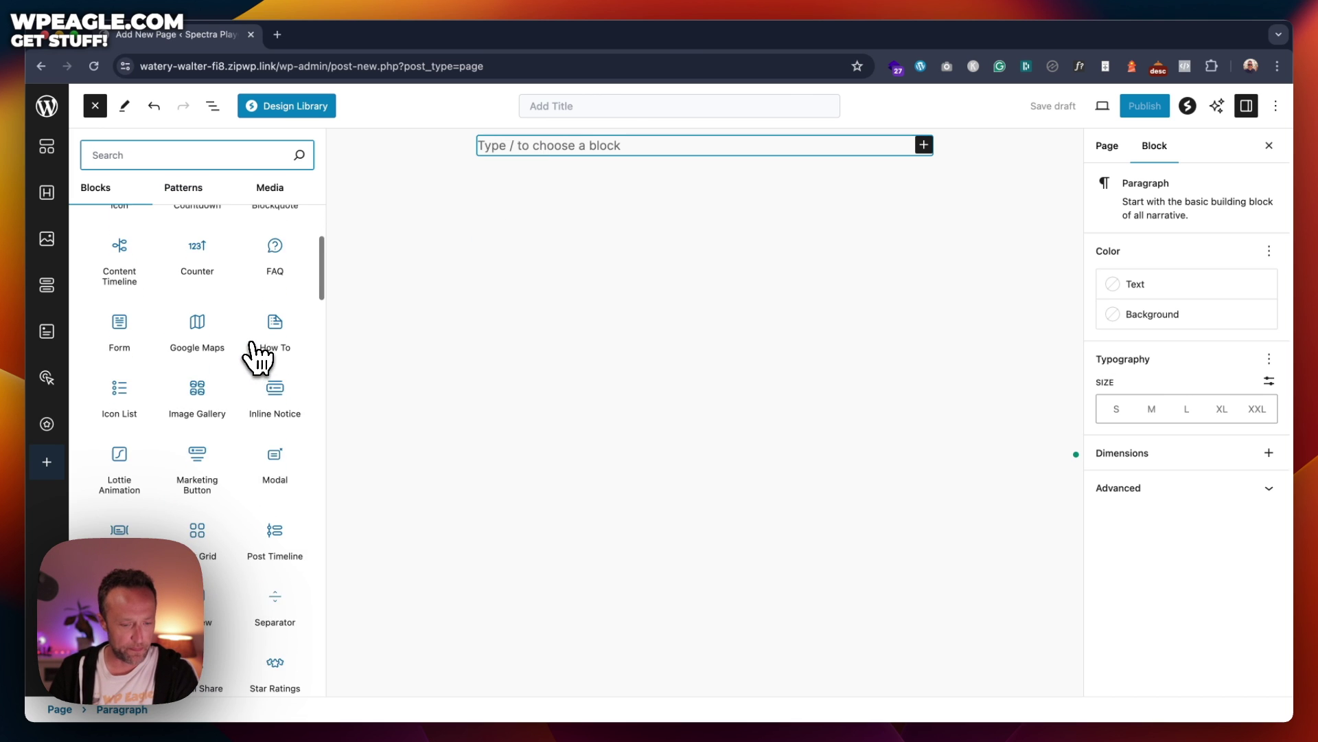
pyautogui.scroll(7, 259, 354)
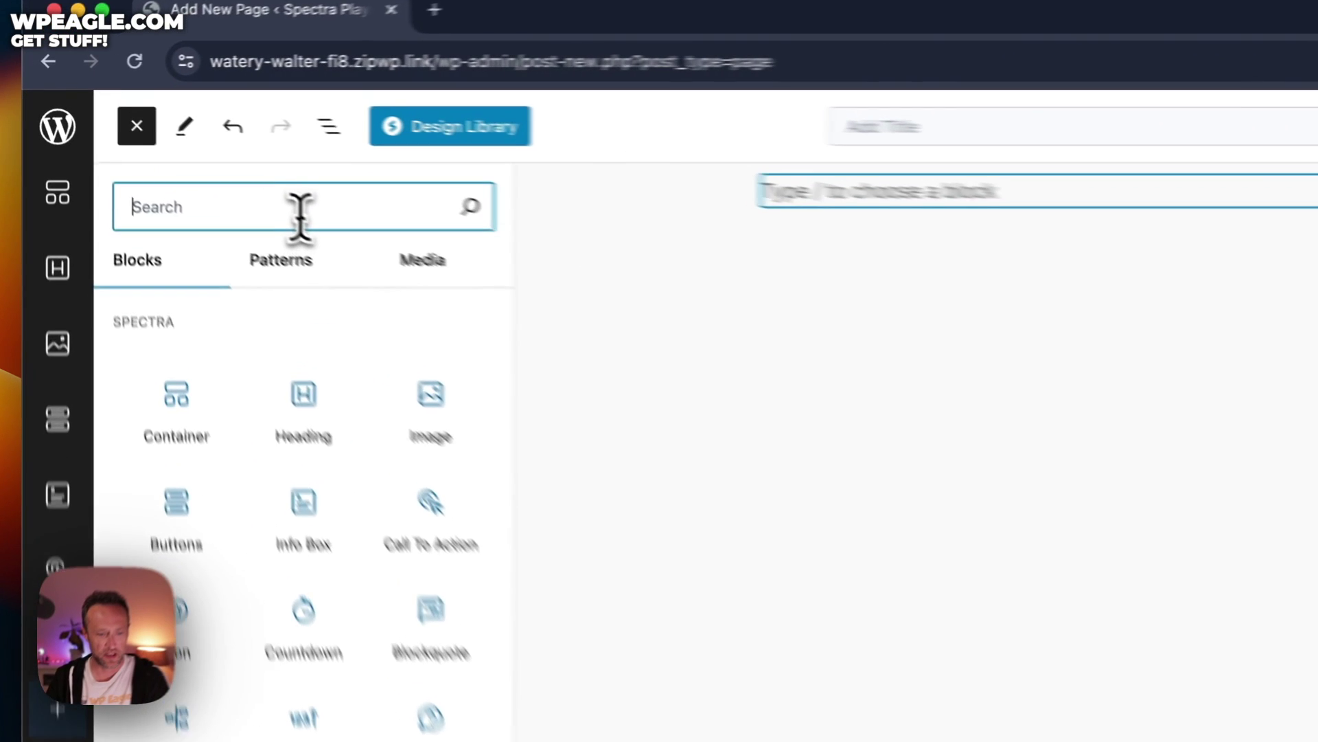
pyautogui.write('group')
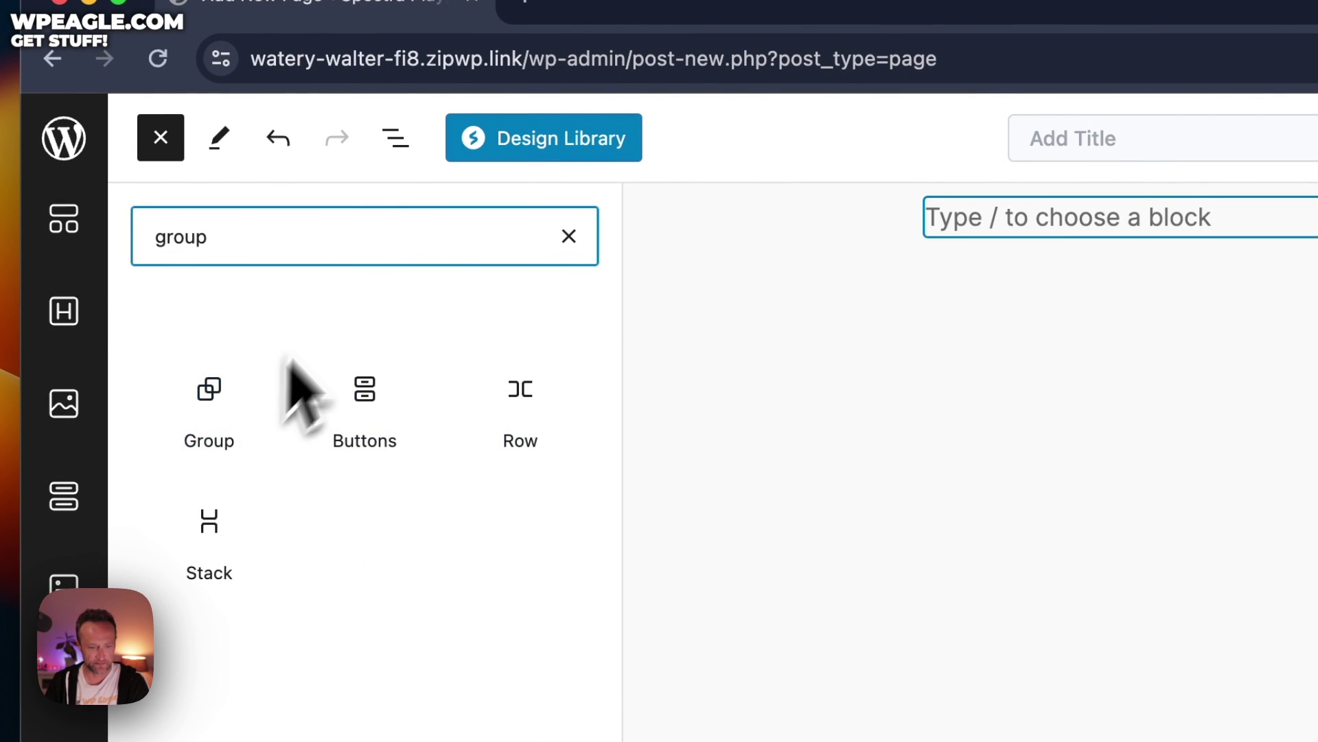
pyautogui.click(568, 236)
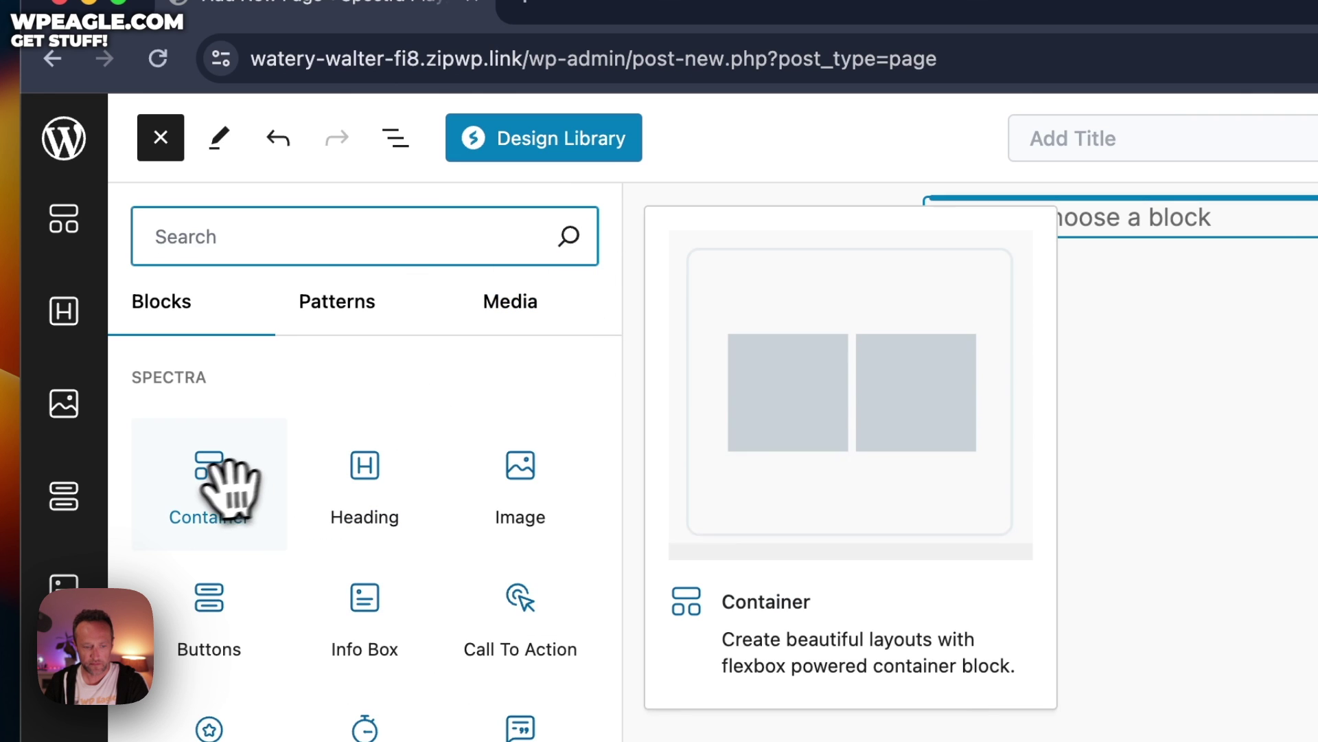
# Step: Insert a Spectra Container with the 2x2 wide-narrow / narrow-wide layout, ready to fill its top-left cell
pyautogui.click(206, 474)
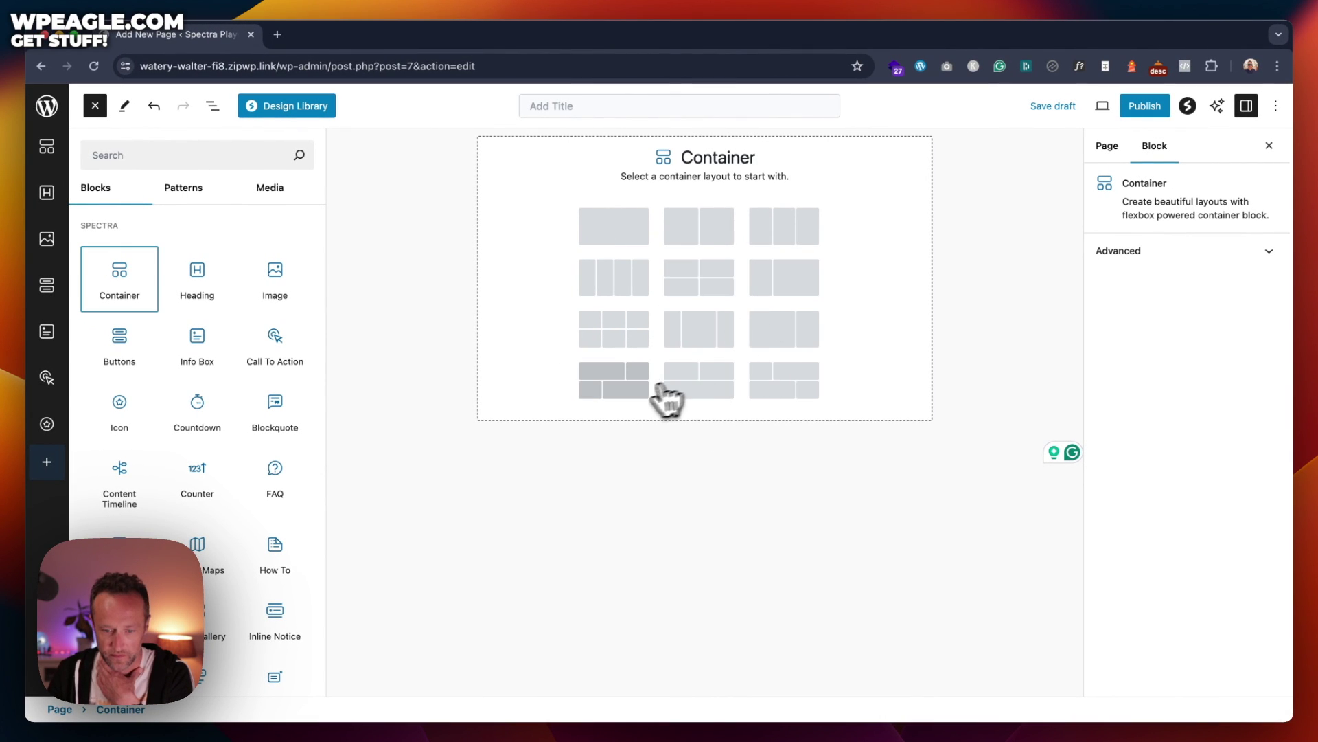
pyautogui.press('Escape')
pyautogui.click(485, 380)
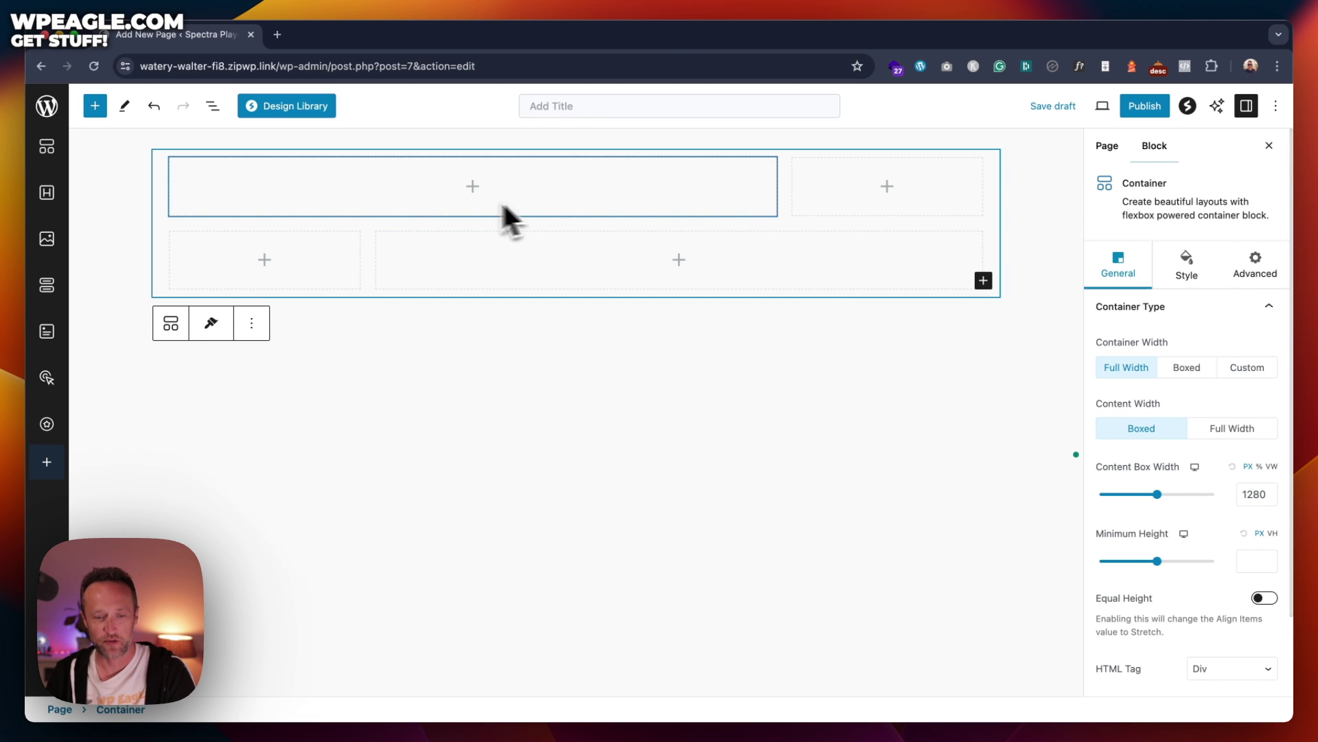
pyautogui.click(473, 187)
# Step: Add a Heading reading 'We are a really cool company!' in the top-left cell
pyautogui.write('head')
pyautogui.click(408, 311)
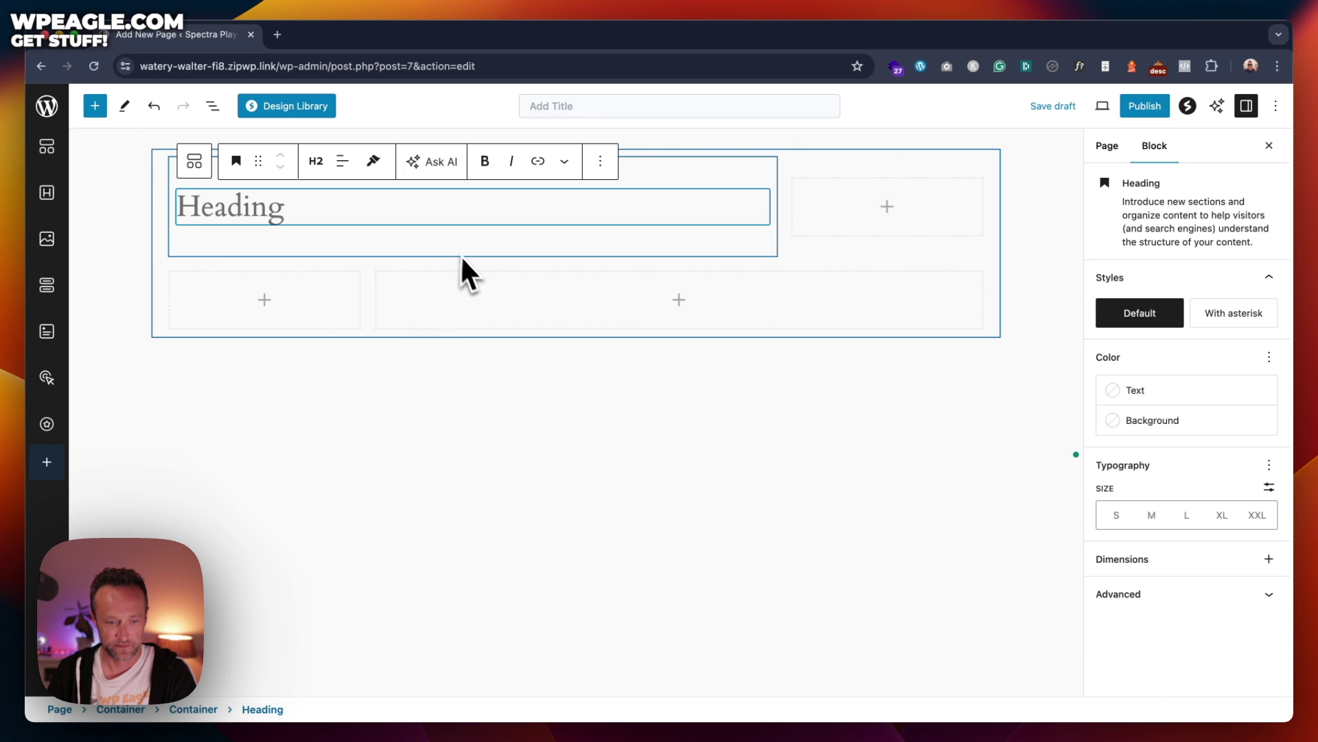
pyautogui.write('We')
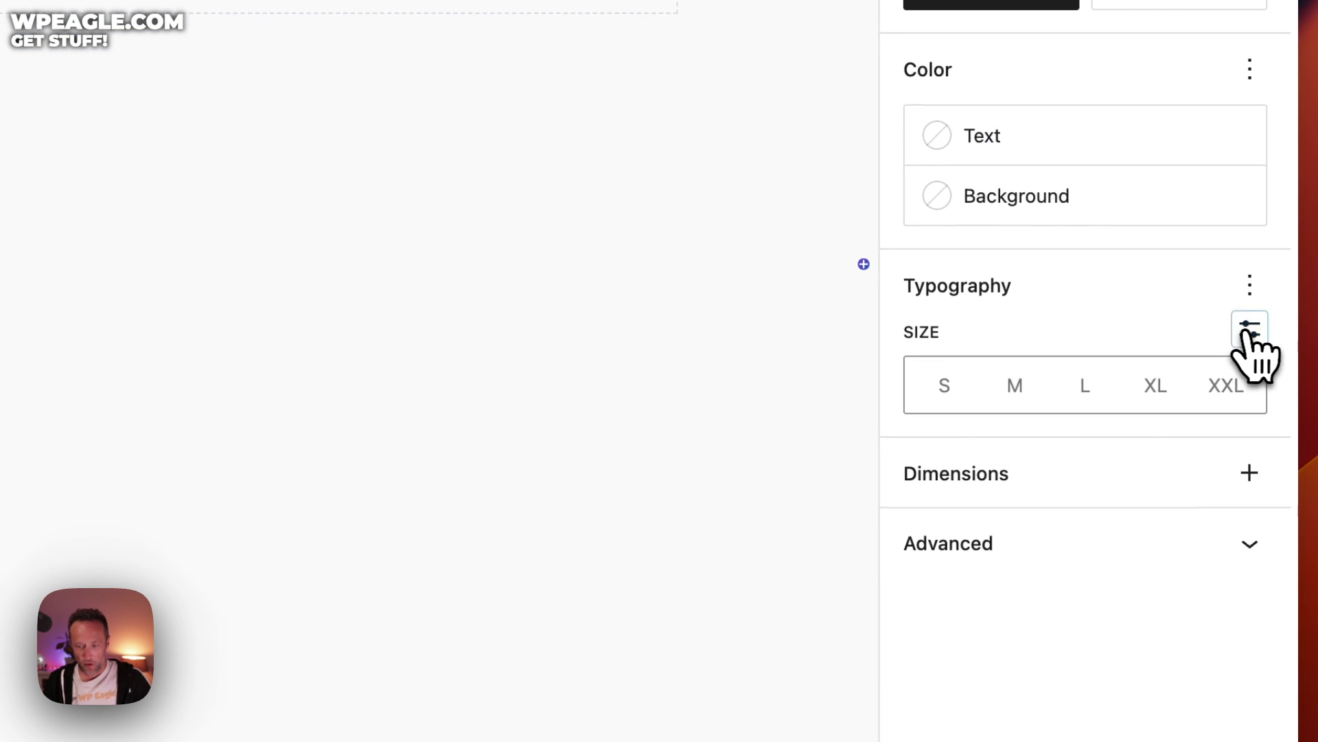
# Step: Set the heading's font size to the XXL preset
pyautogui.click(1250, 328)
pyautogui.click(1250, 328)
pyautogui.click(1013, 384)
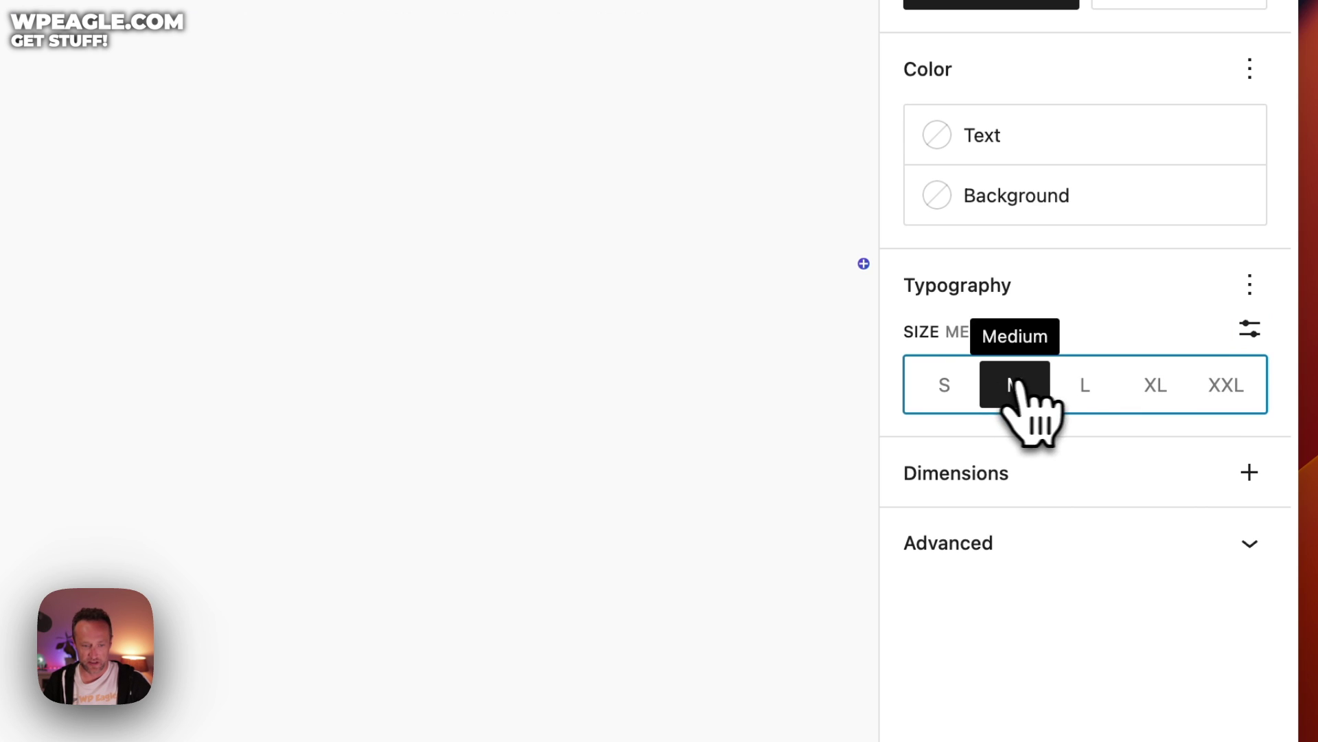
pyautogui.click(1084, 384)
pyautogui.click(1155, 385)
pyautogui.click(1227, 384)
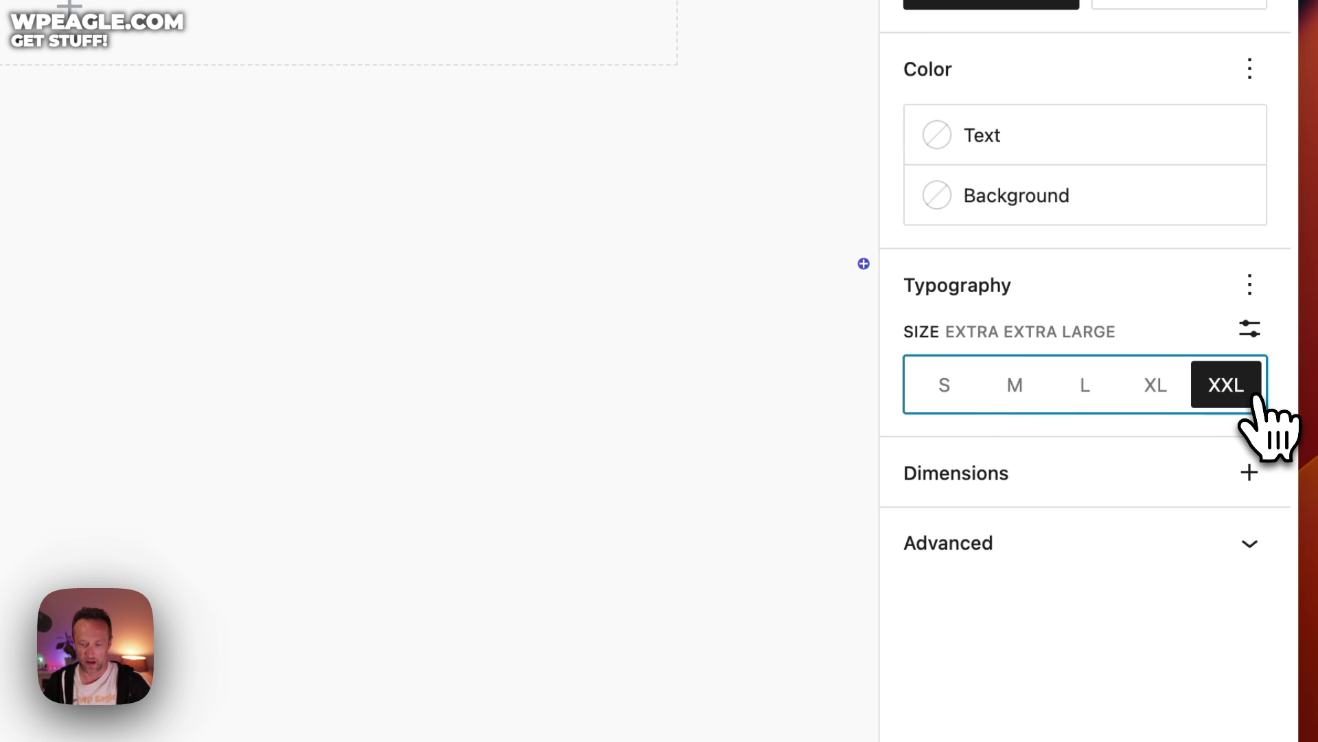
pyautogui.click(1250, 472)
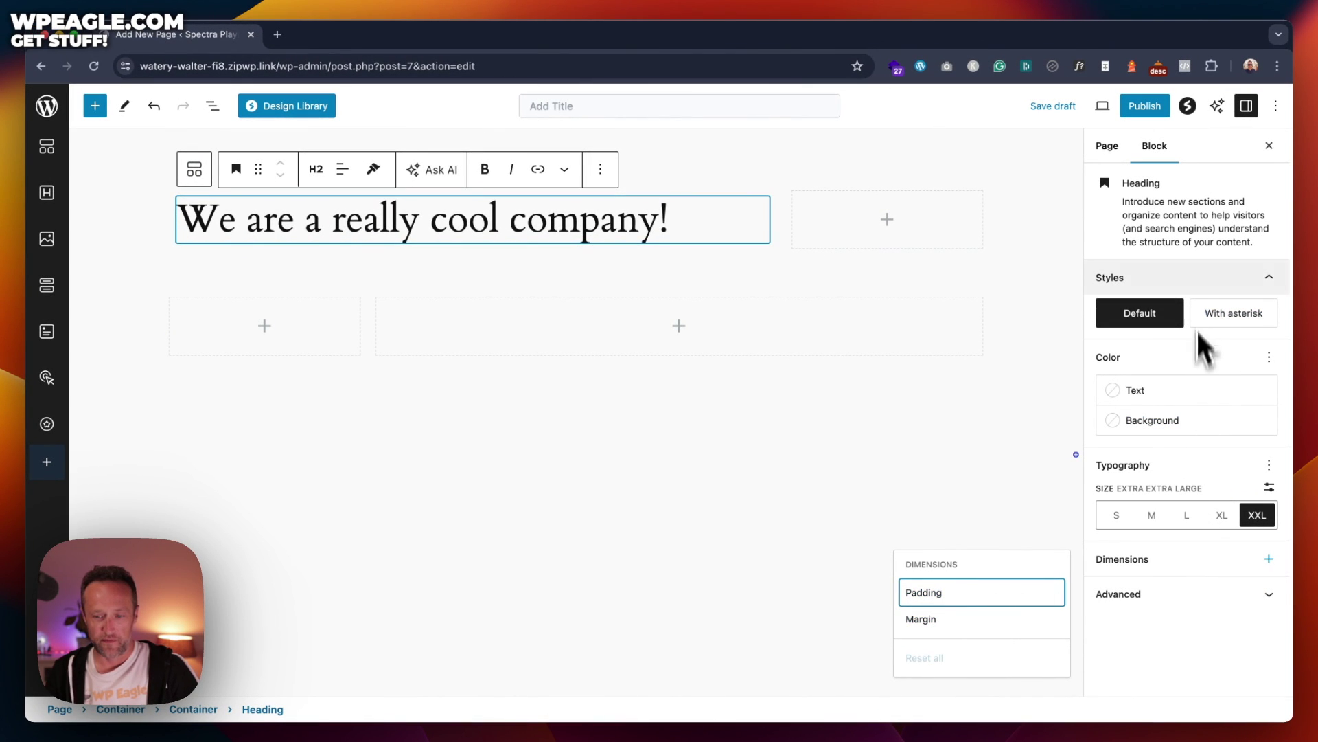
pyautogui.moveTo(1157, 321)
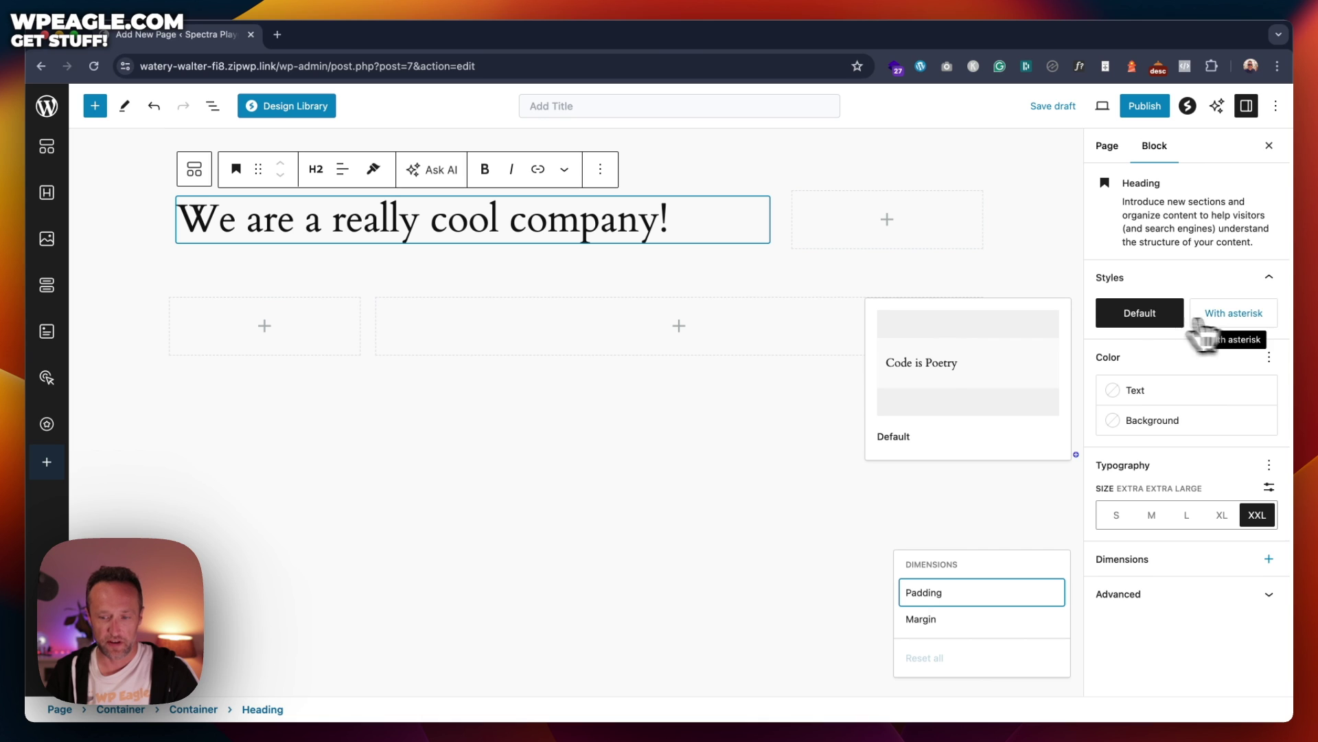
pyautogui.click(1240, 327)
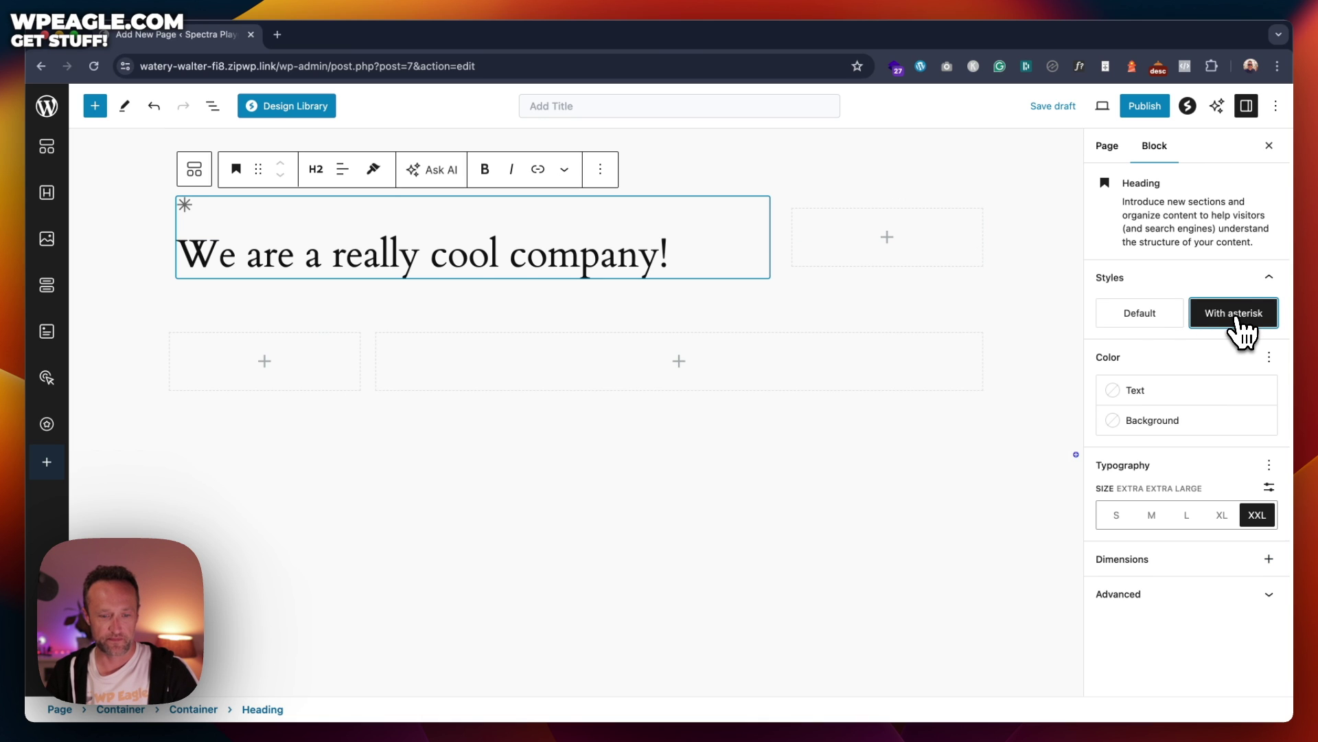
pyautogui.click(1165, 325)
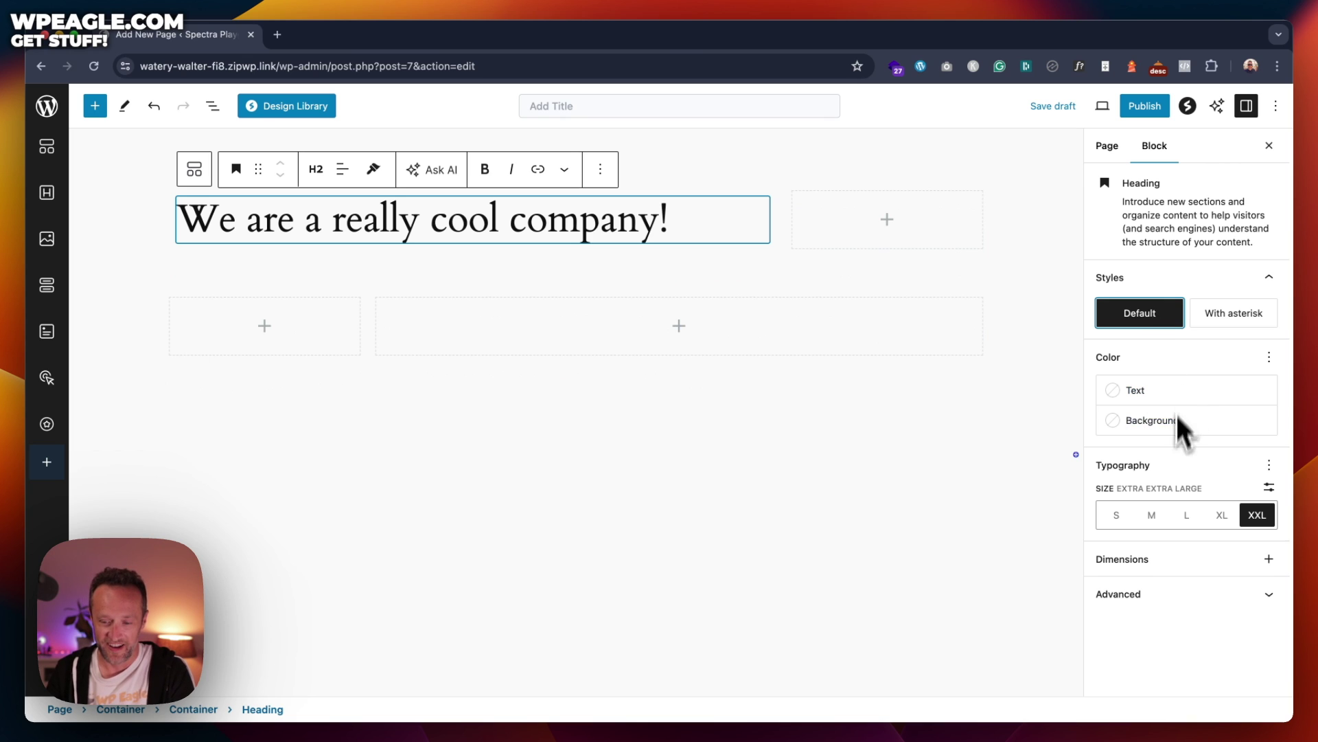
pyautogui.click(1267, 465)
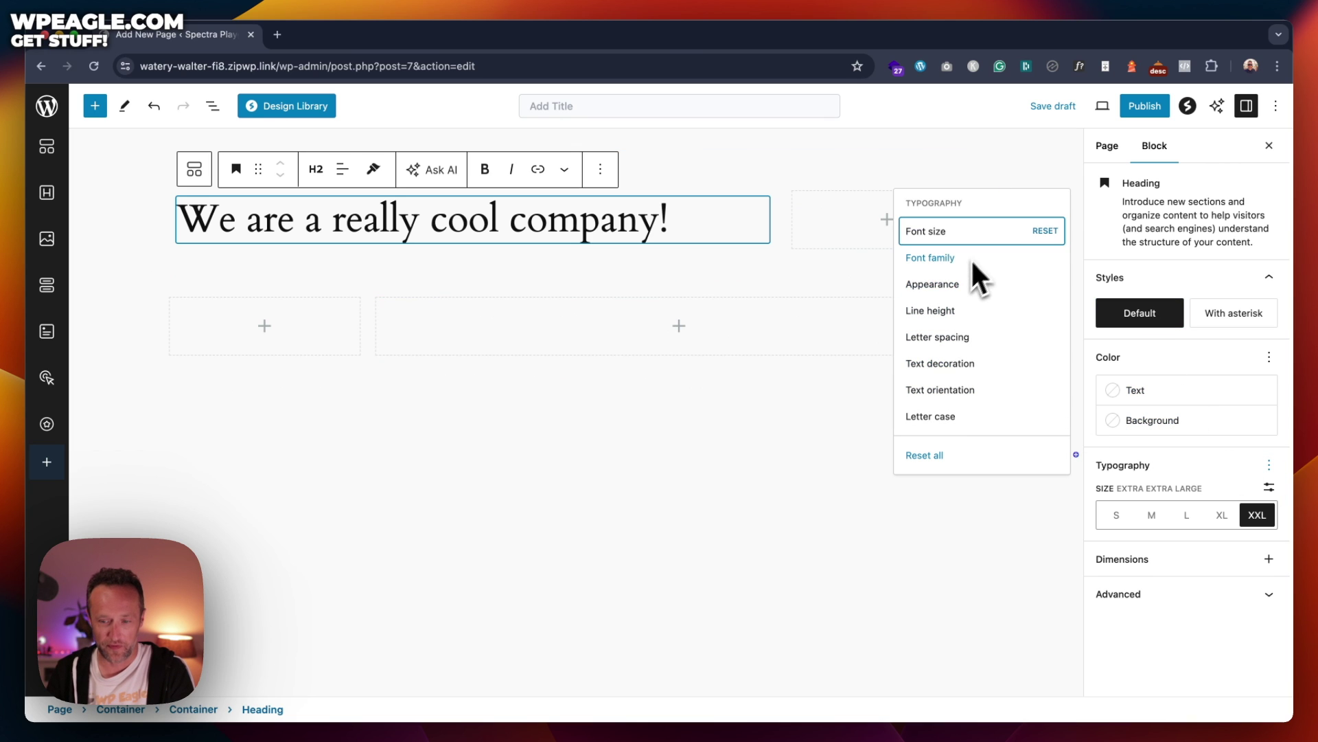
pyautogui.click(1040, 201)
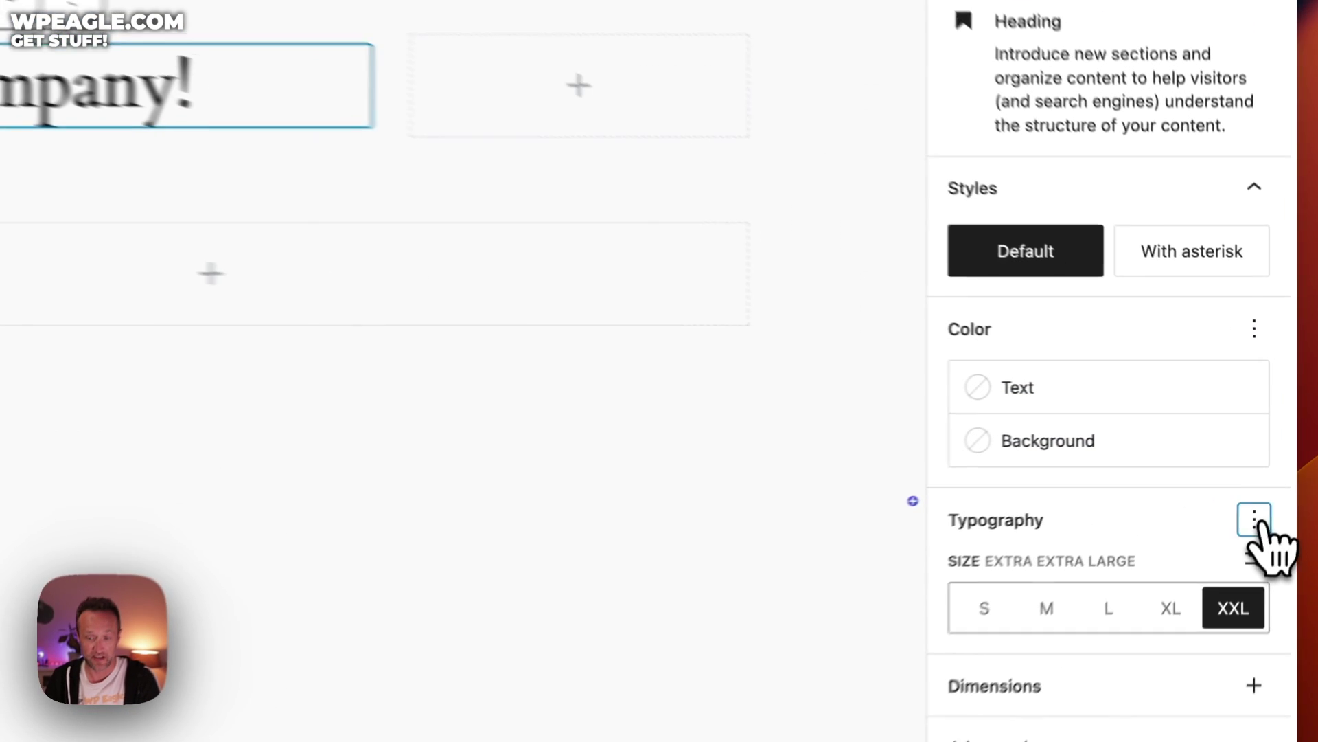
# Step: Add a Font family setting to the heading and try Cardo and Inter
pyautogui.click(1268, 466)
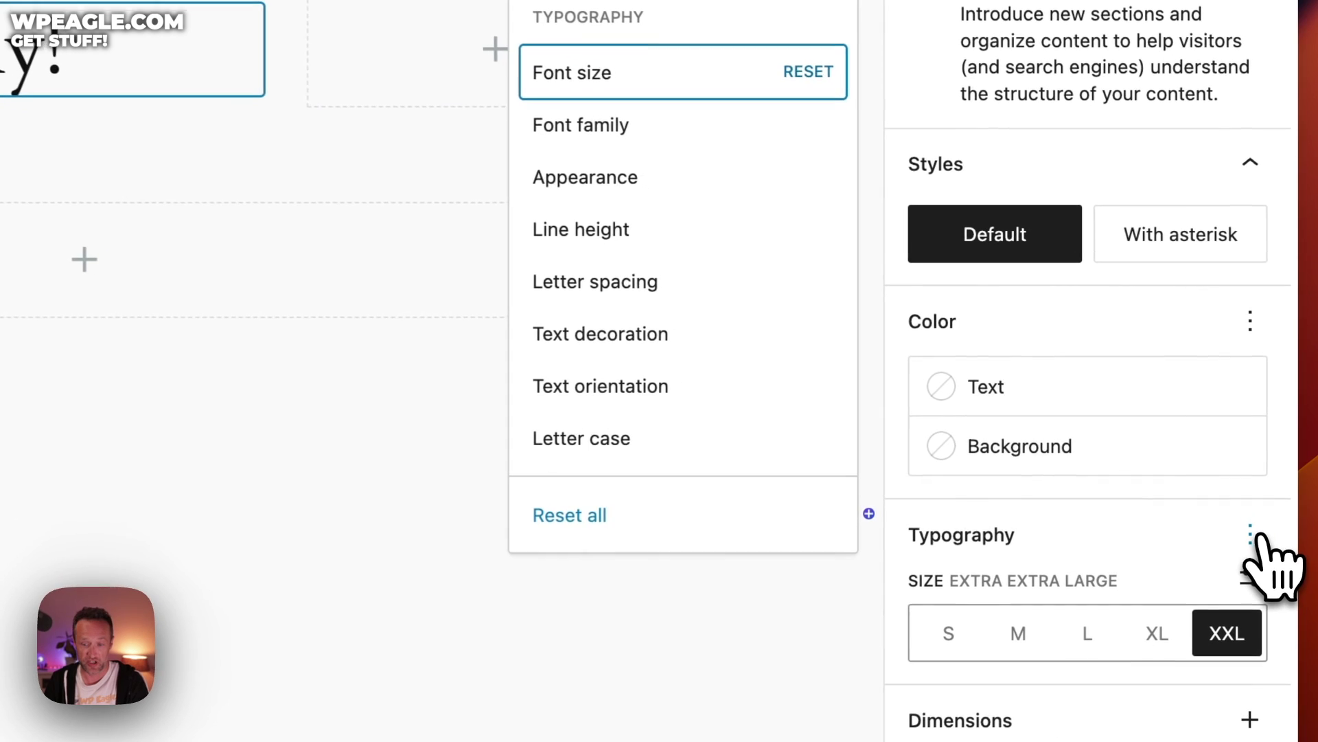
pyautogui.click(973, 264)
pyautogui.click(1064, 637)
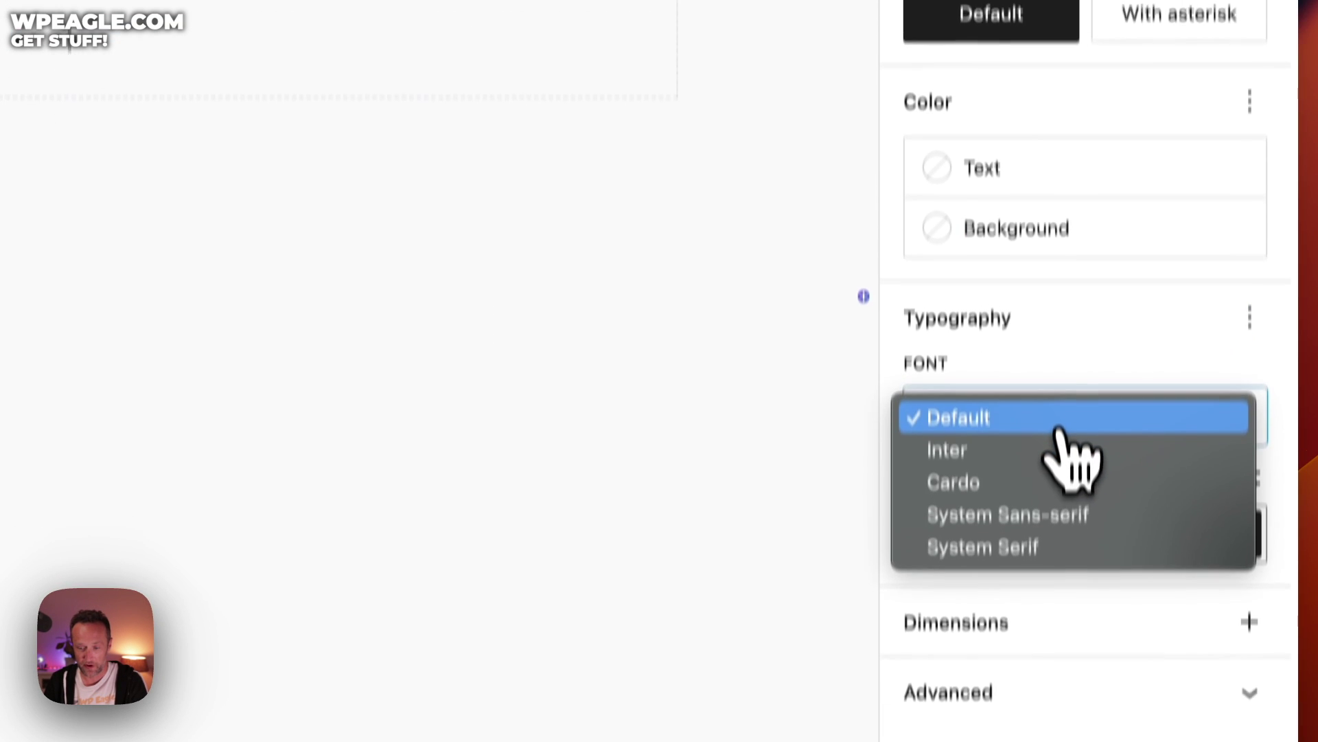
pyautogui.click(1032, 412)
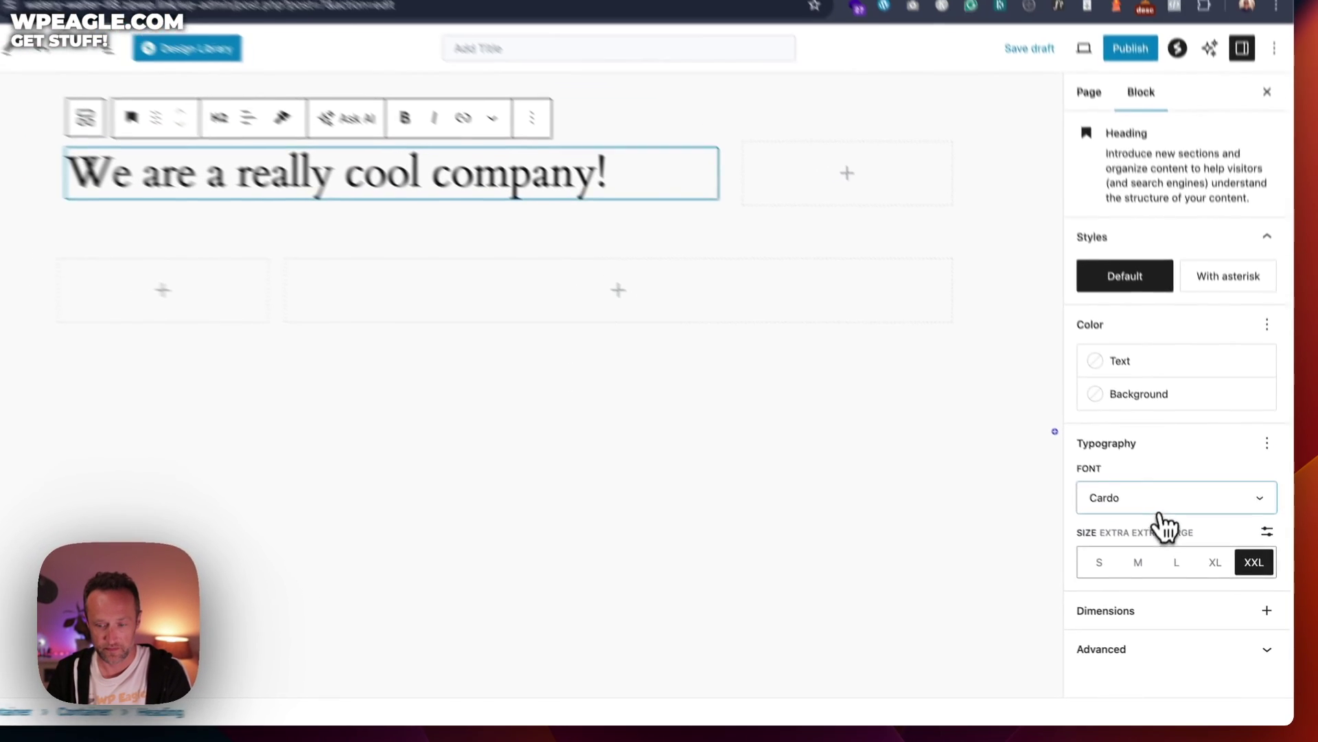
pyautogui.click(1176, 516)
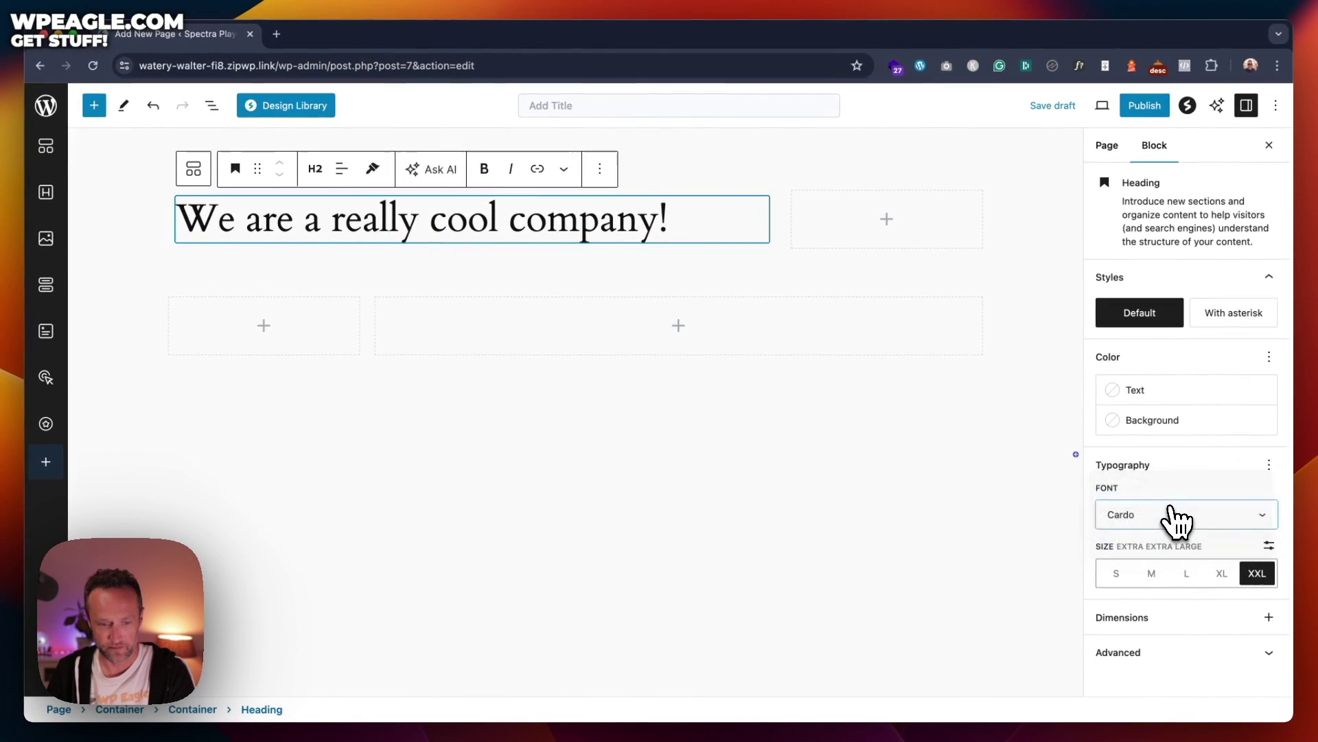
pyautogui.press('Down')
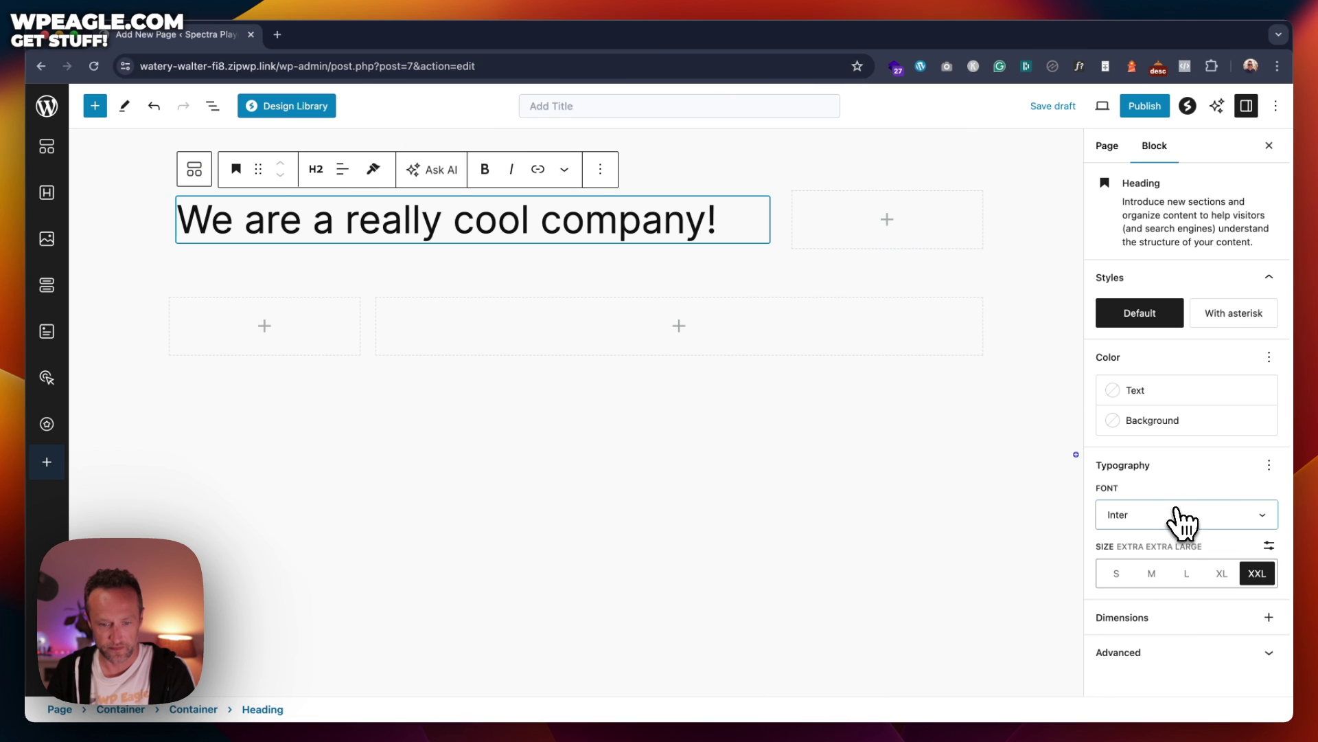
pyautogui.click(1178, 522)
pyautogui.press('Escape')
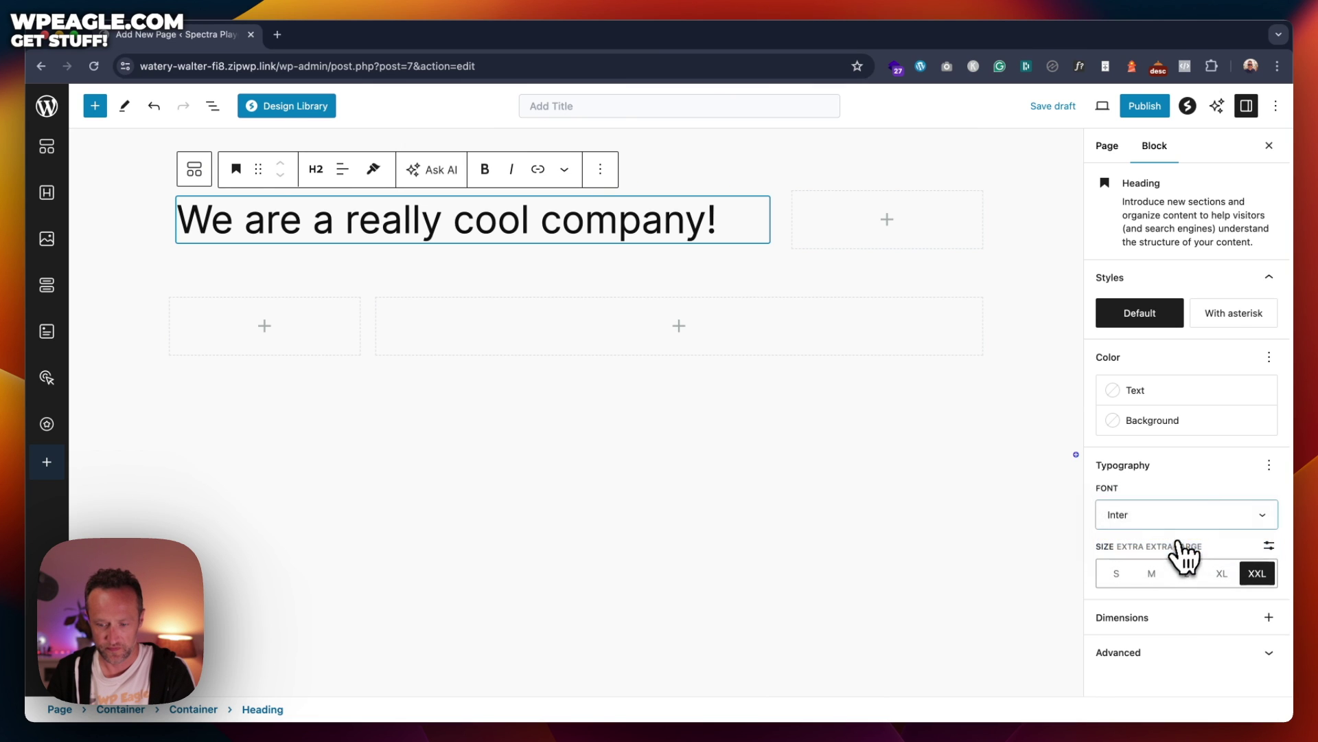
# Step: Try System Serif, then settle on System Sans-serif as the heading font
pyautogui.press('Down')
pyautogui.click(1193, 526)
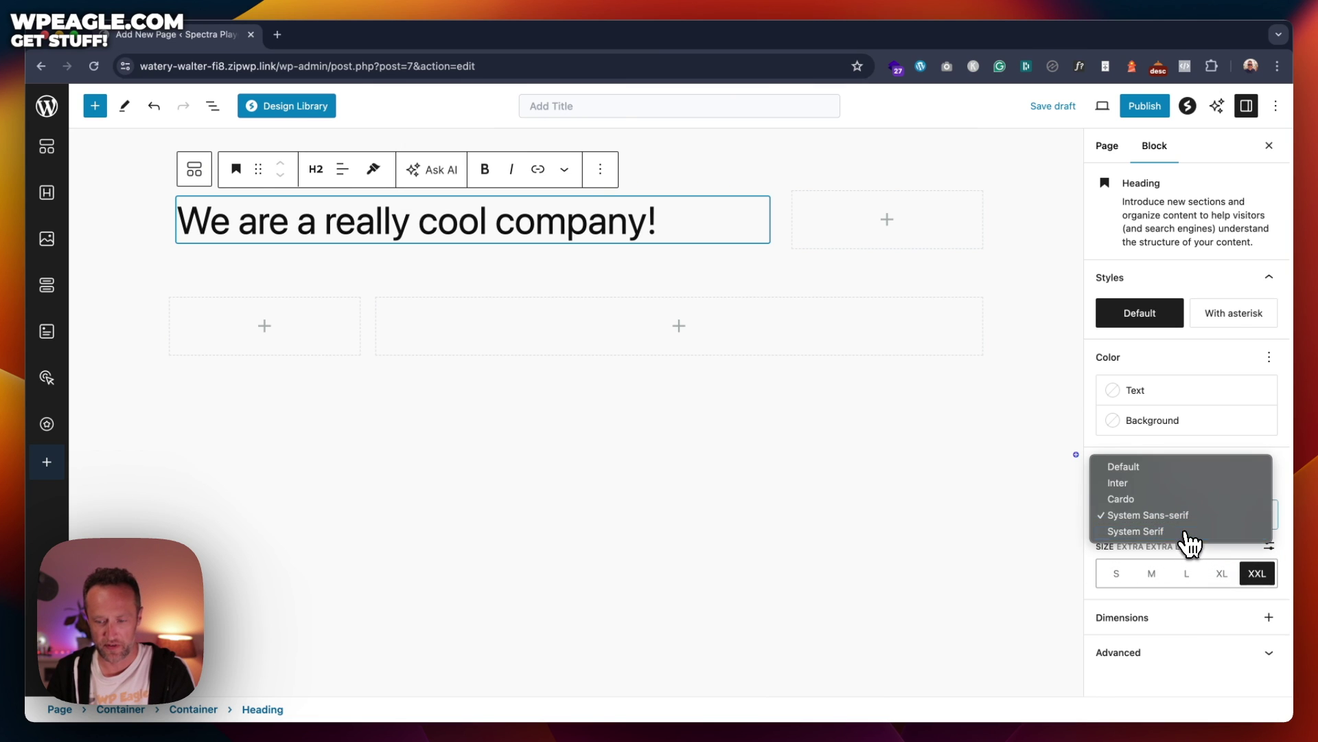
pyautogui.click(1191, 531)
pyautogui.click(1190, 526)
pyautogui.click(1185, 501)
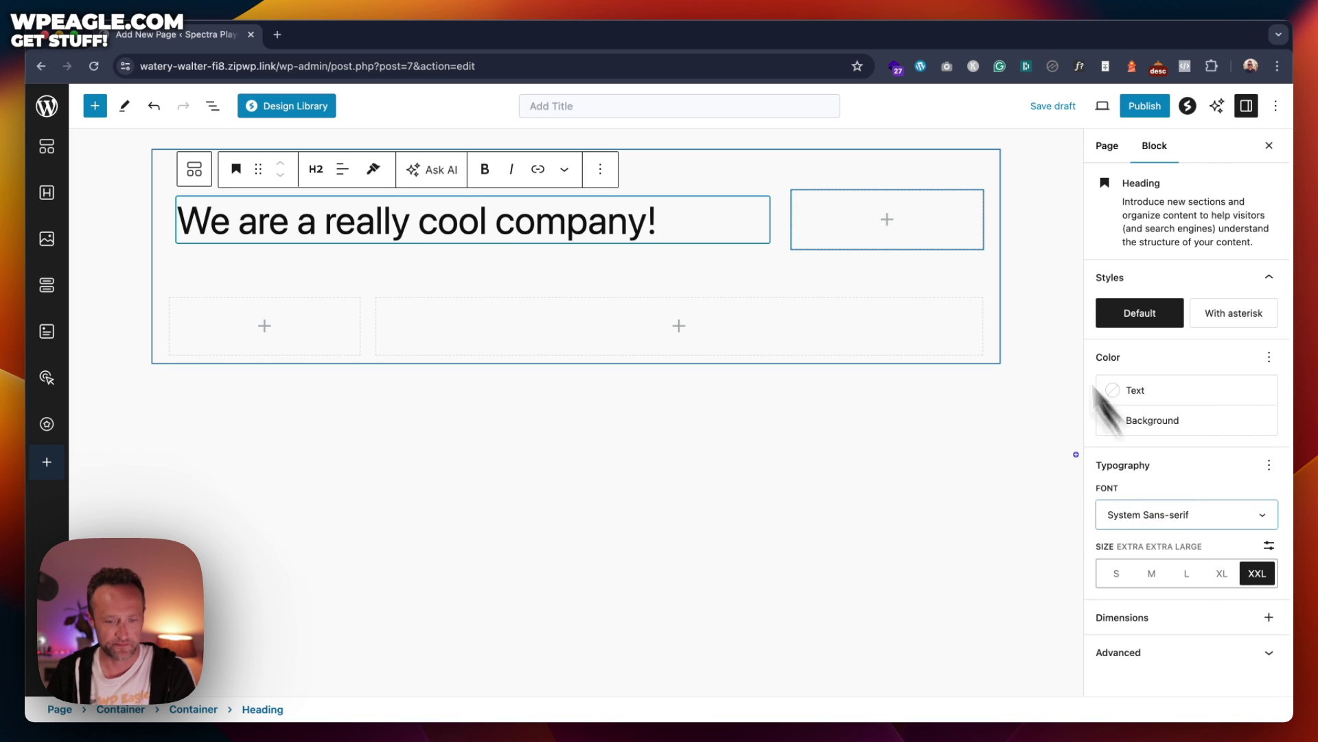
pyautogui.click(864, 234)
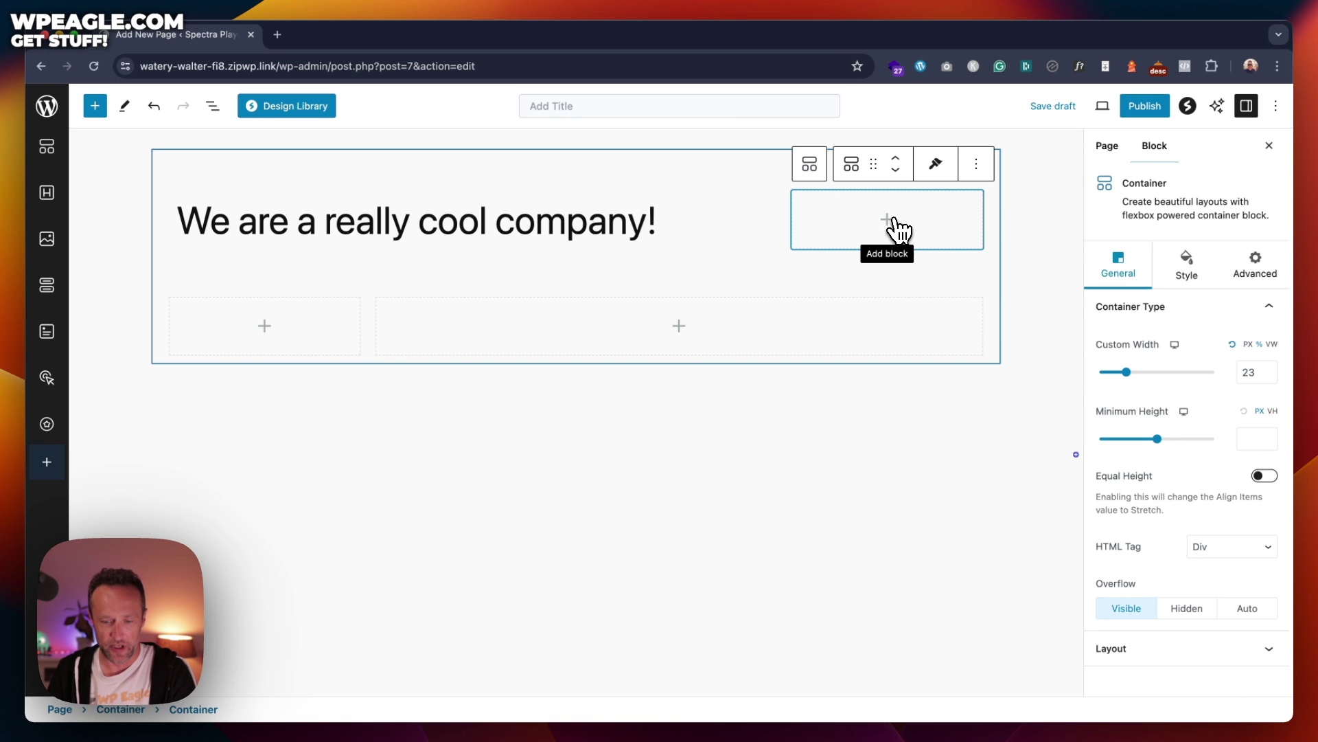
# Step: Add an Image block to the top-right cell beside the heading
pyautogui.click(887, 221)
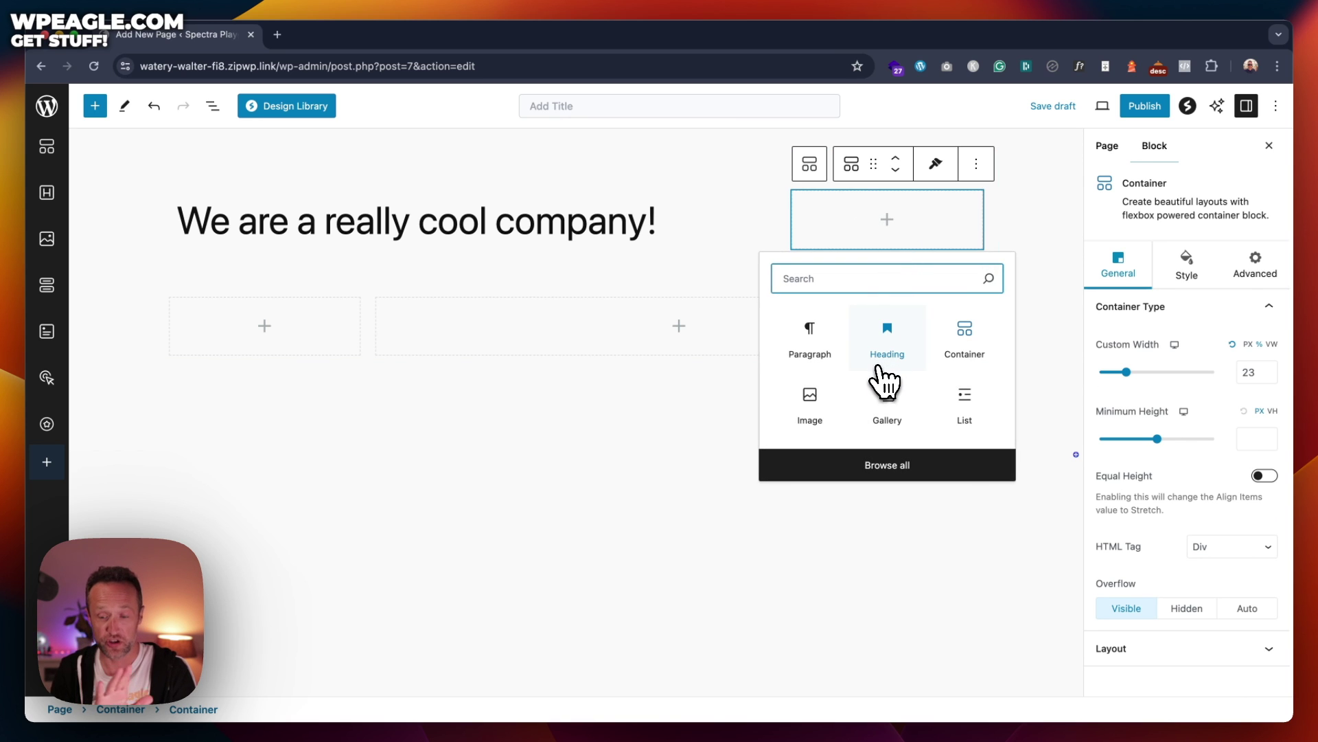
pyautogui.click(821, 408)
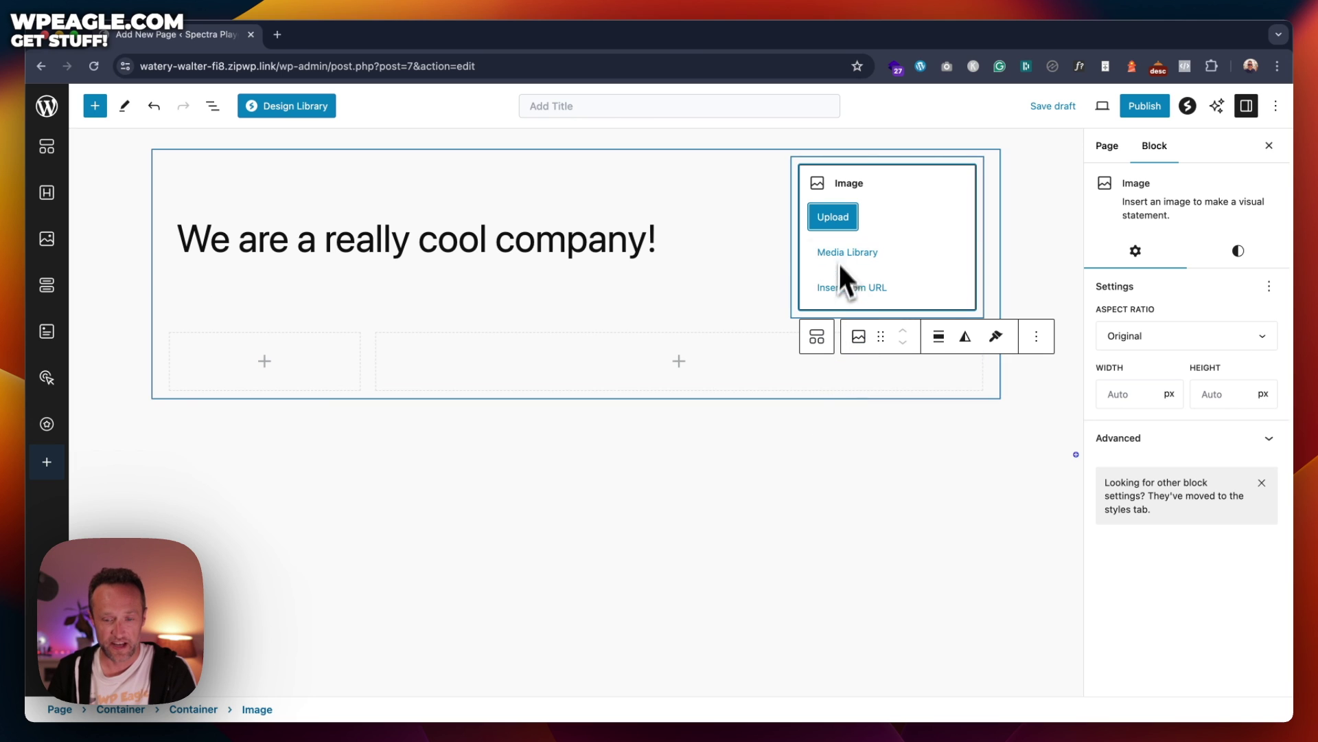
pyautogui.click(833, 217)
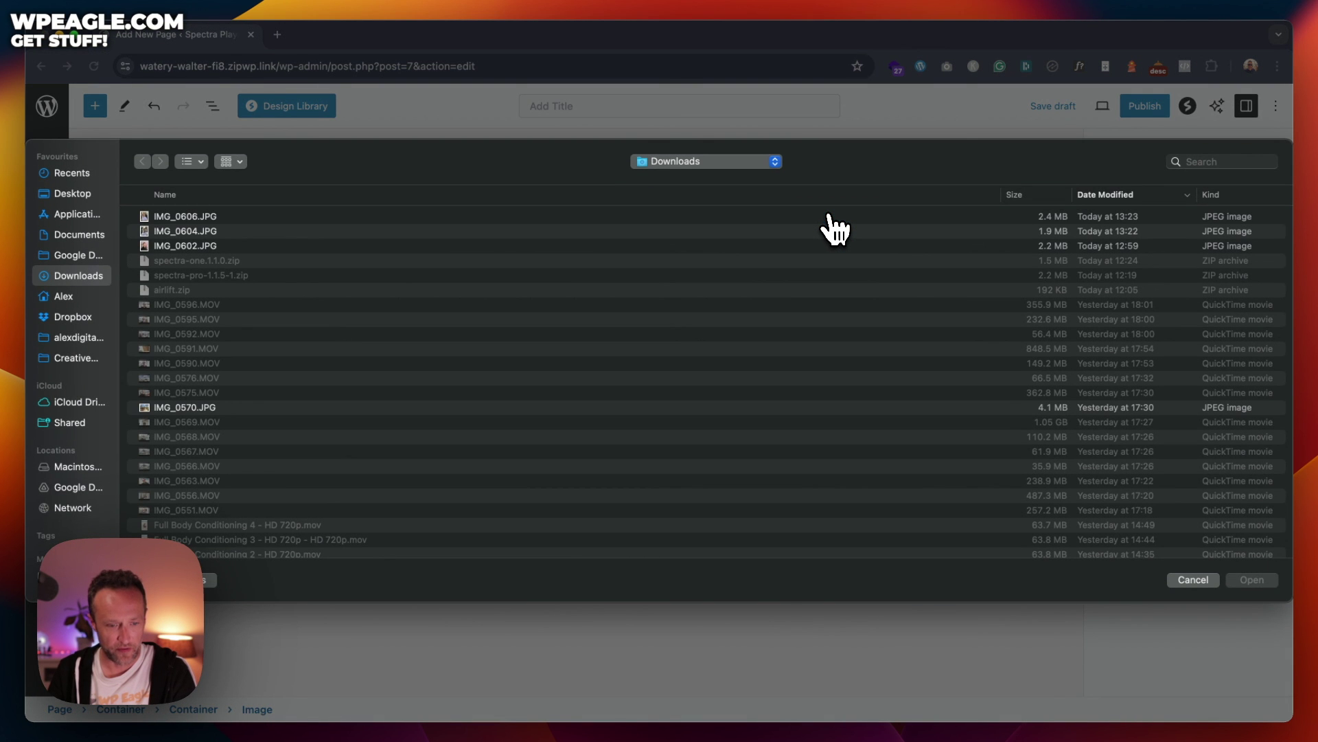
# Step: Upload 'Mom Location Picture 3.jpeg' from the Estepona Life > Locations > Mom folder into the image block
pyautogui.click(97, 336)
pyautogui.doubleClick(211, 220)
pyautogui.click(249, 217)
pyautogui.doubleClick(249, 217)
pyautogui.click(246, 218)
pyautogui.doubleClick(245, 218)
pyautogui.click(244, 219)
pyautogui.doubleClick(244, 218)
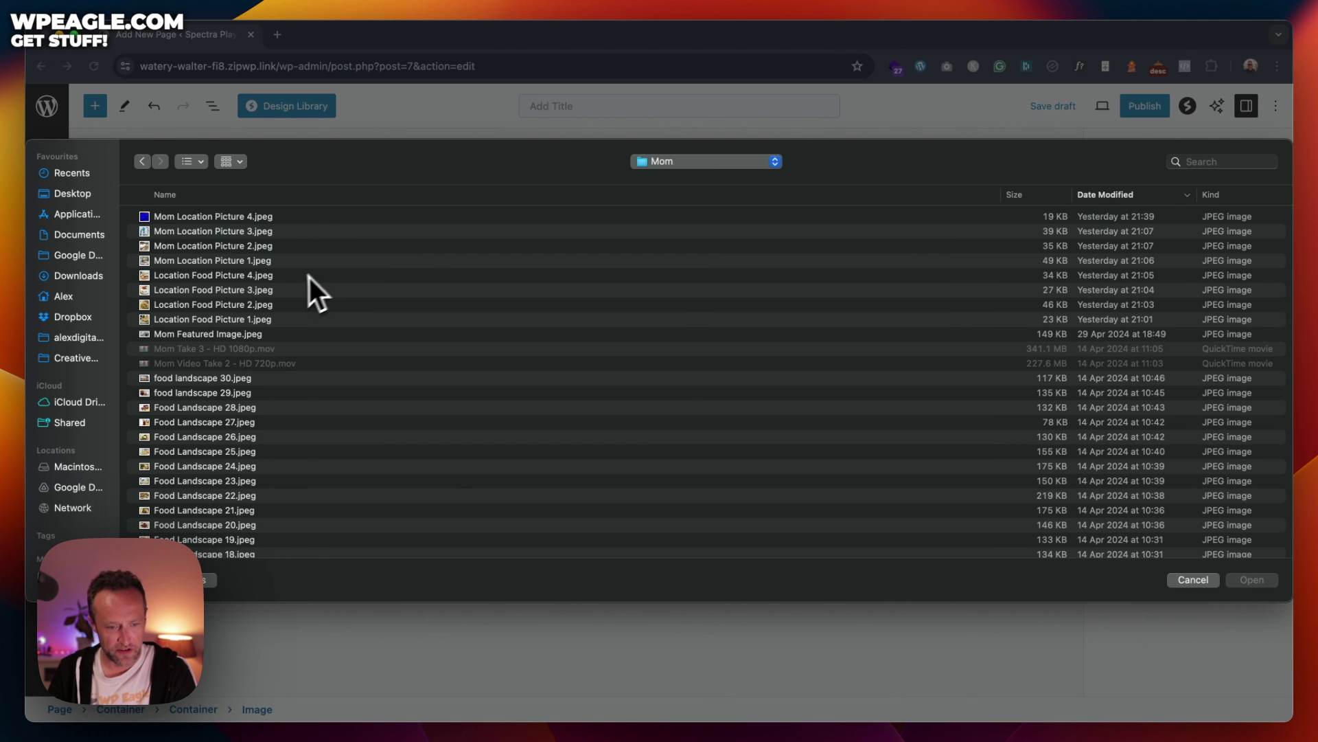
pyautogui.click(254, 231)
pyautogui.click(1249, 581)
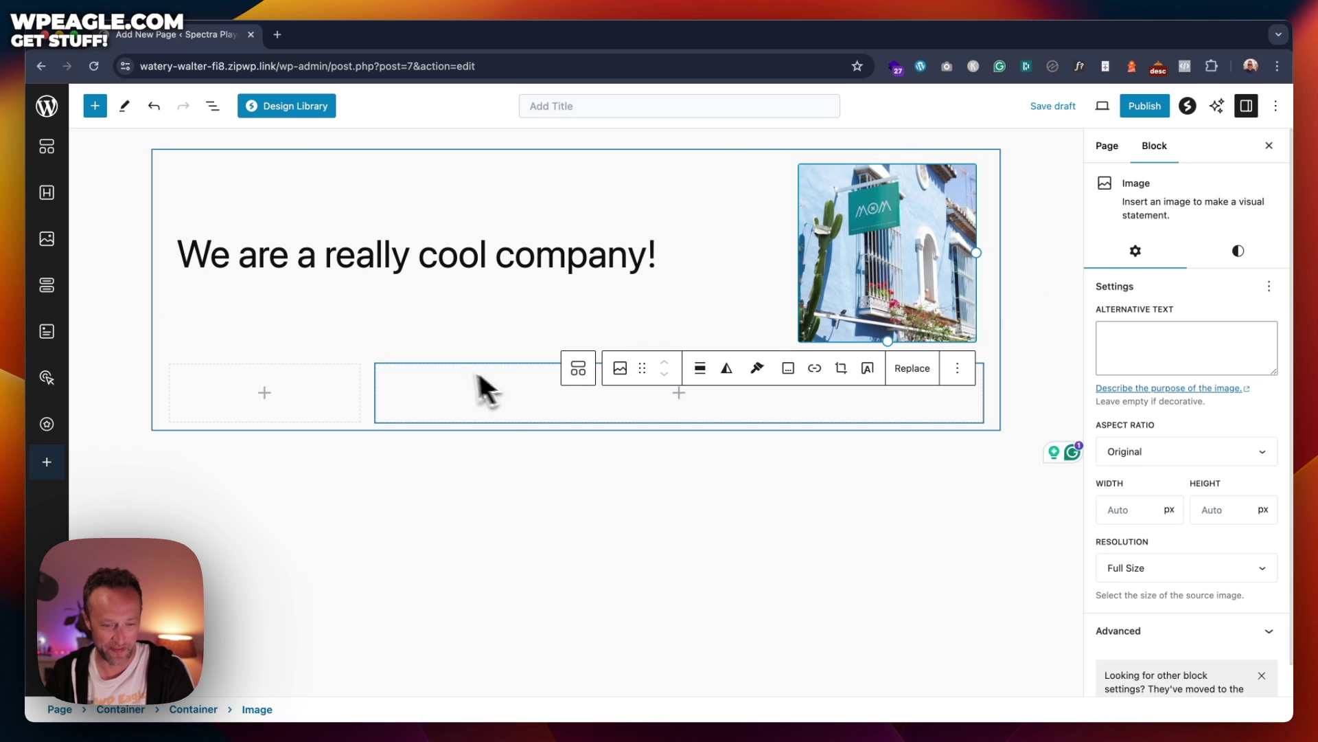
# Step: Add a paragraph 'This is a wonderful paragraph ⭐' in the wide cell, then open the full block library for the remaining cell
pyautogui.click(506, 454)
pyautogui.click(680, 395)
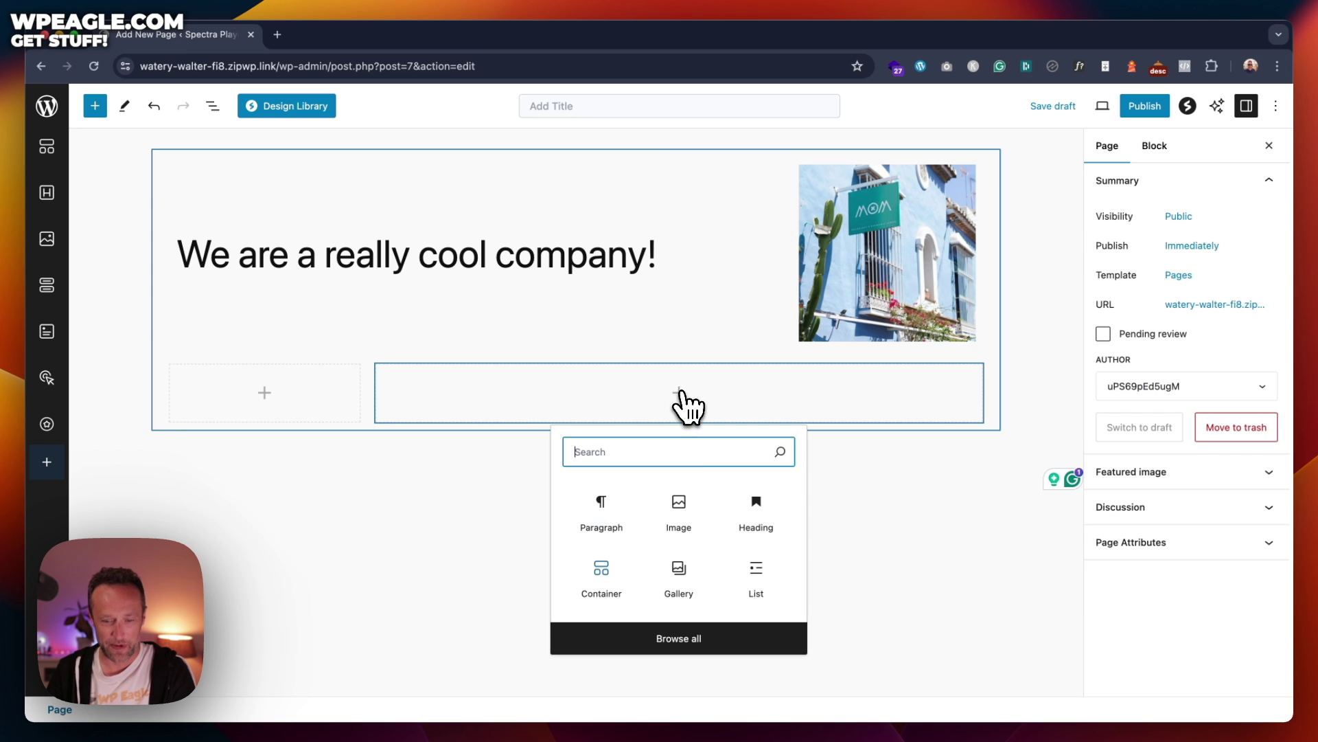
pyautogui.click(638, 516)
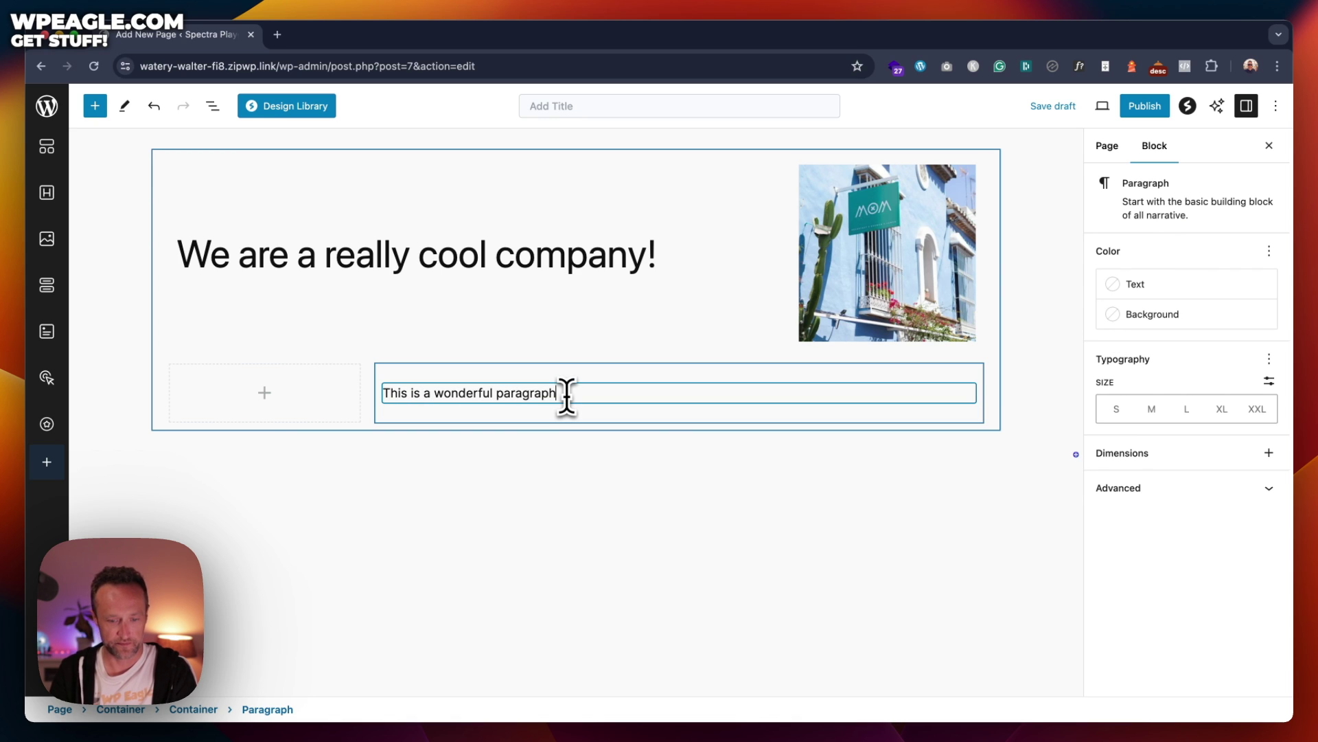
pyautogui.press('Return')
pyautogui.press('BackSpace')
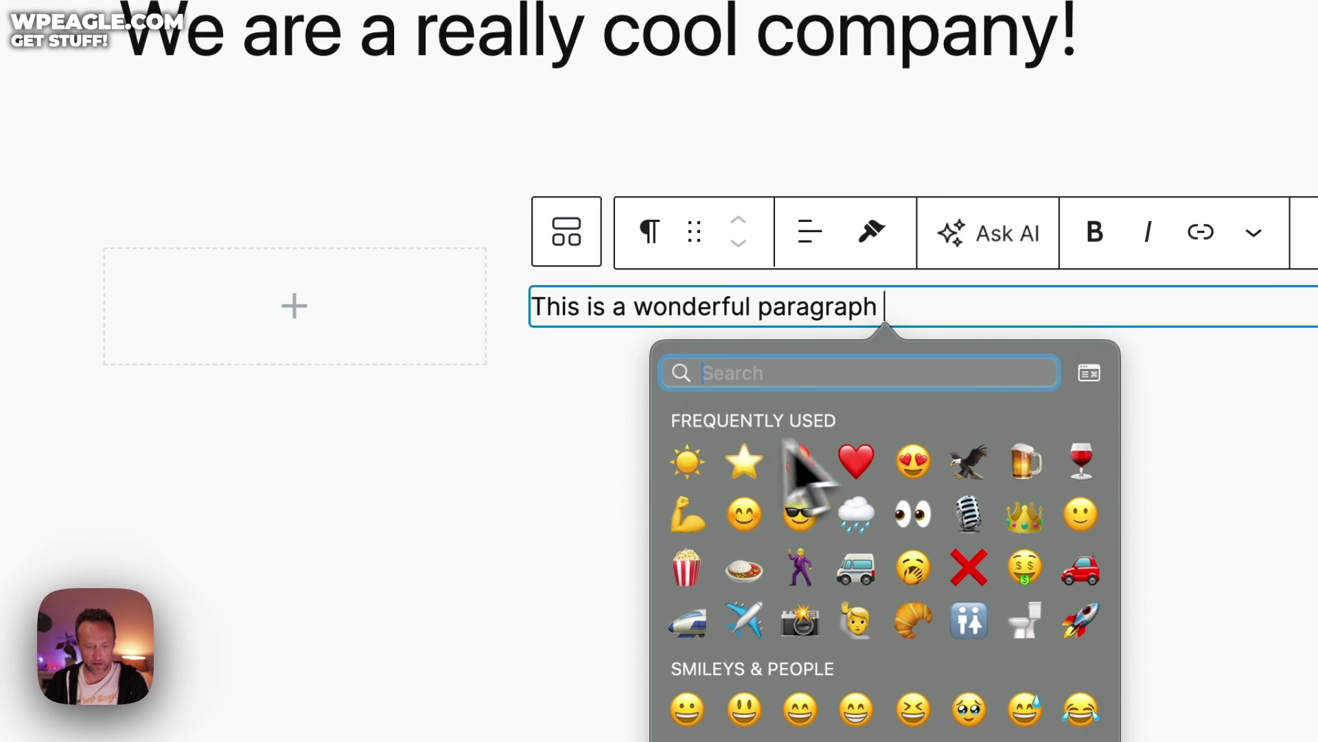
pyautogui.click(743, 461)
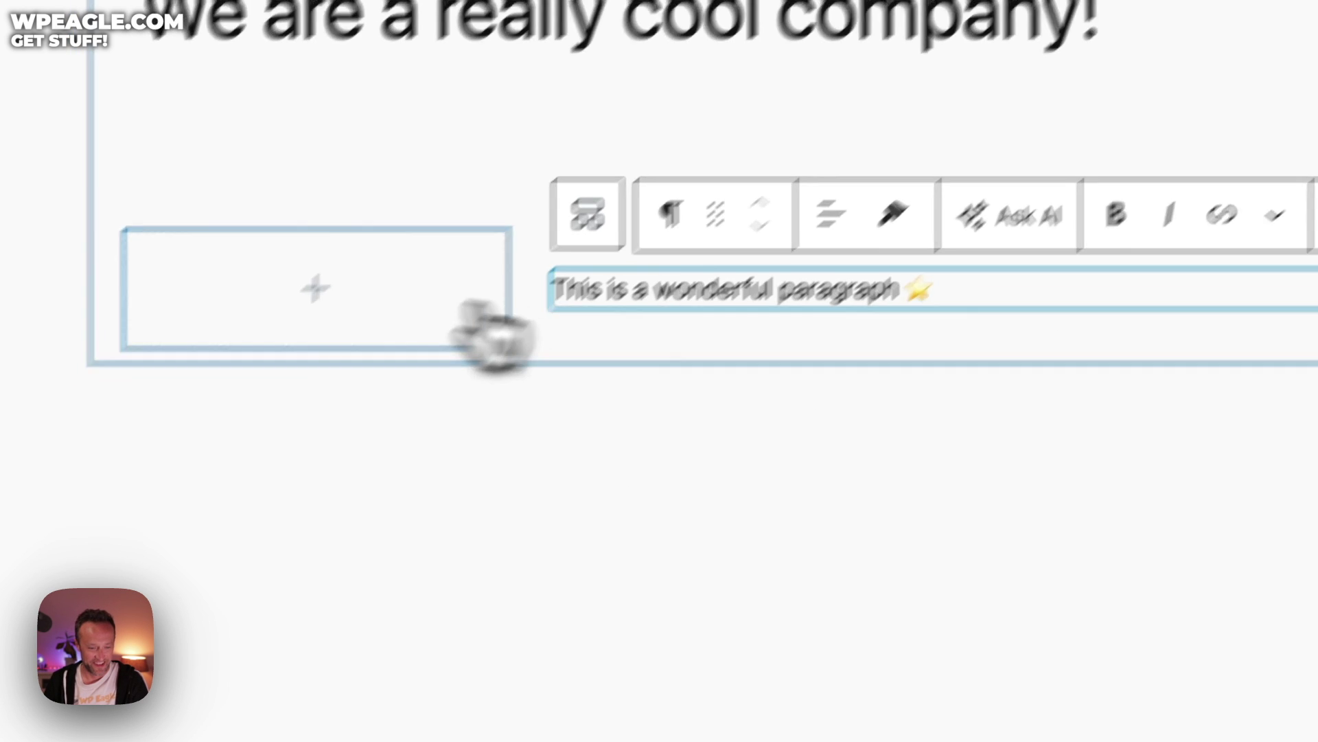
pyautogui.click(475, 319)
pyautogui.click(495, 626)
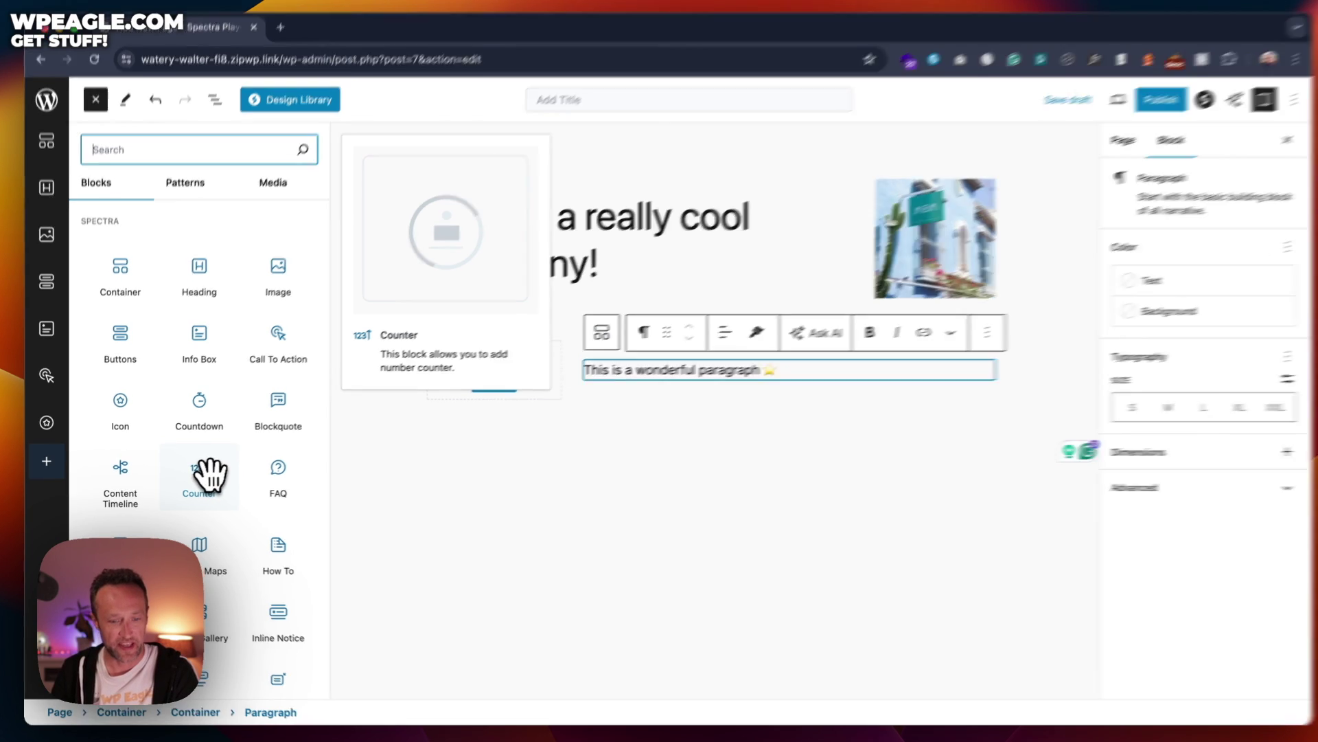
# Step: Insert a Spectra Counter block counting to 80% into the empty bottom-left container cell
pyautogui.click(205, 474)
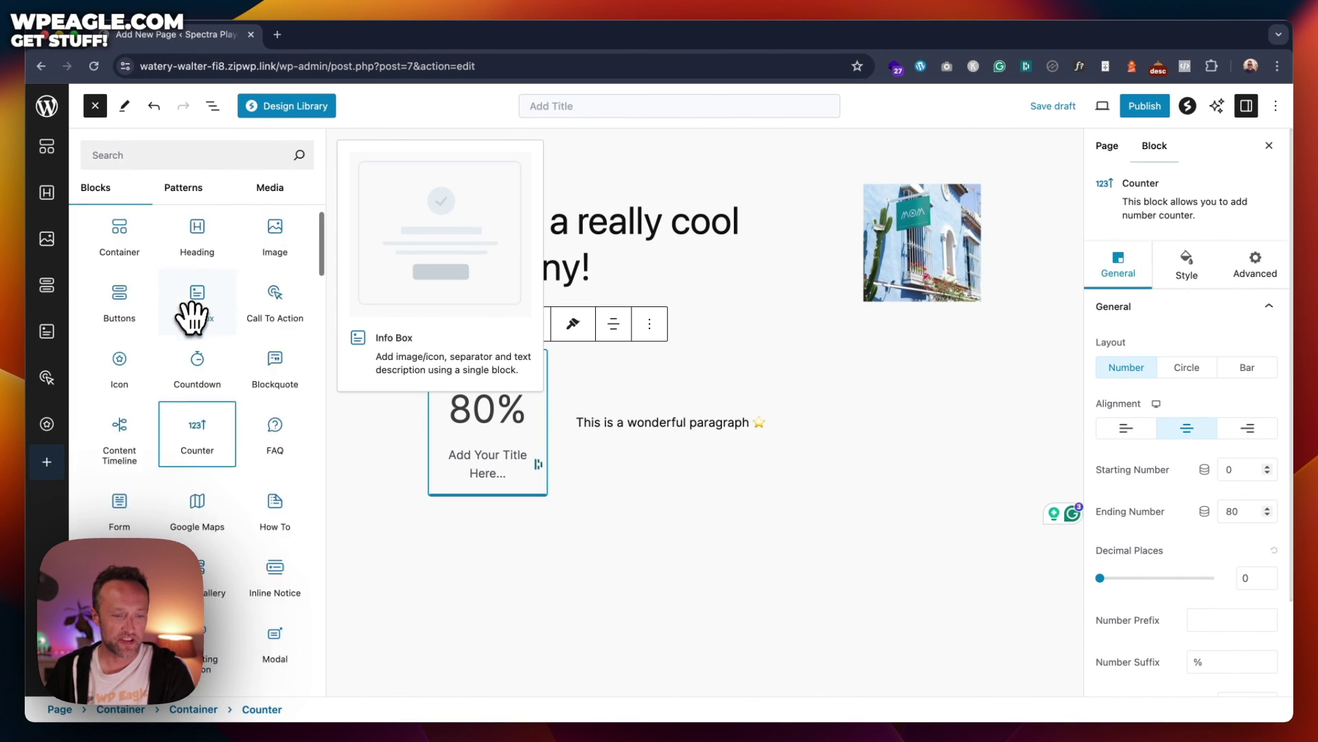
pyautogui.scroll(1, 194, 316)
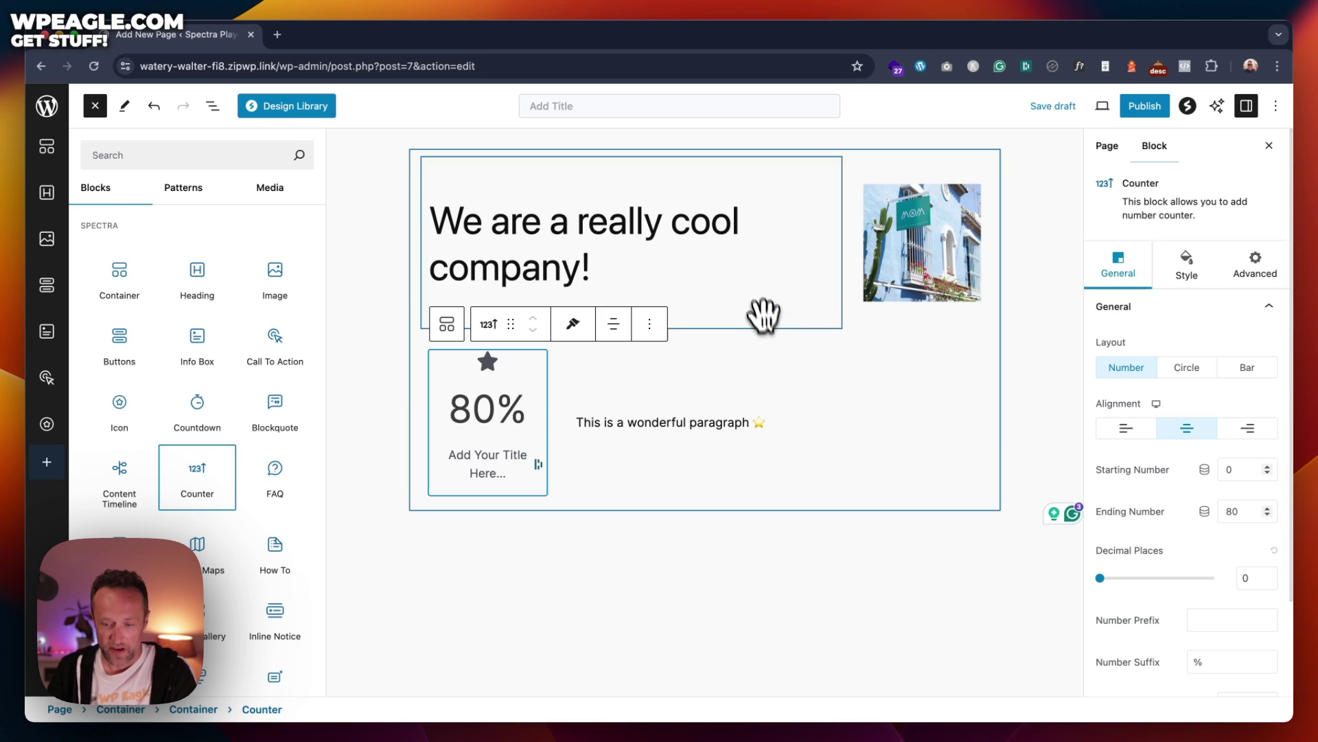
pyautogui.click(841, 237)
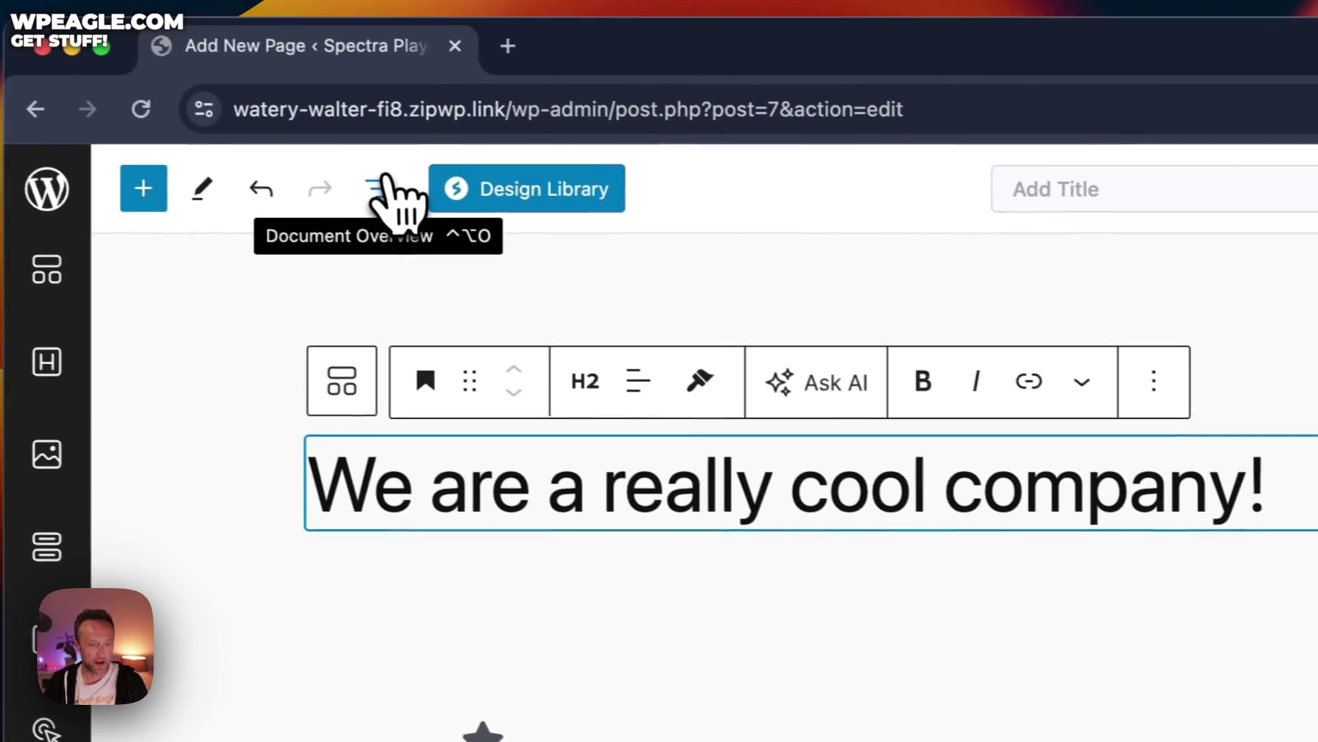
# Step: In List View, select the heading's Container and set its custom width back to 73 after trying 100
pyautogui.click(392, 192)
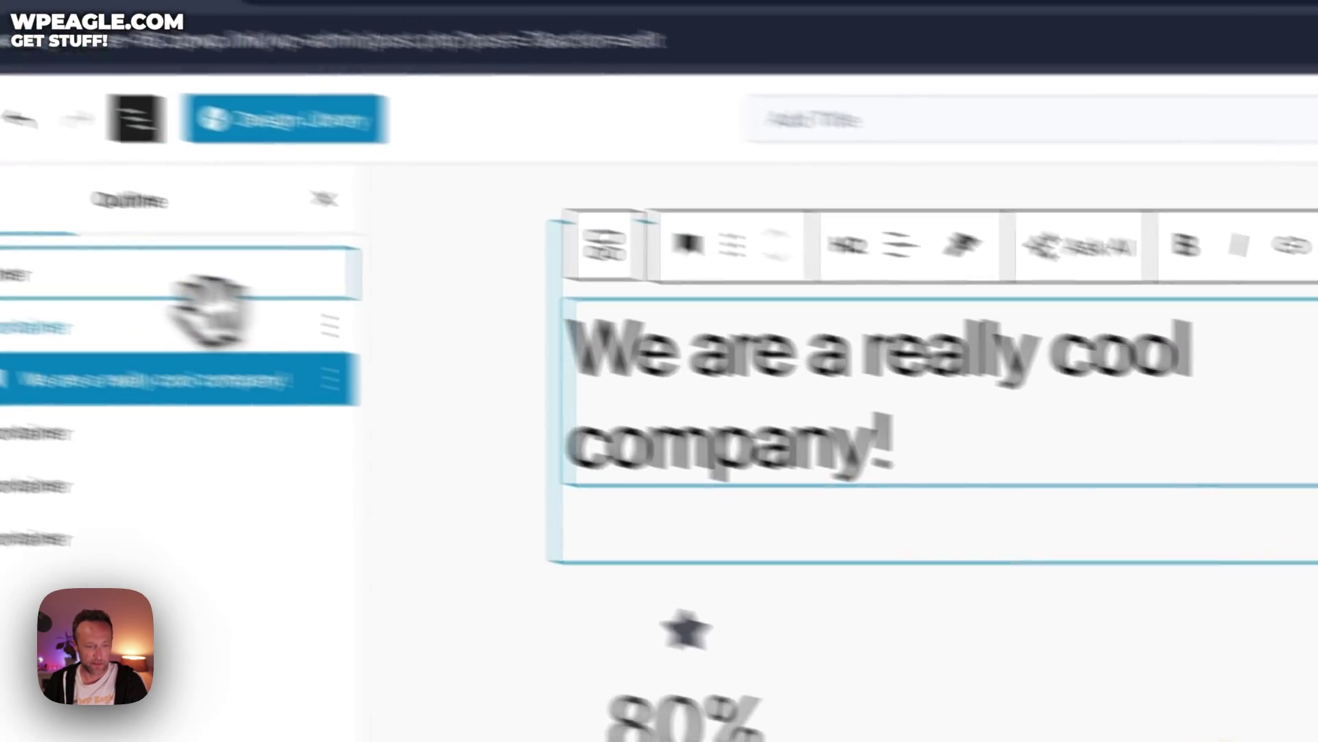
pyautogui.click(210, 319)
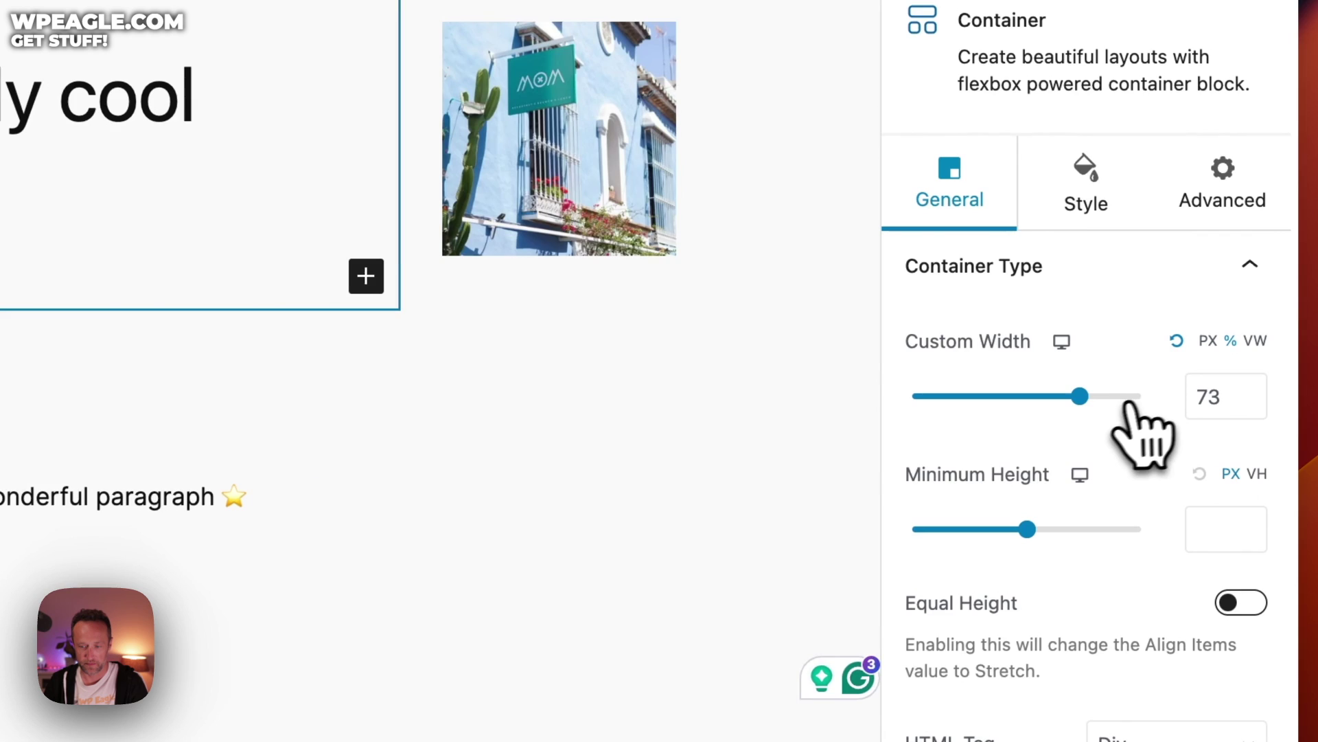
pyautogui.moveTo(1080, 396); pyautogui.dragTo(1159, 398)
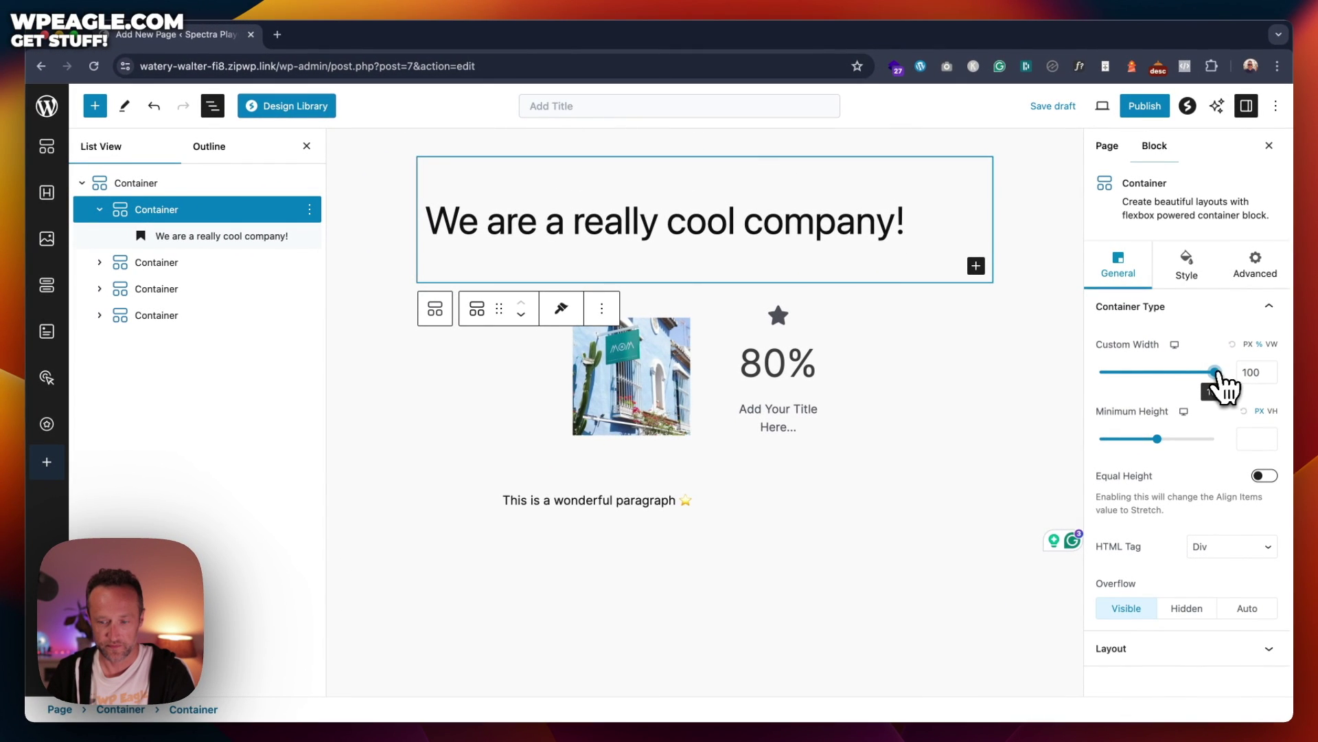
pyautogui.moveTo(1222, 379); pyautogui.dragTo(1187, 380)
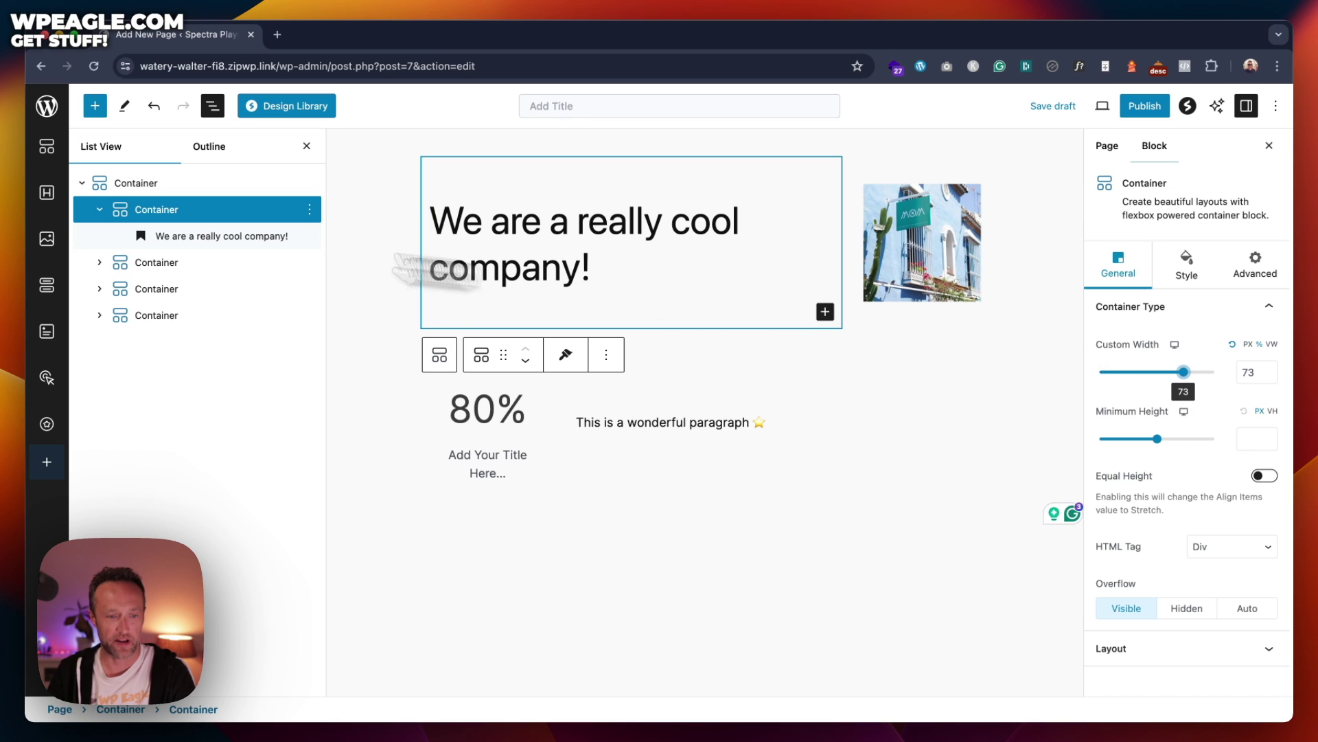
pyautogui.click(145, 183)
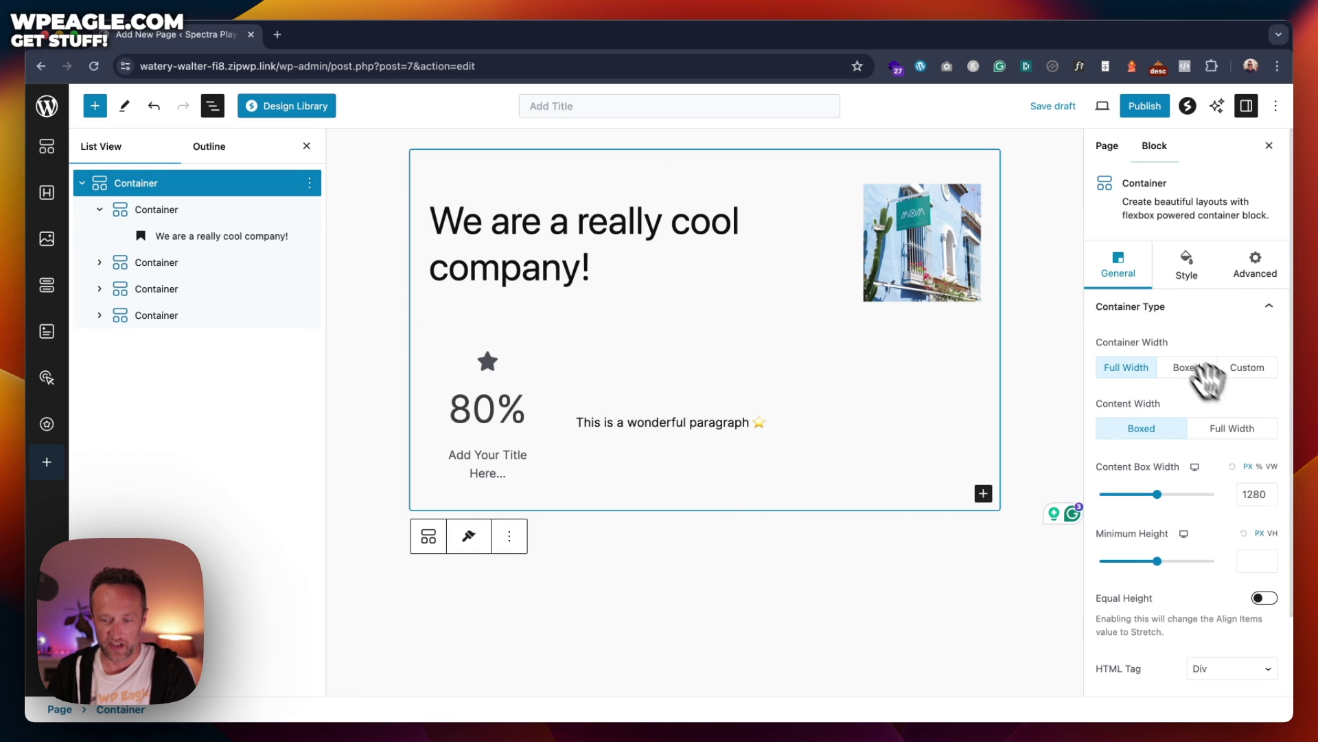
pyautogui.scroll(-2, 1215, 385)
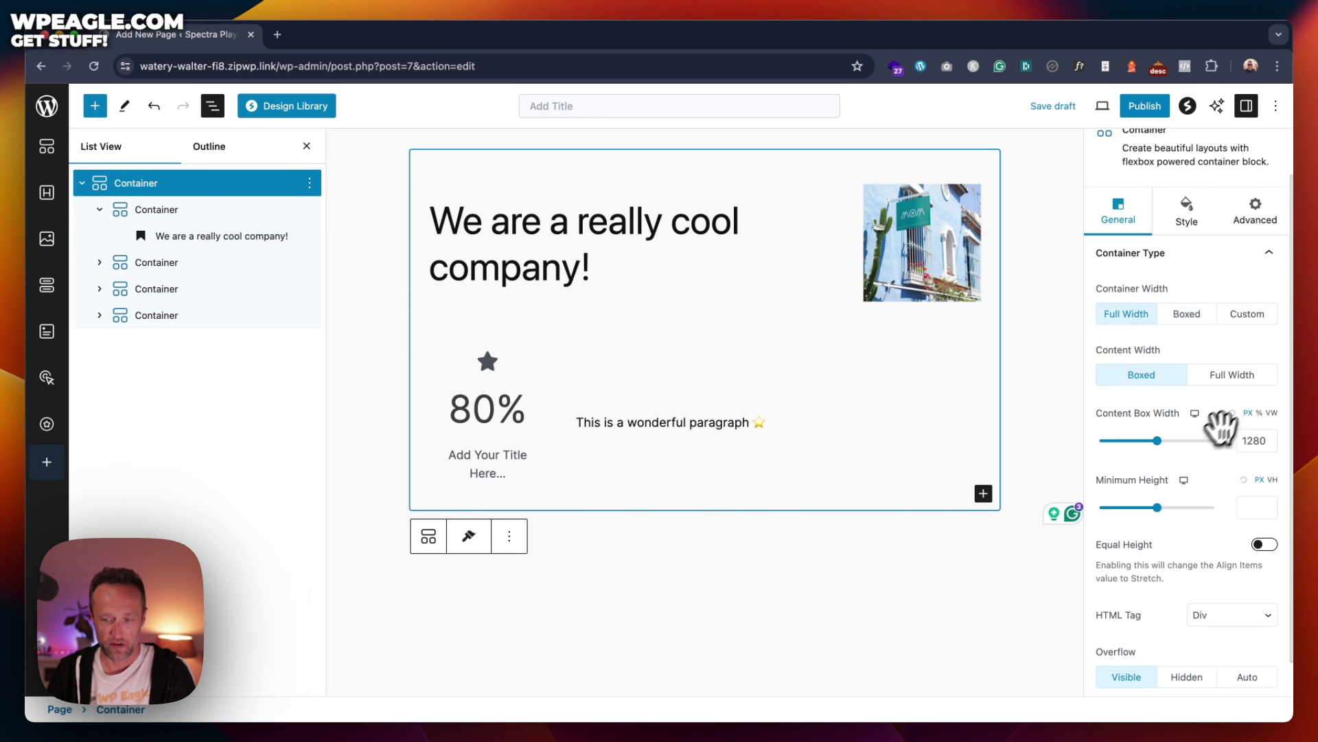
pyautogui.moveTo(1159, 440)
pyautogui.mouseDown()
pyautogui.moveTo(1182, 442)
pyautogui.moveTo(1166, 440)
pyautogui.mouseUp()
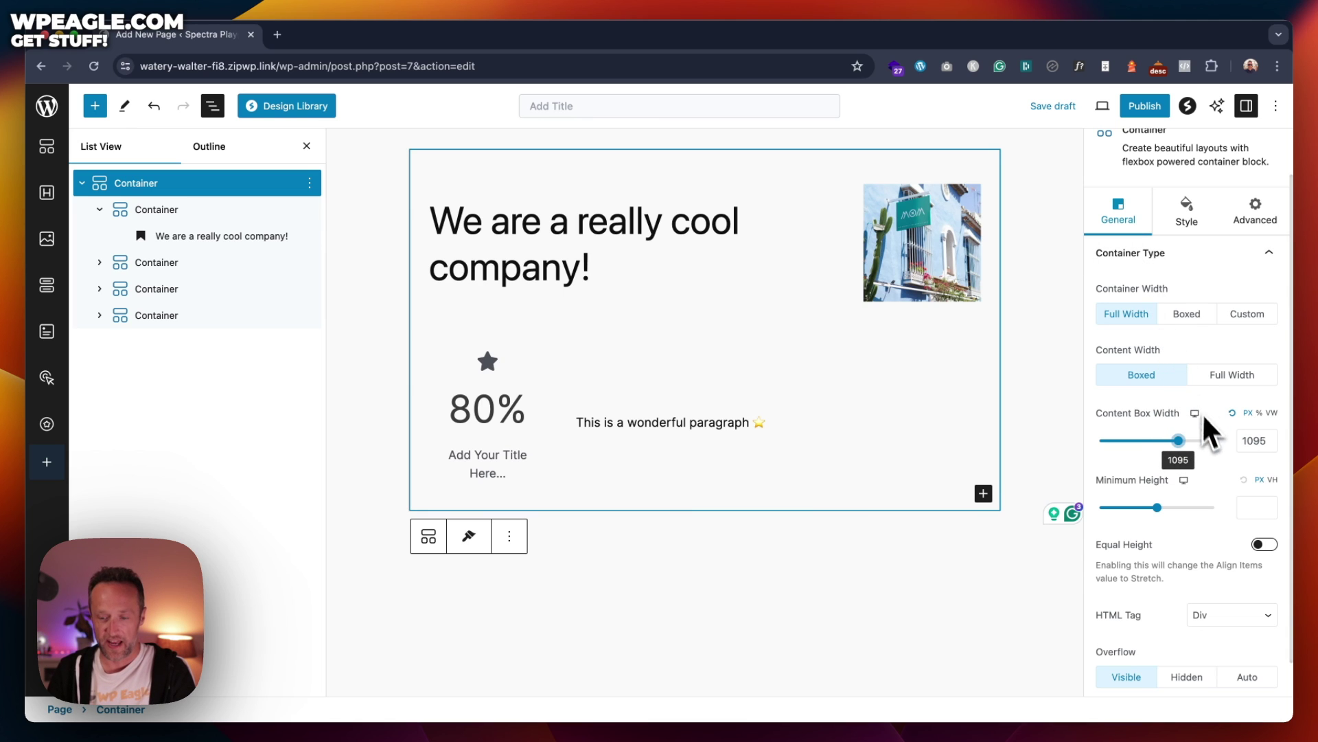
pyautogui.click(1197, 414)
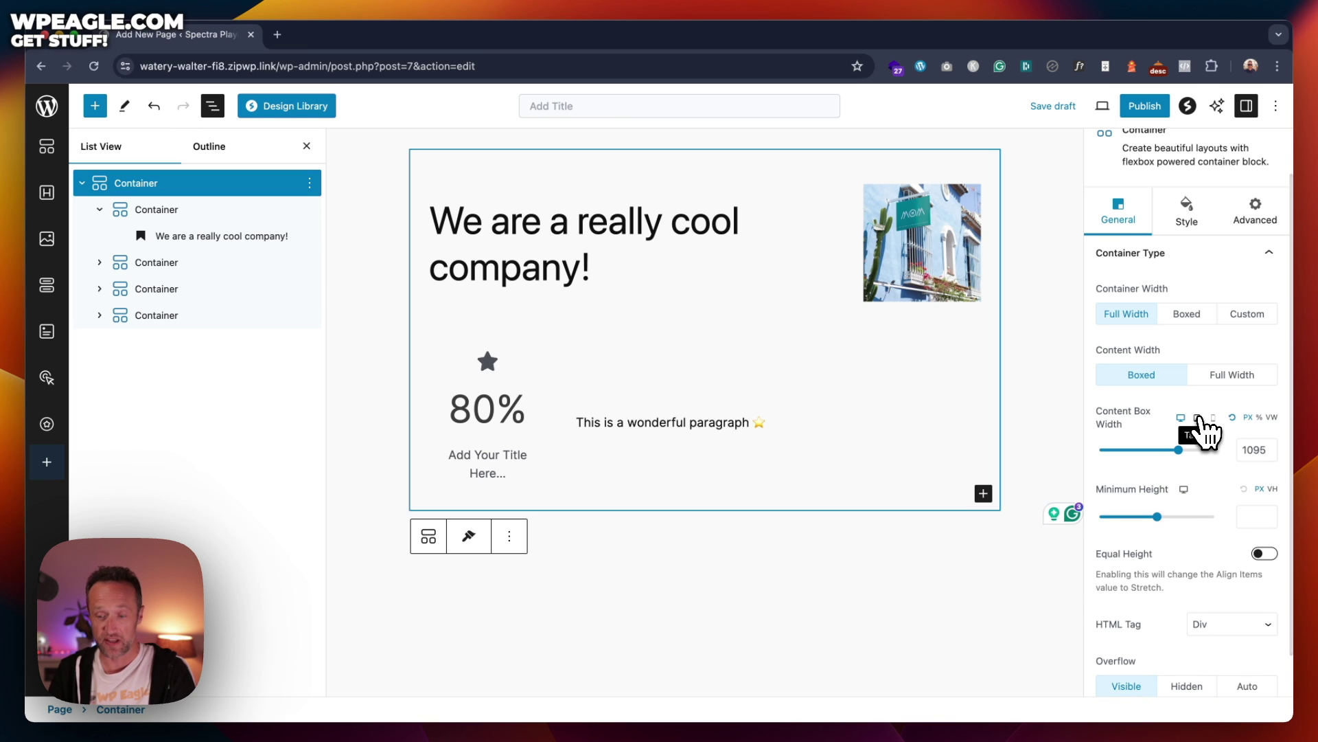
pyautogui.click(1198, 418)
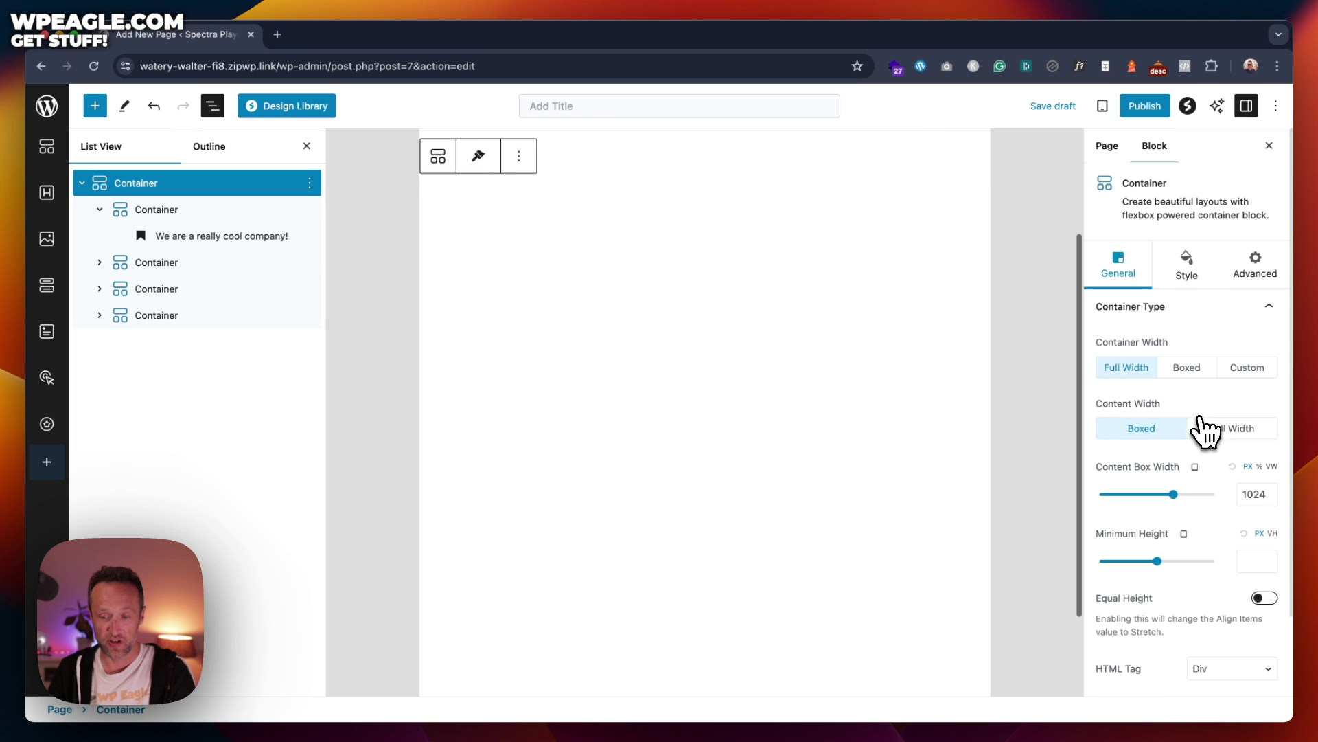
pyautogui.click(1195, 467)
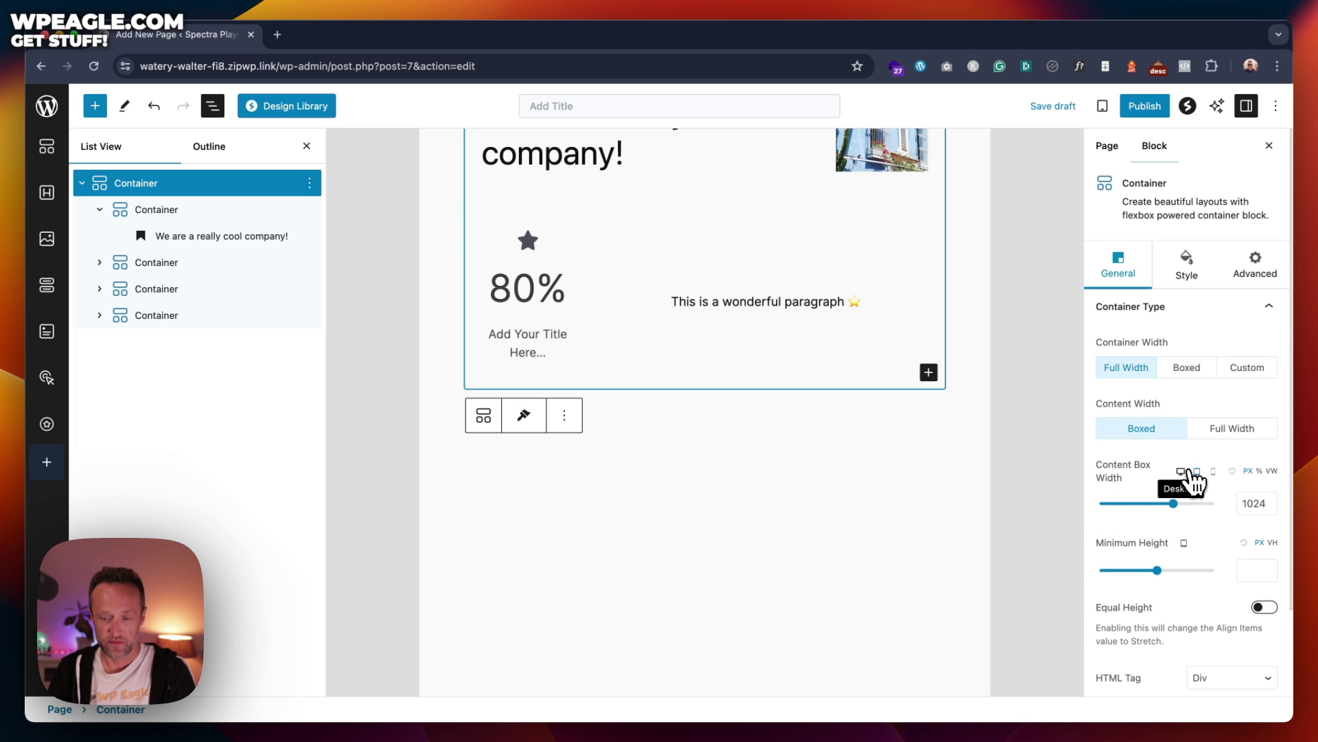
pyautogui.click(1185, 469)
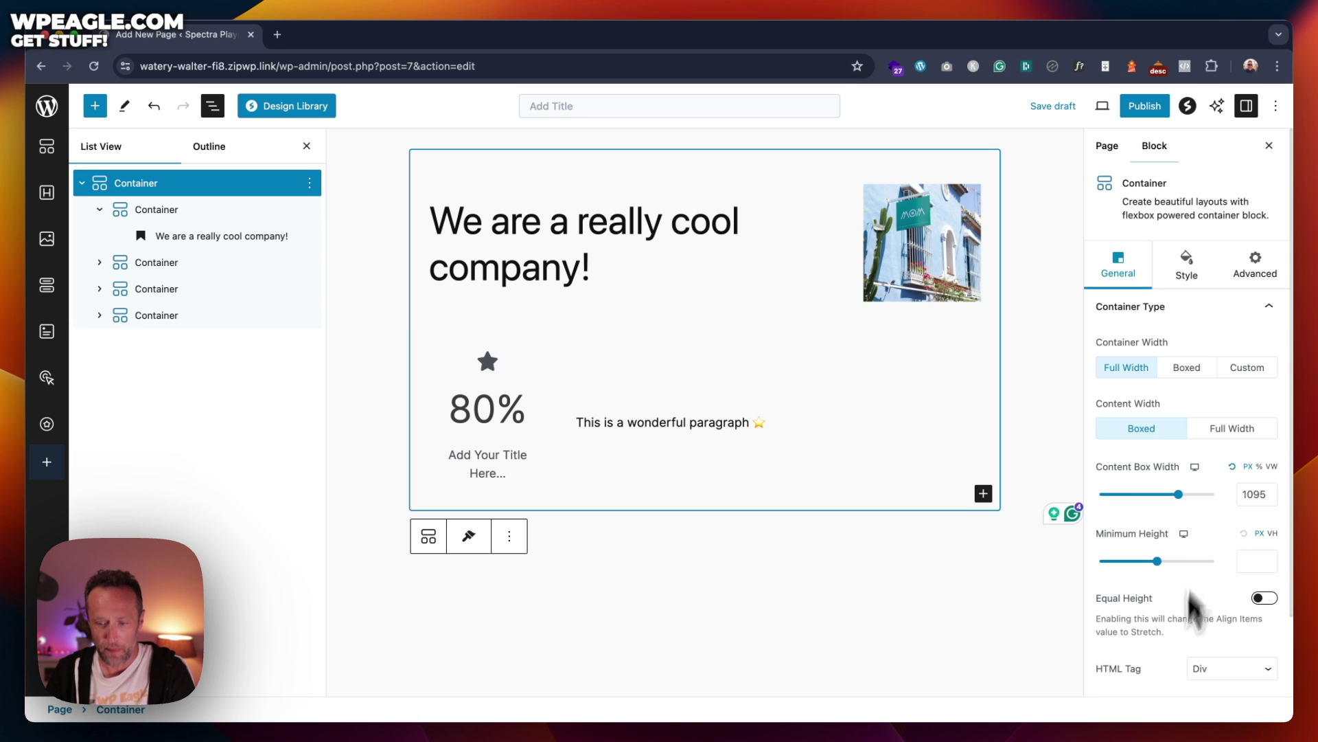
pyautogui.scroll(-3, 1156, 557)
# Step: Switch the editor preview to Tablet size with the outer Container's settings showing
pyautogui.scroll(3, 1153, 553)
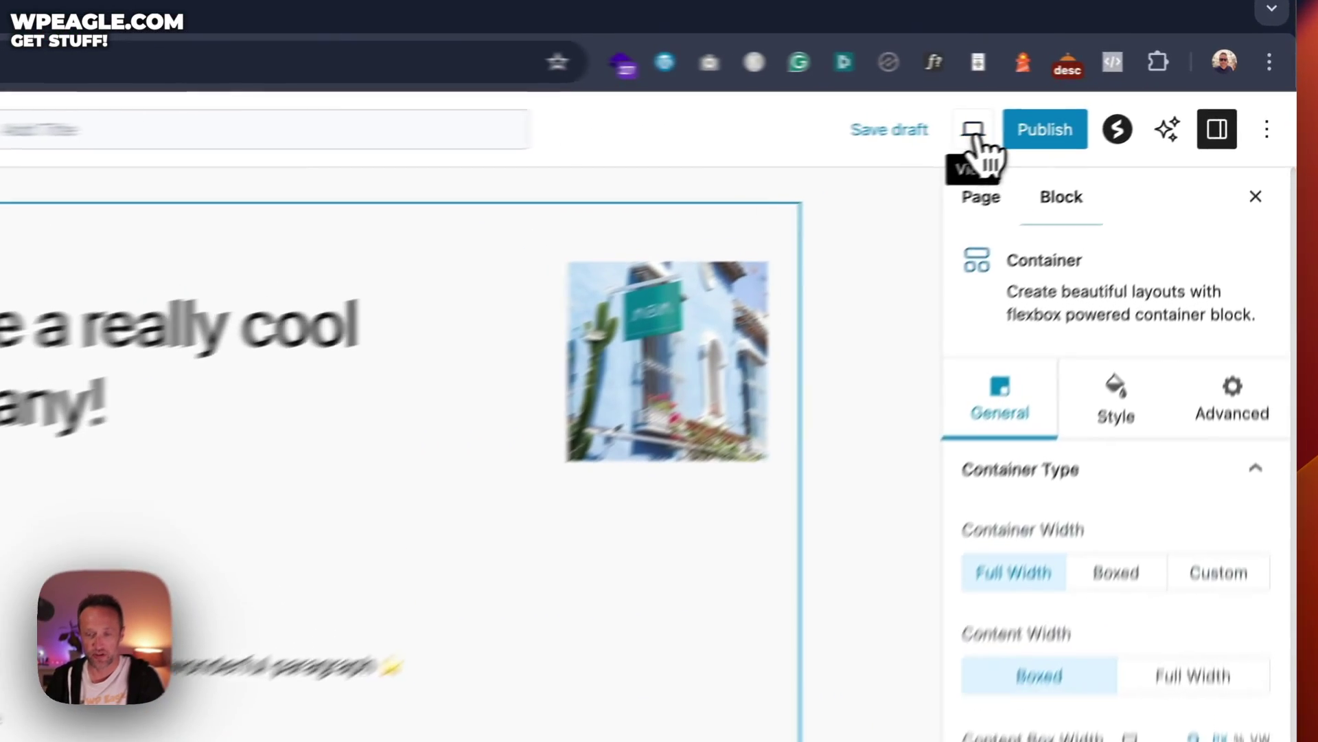
pyautogui.click(1103, 108)
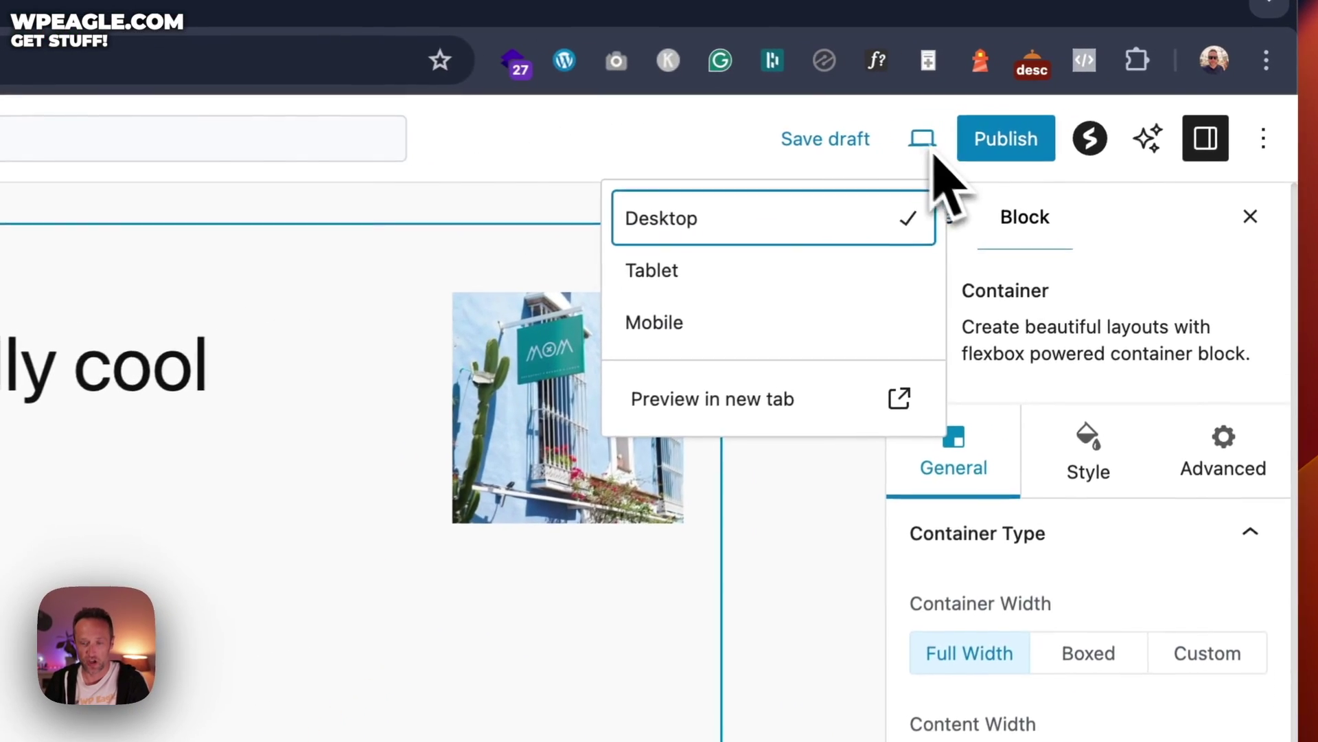
pyautogui.click(1001, 177)
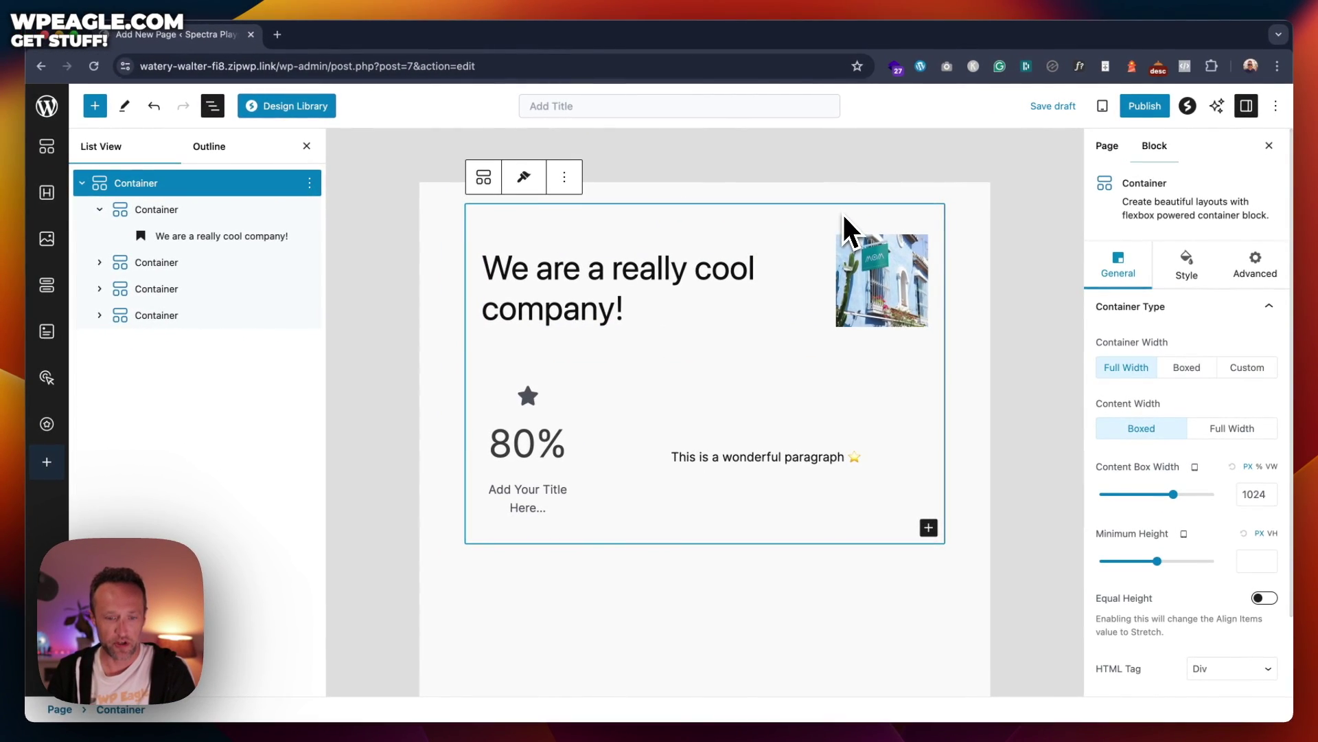
pyautogui.scroll(-2, 1195, 383)
pyautogui.scroll(2, 1196, 383)
pyautogui.click(1188, 268)
pyautogui.click(1118, 264)
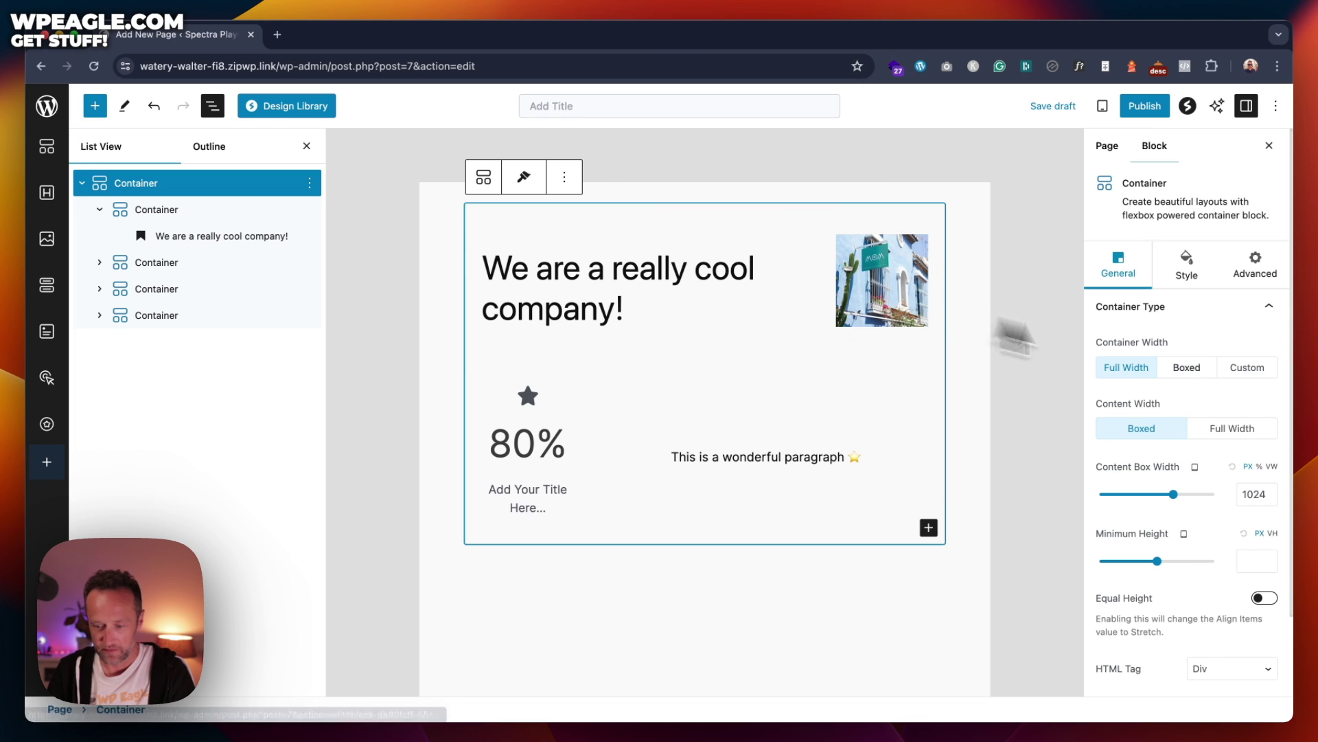
# Step: Set the container's Layout direction to Column with the heading first, after testing the reverse options
pyautogui.scroll(-2, 1157, 377)
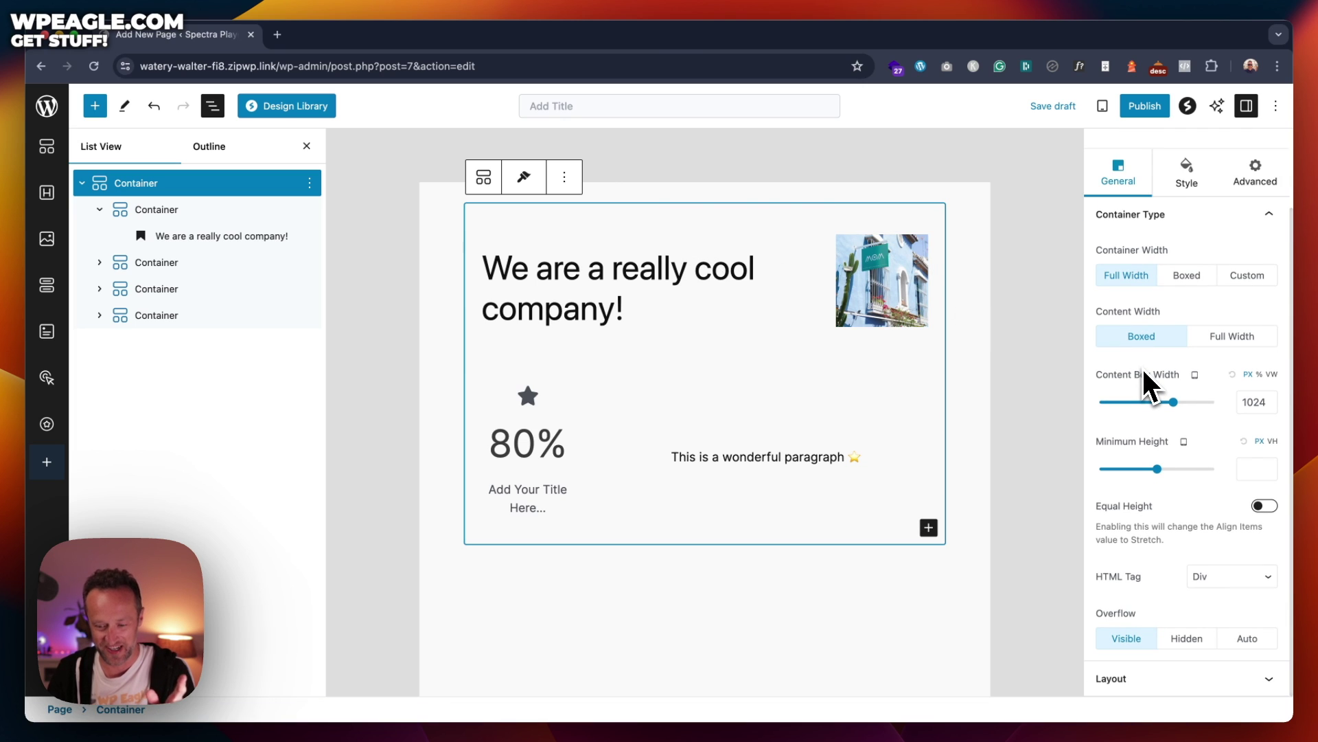
pyautogui.click(1259, 681)
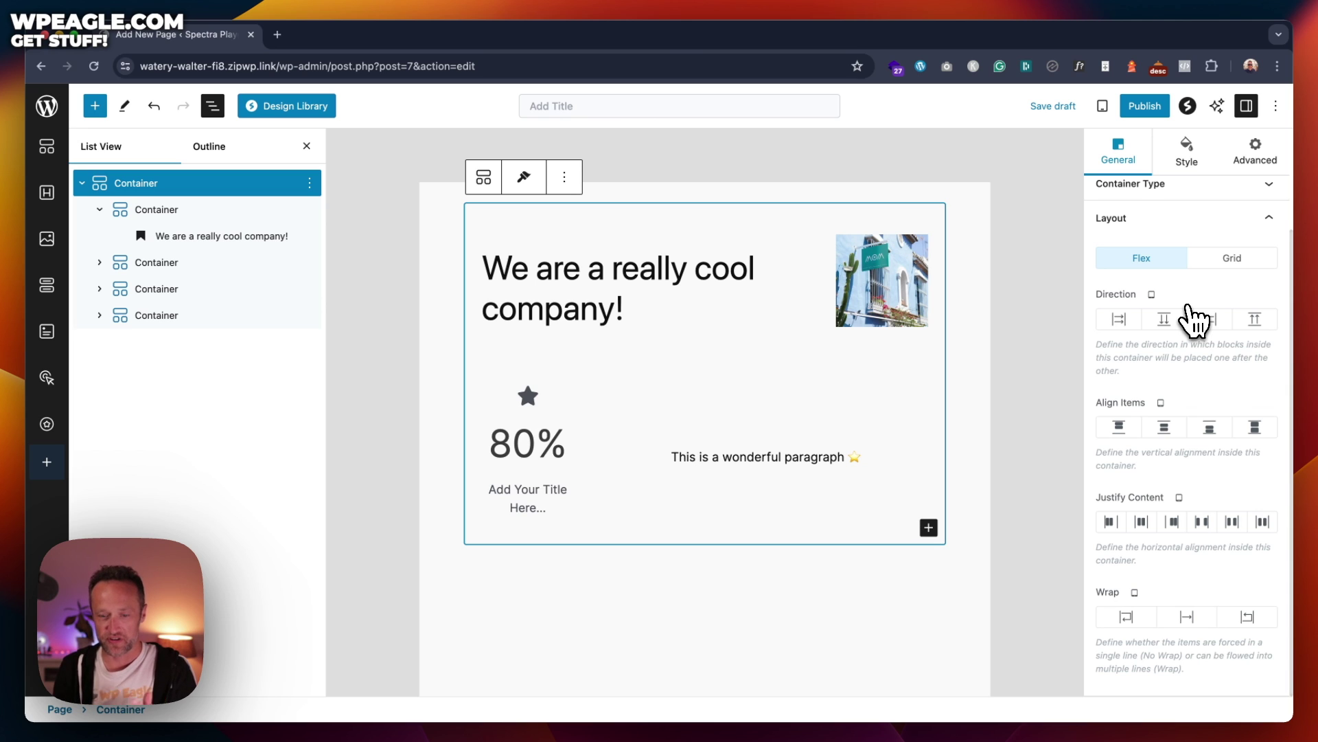
pyautogui.click(1117, 322)
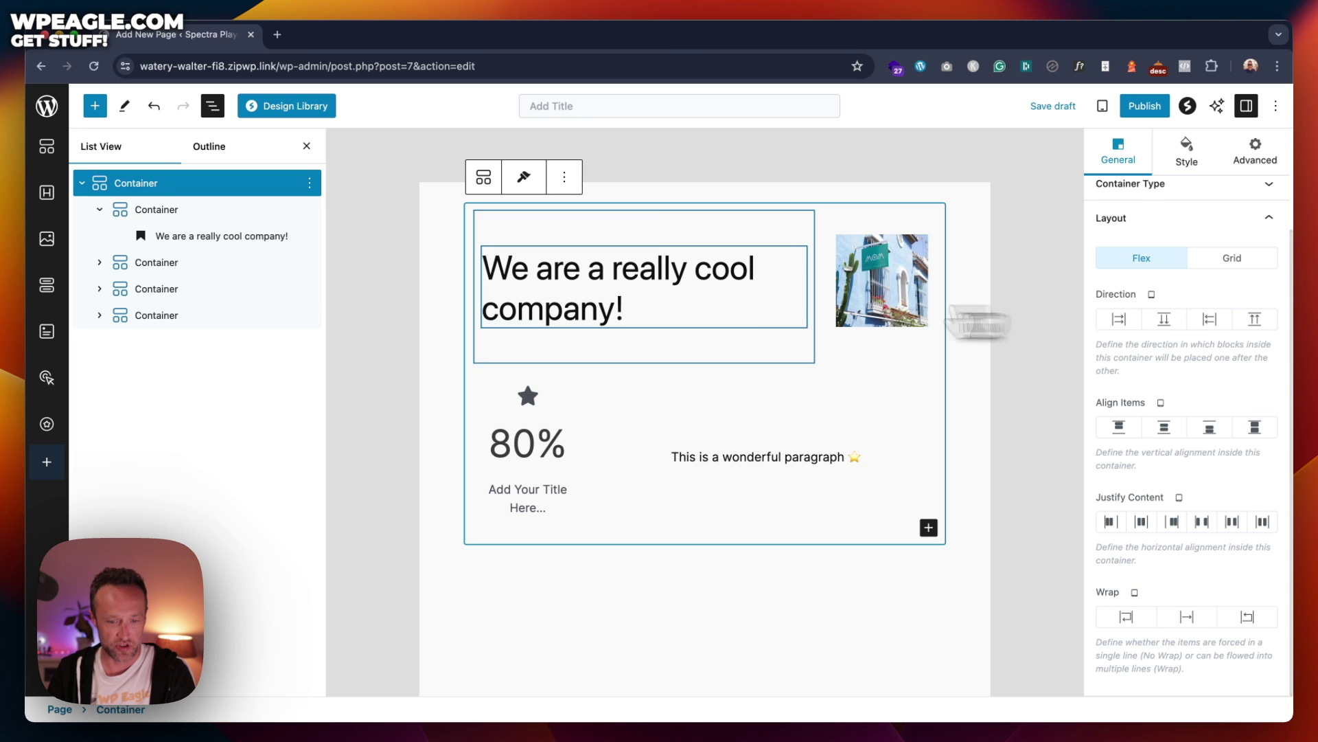
pyautogui.click(1167, 323)
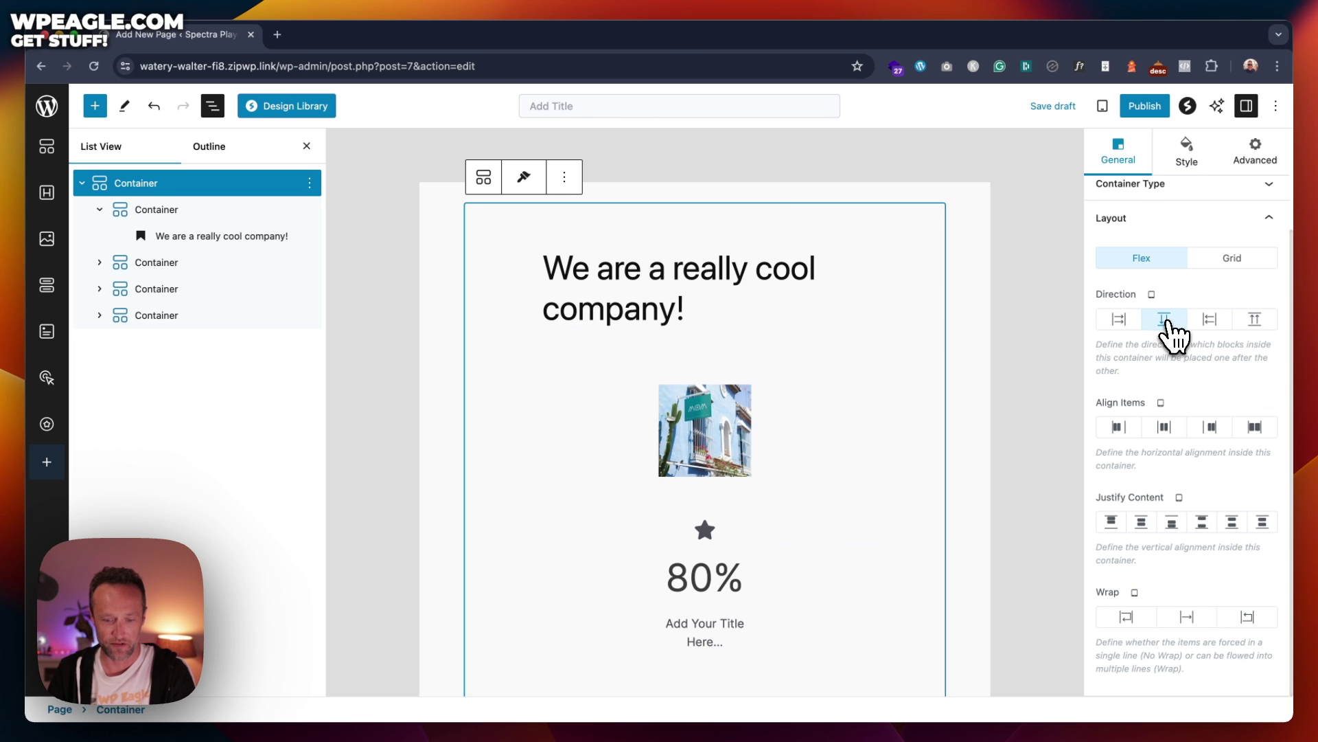
pyautogui.scroll(-3, 821, 308)
pyautogui.scroll(3, 810, 309)
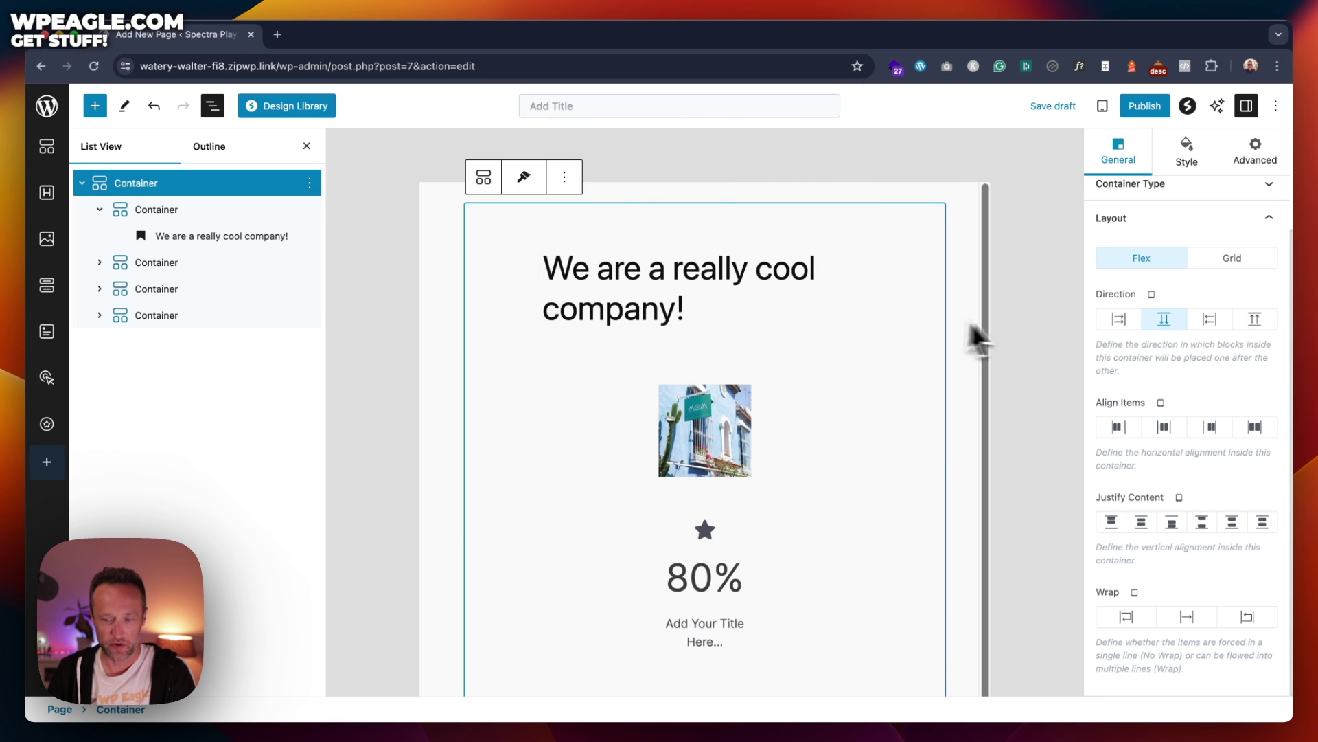
pyautogui.click(1210, 320)
pyautogui.click(1256, 321)
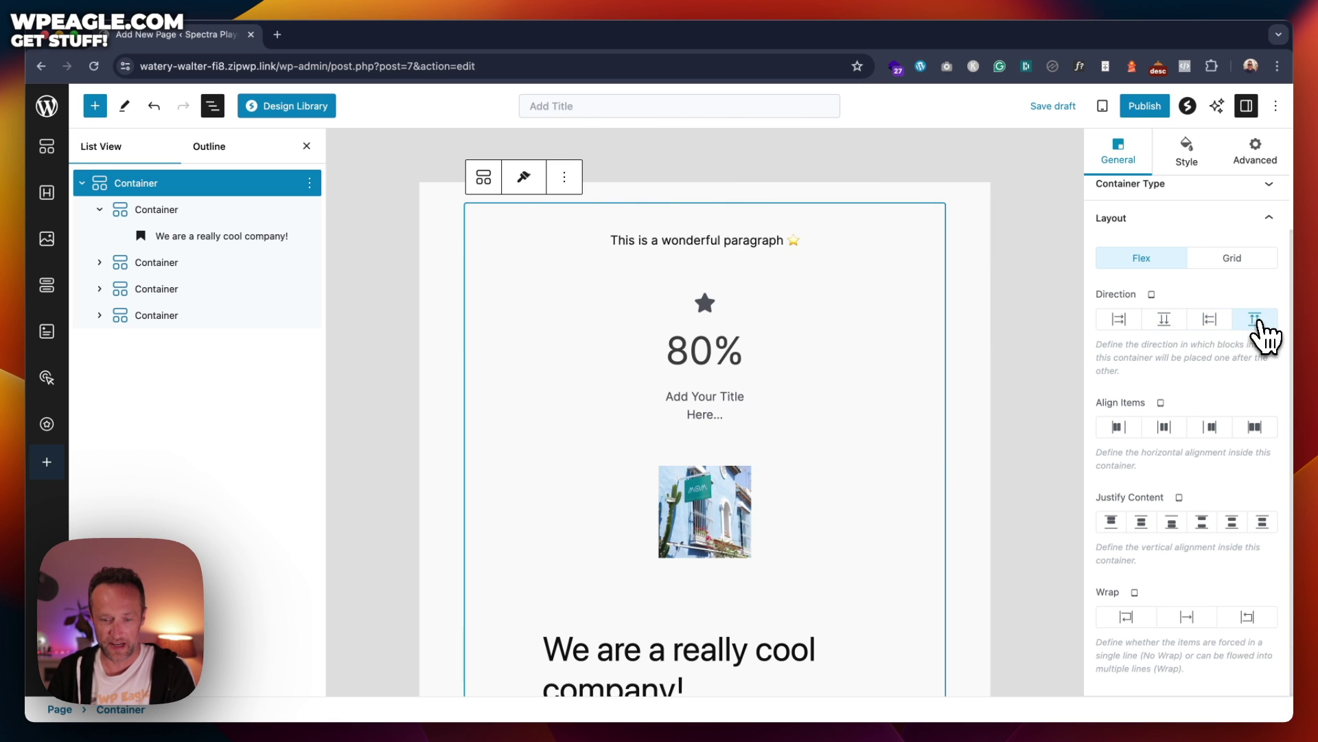
pyautogui.click(1165, 321)
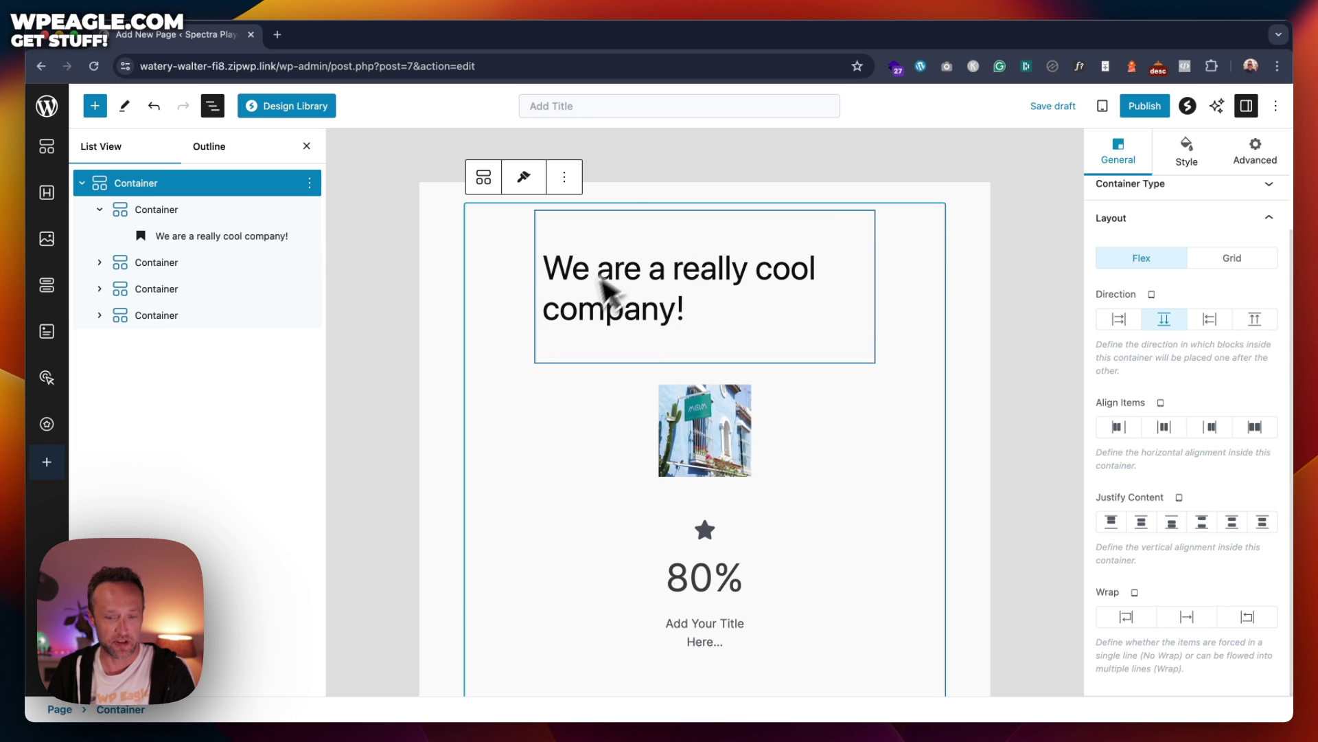
pyautogui.click(1103, 107)
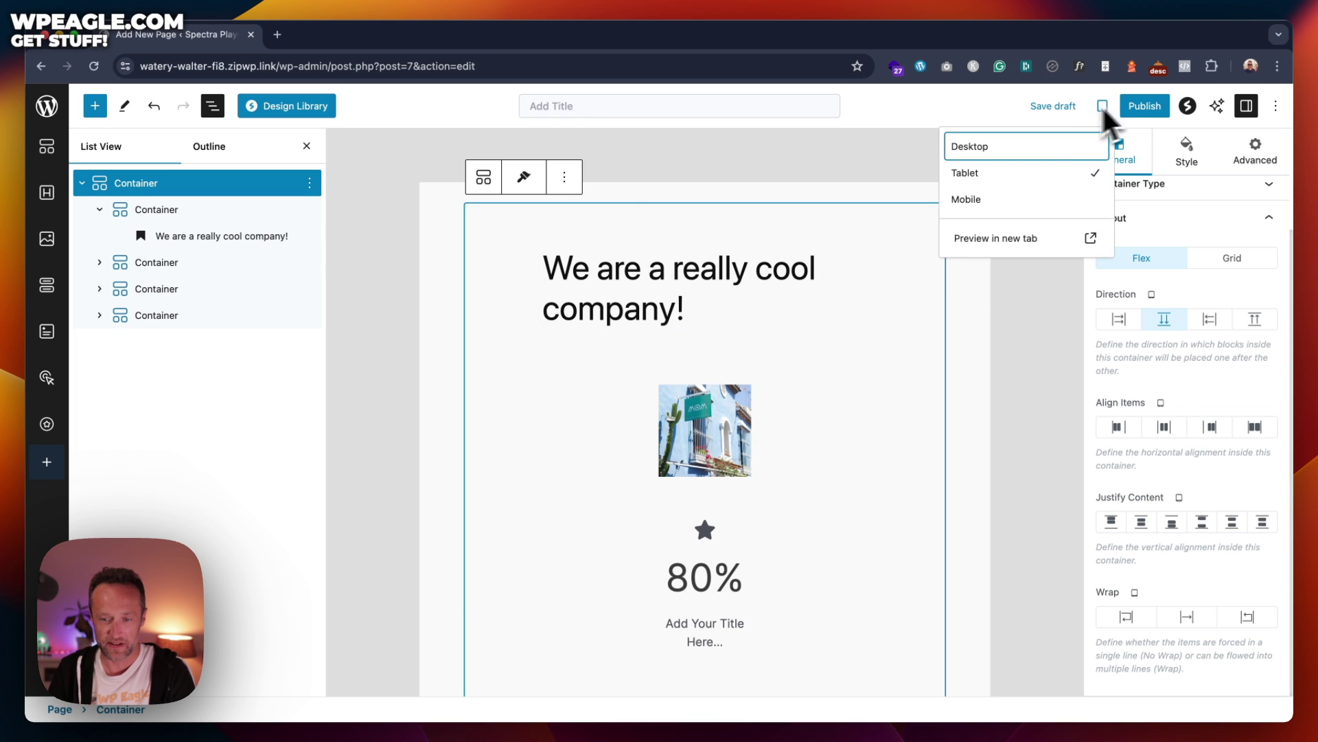
pyautogui.click(988, 146)
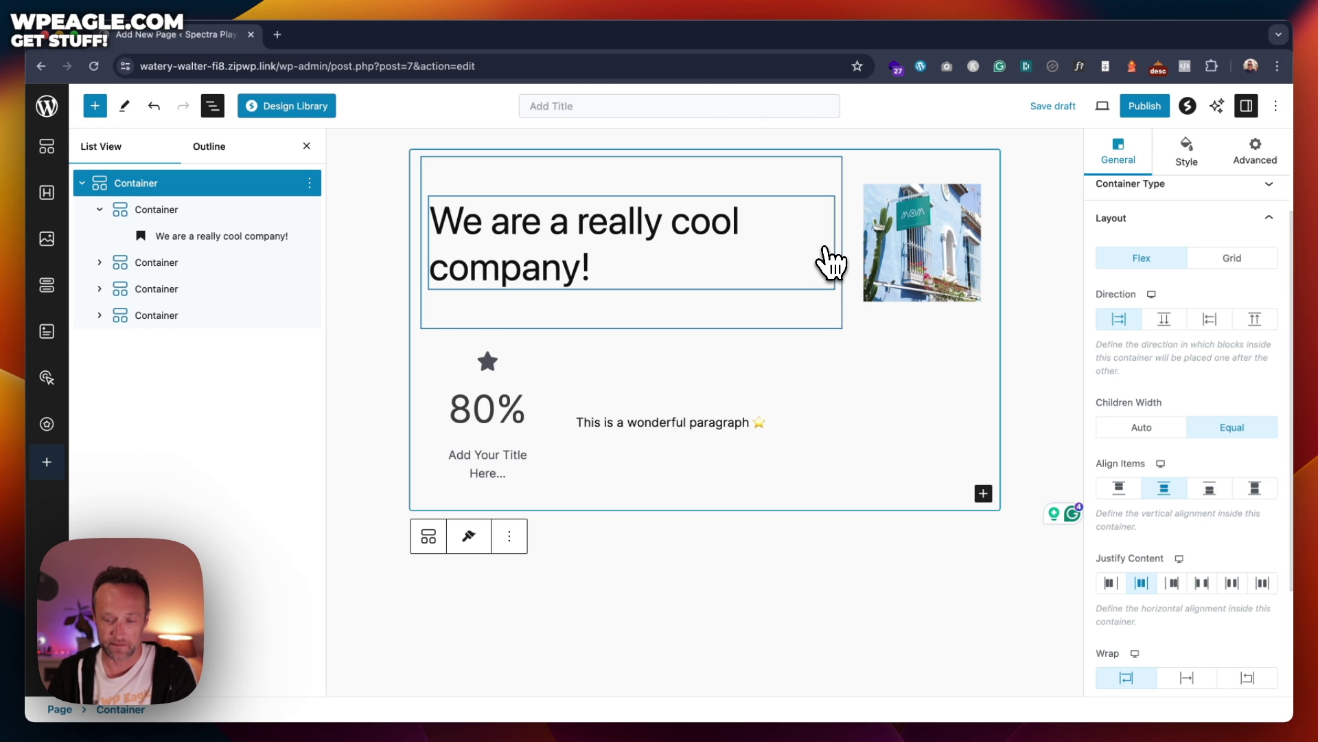
pyautogui.scroll(-4, 1192, 415)
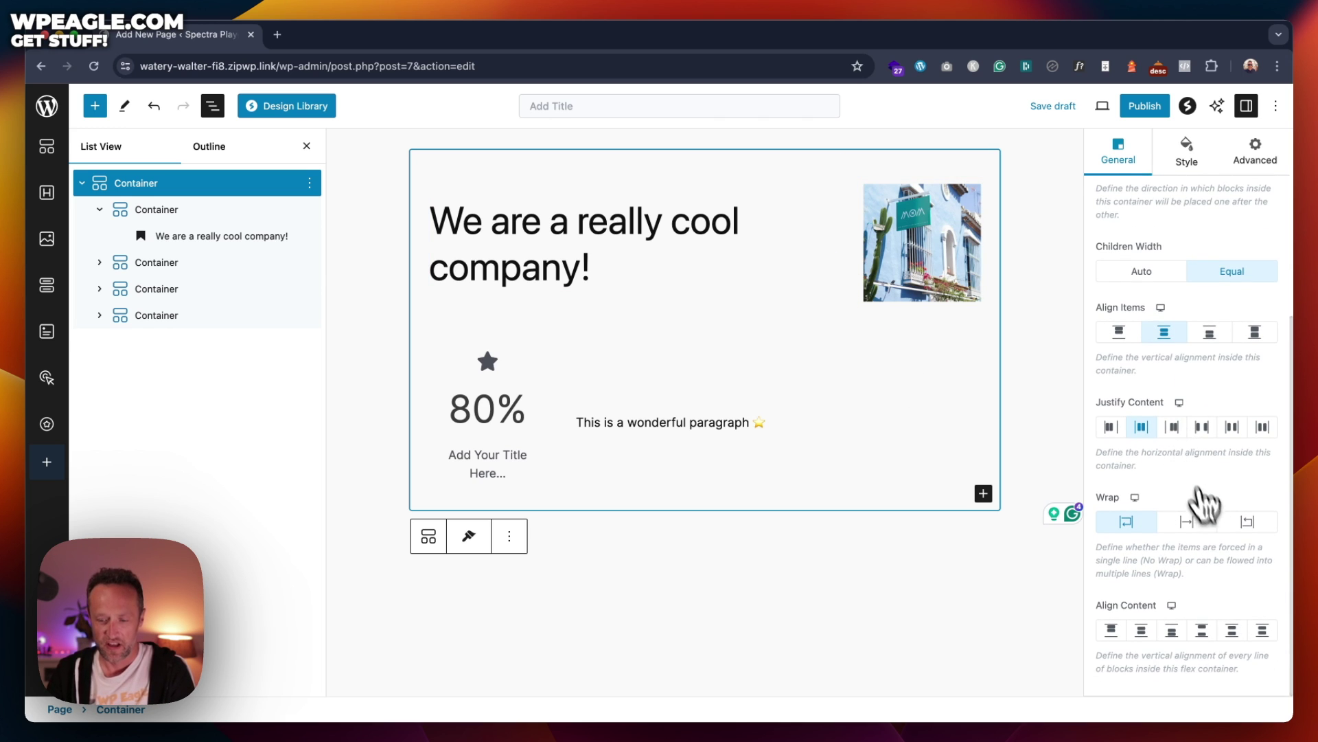
pyautogui.click(1193, 519)
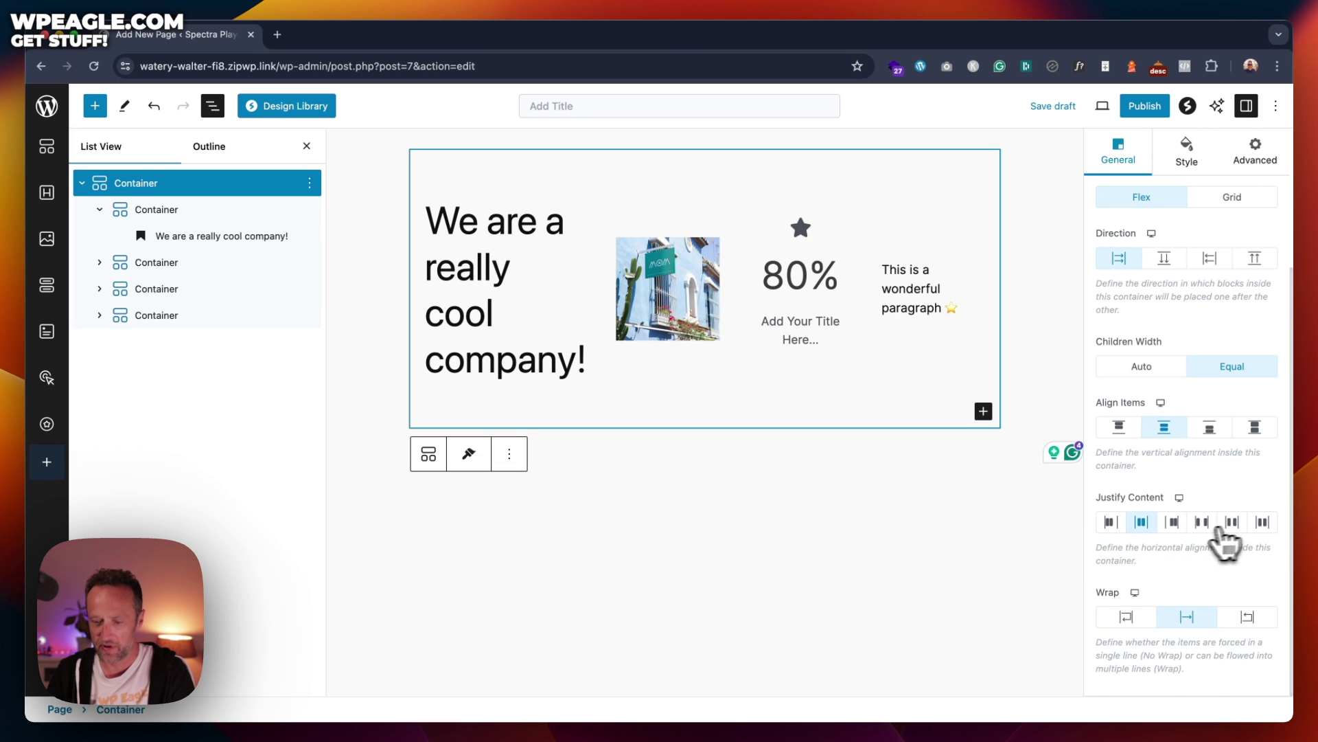
pyautogui.click(1139, 621)
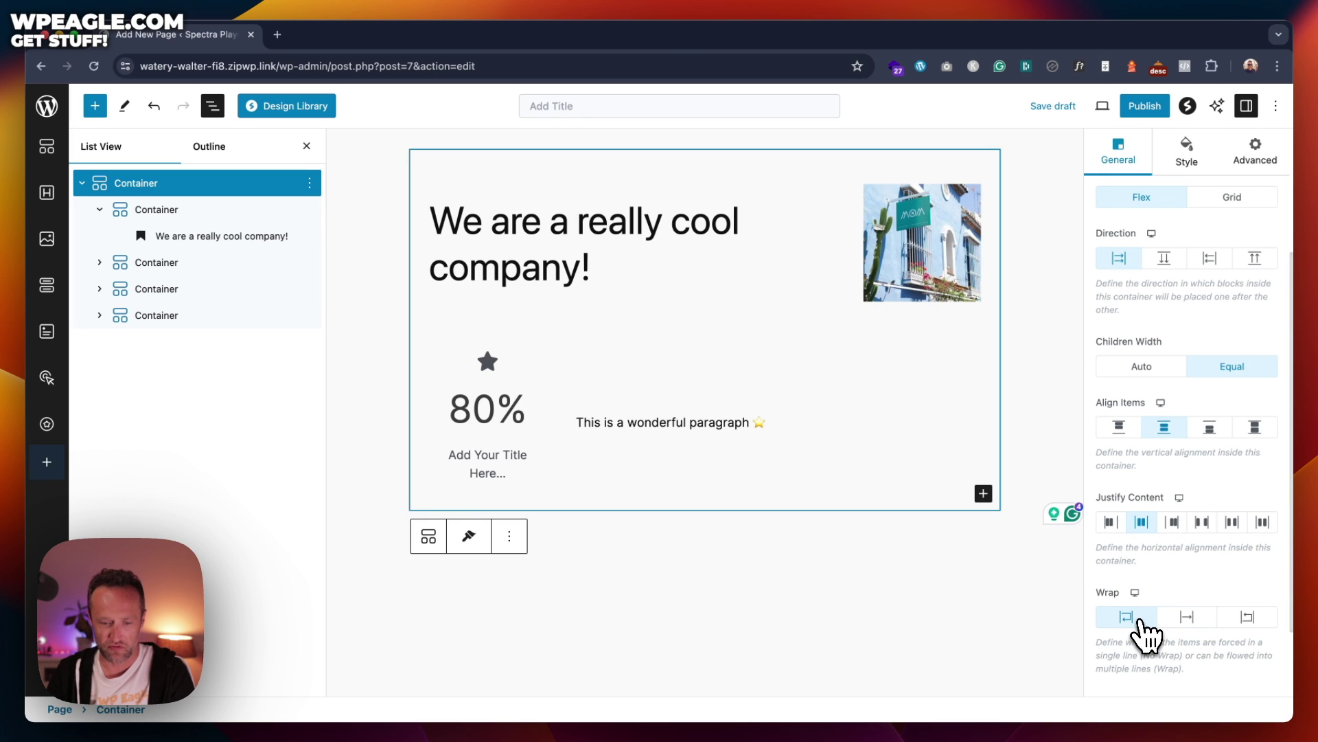
pyautogui.click(1250, 617)
pyautogui.click(1187, 622)
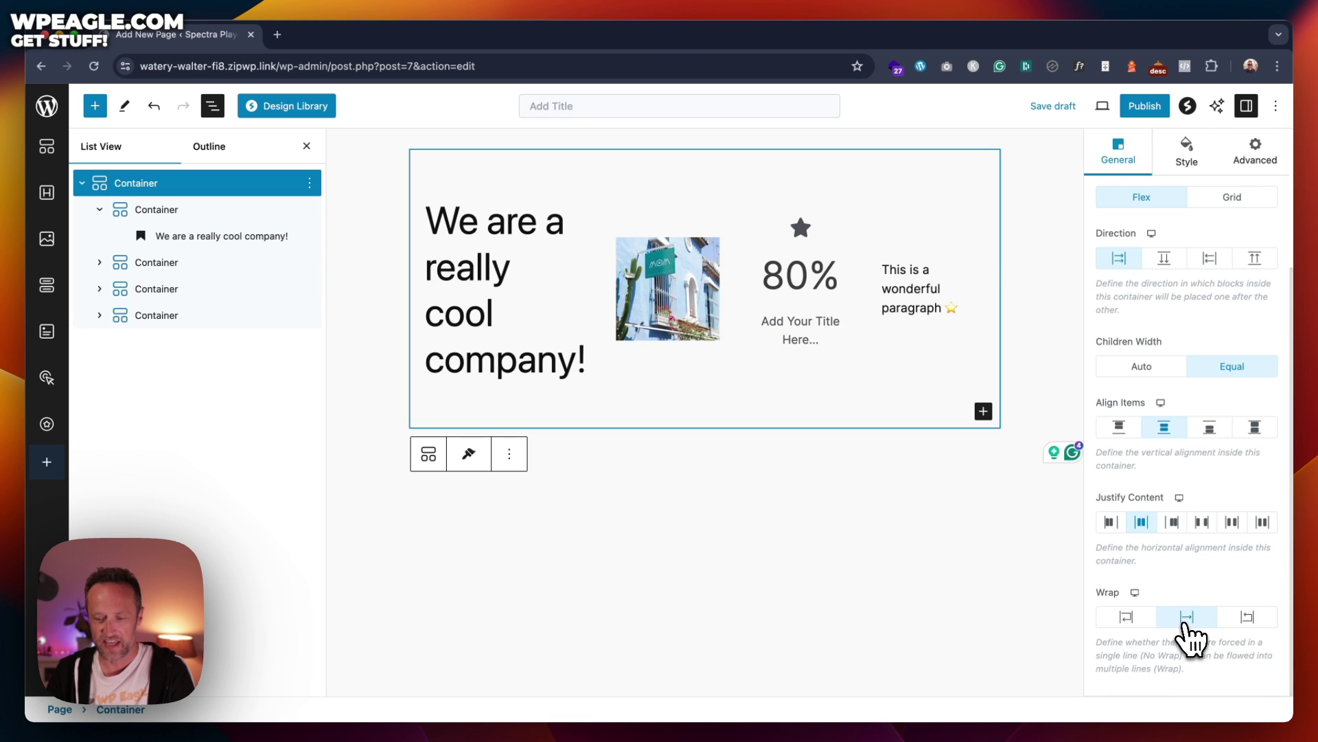
pyautogui.click(1143, 619)
pyautogui.scroll(3, 1167, 587)
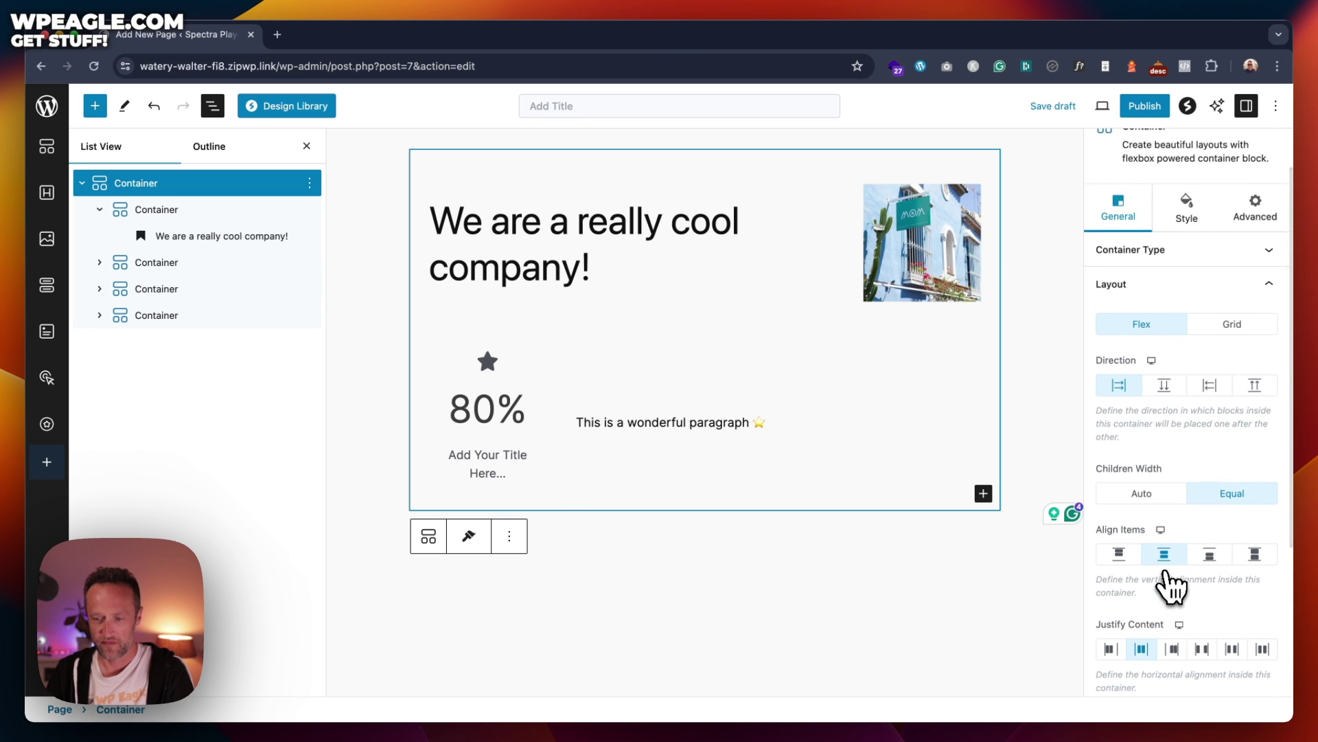
pyautogui.scroll(2, 1179, 454)
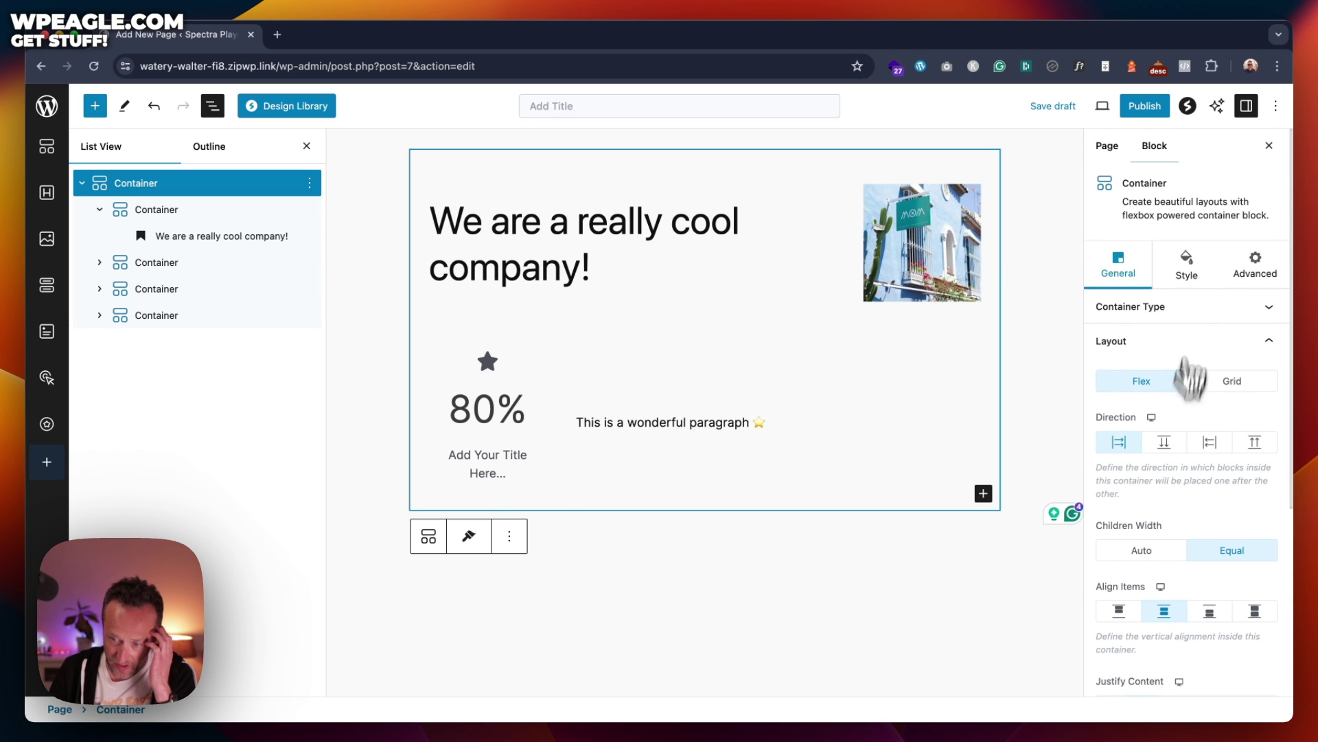
# Step: Give the container a classic light grey E3E3E3 background colour
pyautogui.click(1192, 270)
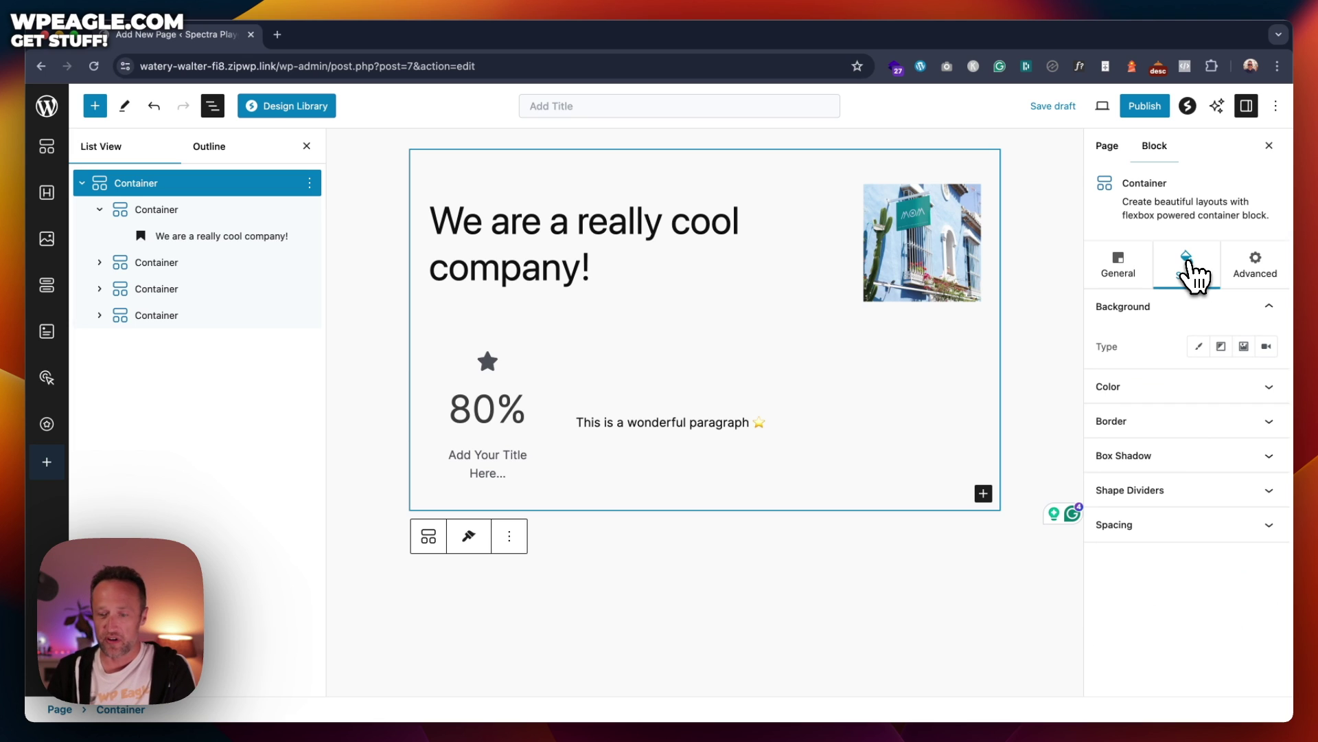
pyautogui.click(1198, 390)
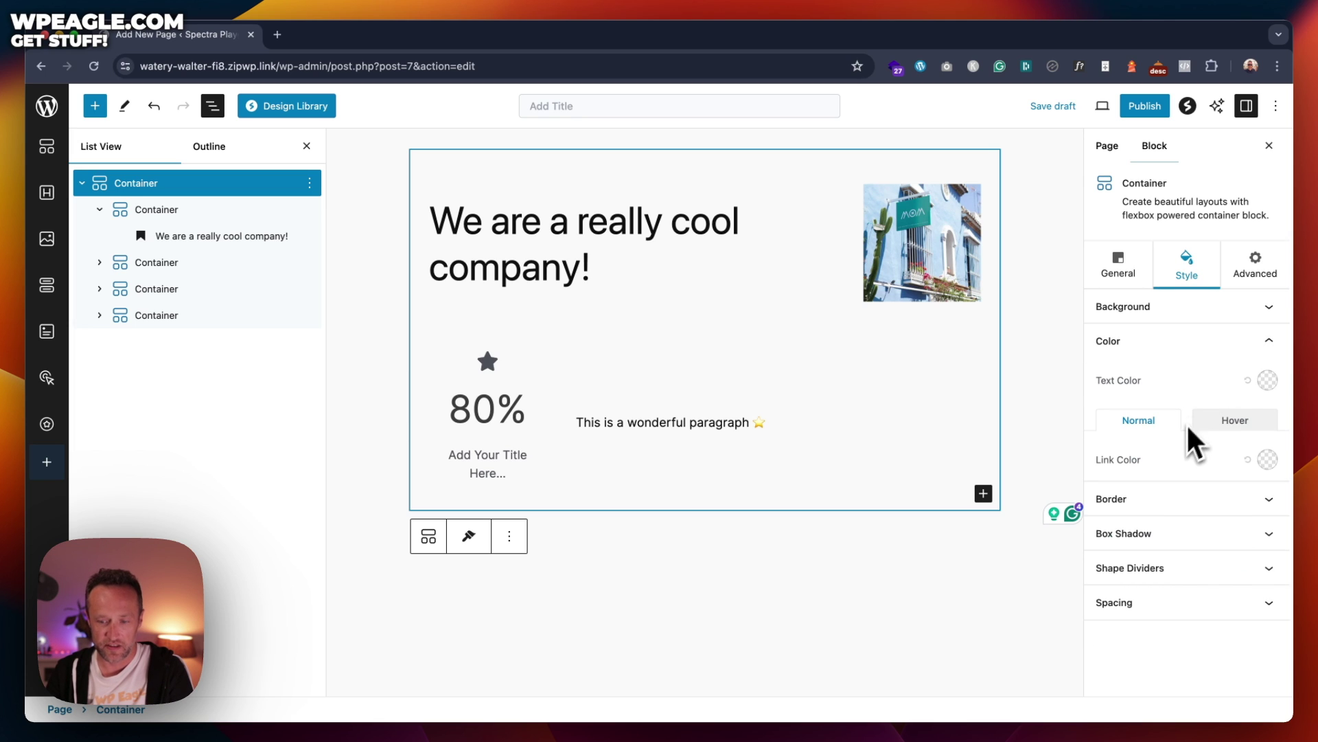
pyautogui.click(1180, 307)
pyautogui.click(1198, 347)
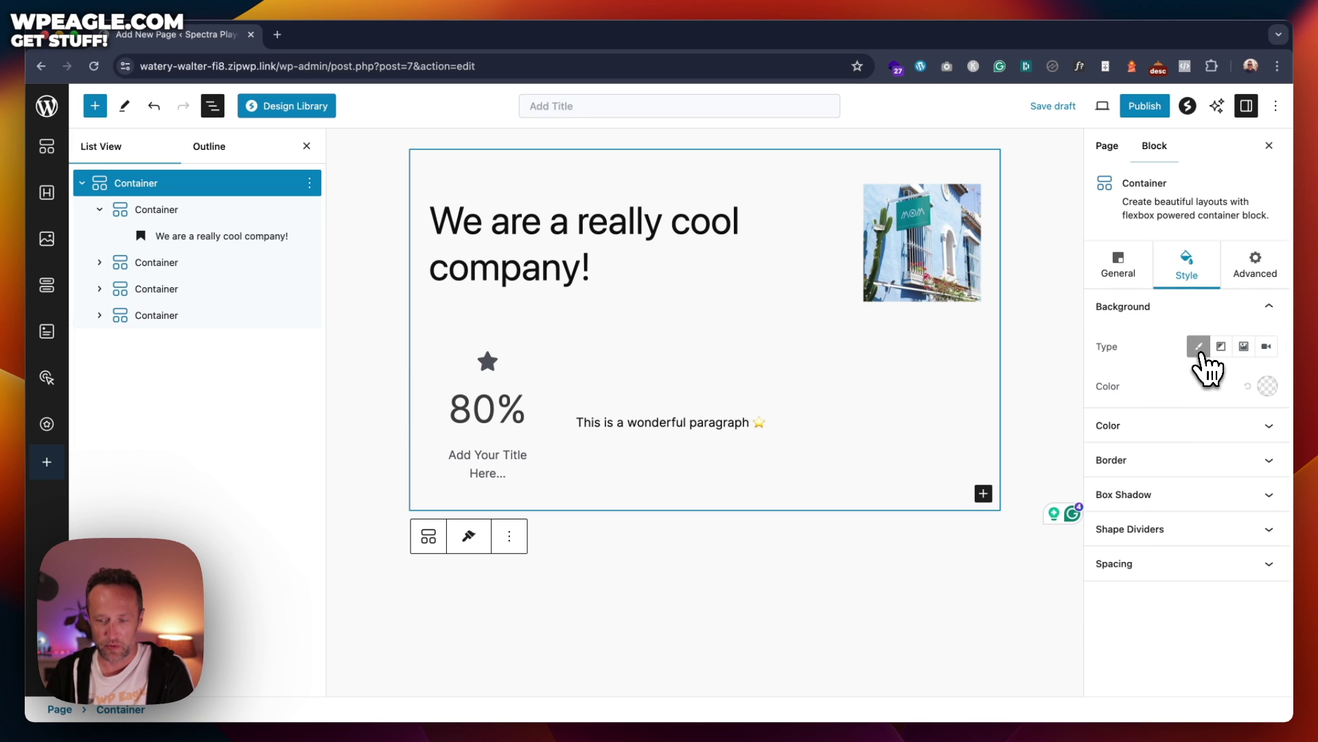
pyautogui.click(1266, 387)
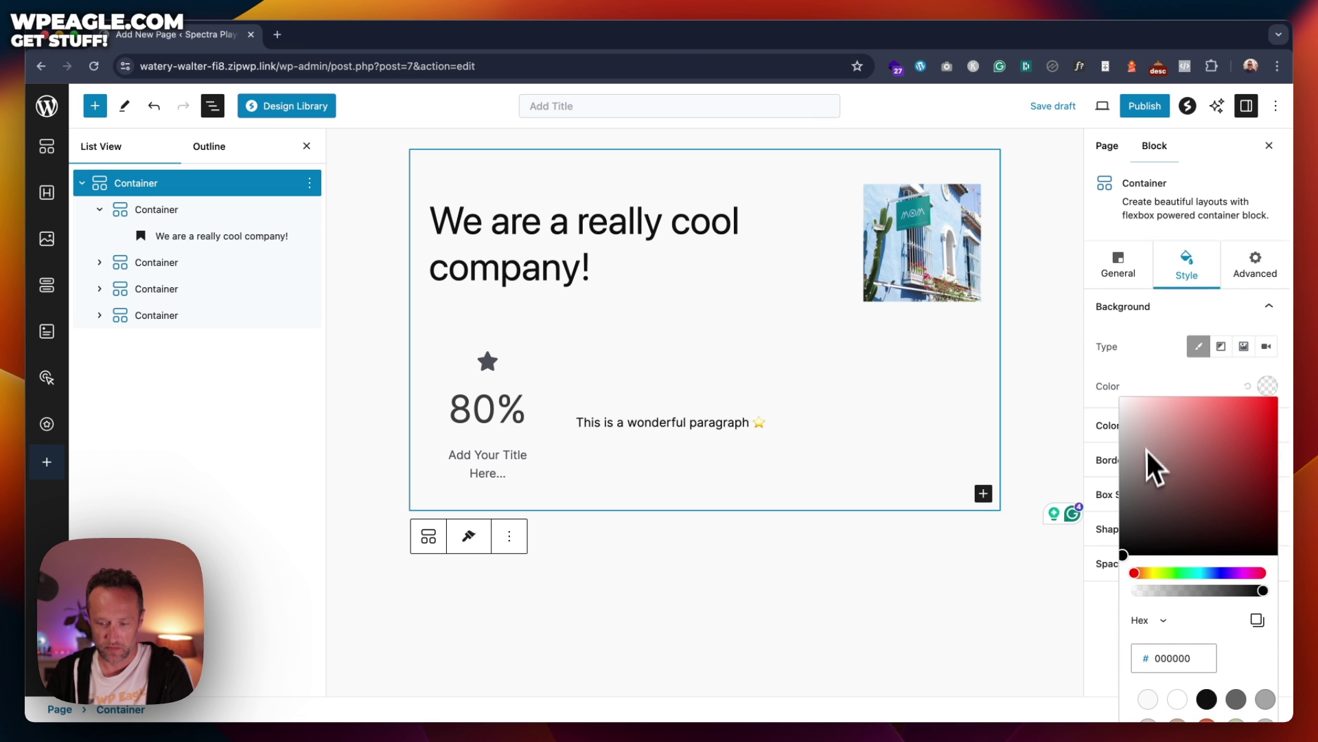
pyautogui.moveTo(1146, 455); pyautogui.dragTo(1123, 408)
pyautogui.click(1138, 334)
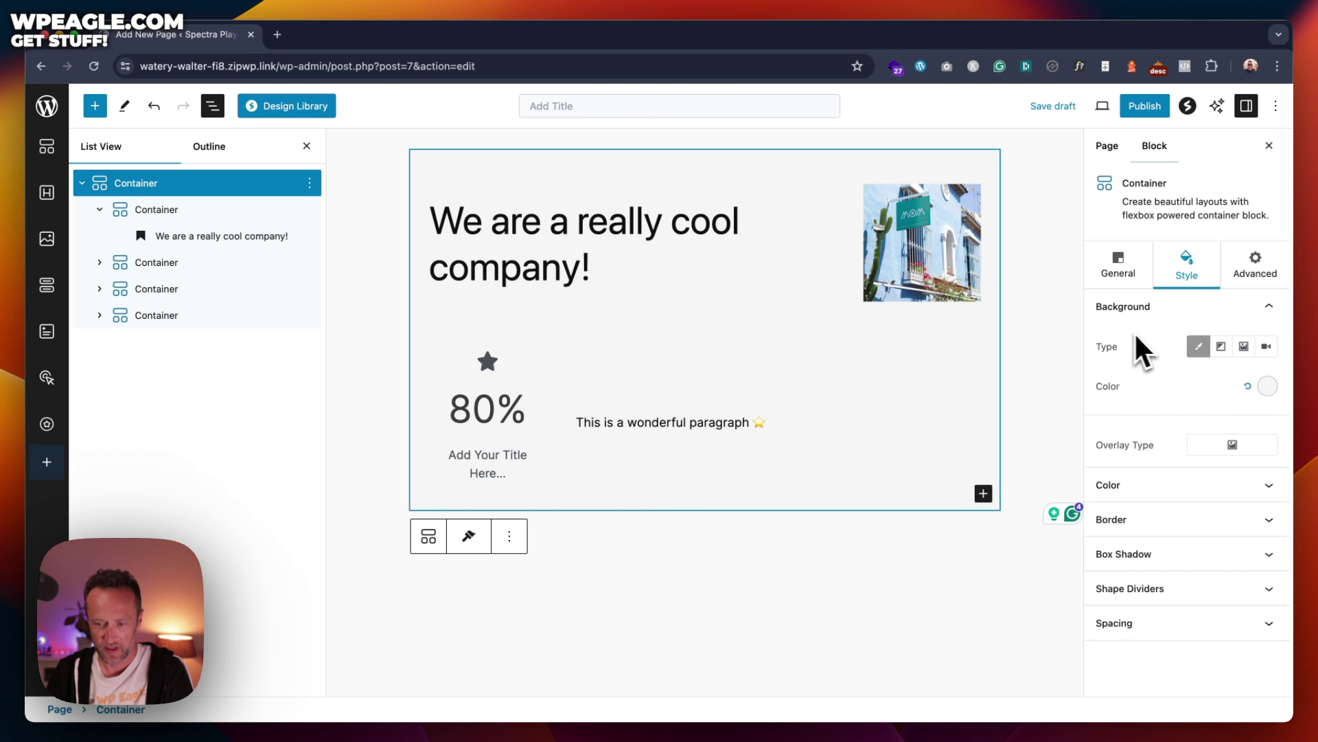
# Step: Add a preset drop shadow beneath the container
pyautogui.click(1225, 519)
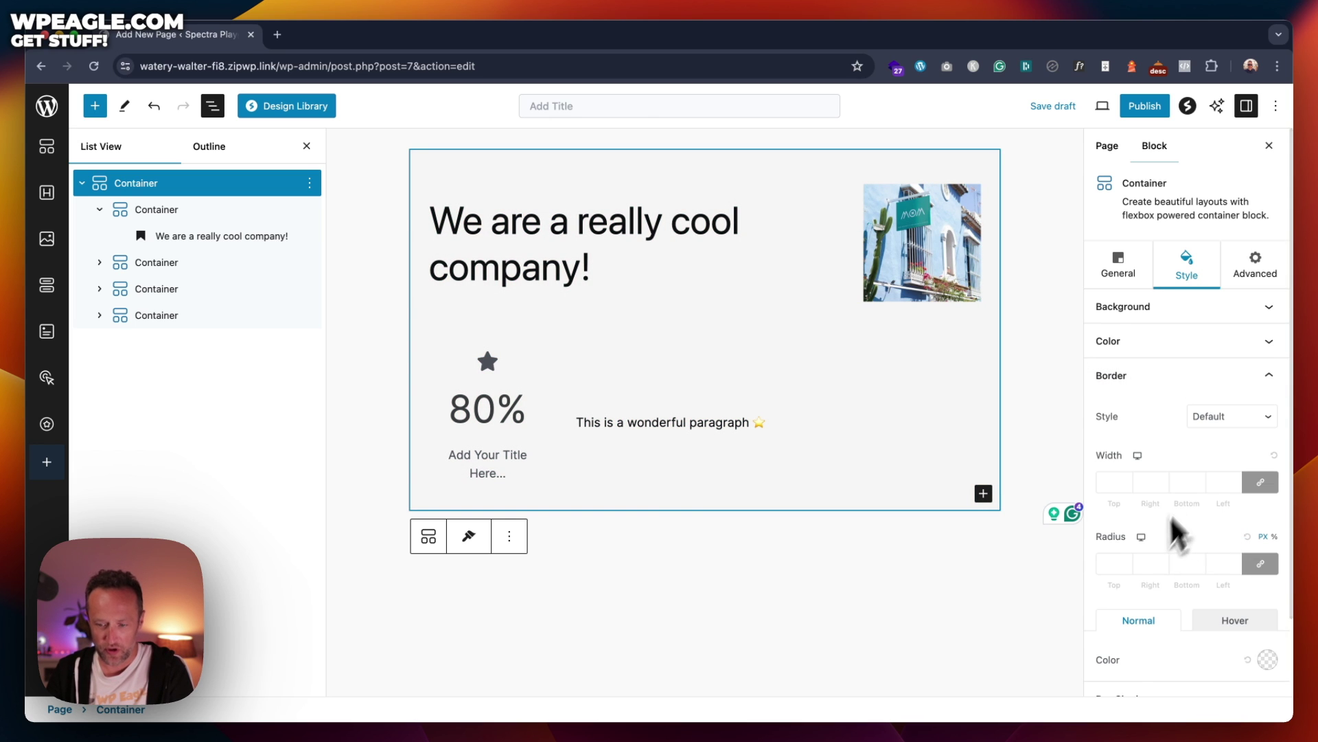
pyautogui.scroll(-3, 1195, 481)
pyautogui.click(1236, 328)
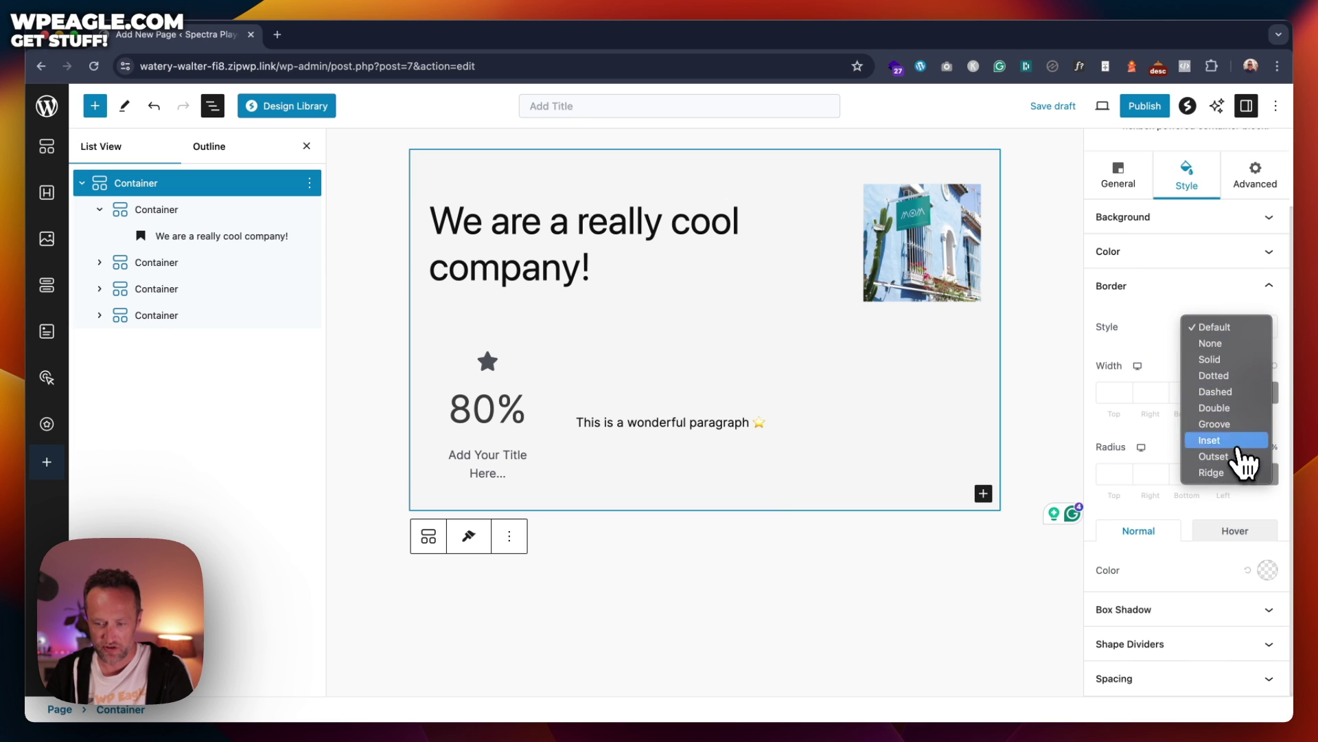
pyautogui.click(1142, 347)
pyautogui.click(1267, 609)
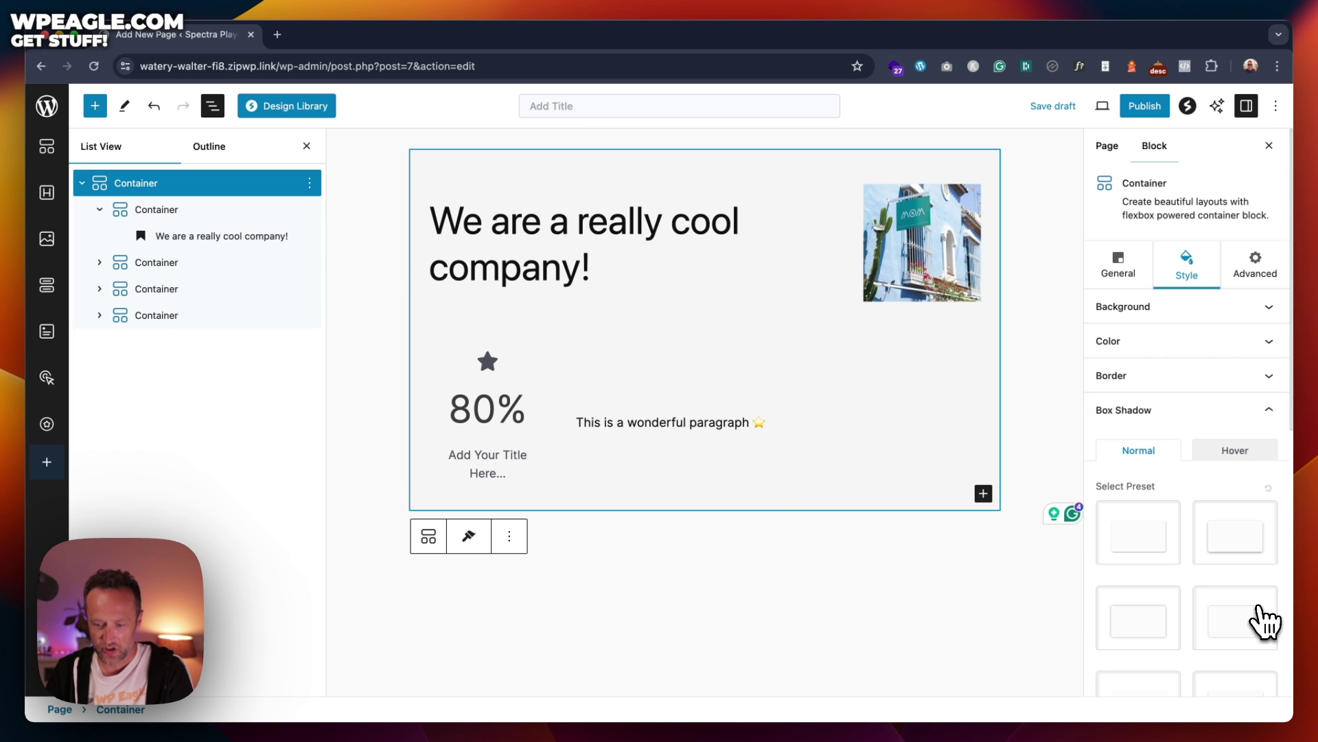
pyautogui.scroll(-3, 1192, 548)
pyautogui.click(1152, 534)
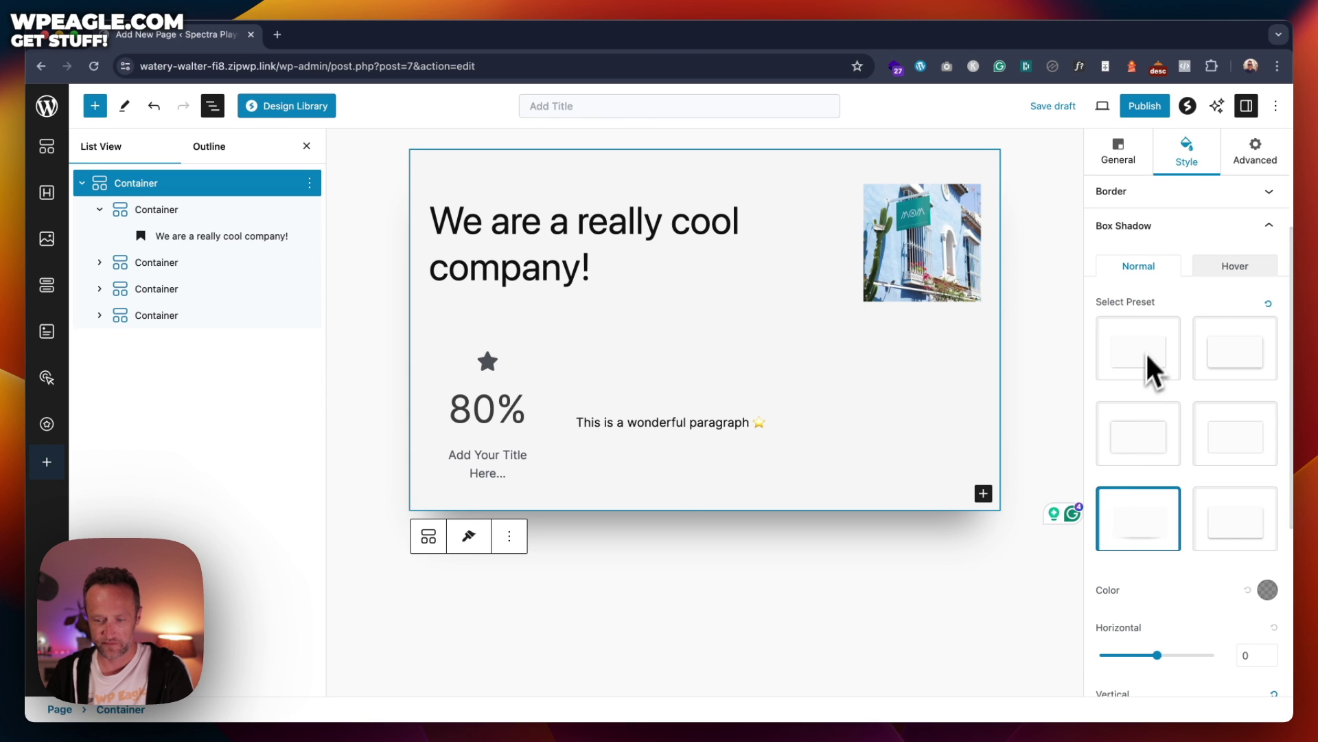
# Step: Set the container's border style to Solid
pyautogui.scroll(3, 1202, 288)
pyautogui.click(1203, 264)
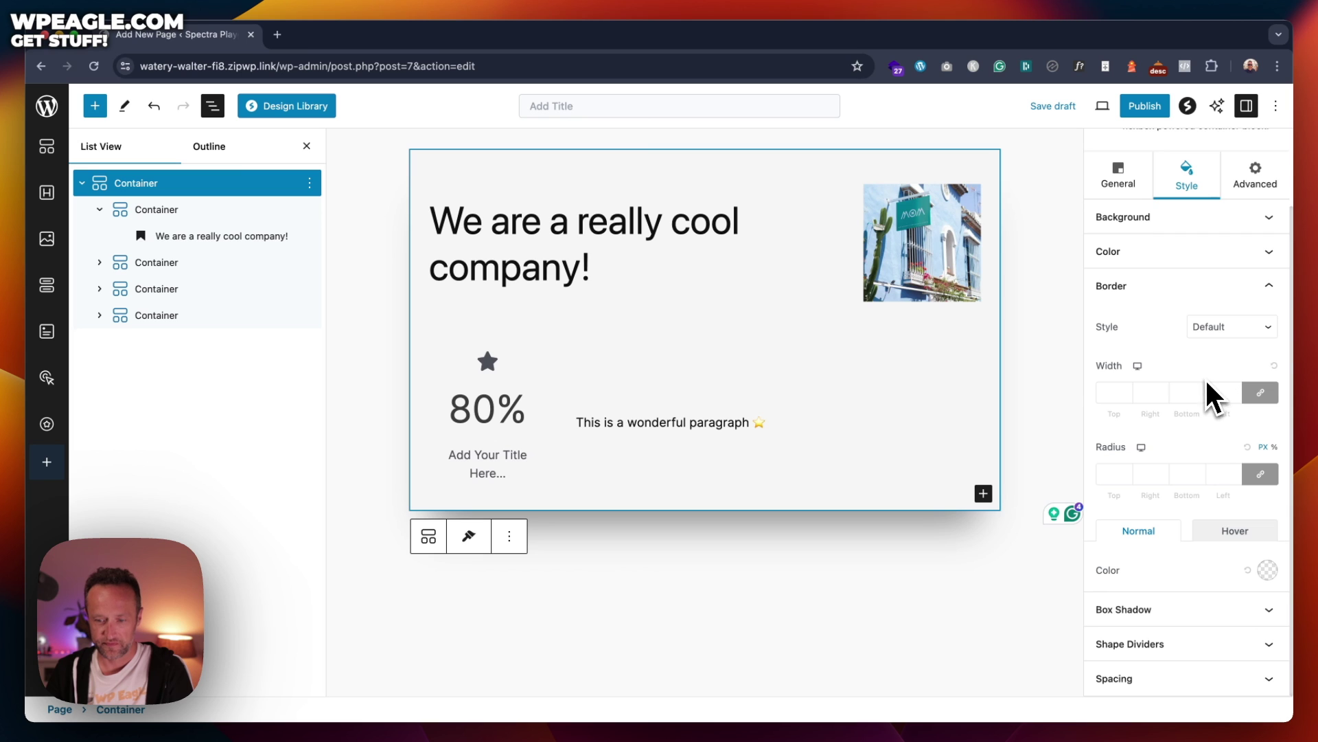
pyautogui.click(1226, 327)
pyautogui.click(1216, 359)
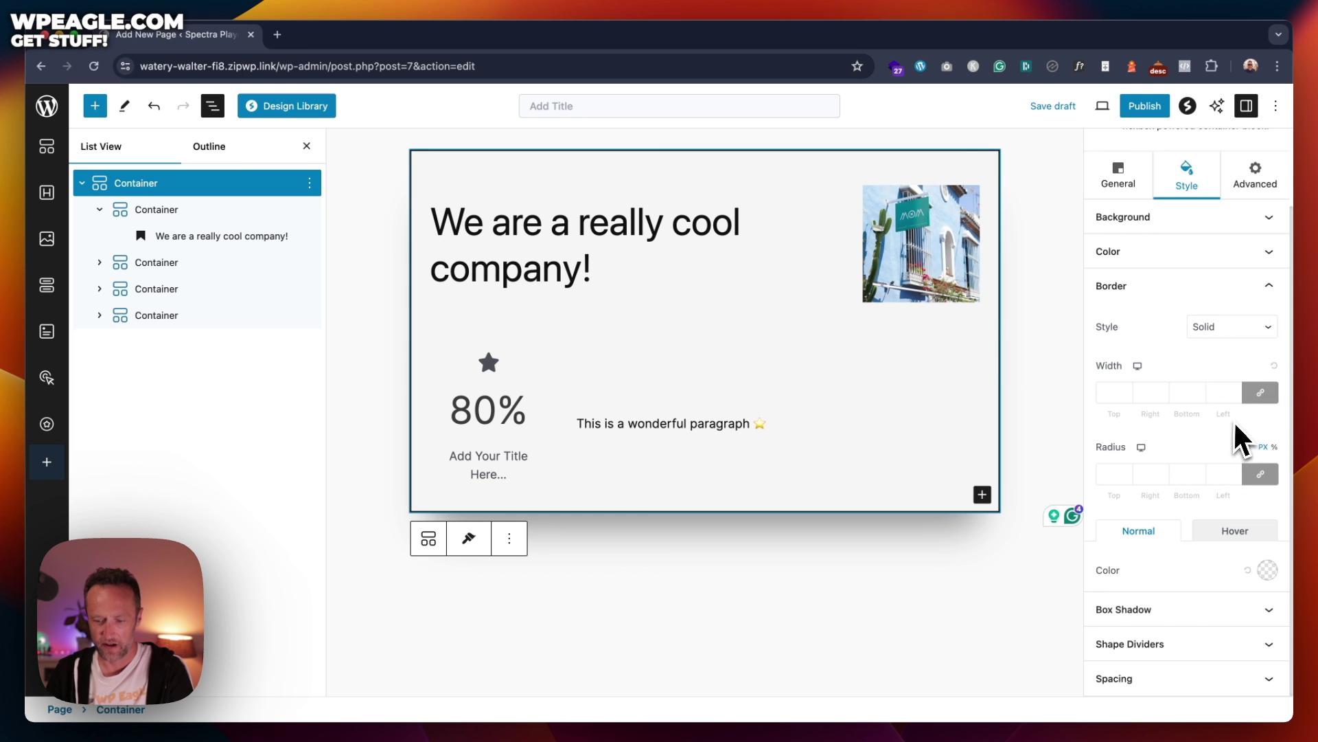
pyautogui.click(1167, 680)
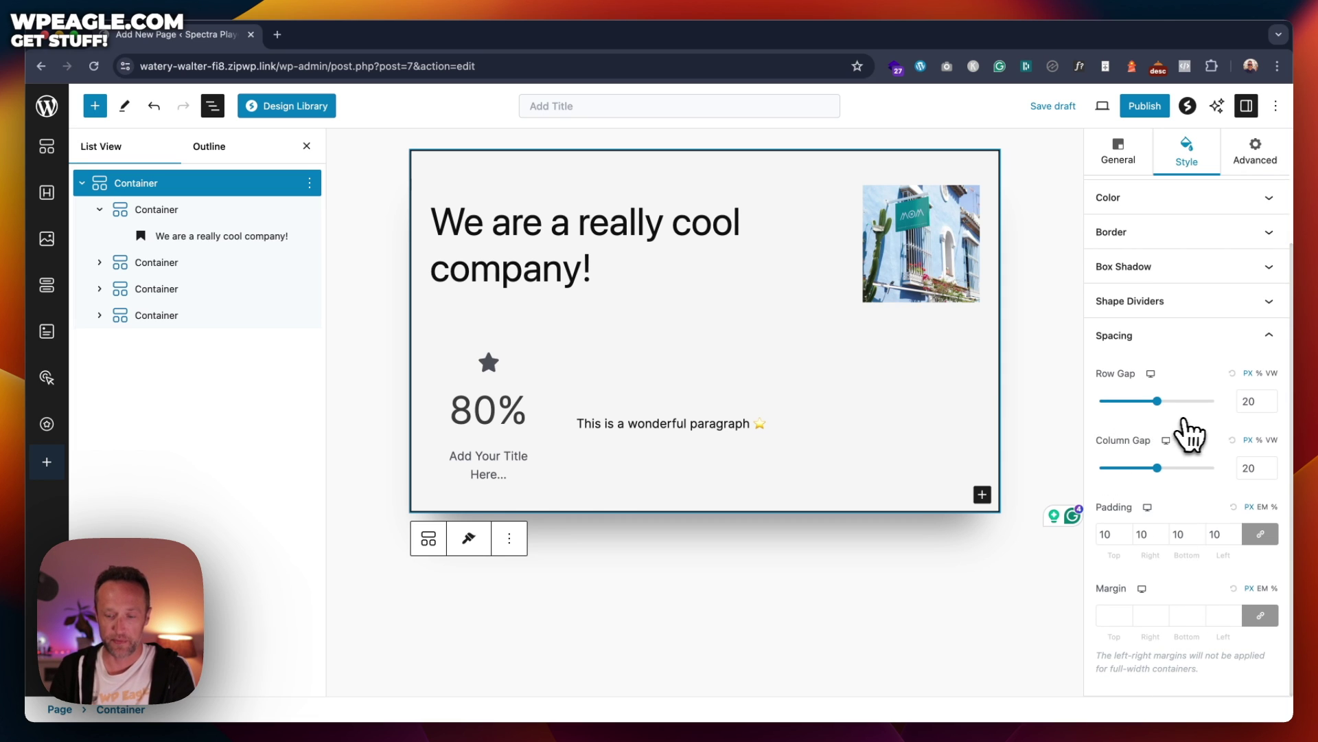
# Step: Give the container a Zoom-In entrance animation with duration 1850 and preview it
pyautogui.scroll(3, 1185, 435)
pyautogui.click(1255, 266)
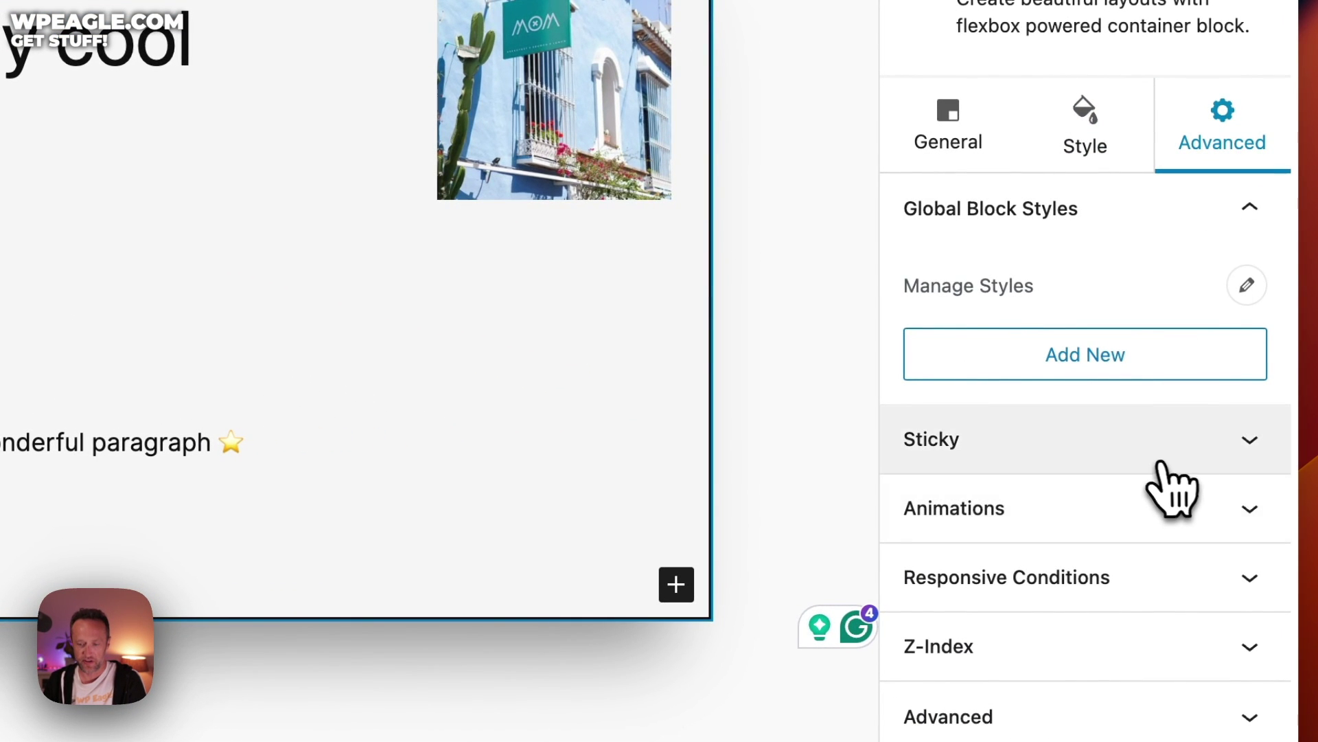
pyautogui.click(1160, 453)
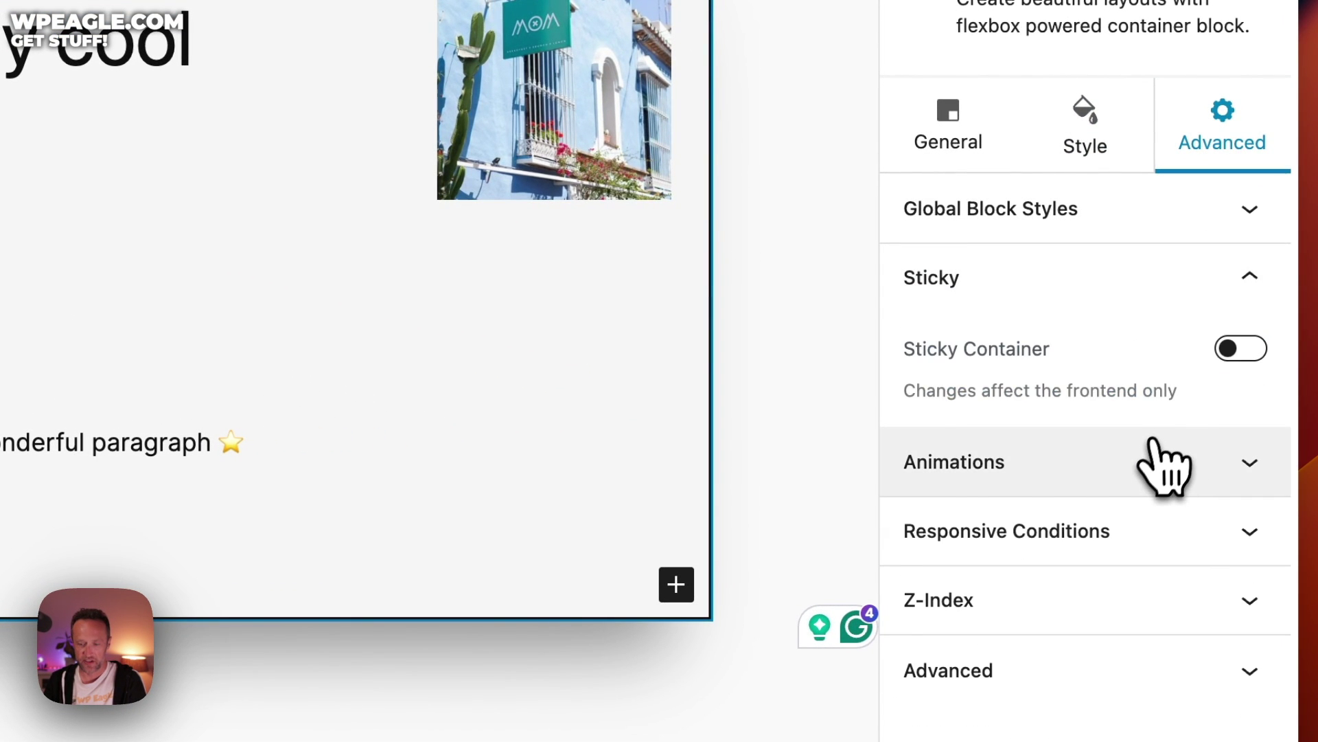
pyautogui.click(1166, 462)
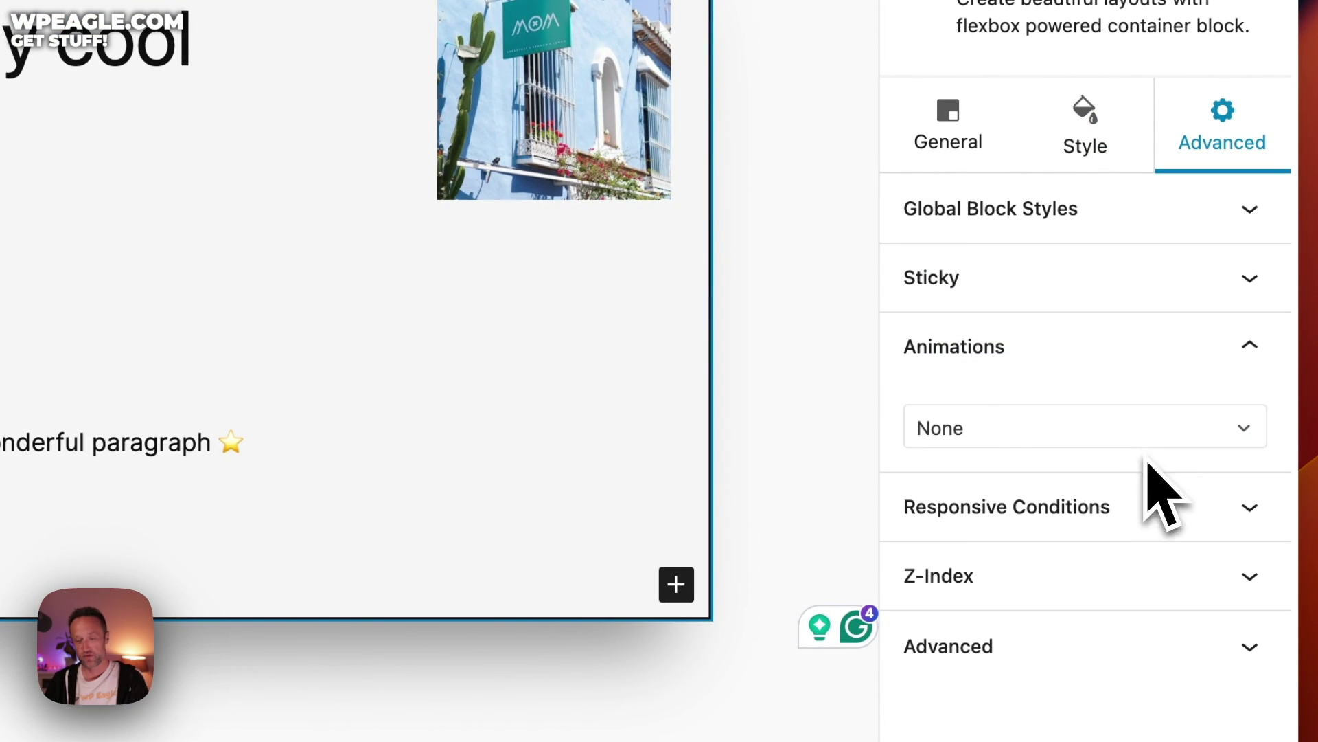
pyautogui.click(1143, 440)
pyautogui.scroll(-5, 1188, 570)
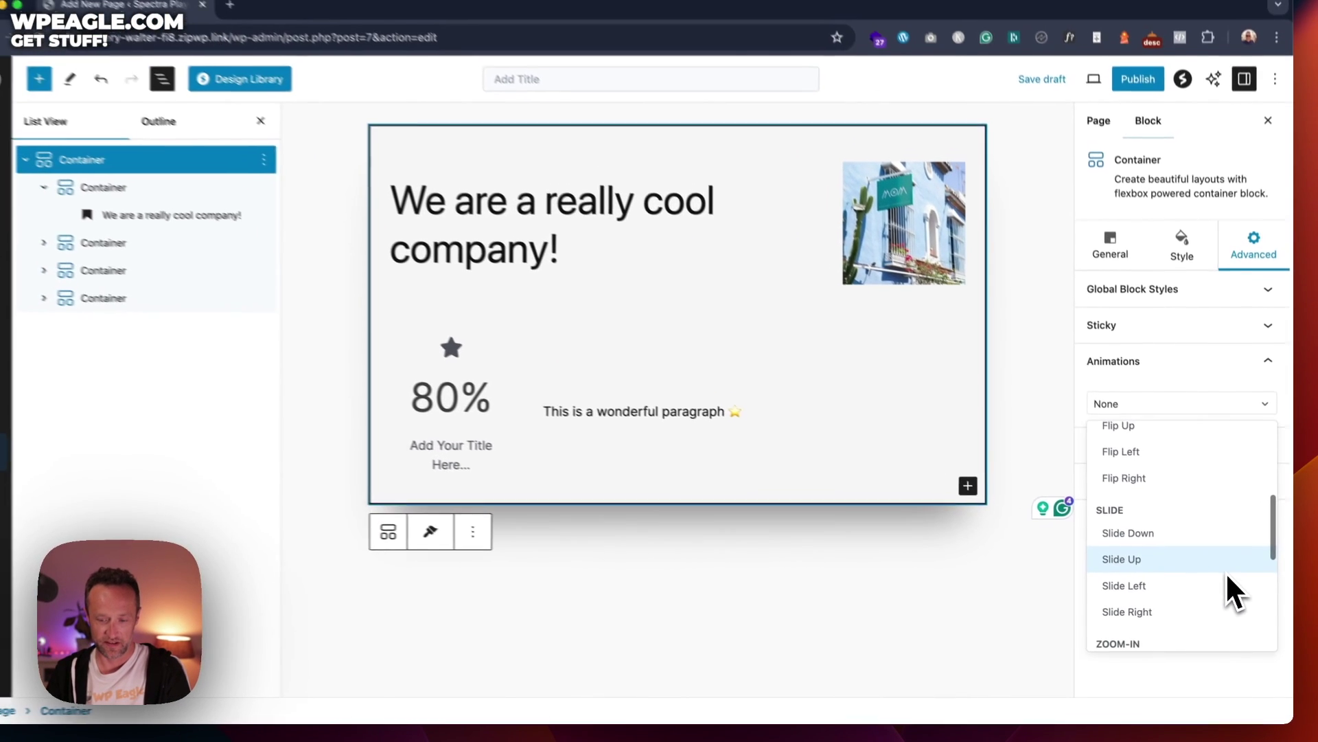
pyautogui.scroll(-3, 1228, 575)
pyautogui.click(1202, 574)
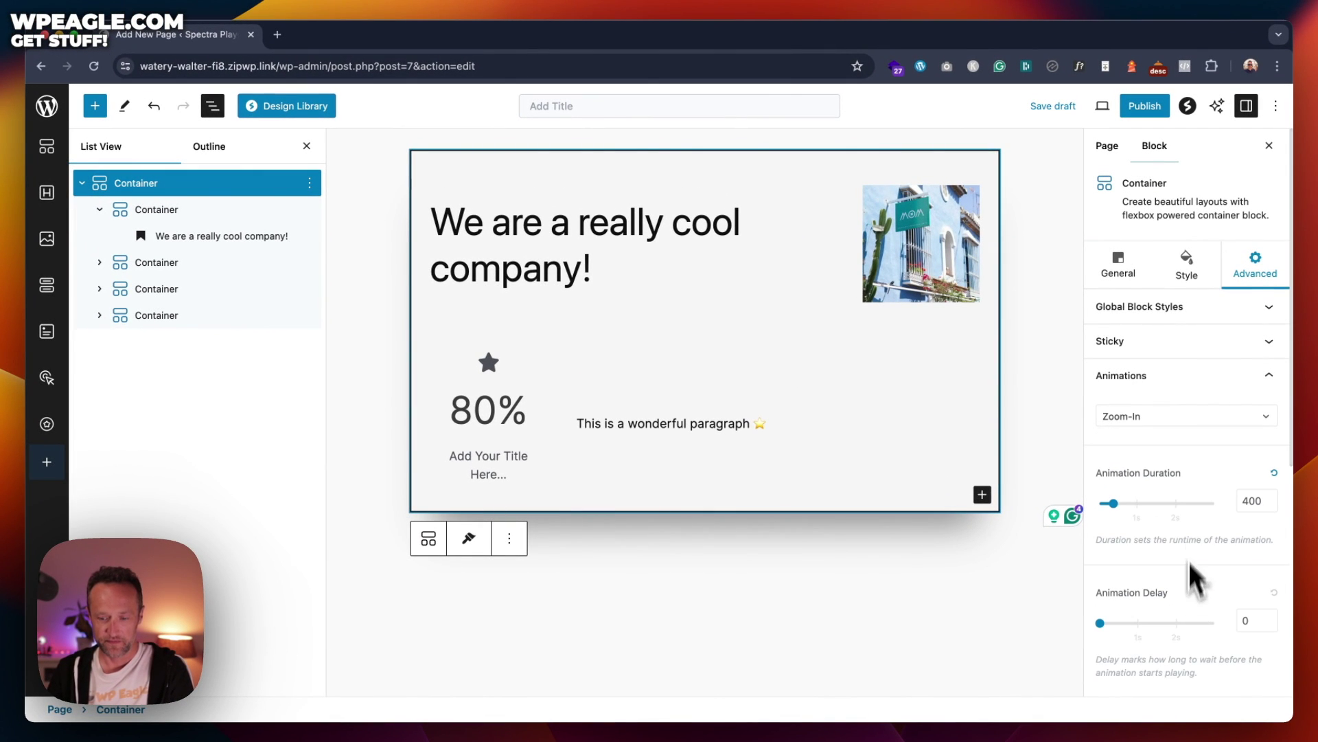
pyautogui.scroll(-1, 1188, 522)
pyautogui.moveTo(1113, 451); pyautogui.dragTo(1170, 452)
pyautogui.scroll(-5, 1172, 462)
pyautogui.scroll(-1, 1176, 467)
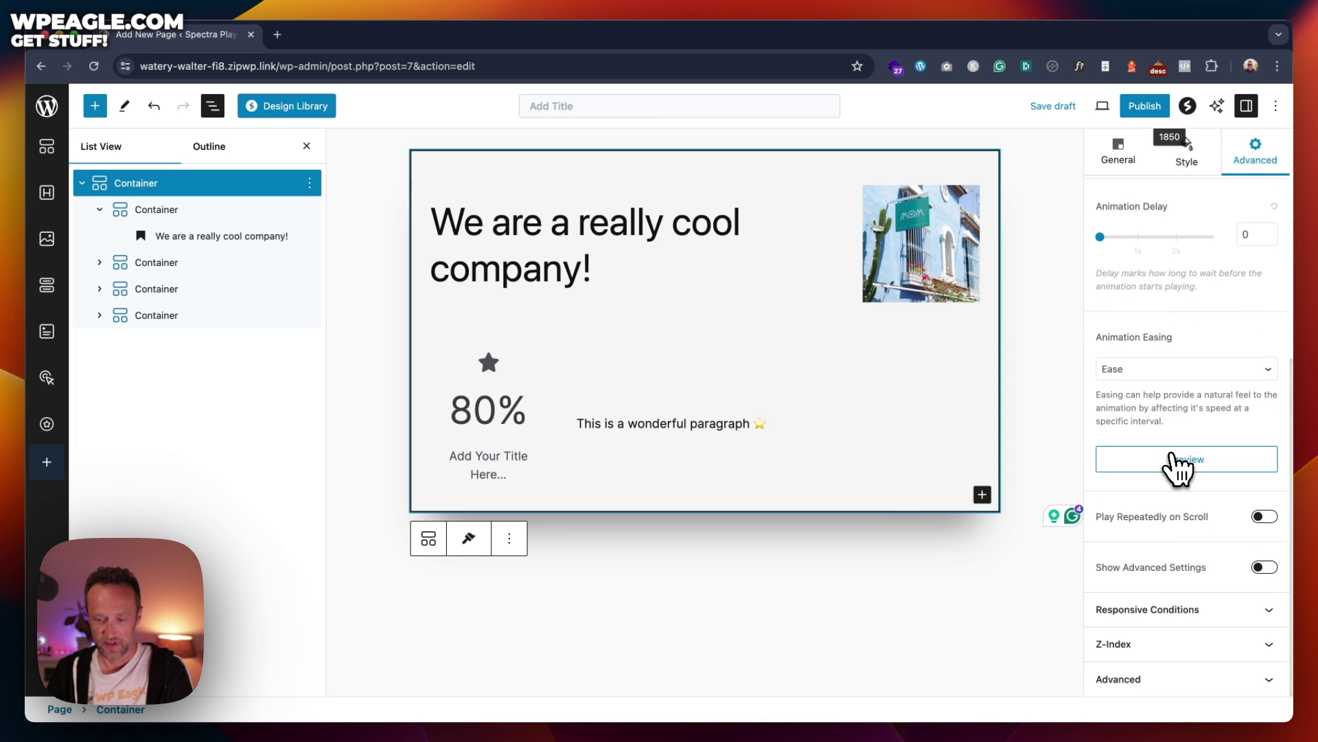
pyautogui.click(1178, 462)
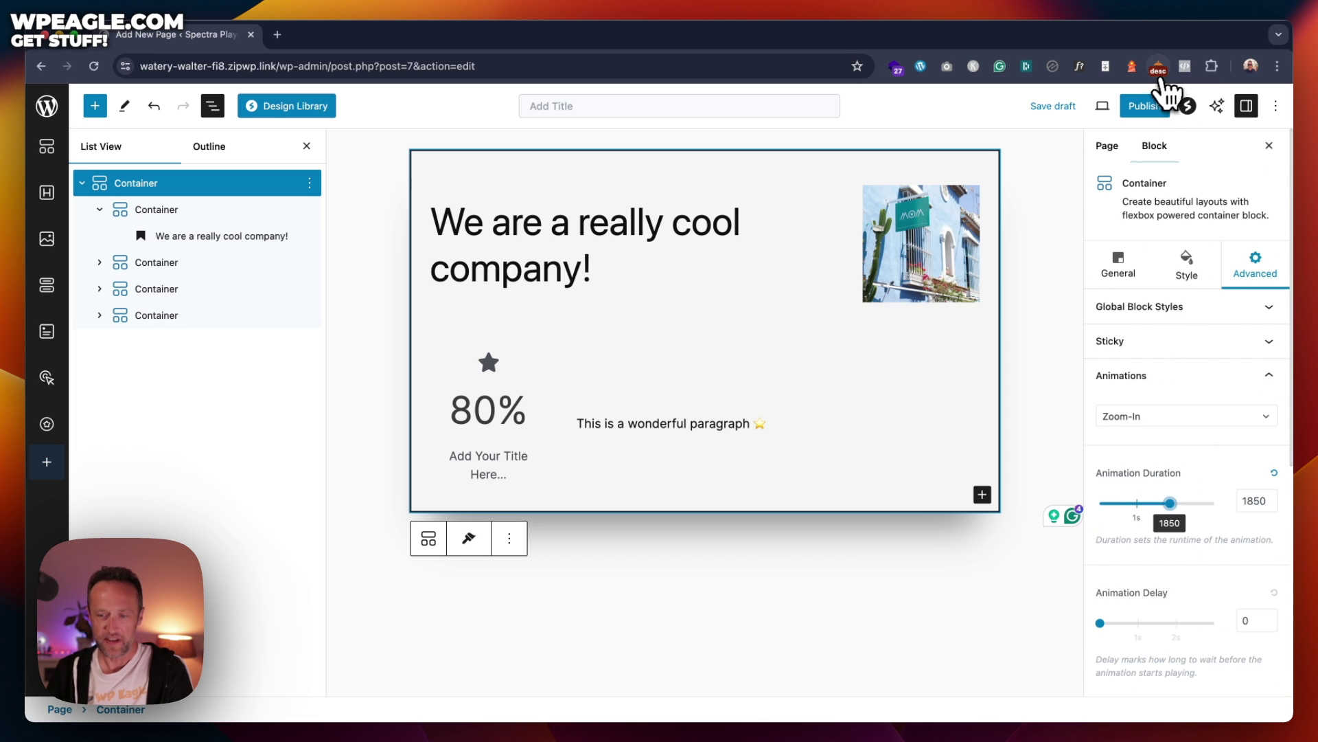
# Step: Publish the page and close the post-publish panel
pyautogui.click(1154, 108)
pyautogui.click(1148, 106)
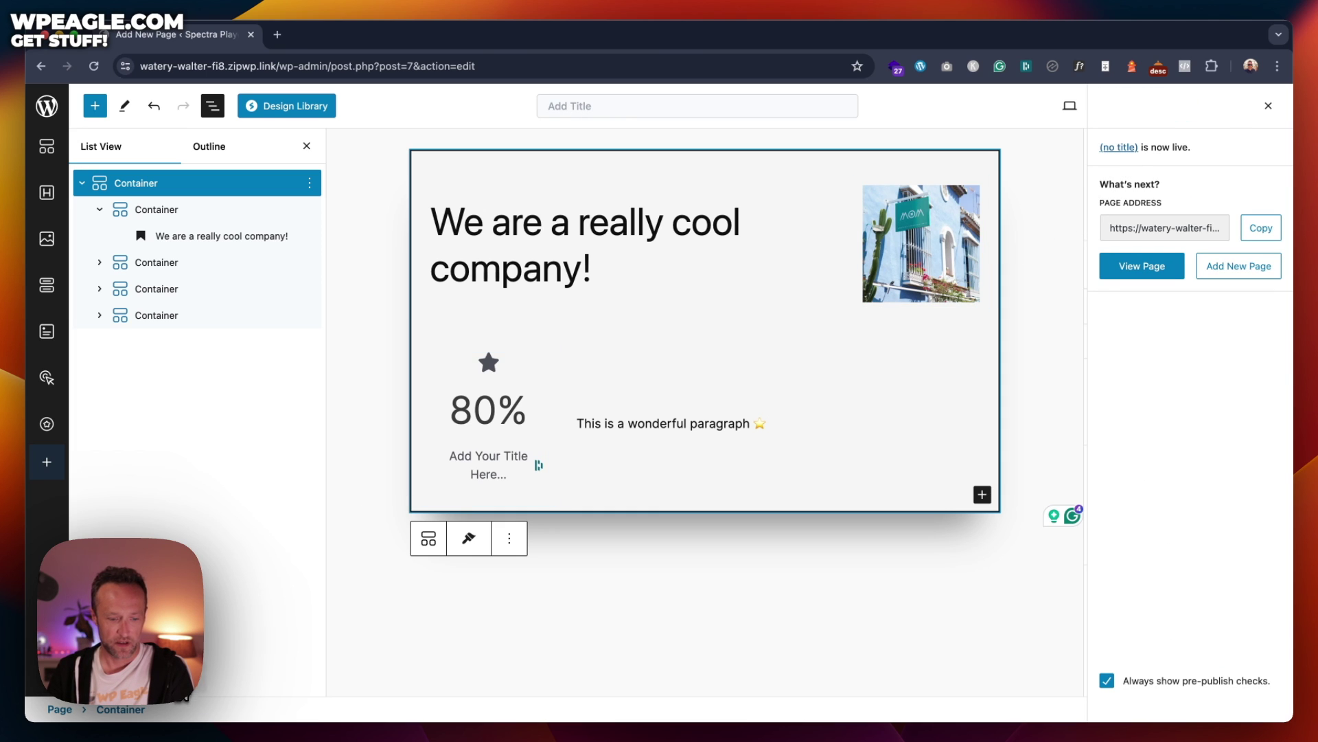
pyautogui.click(1268, 105)
# Step: View the published page live and reload it to replay the zoom-in animation
pyautogui.click(1101, 105)
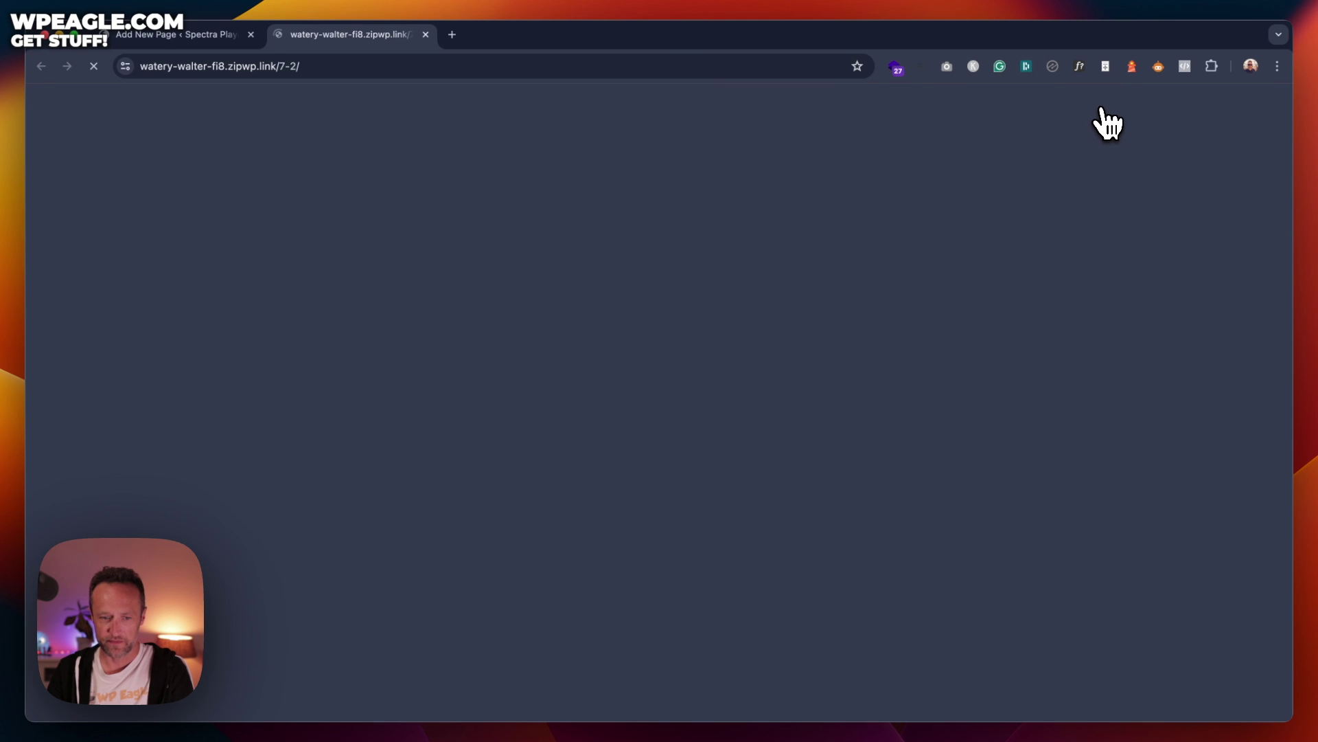
pyautogui.scroll(-4, 632, 247)
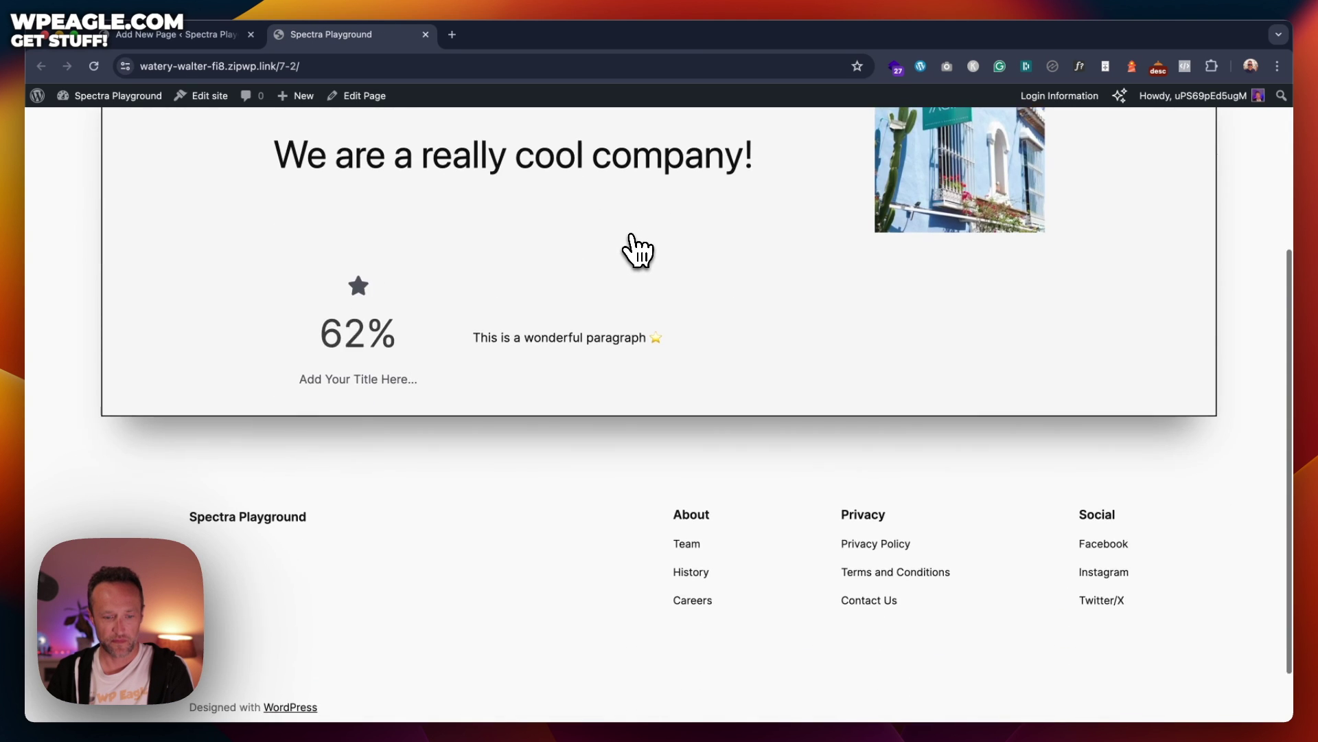
pyautogui.scroll(4, 631, 247)
pyautogui.click(94, 66)
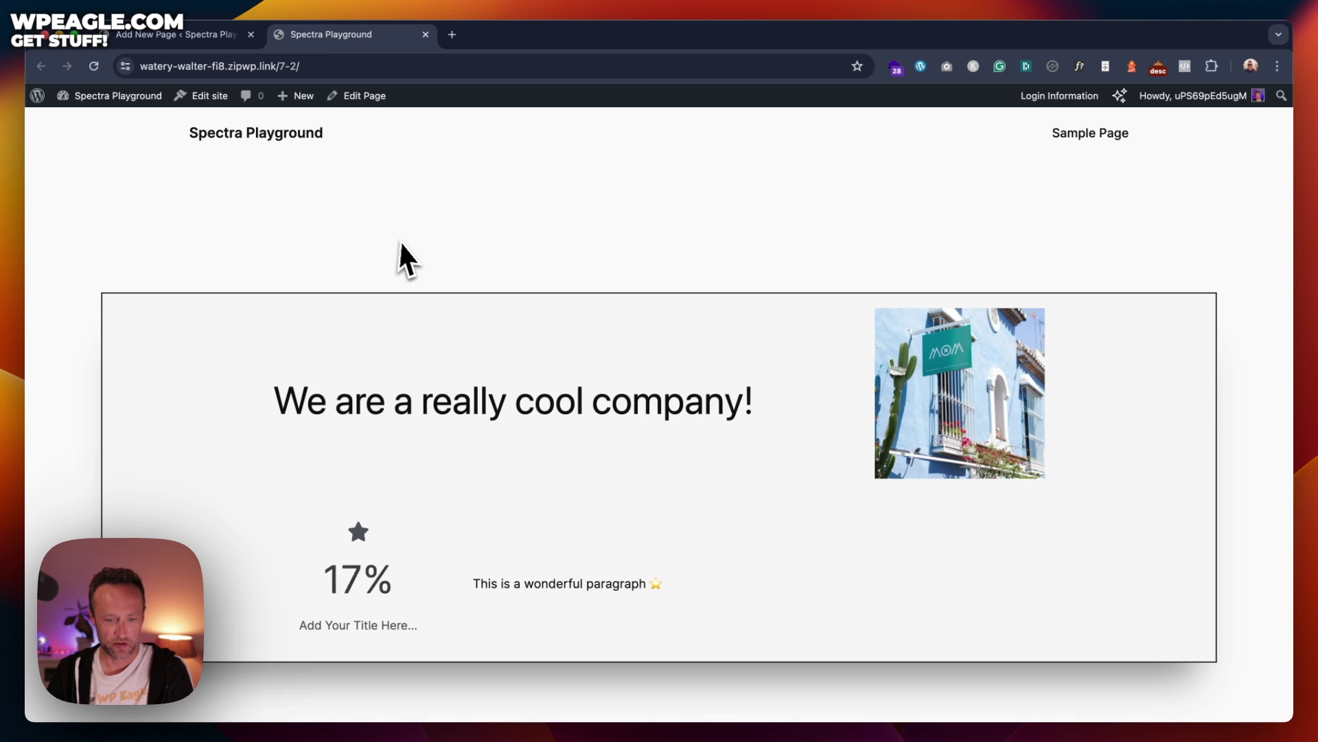
pyautogui.scroll(-5, 491, 251)
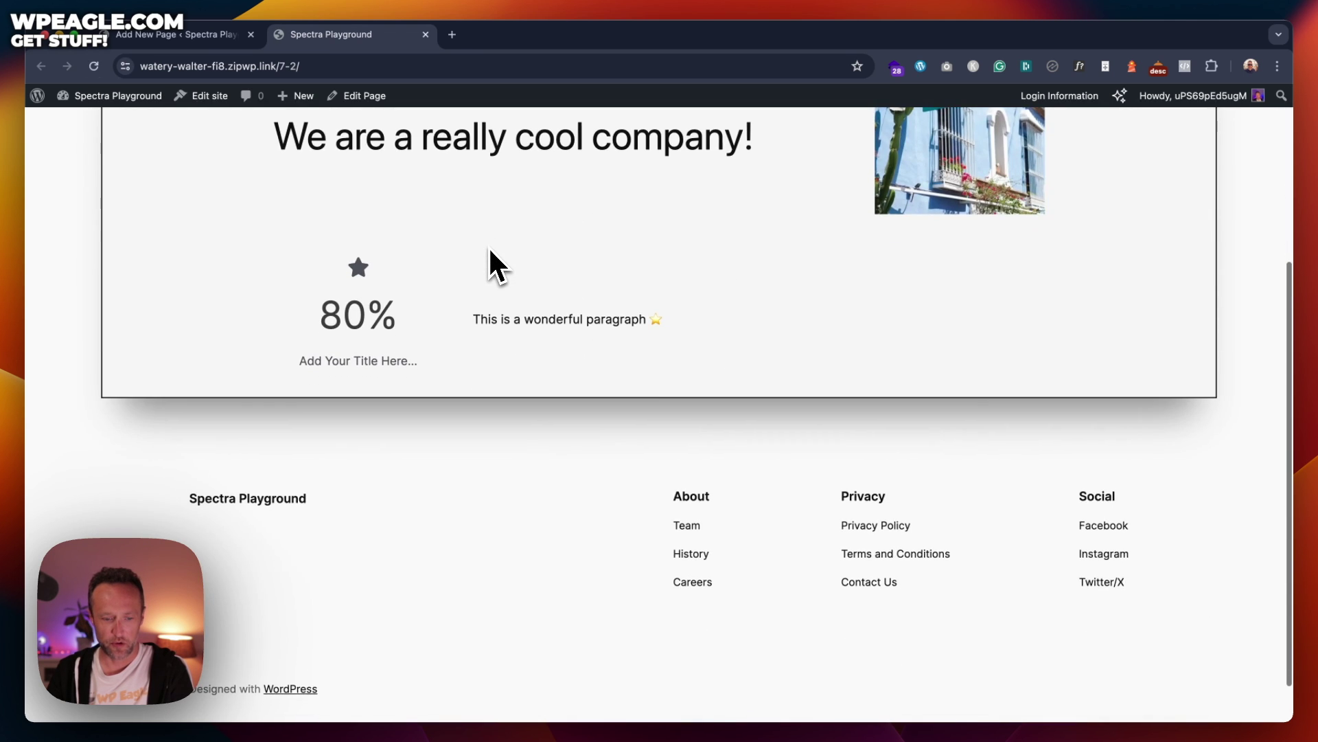
pyautogui.scroll(4, 490, 251)
pyautogui.scroll(-2, 490, 251)
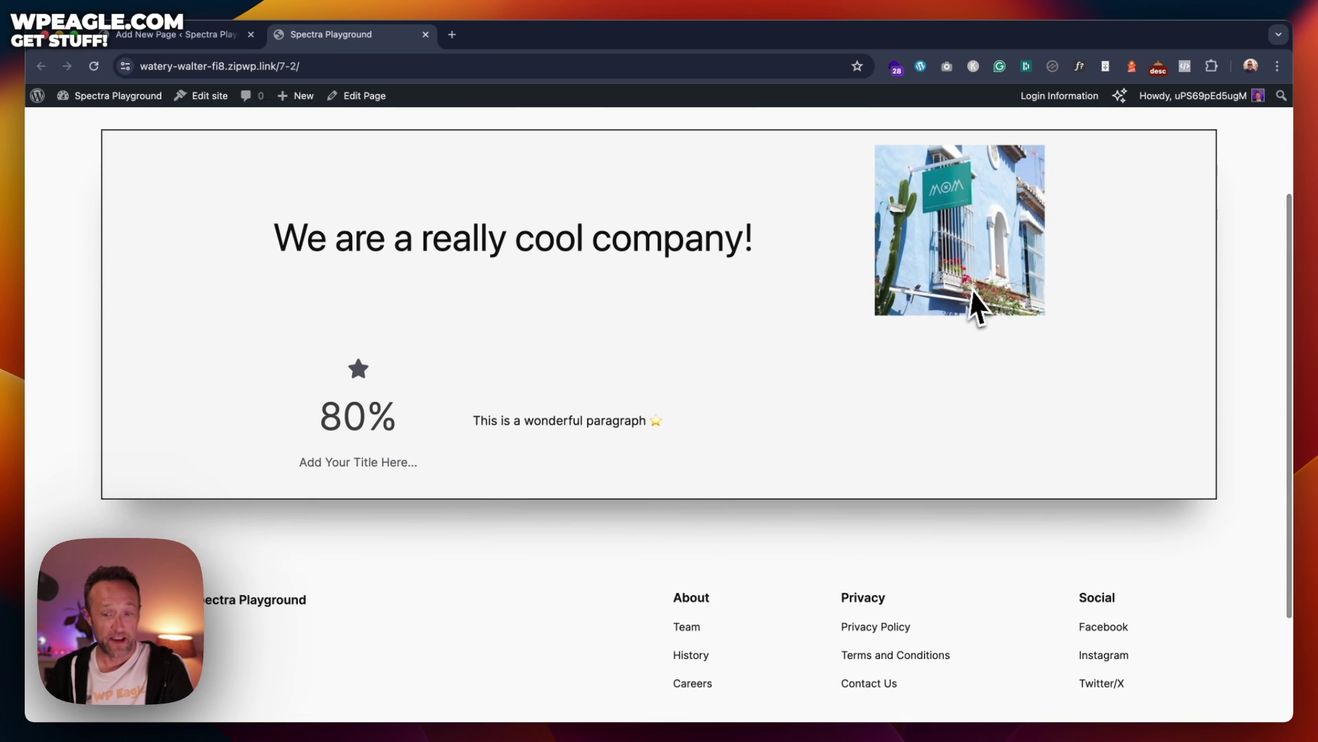
pyautogui.scroll(3, 977, 303)
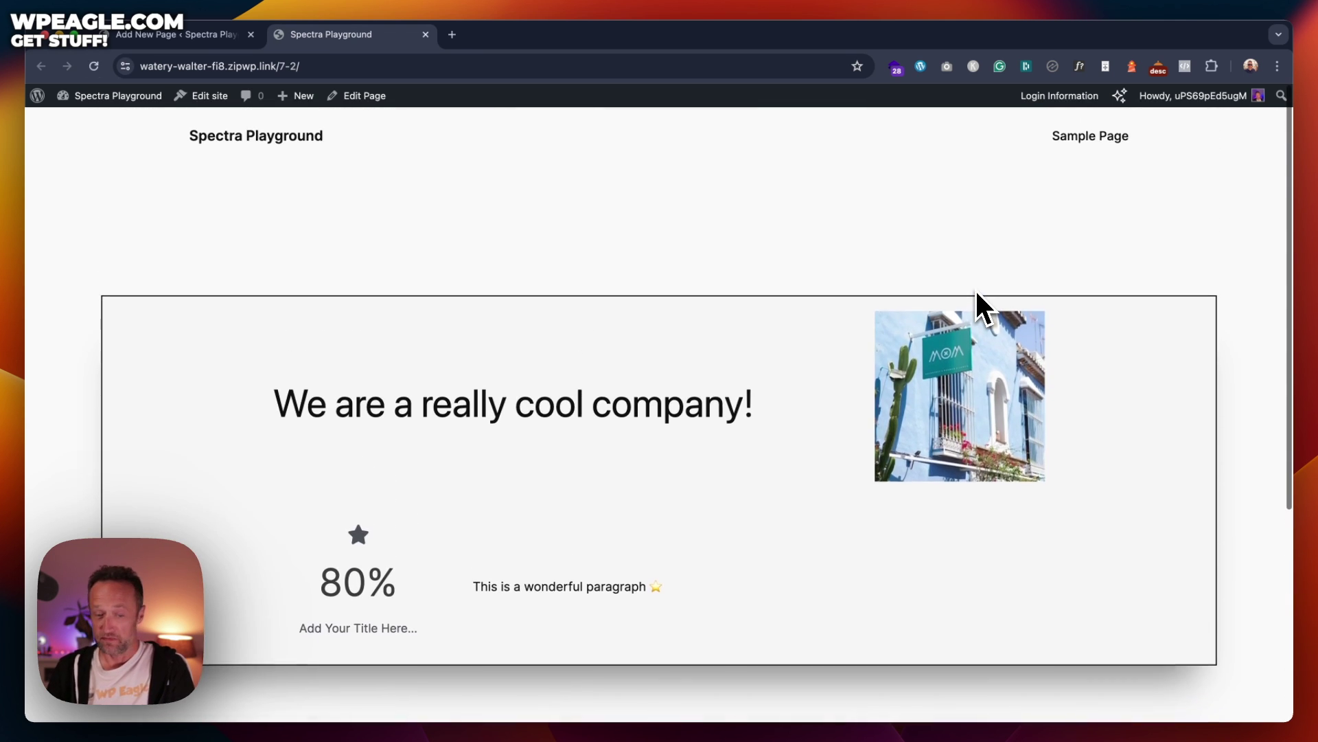
# Step: Back in the editor, reselect the outer Container and exit to the Pages list
pyautogui.click(195, 35)
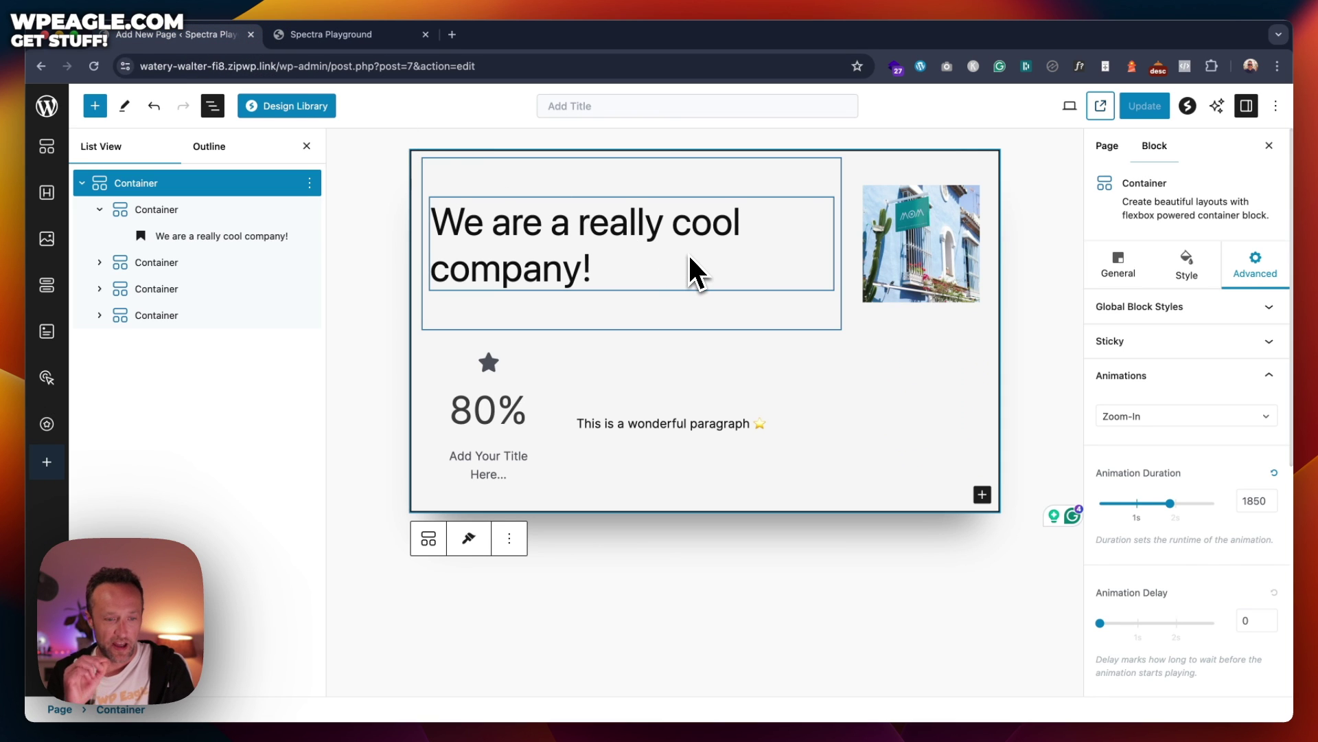
pyautogui.click(1007, 153)
pyautogui.click(982, 155)
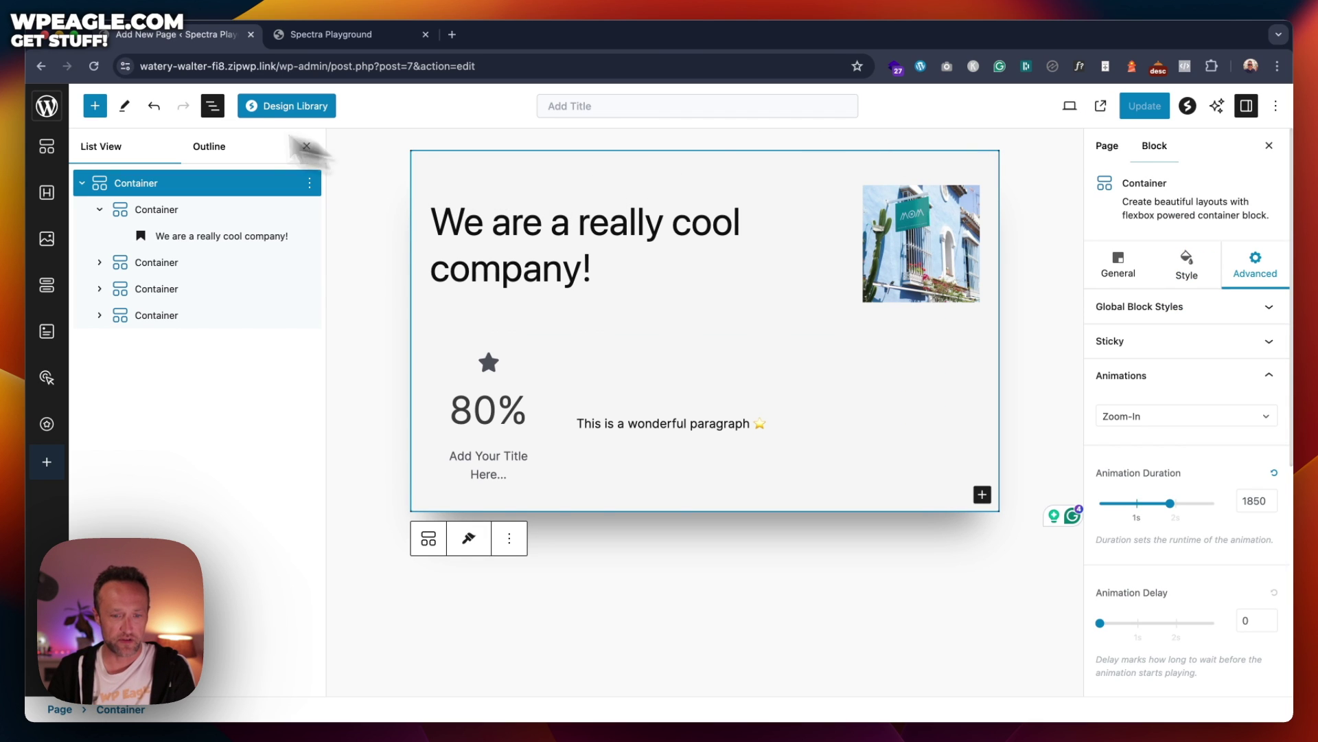
pyautogui.click(62, 115)
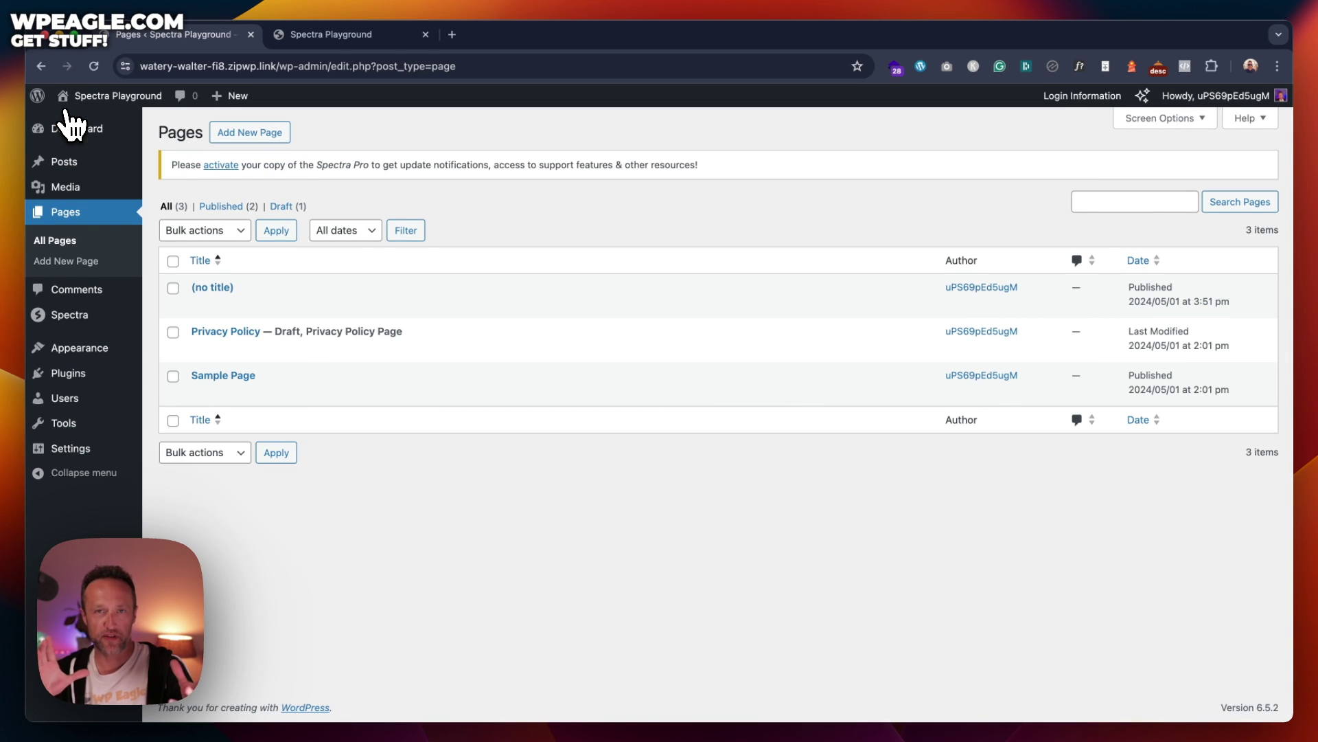
# Step: Open the Blog Home template in the Site Editor and select its header and main heading
pyautogui.click(124, 123)
pyautogui.click(194, 97)
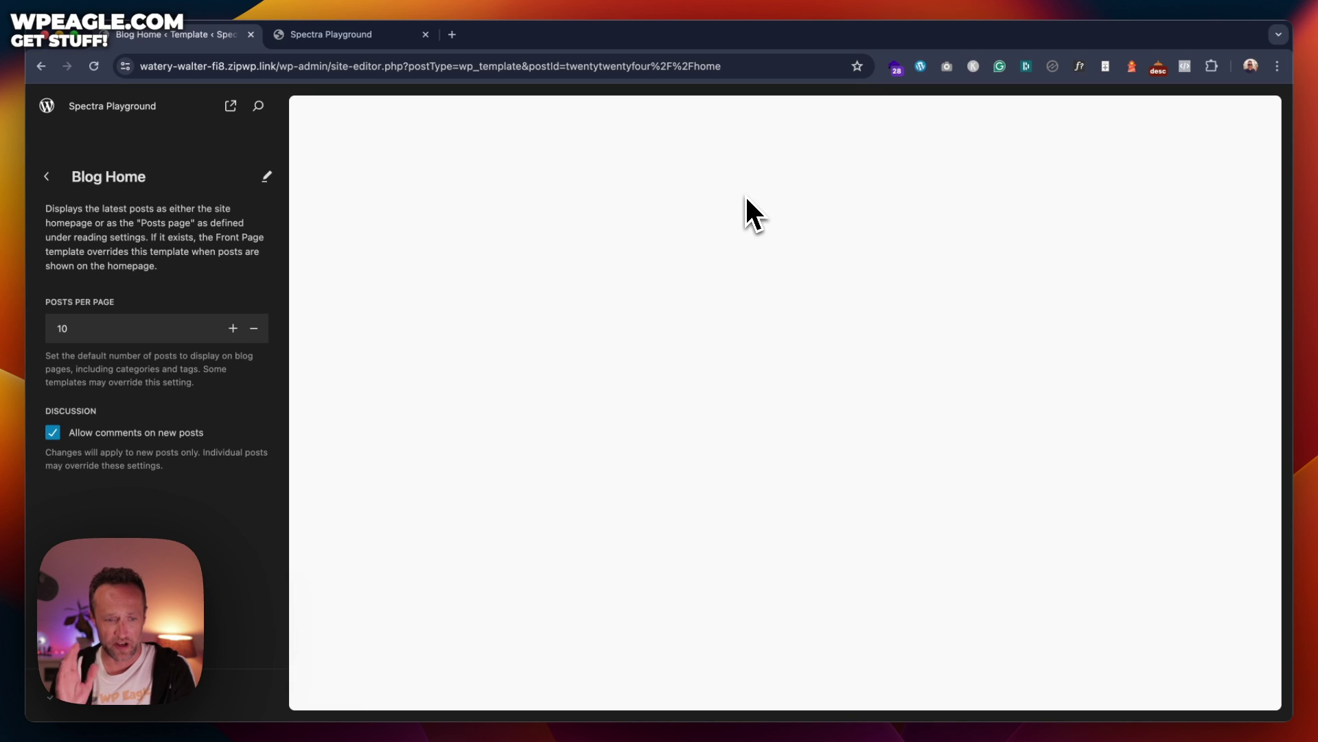
pyautogui.click(292, 172)
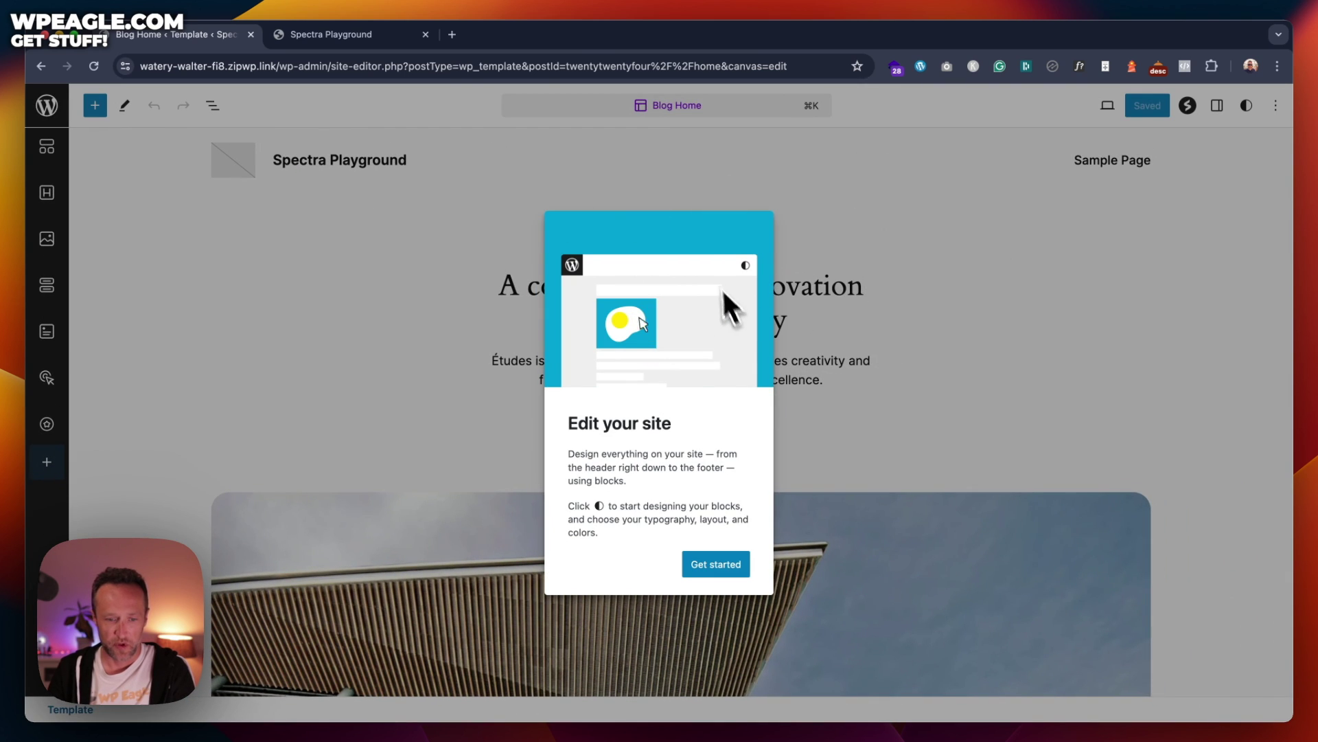
pyautogui.click(711, 565)
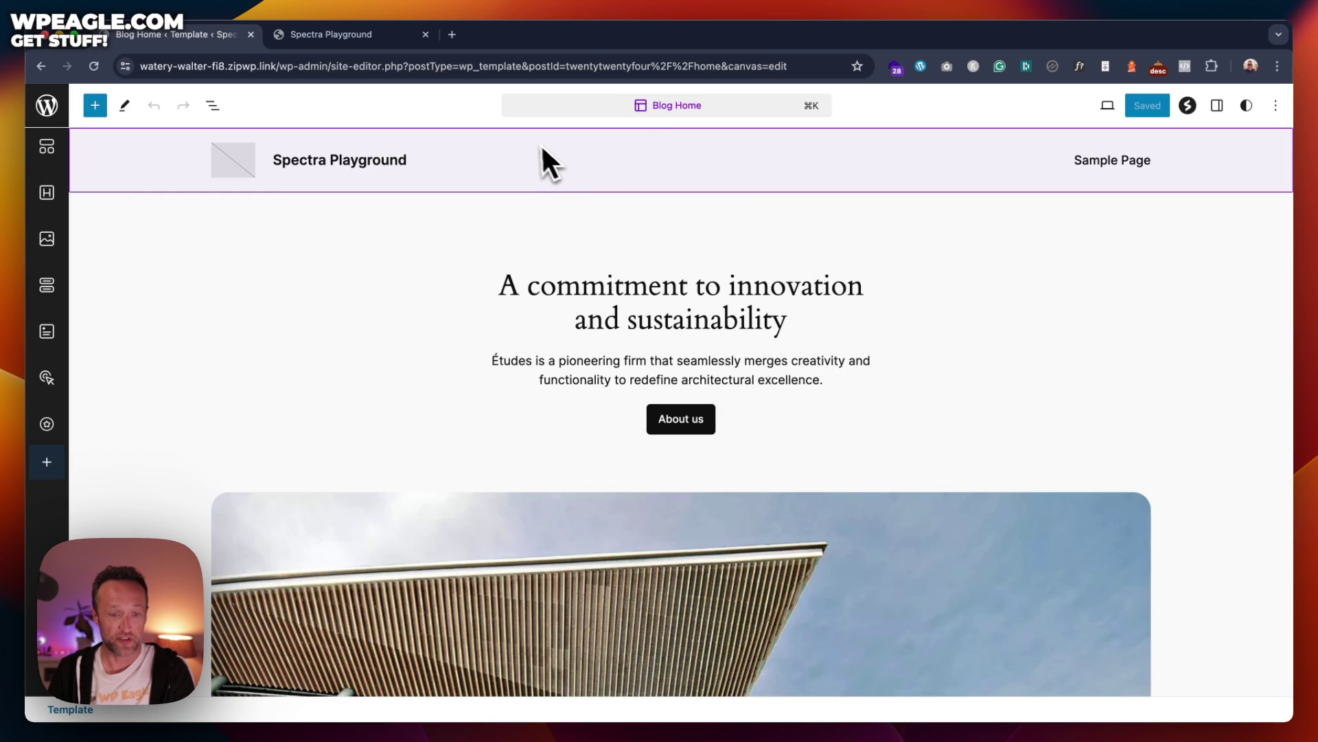
pyautogui.click(532, 181)
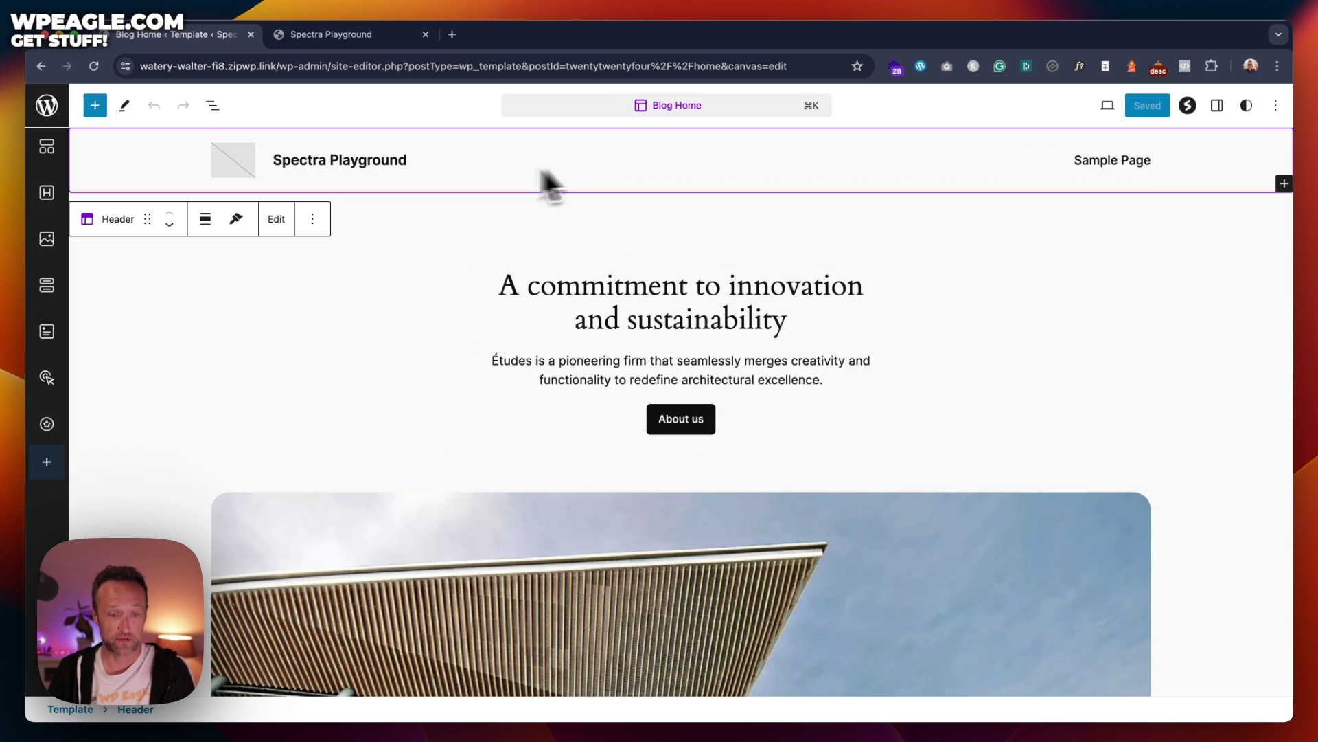
pyautogui.click(533, 291)
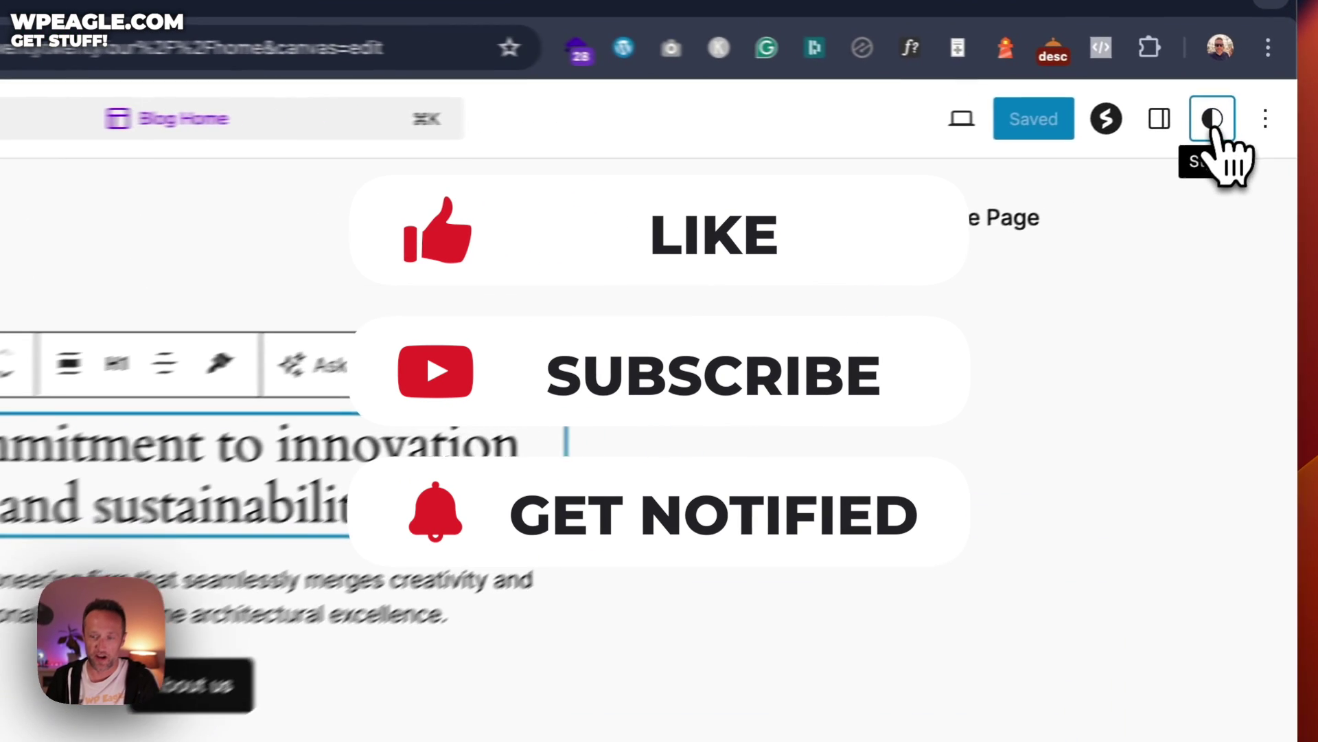
# Step: Open Global Styles typography and check the body Text font, keeping Inter
pyautogui.click(1246, 105)
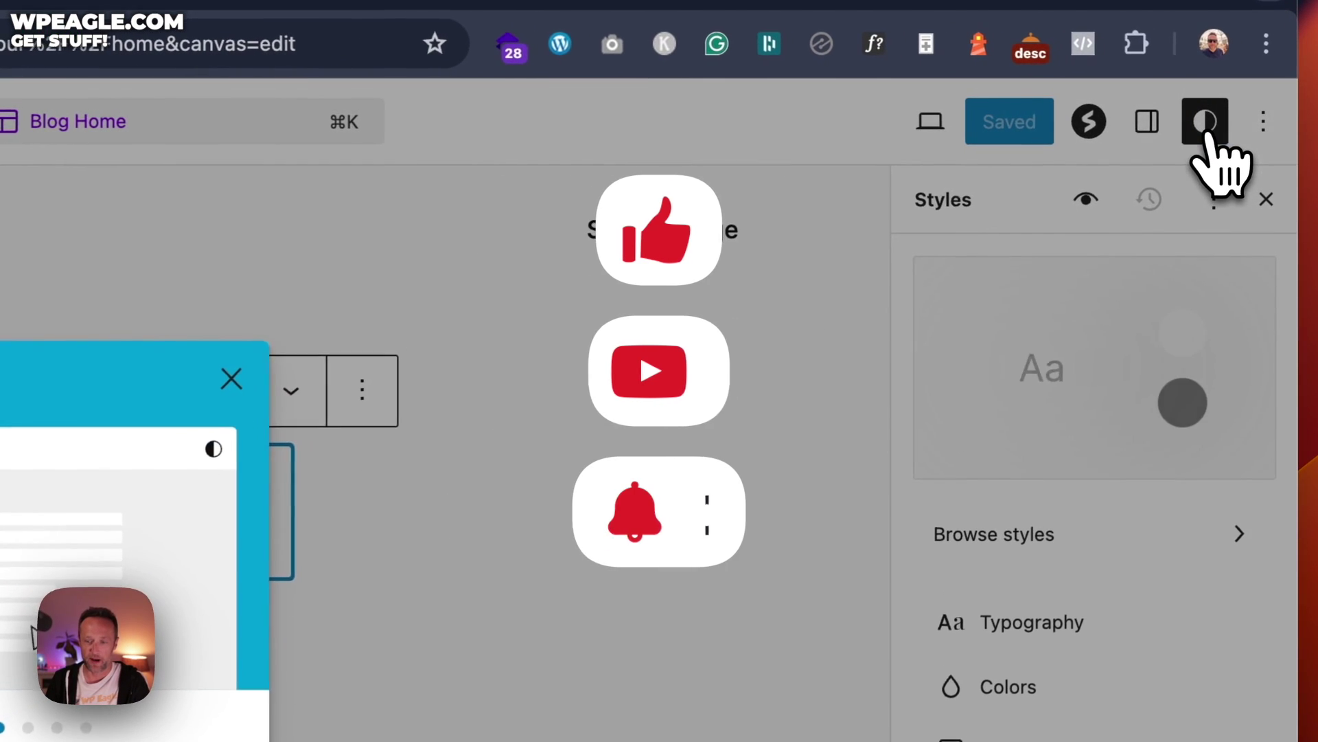
pyautogui.click(313, 221)
pyautogui.click(1160, 469)
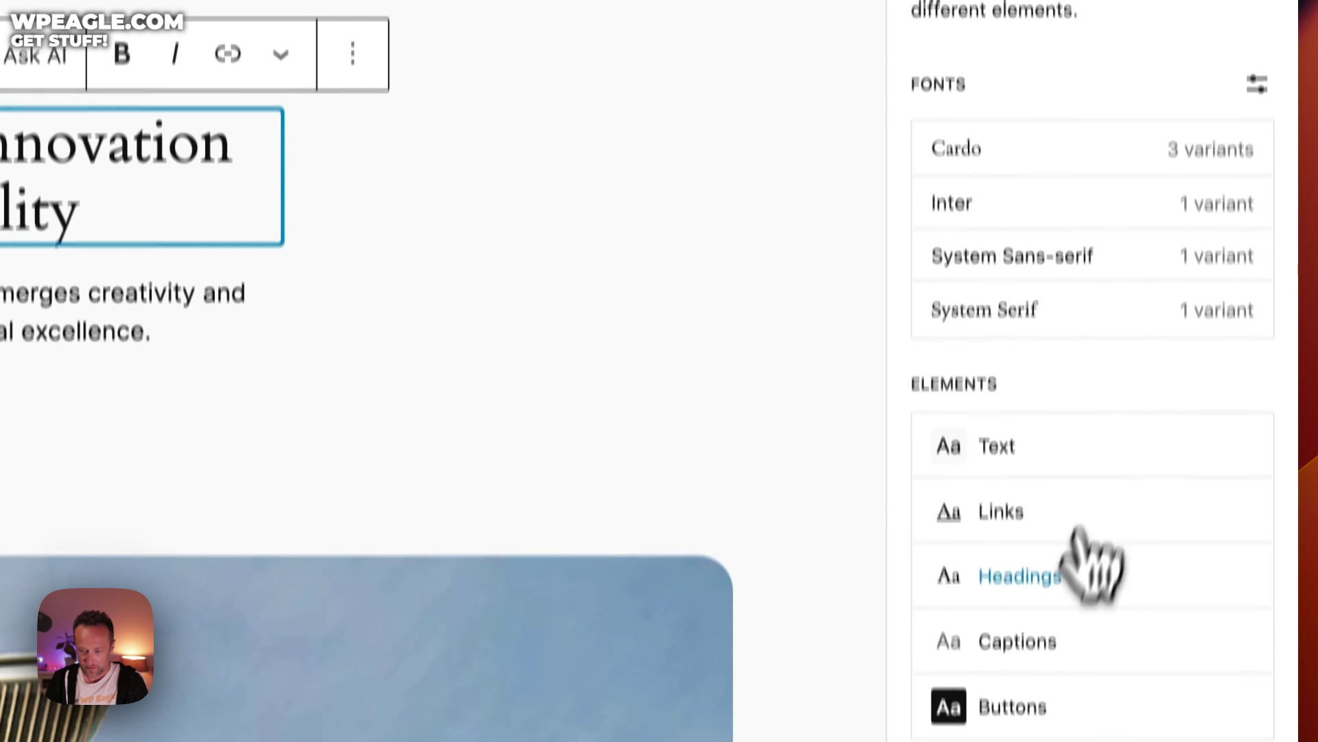
pyautogui.click(1043, 337)
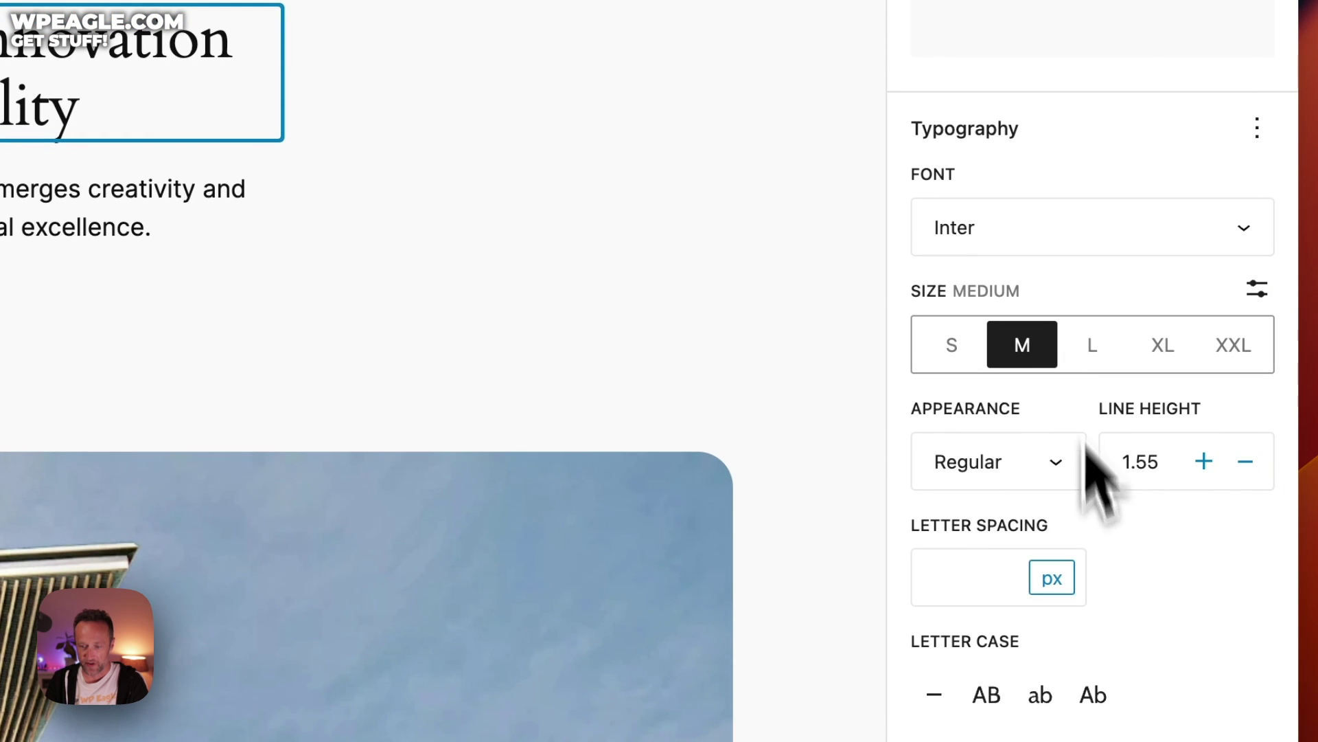
pyautogui.click(1055, 225)
pyautogui.click(1078, 146)
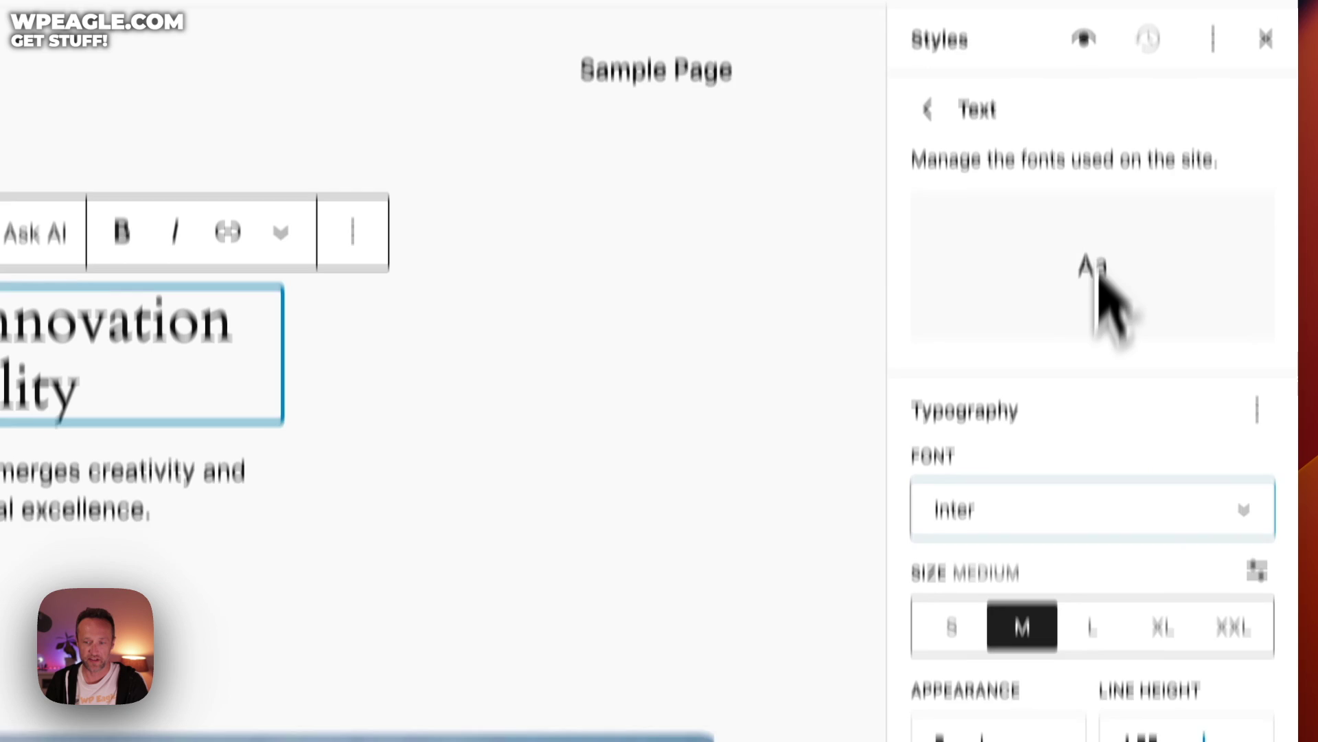
pyautogui.click(927, 109)
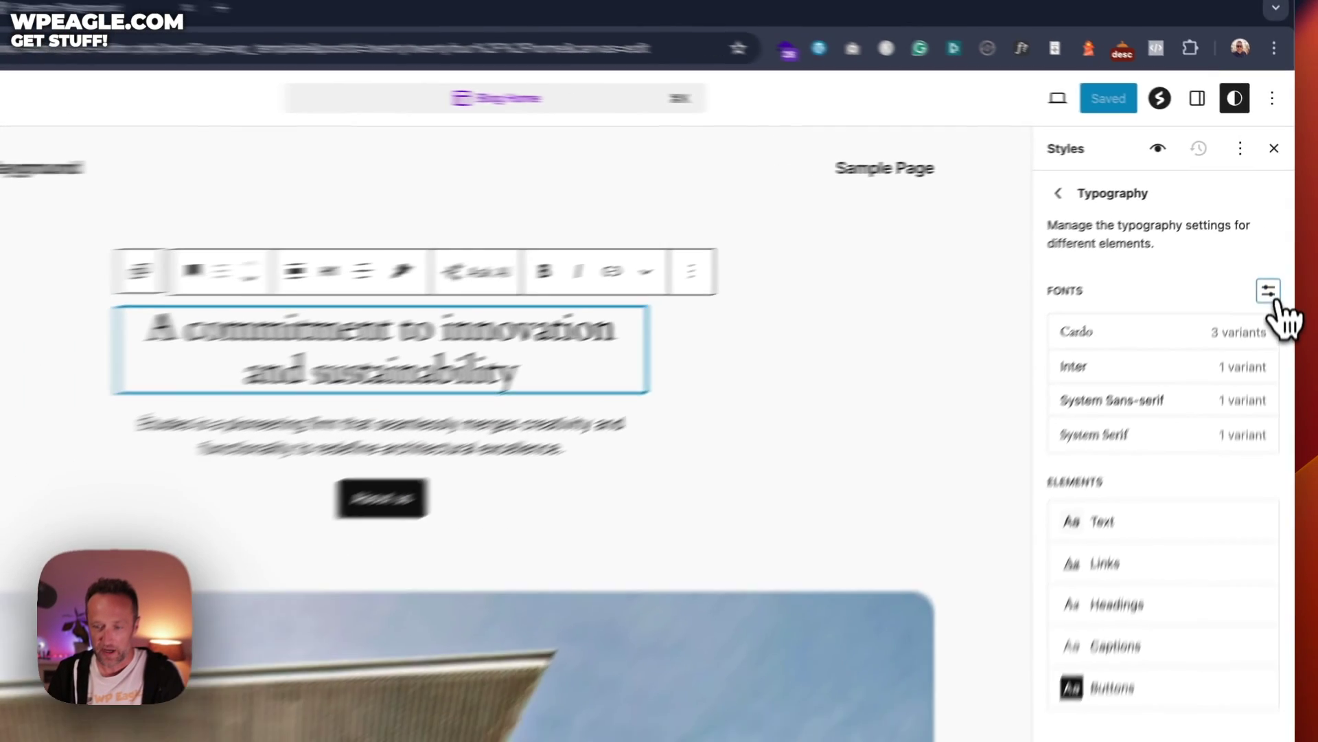
# Step: Browse the font library's Upload and Install Fonts tabs, then close it
pyautogui.click(1268, 291)
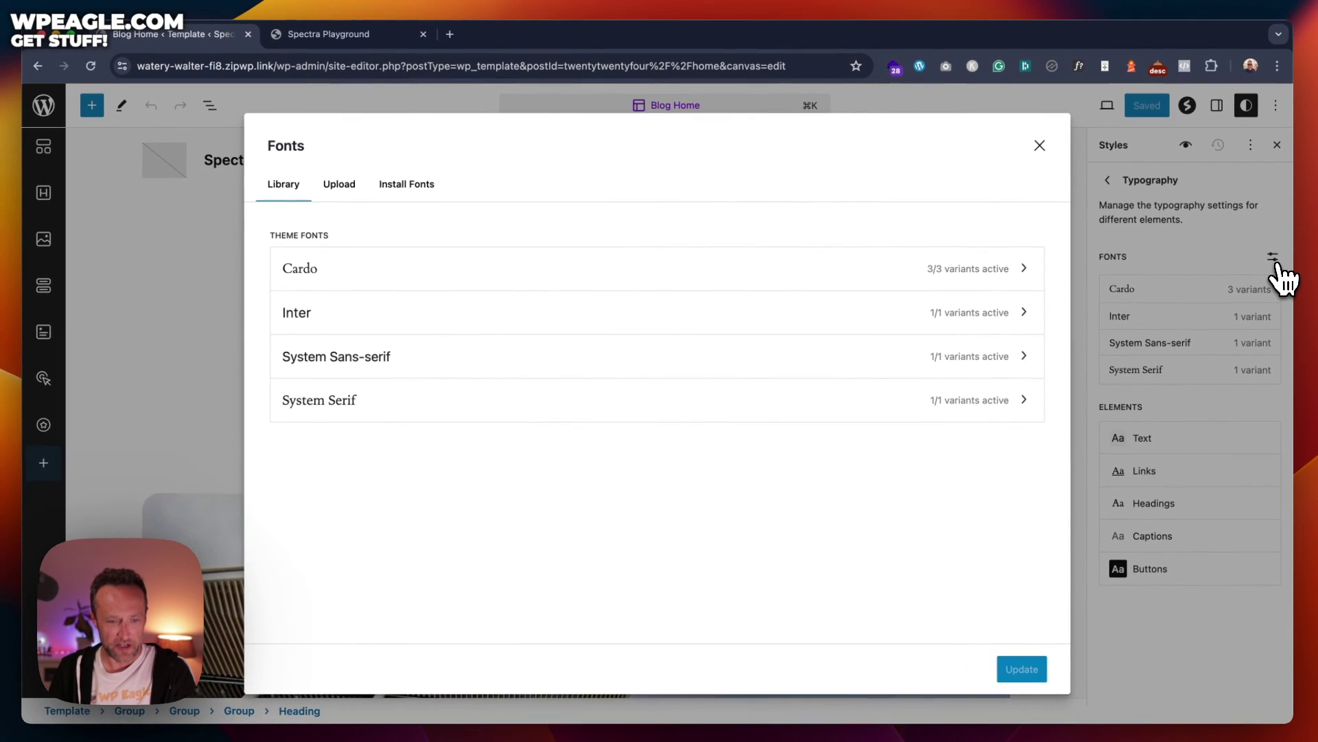
pyautogui.click(79, 197)
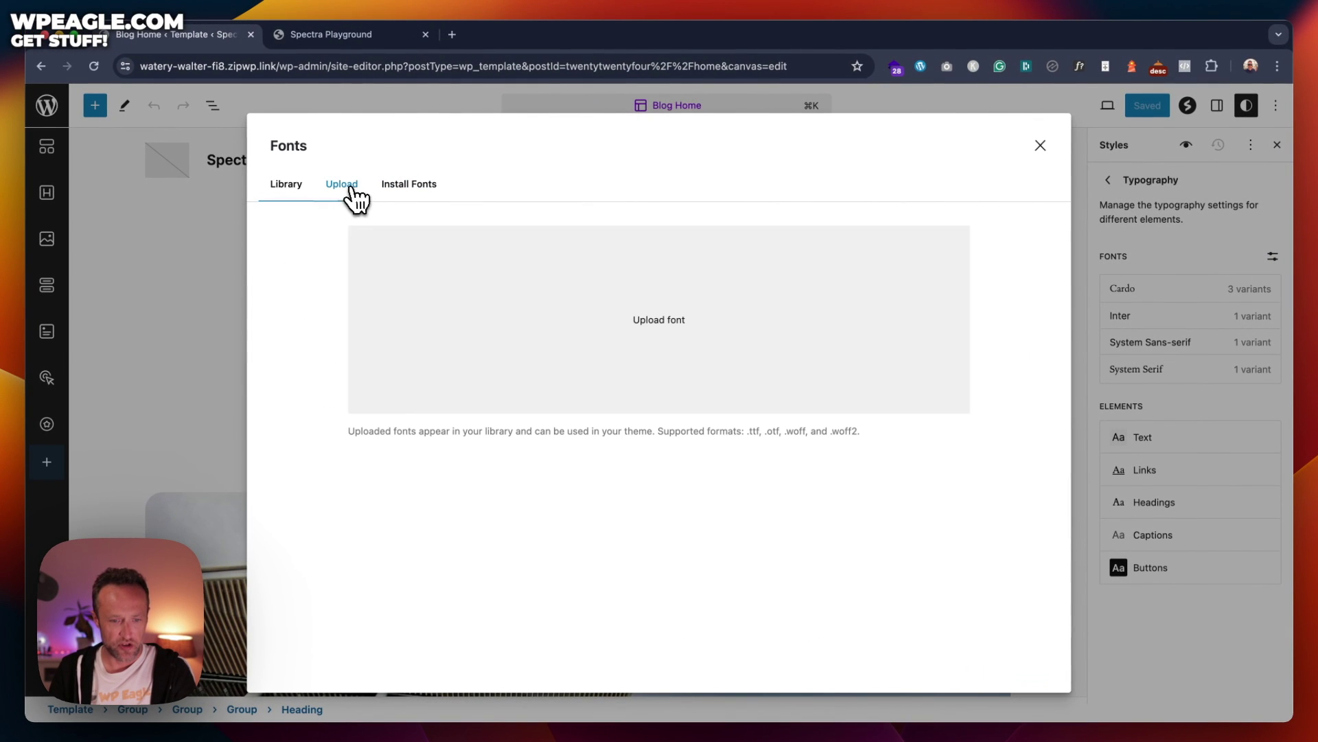
pyautogui.click(405, 185)
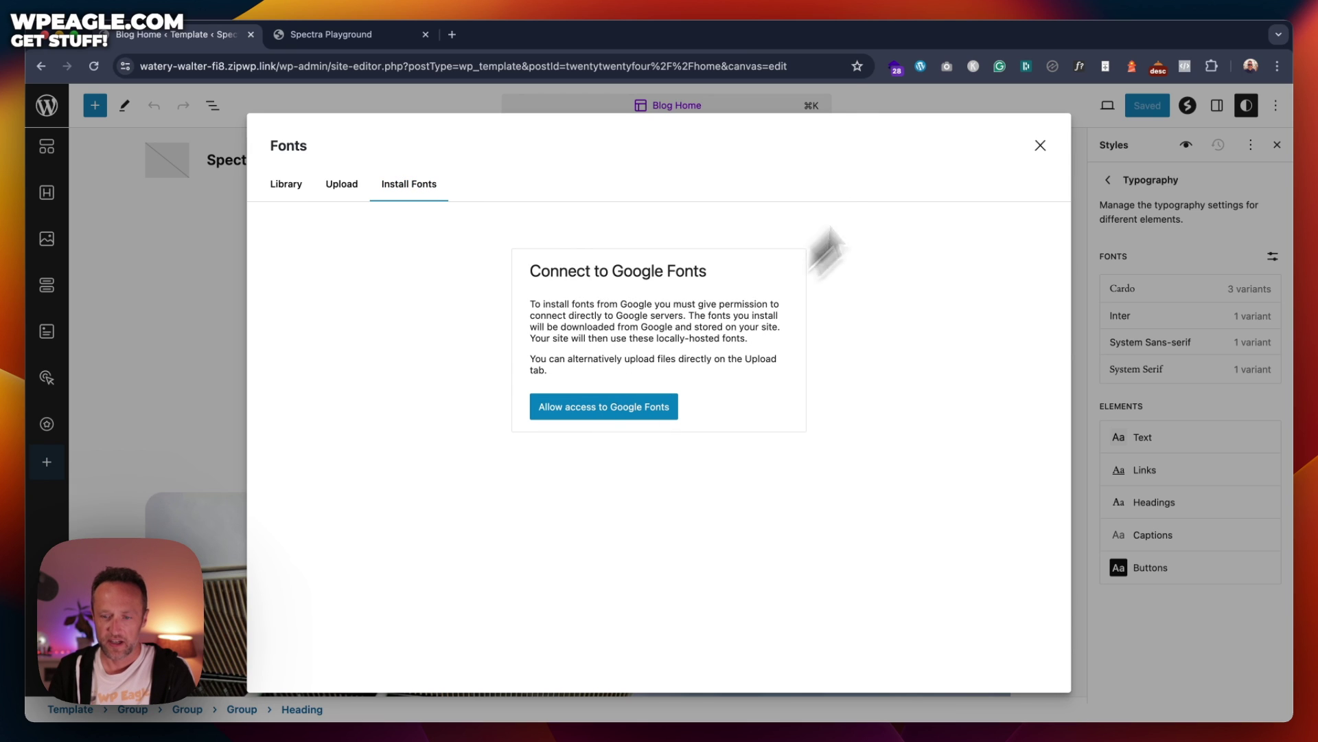
pyautogui.click(1041, 145)
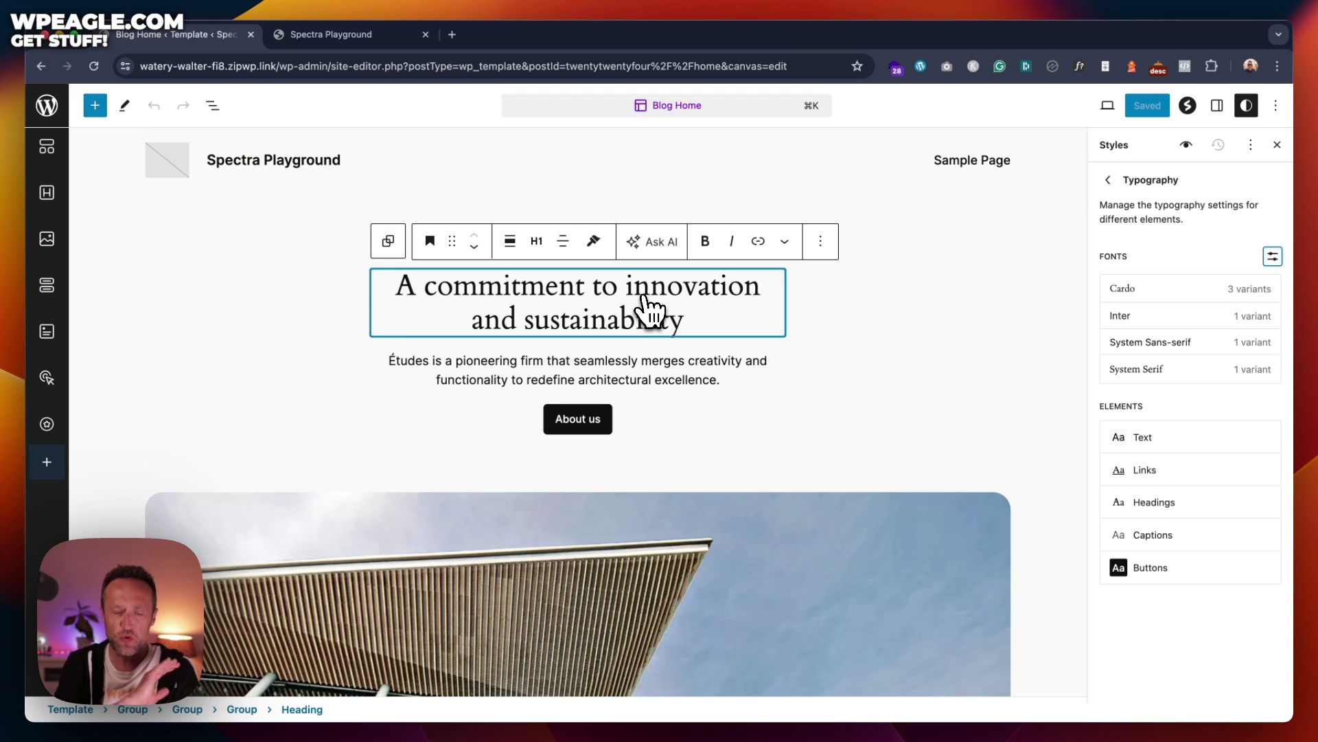
# Step: Exit the site editor, load the site's front end, and edit the untitled page from Pages
pyautogui.click(45, 109)
pyautogui.click(55, 177)
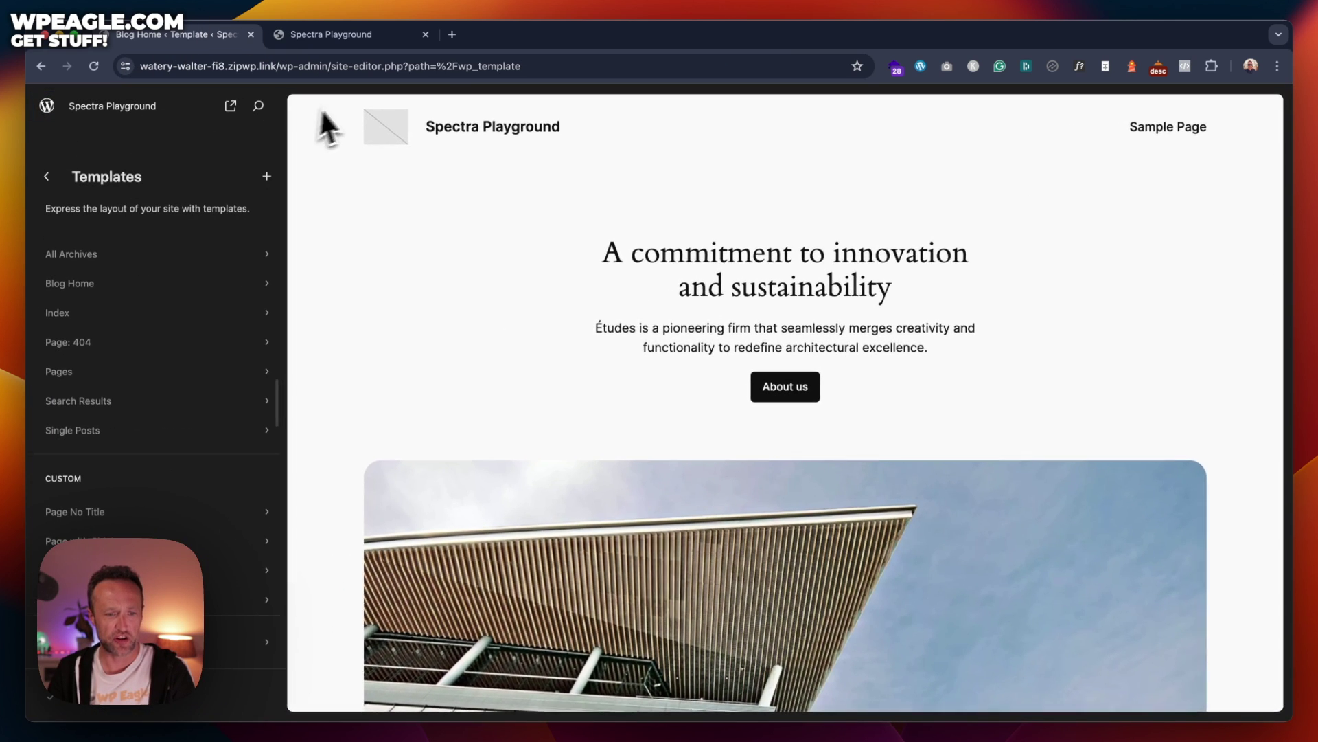
pyautogui.moveTo(279, 66); pyautogui.dragTo(521, 66)
pyautogui.press('BackSpace')
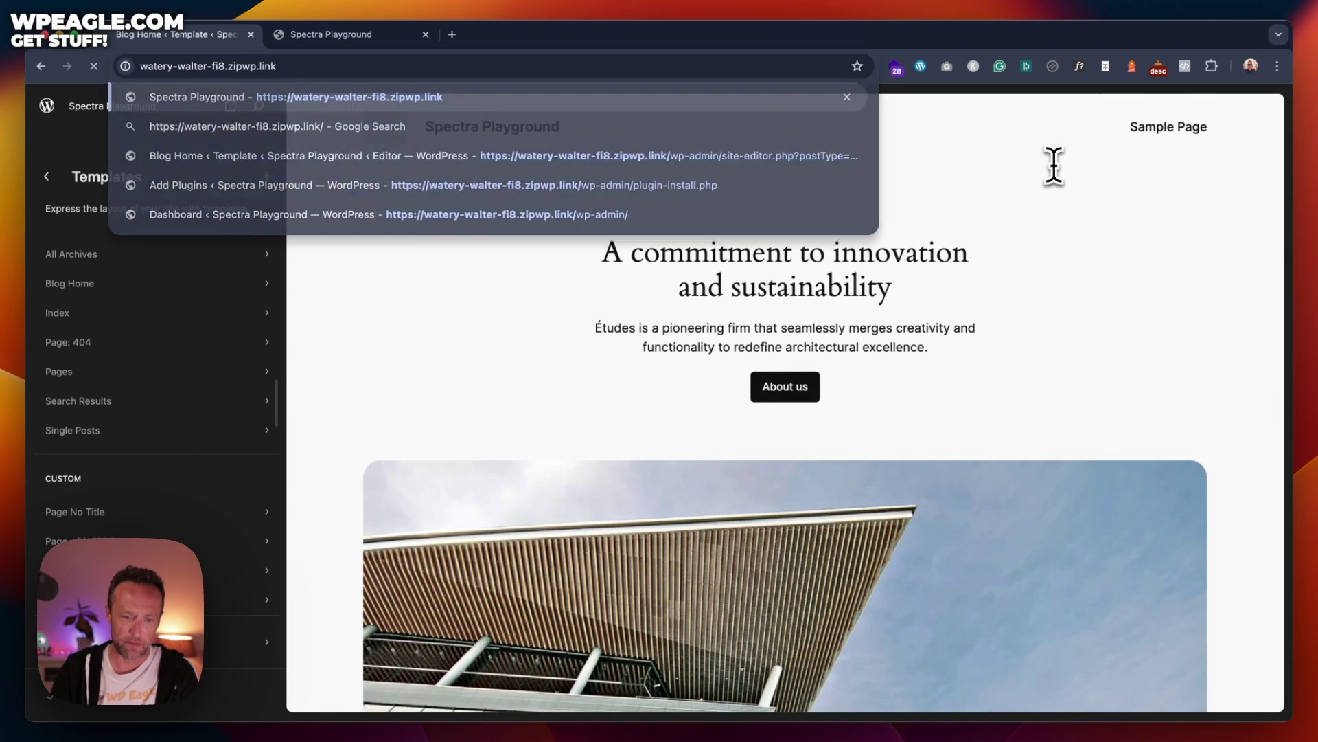
pyautogui.press('Return')
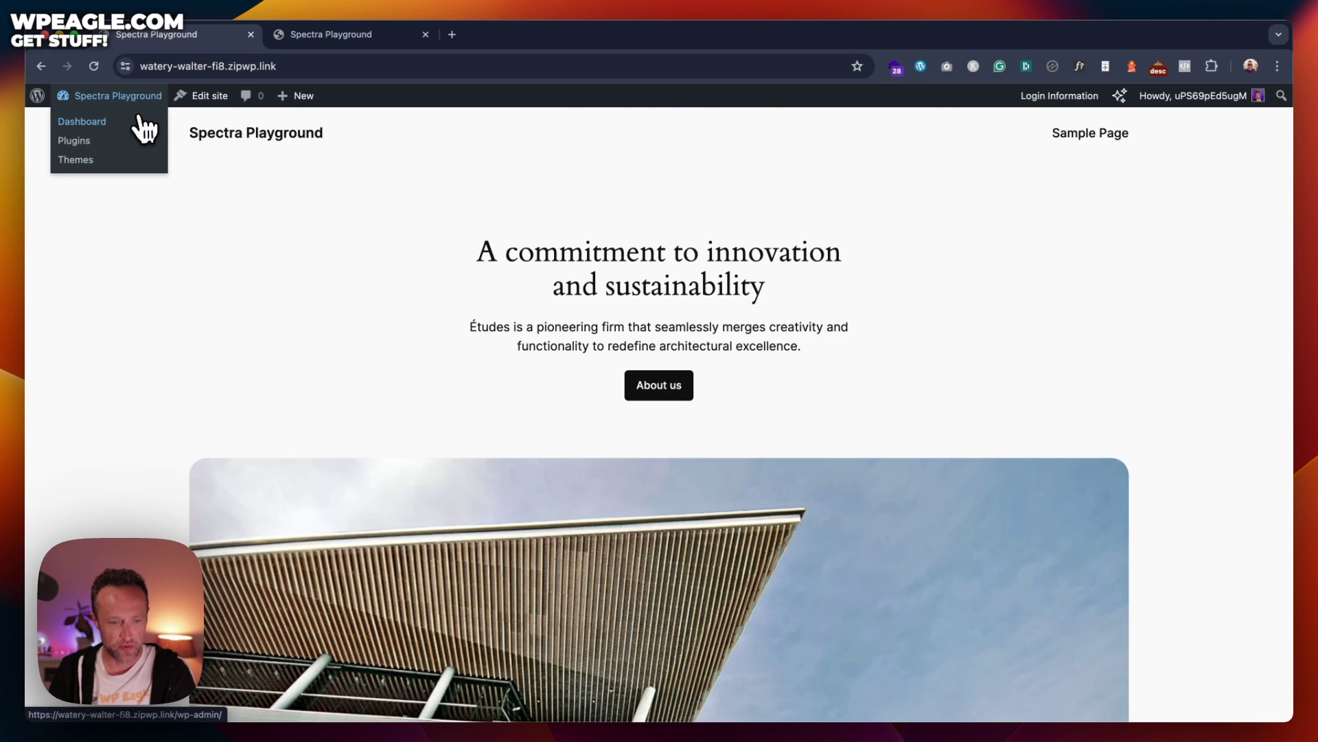
pyautogui.click(137, 122)
pyautogui.moveTo(96, 269)
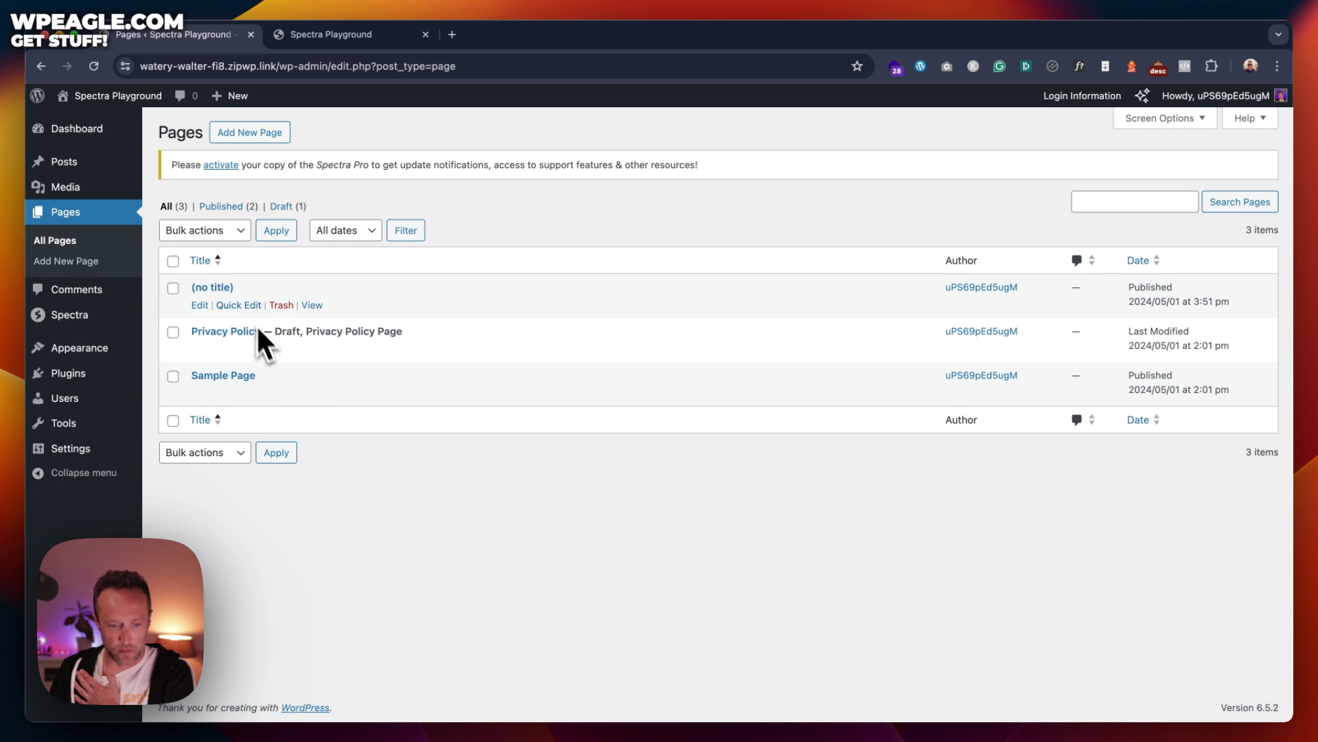
pyautogui.click(199, 305)
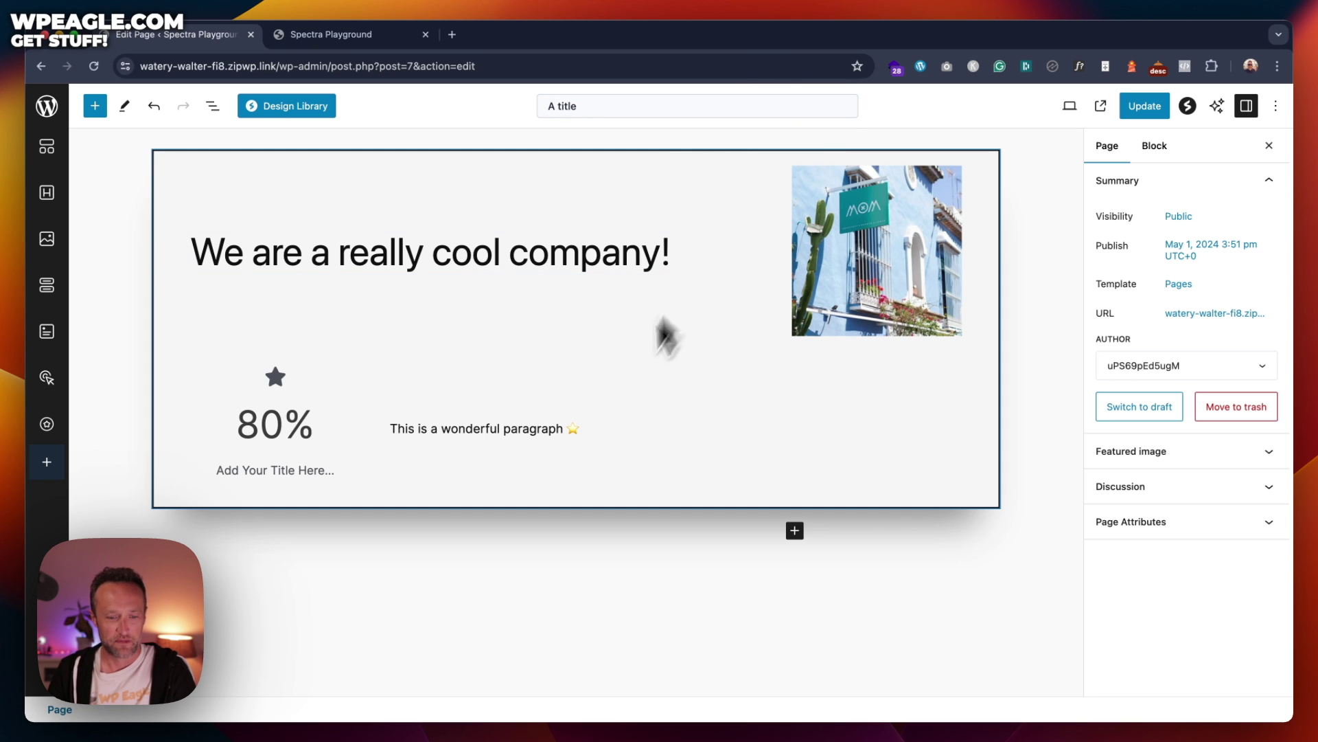
# Step: Delete the hero Spectra Container from List View, leaving only an empty paragraph block
pyautogui.click(212, 105)
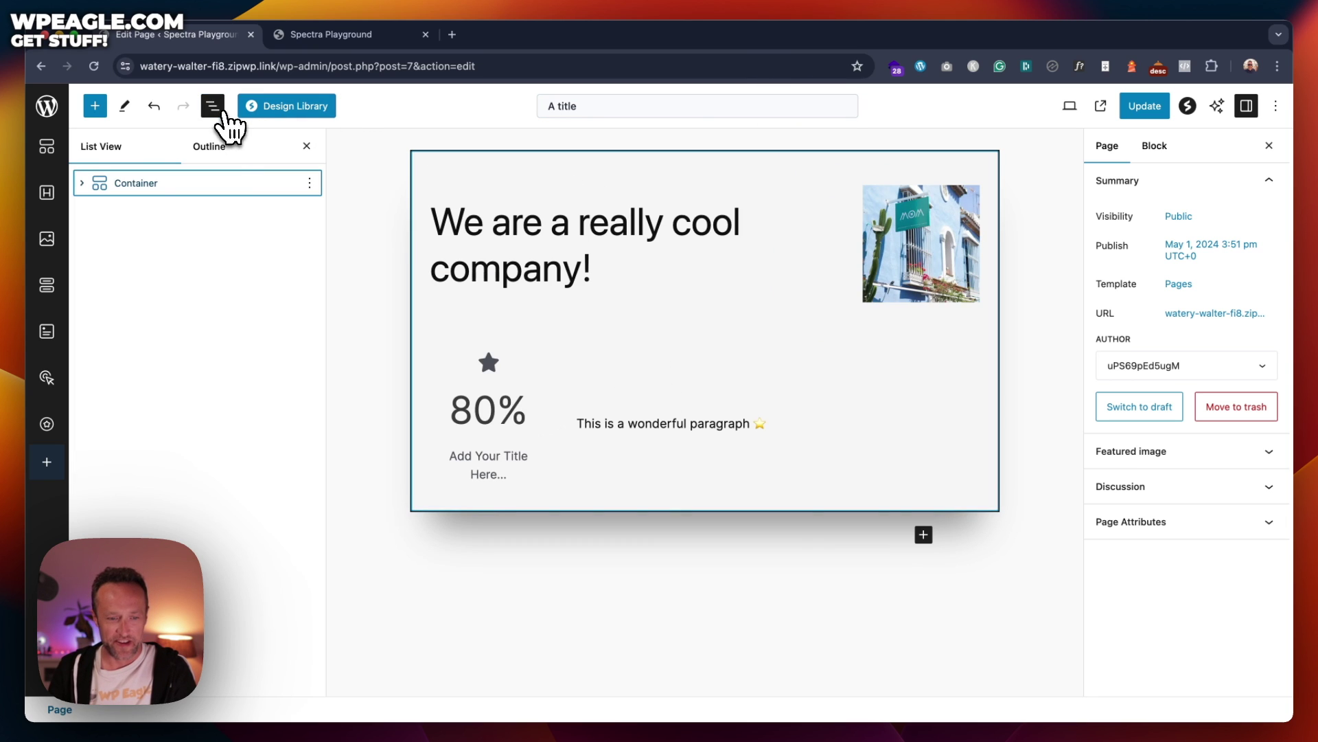
pyautogui.click(309, 182)
pyautogui.click(346, 483)
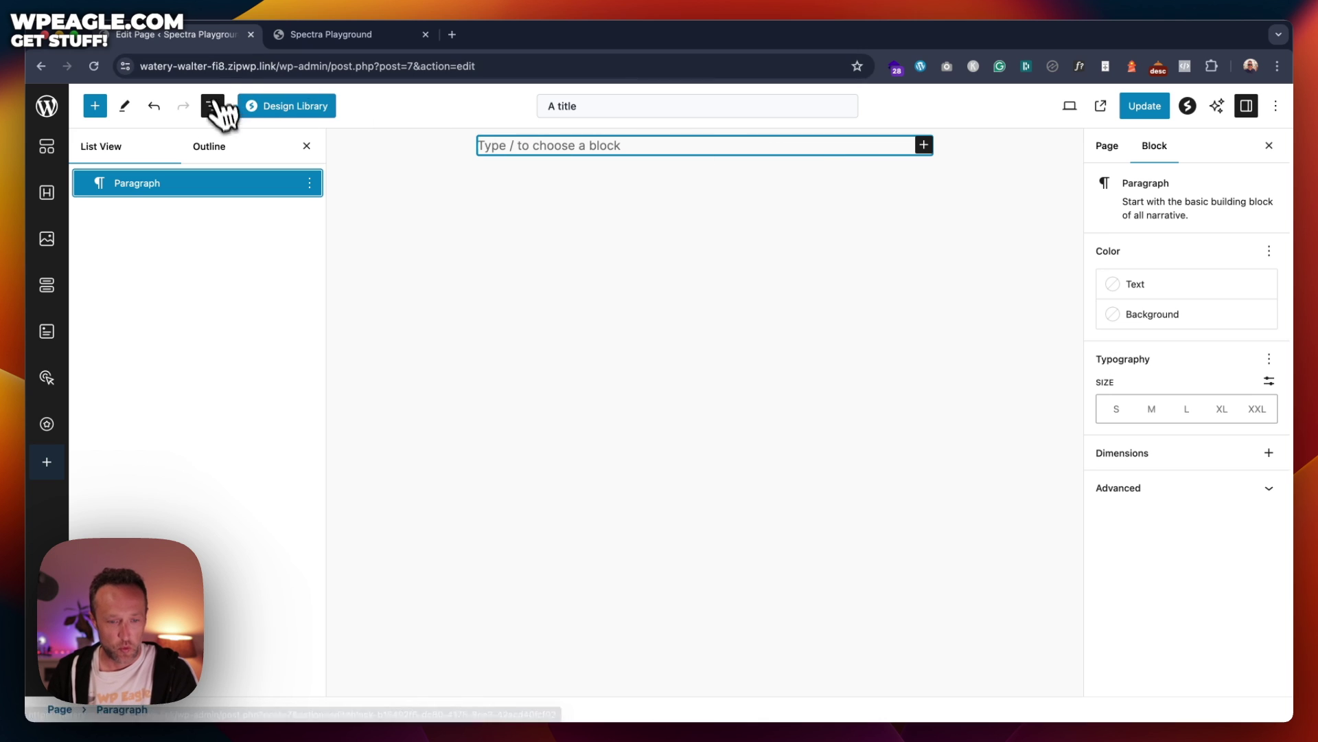
# Step: Open the Spectra Design Library, filter to Hero patterns and insert the first one
pyautogui.click(292, 107)
pyautogui.scroll(-5, 645, 405)
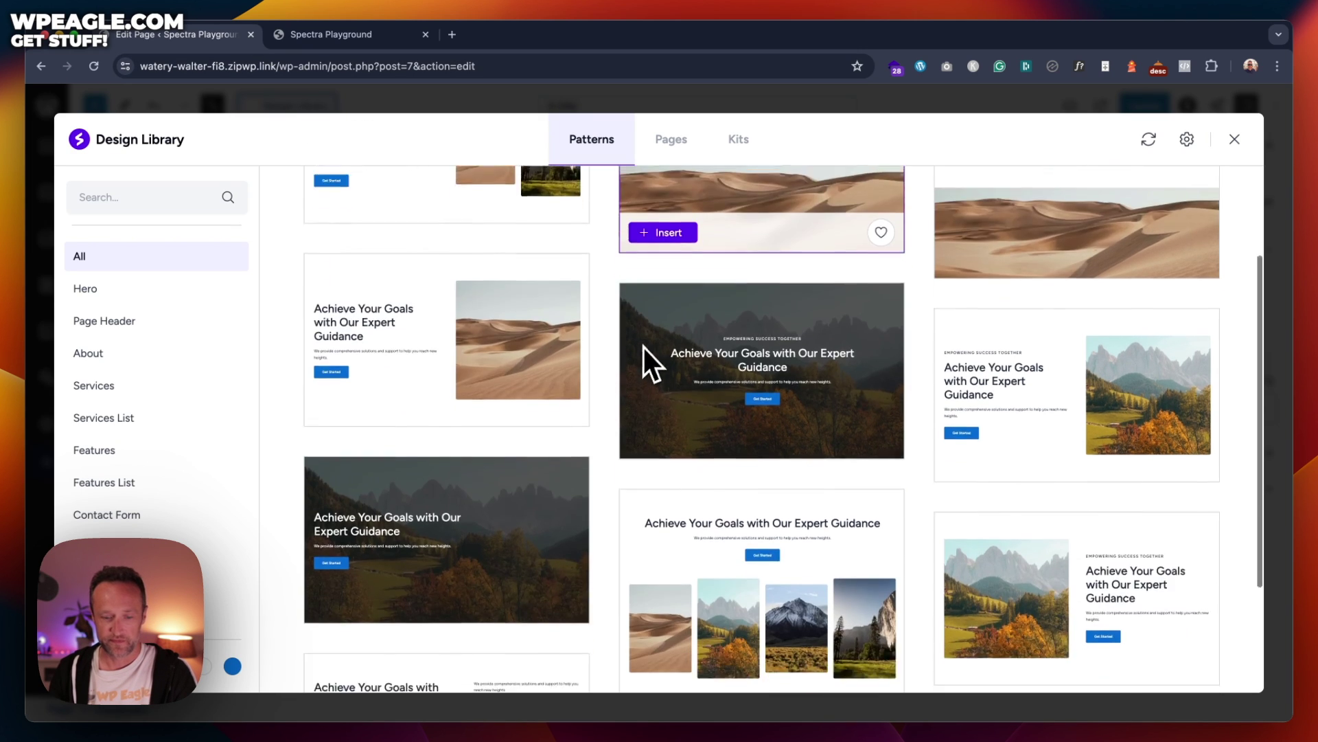
pyautogui.scroll(-4, 666, 299)
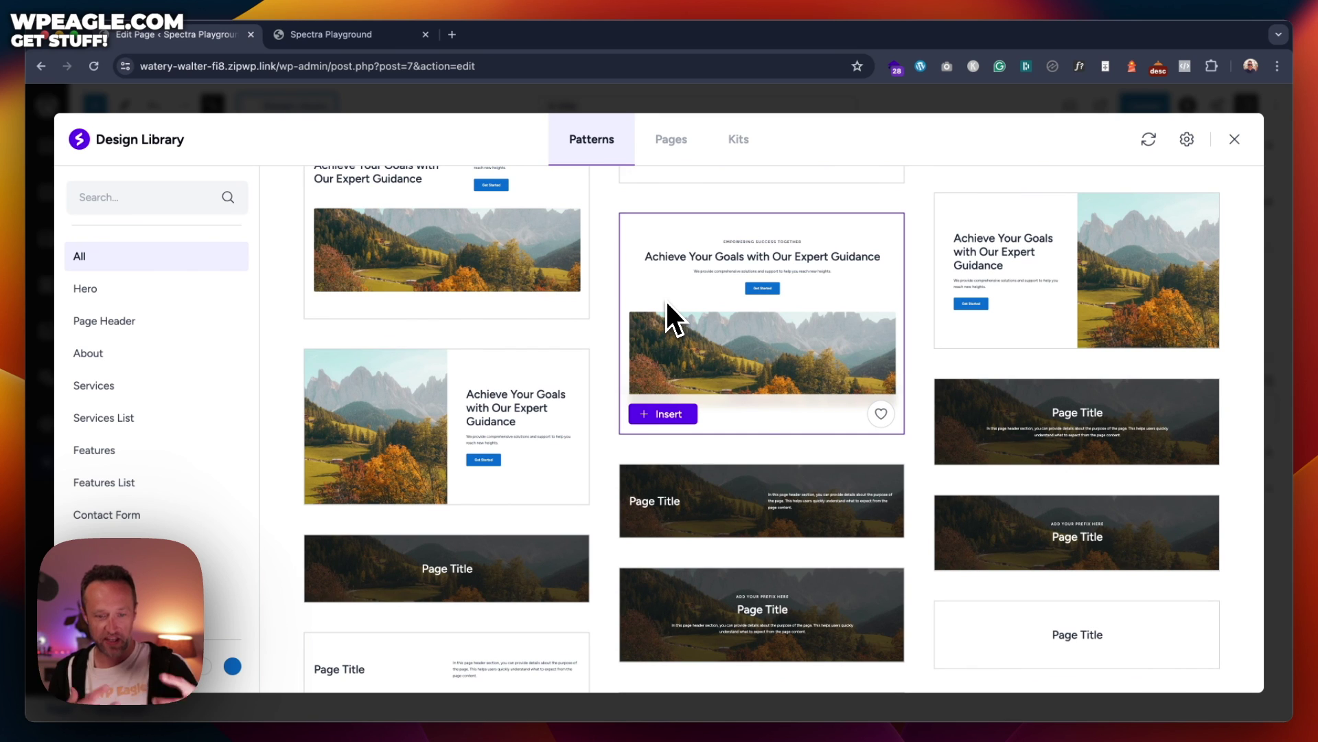
pyautogui.scroll(9, 666, 299)
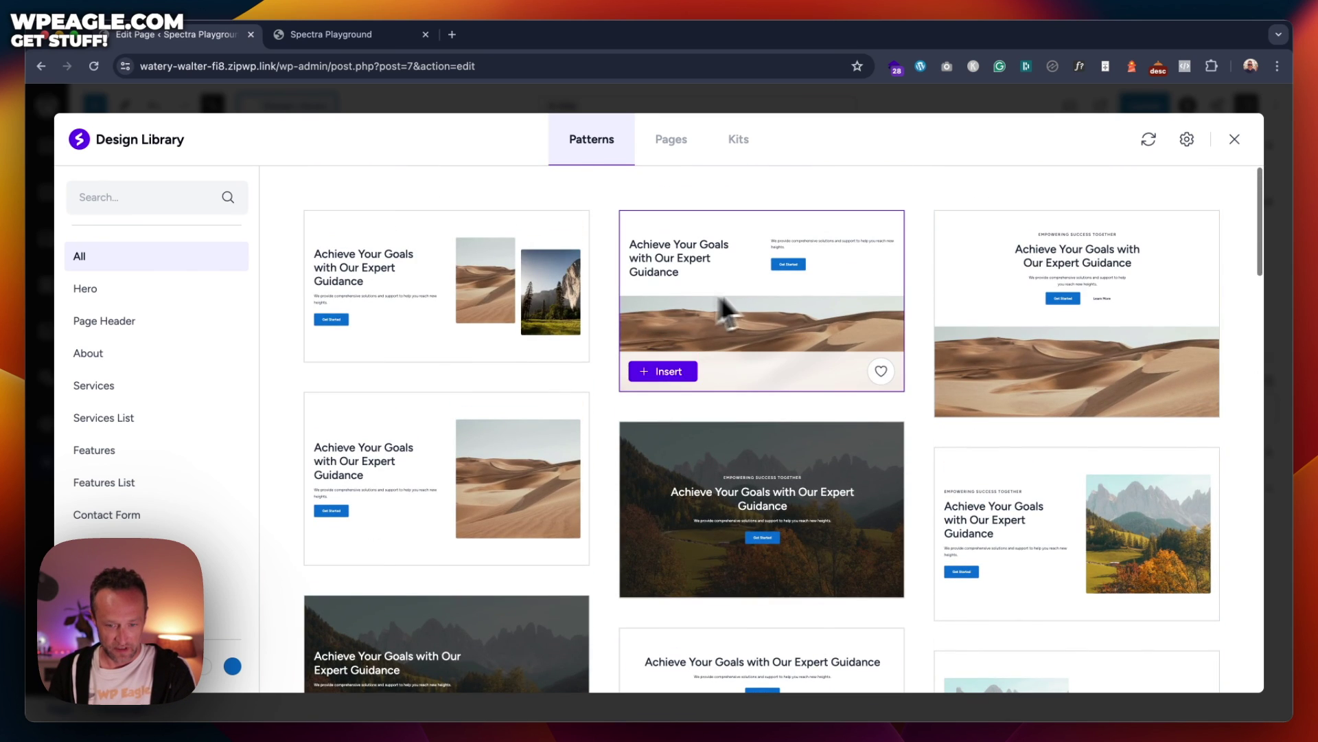
pyautogui.click(172, 302)
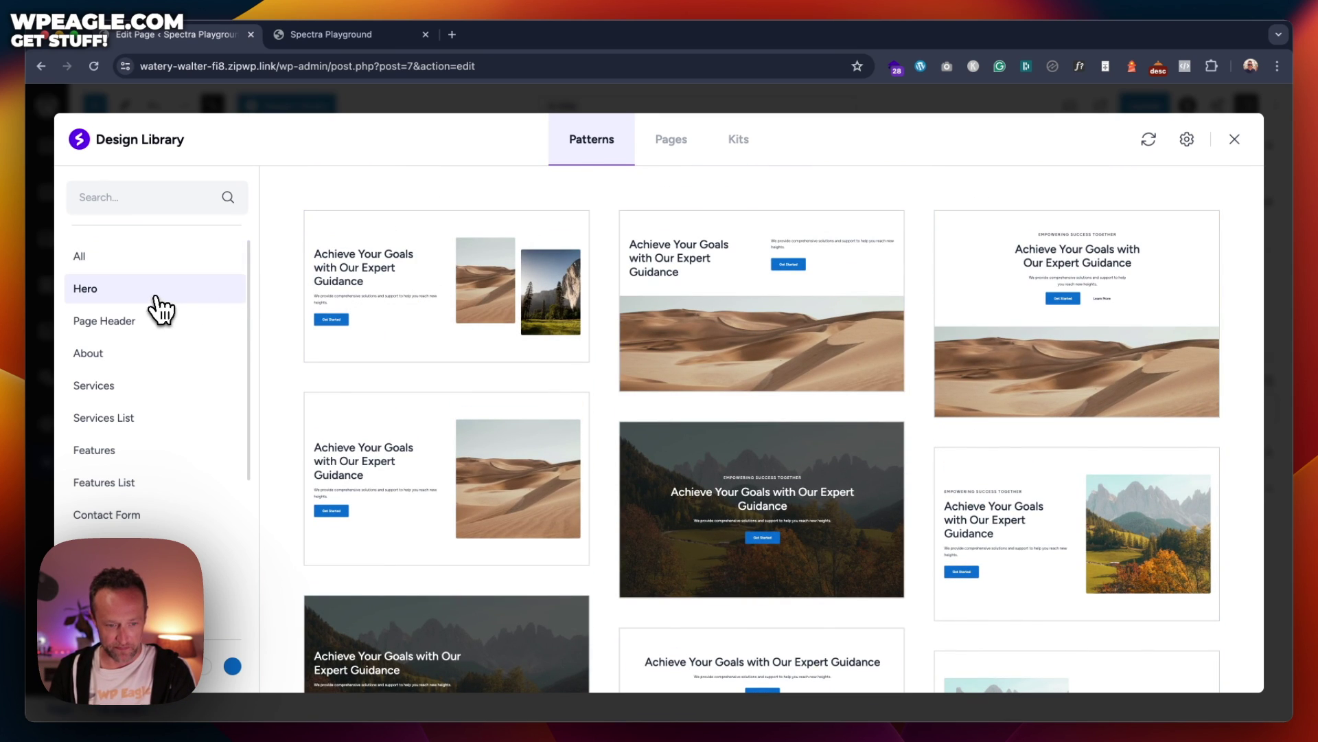
pyautogui.scroll(-2, 587, 261)
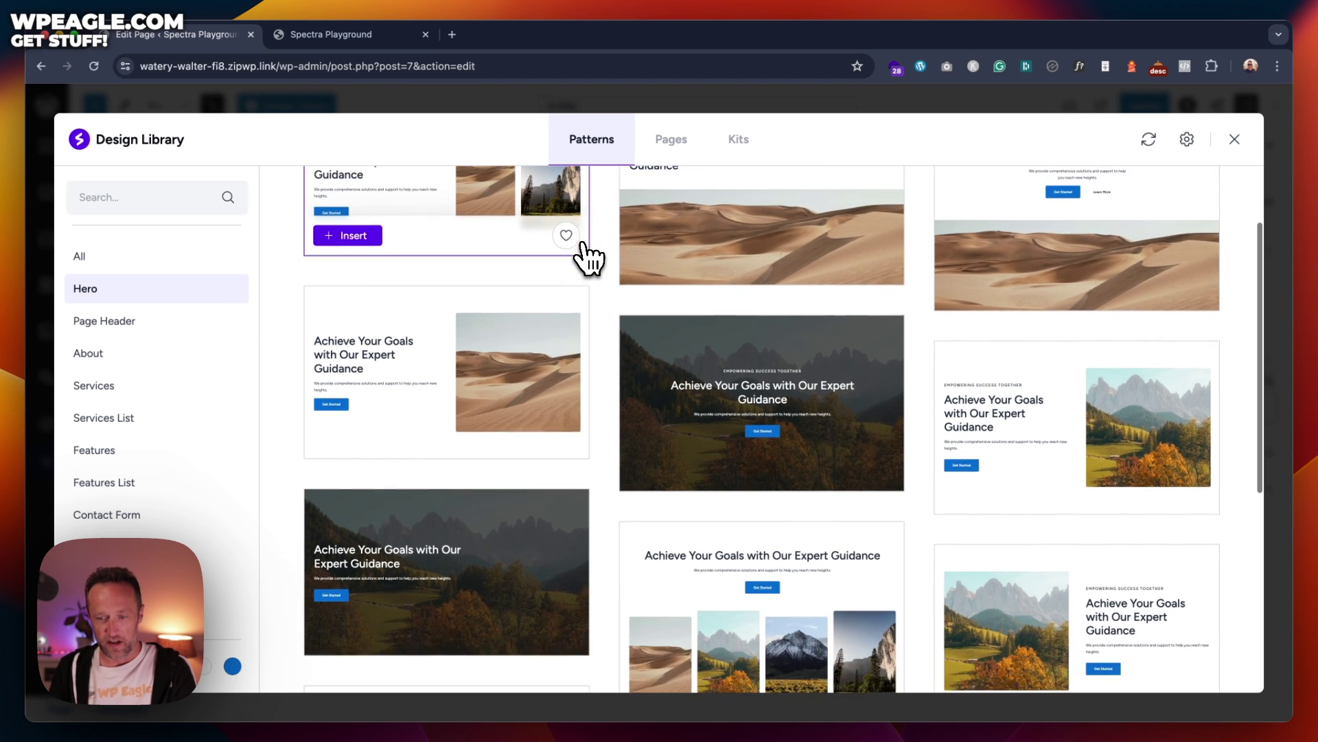
pyautogui.scroll(2, 587, 260)
pyautogui.click(352, 341)
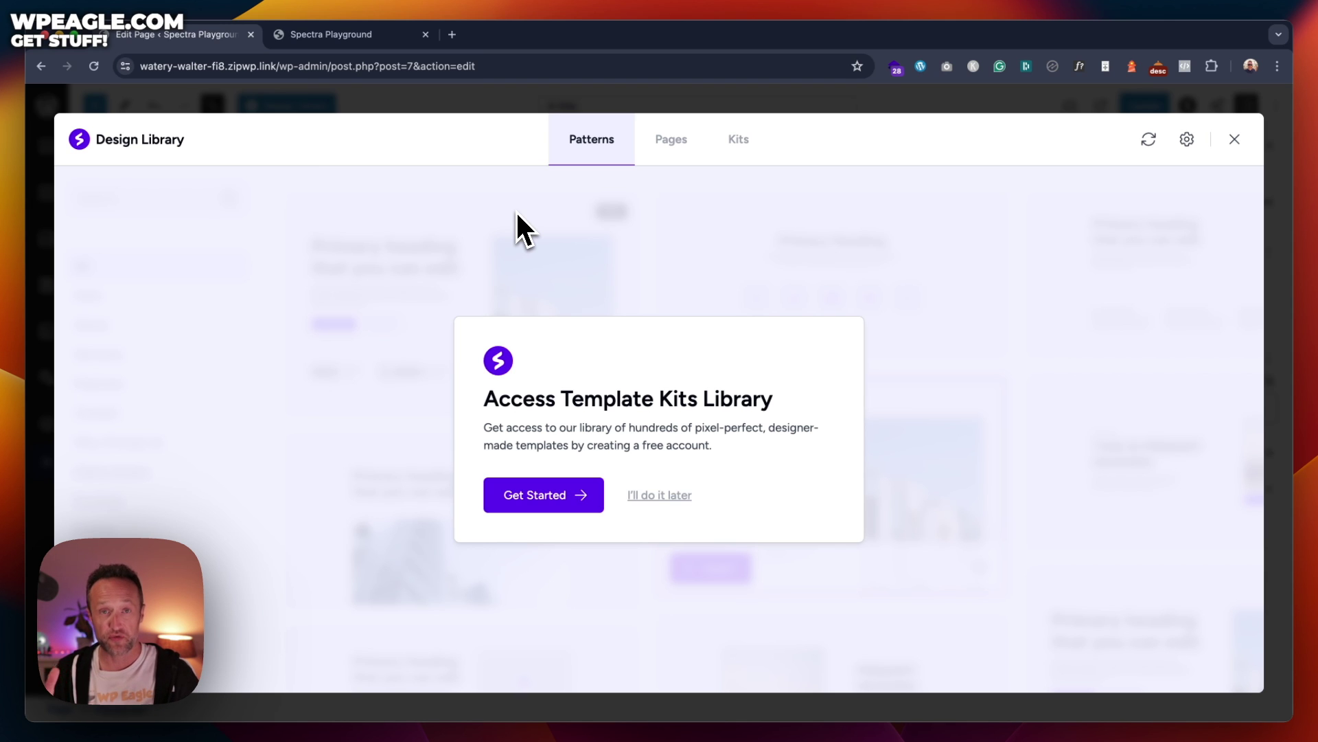
# Step: Start the free library account sign-up and connect the ZipWP account to the Spectra Playground site
pyautogui.click(560, 497)
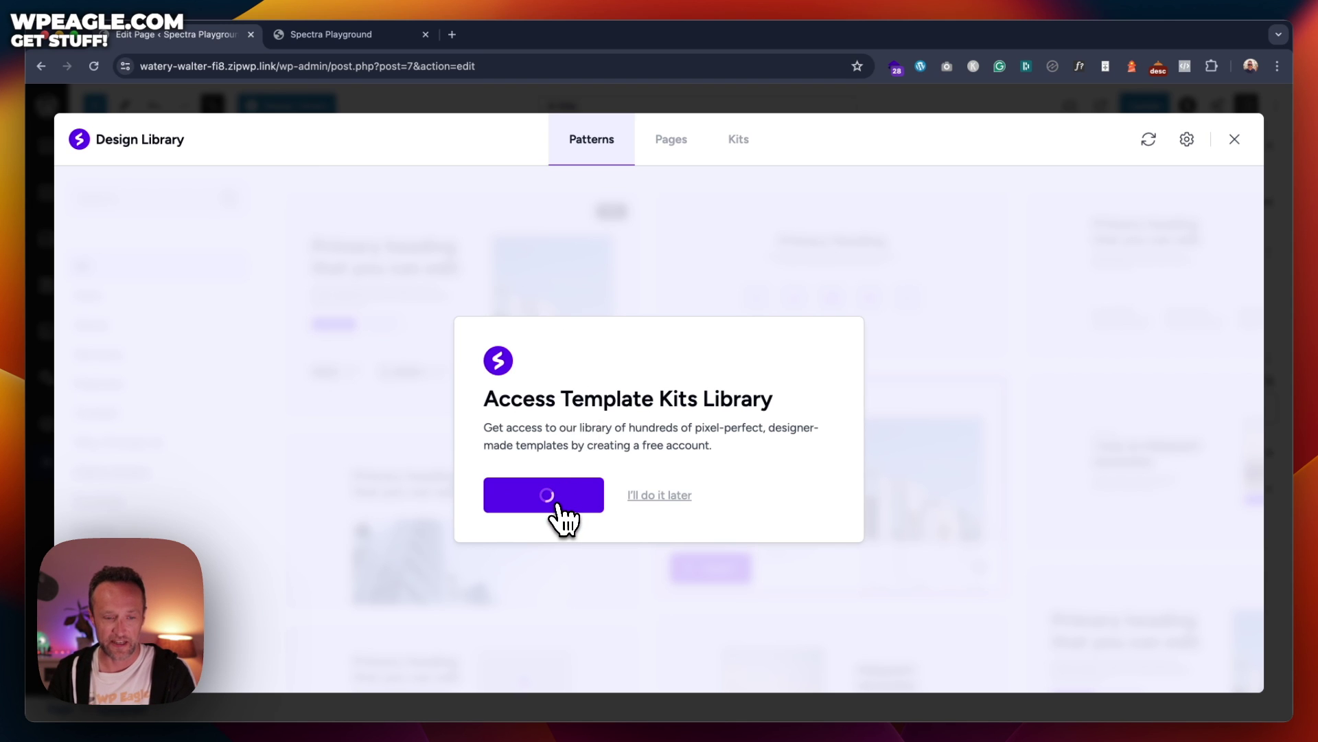
pyautogui.click(707, 304)
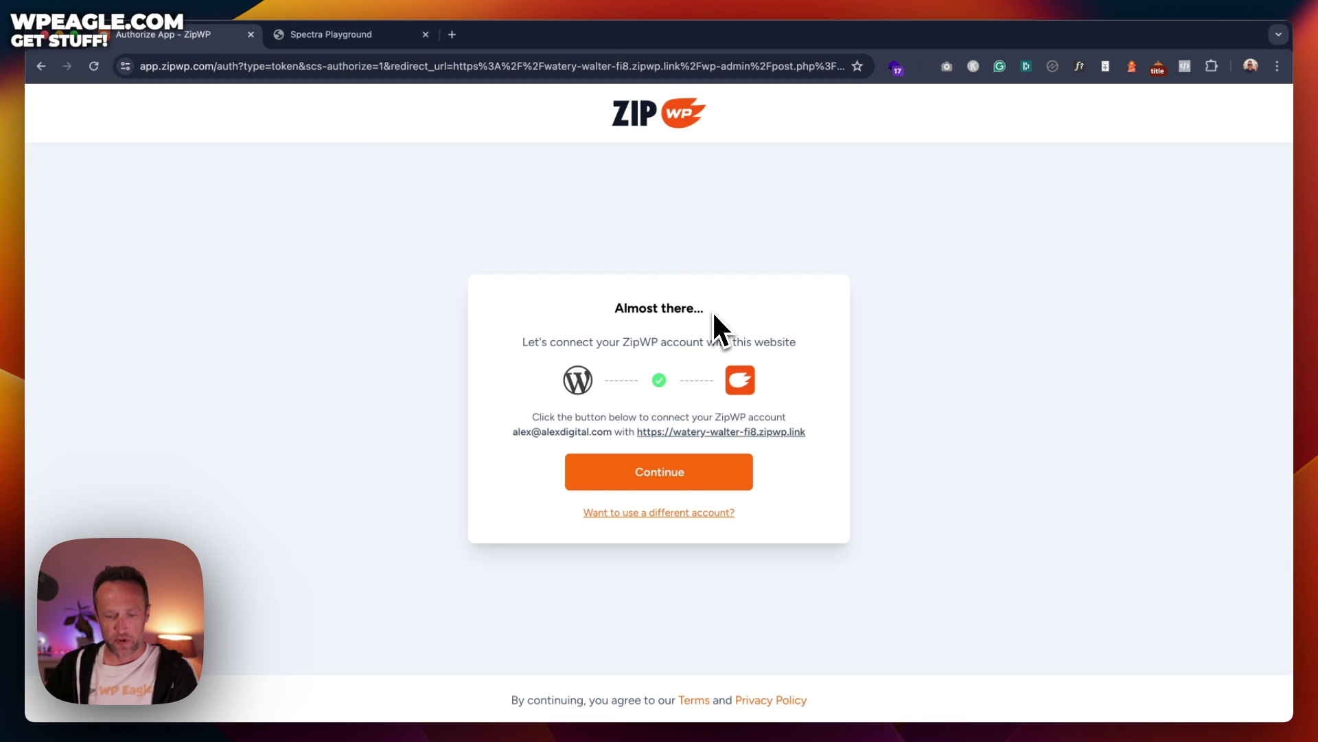
pyautogui.click(648, 473)
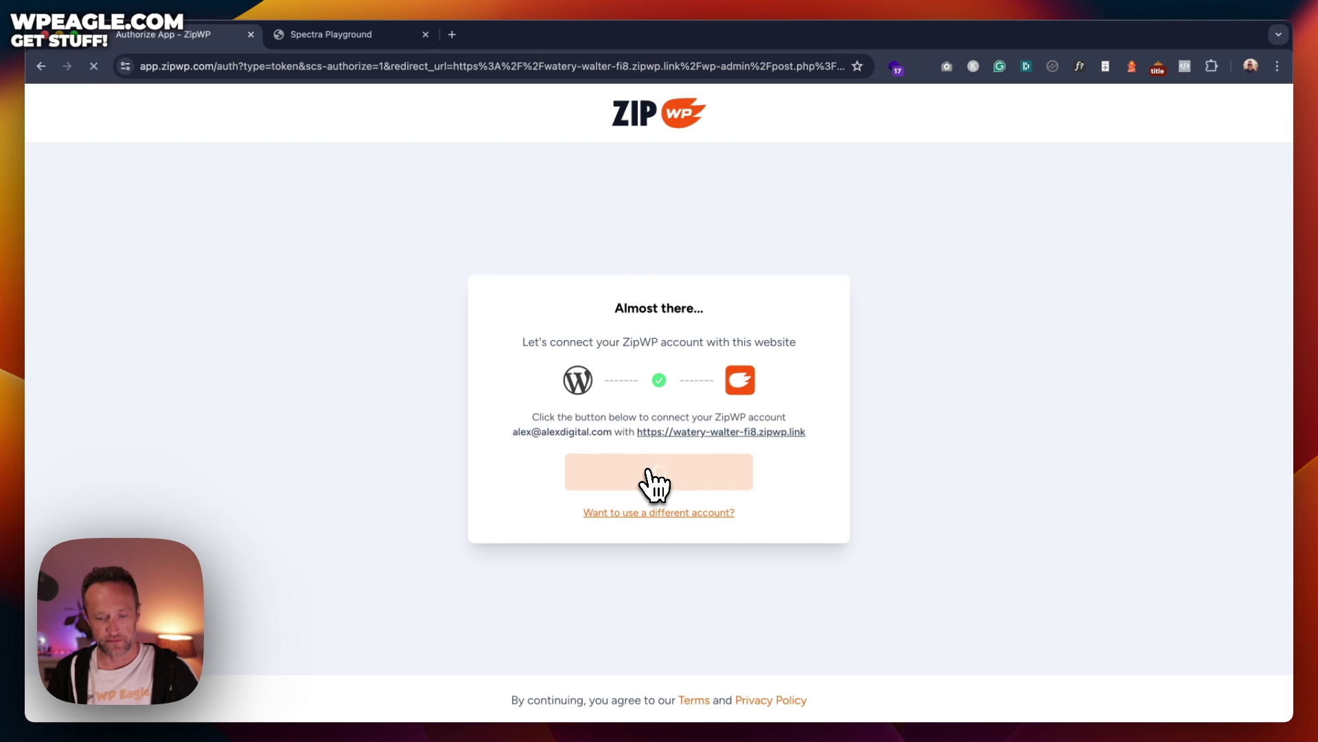
# Step: Search Google for 'spectra wordpress' and open the wpspectra.com site in its own tab
pyautogui.hotkey('ctrl', 't')
pyautogui.write('spe')
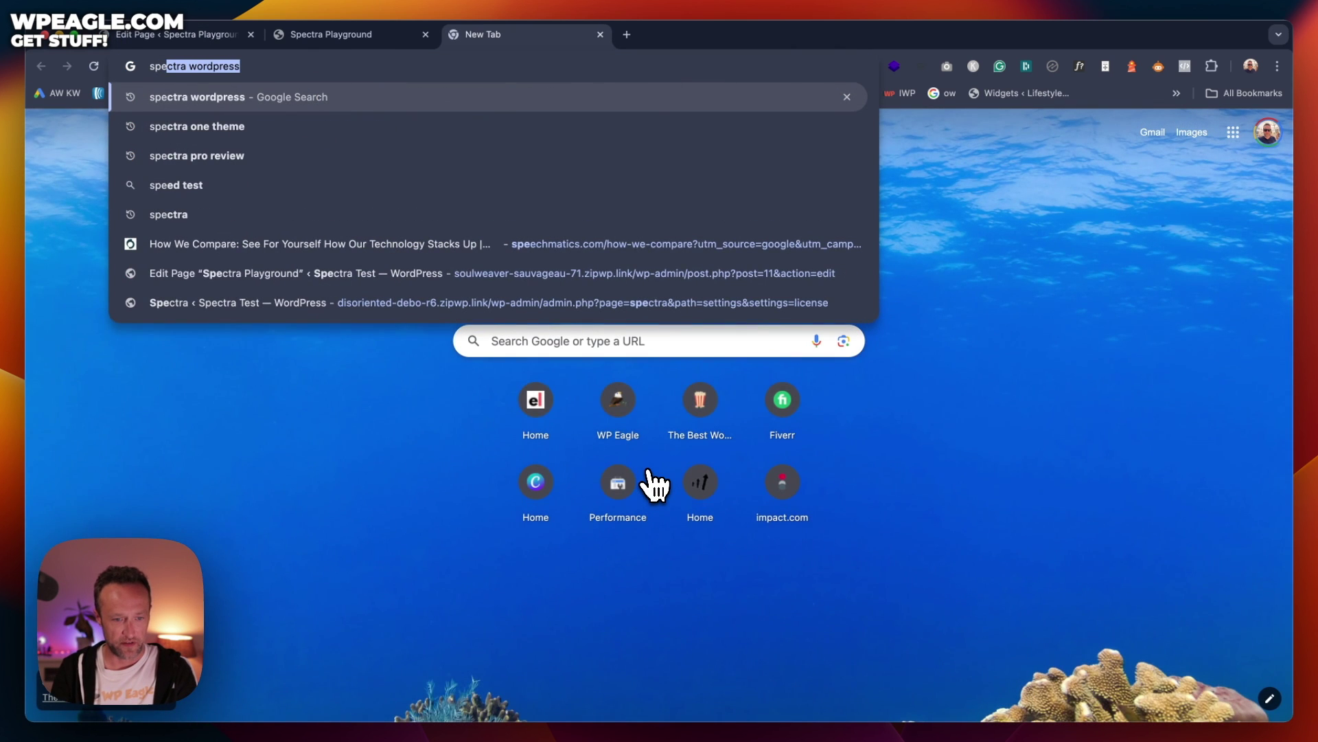
pyautogui.press('Return')
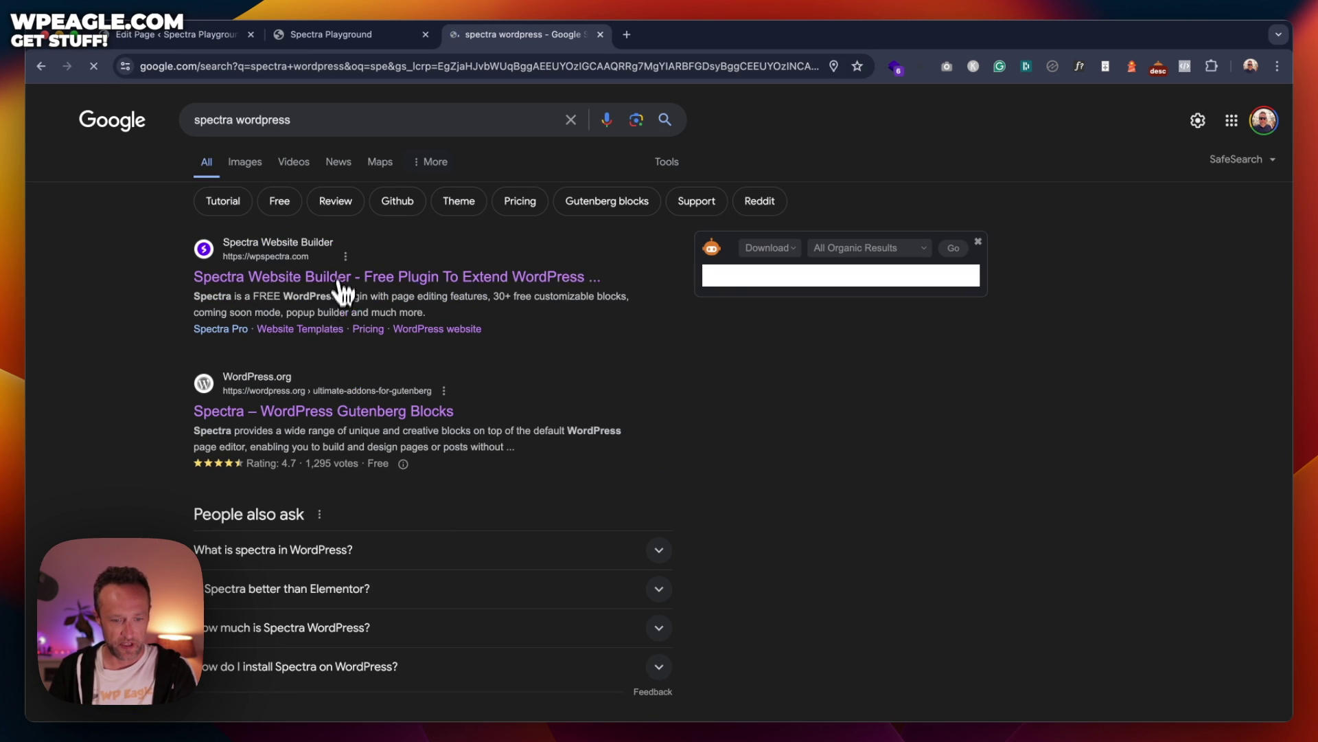
pyautogui.click(346, 278)
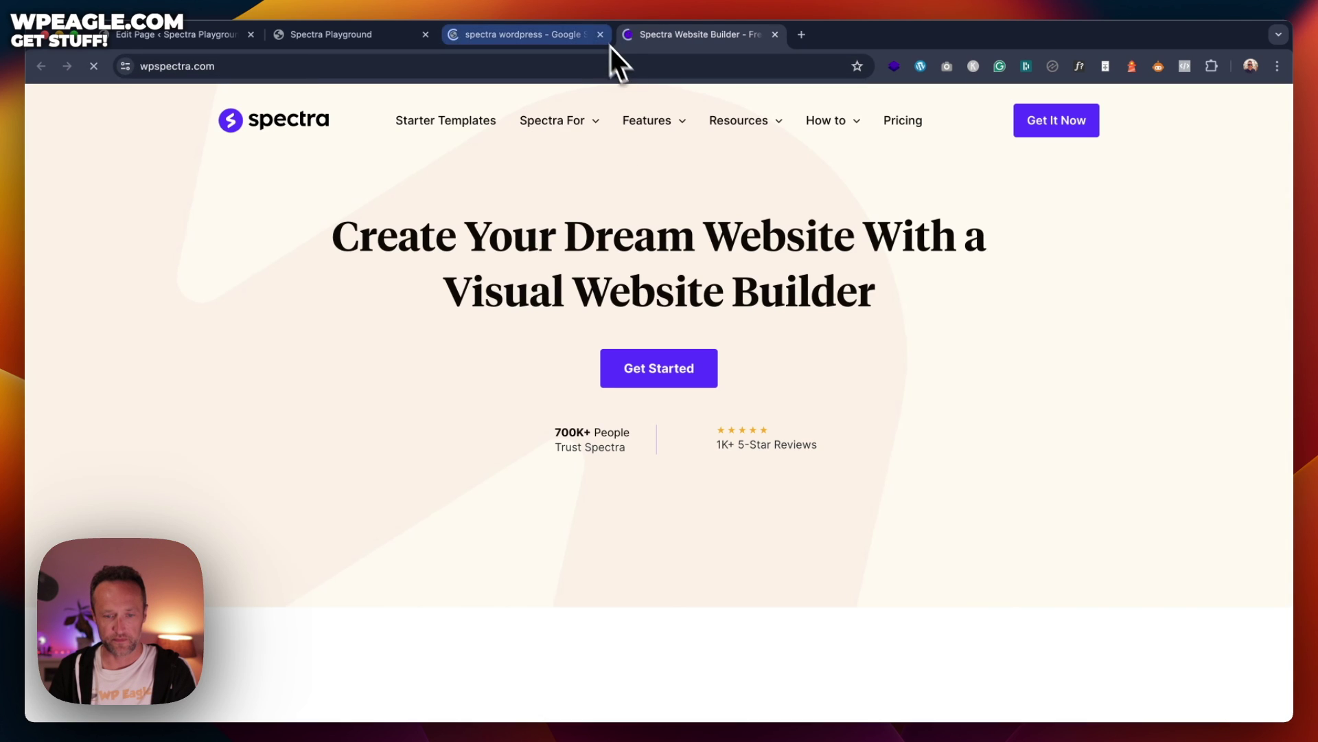
pyautogui.click(599, 33)
# Step: Visit the Astra Theme site from the Spectra footer, close it, and return to the Edit Page tab
pyautogui.scroll(-10, 584, 160)
pyautogui.scroll(-15, 583, 169)
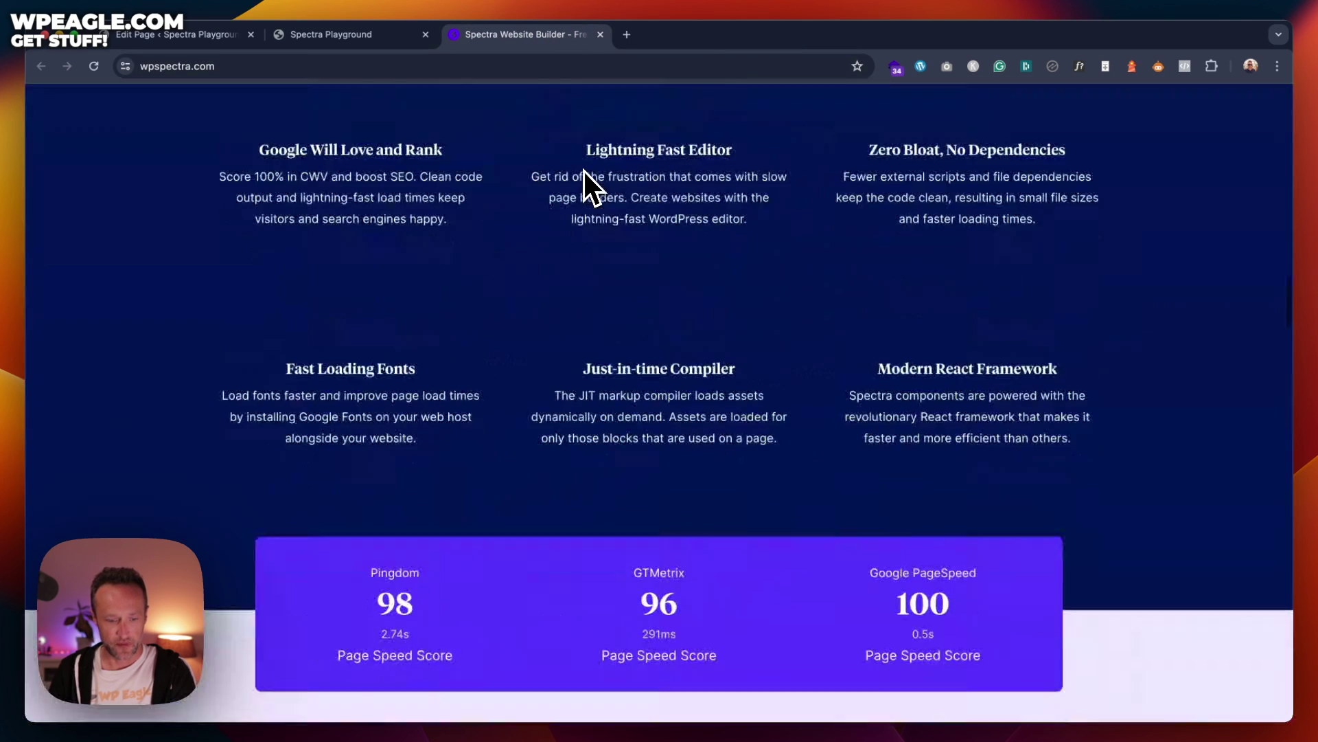
pyautogui.scroll(-10, 583, 169)
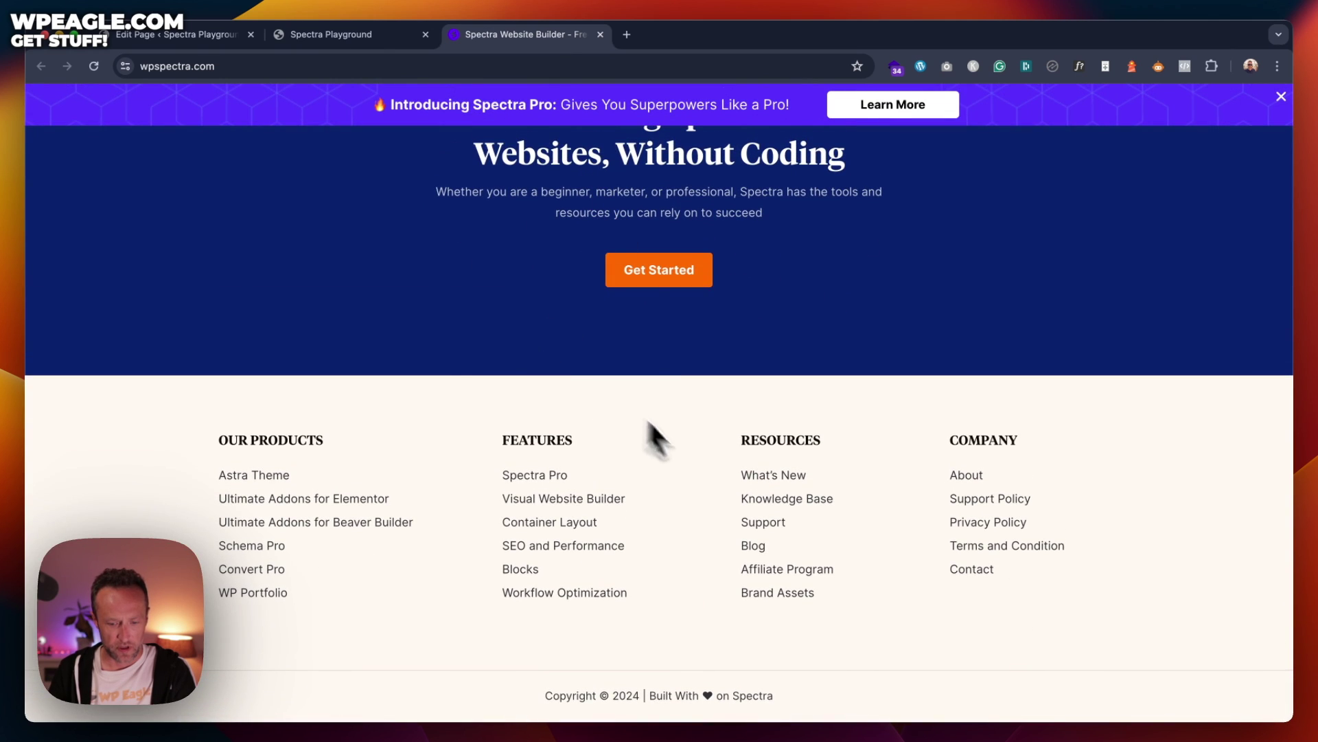
pyautogui.click(273, 476)
pyautogui.scroll(-15, 577, 291)
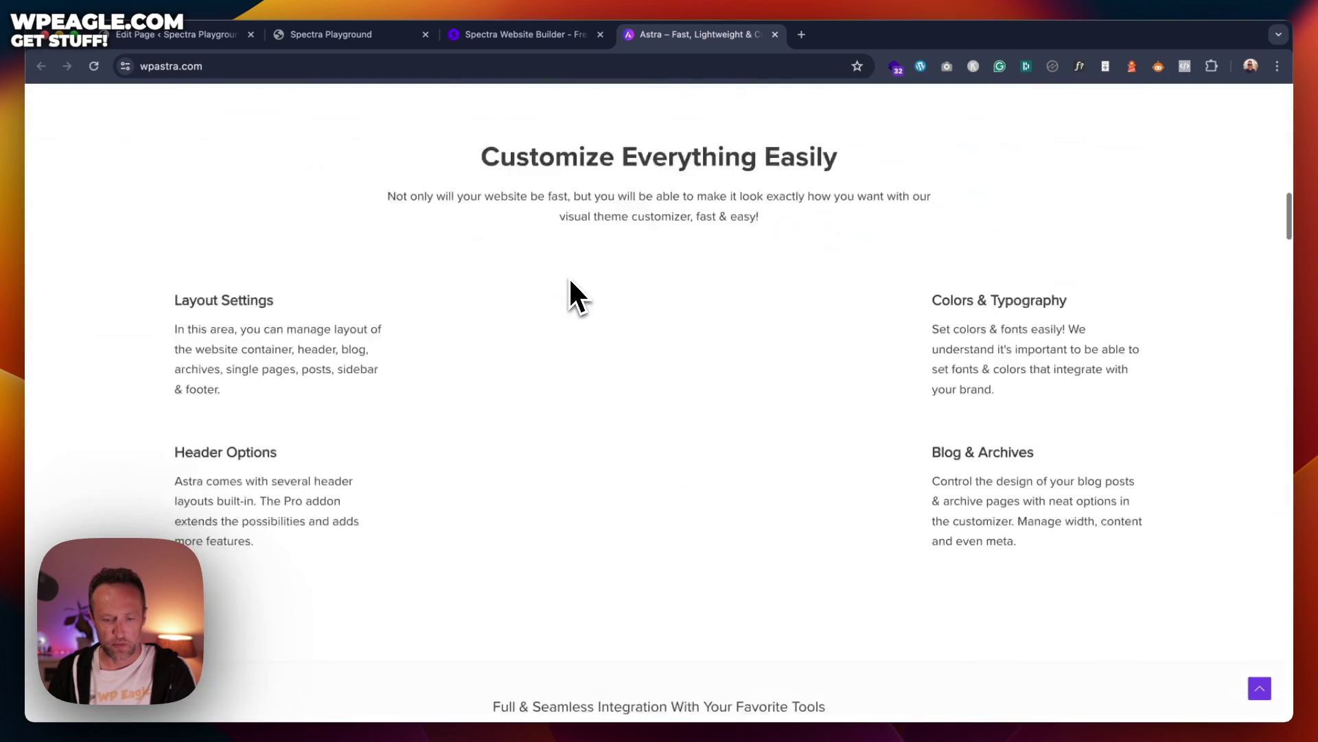
pyautogui.scroll(-15, 569, 282)
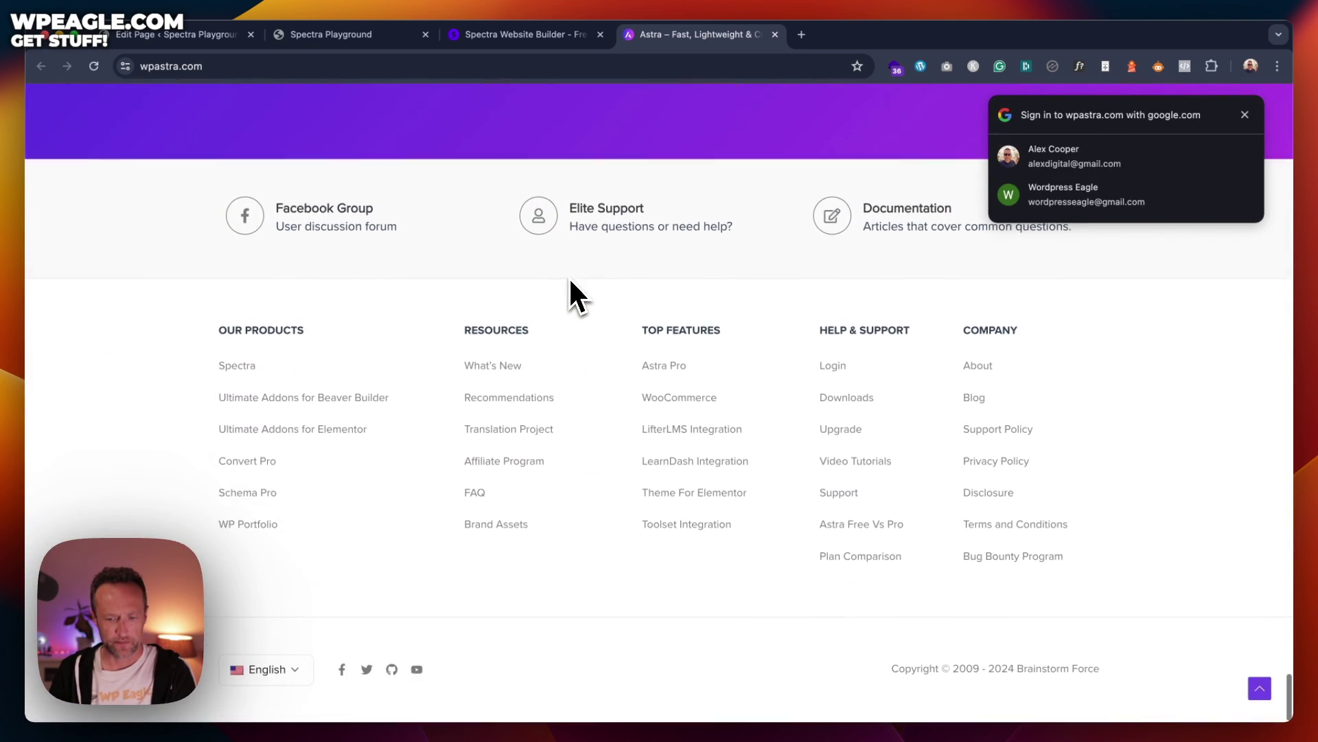
pyautogui.scroll(10, 569, 276)
pyautogui.scroll(15, 570, 279)
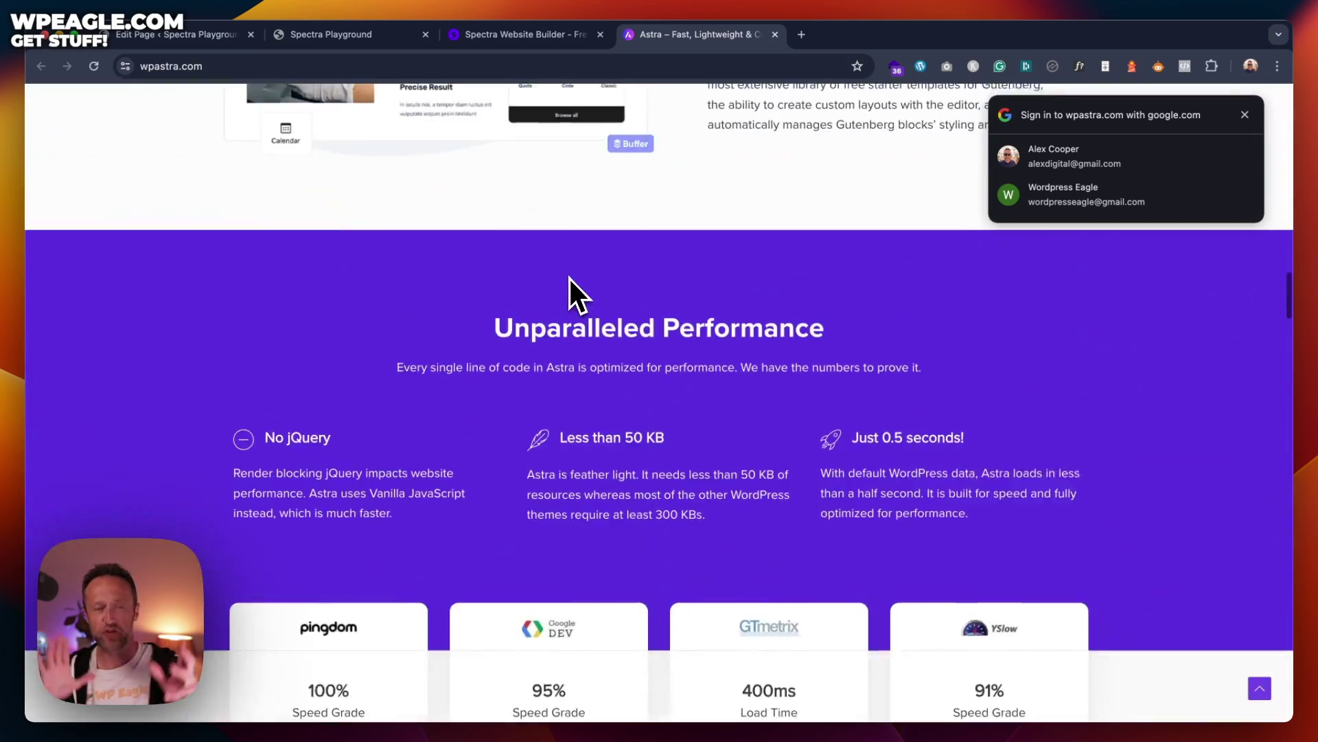
pyautogui.scroll(15, 569, 276)
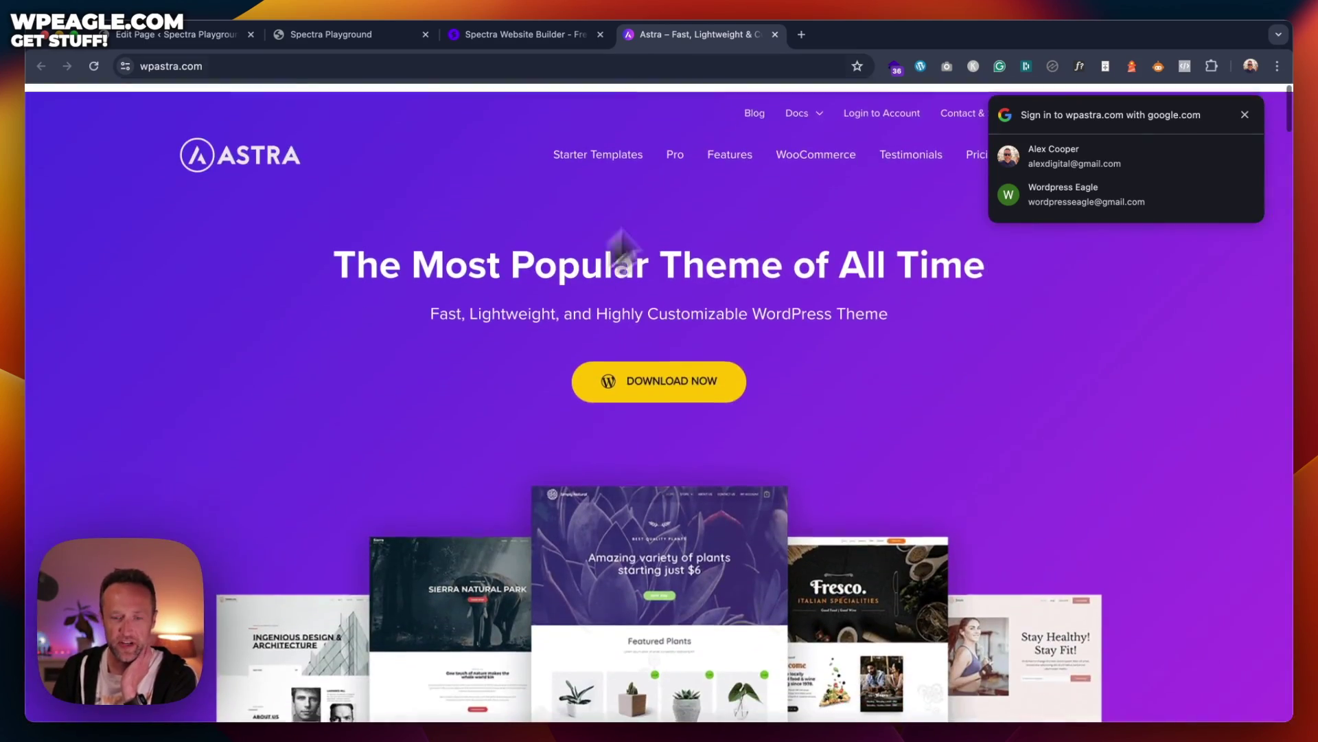
pyautogui.click(776, 34)
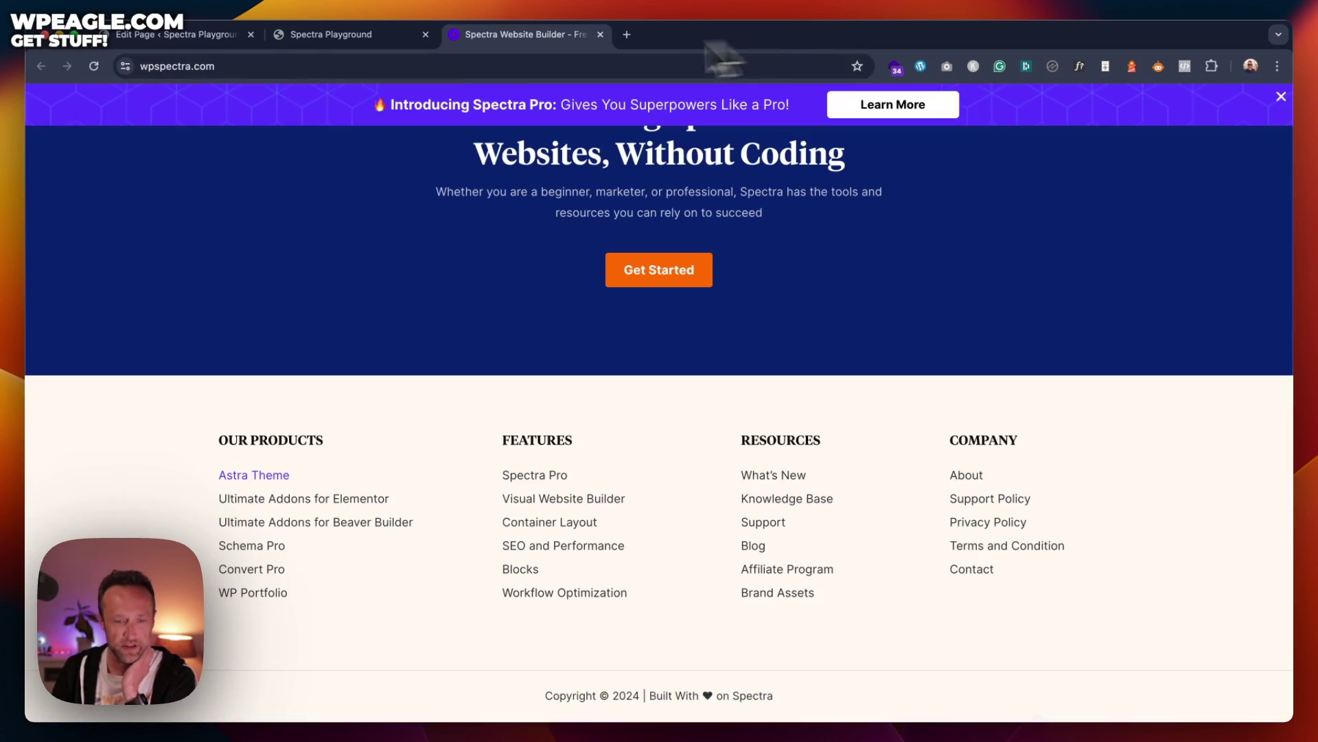
pyautogui.click(332, 36)
pyautogui.click(177, 34)
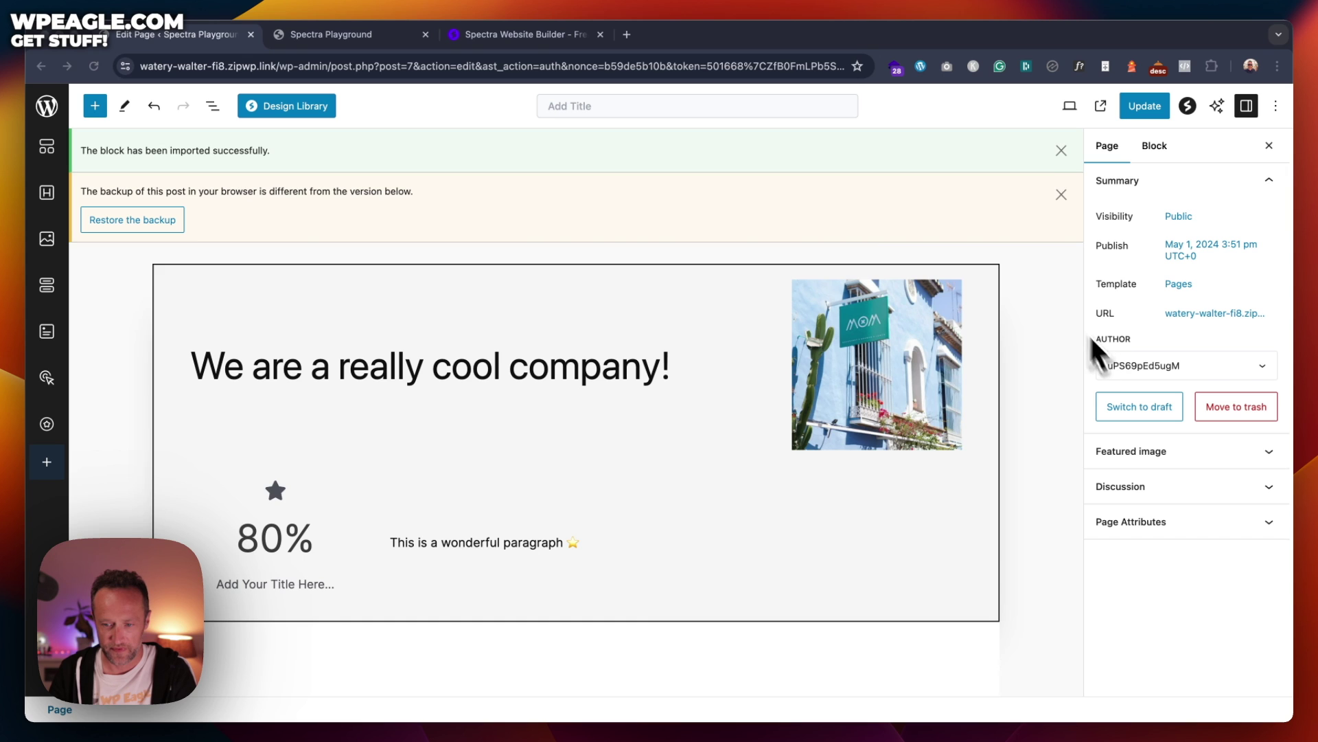
# Step: Dismiss the backup and block-imported notices, then delete the 'We are a really cool company!' Container
pyautogui.scroll(-1, 1028, 255)
pyautogui.click(1061, 183)
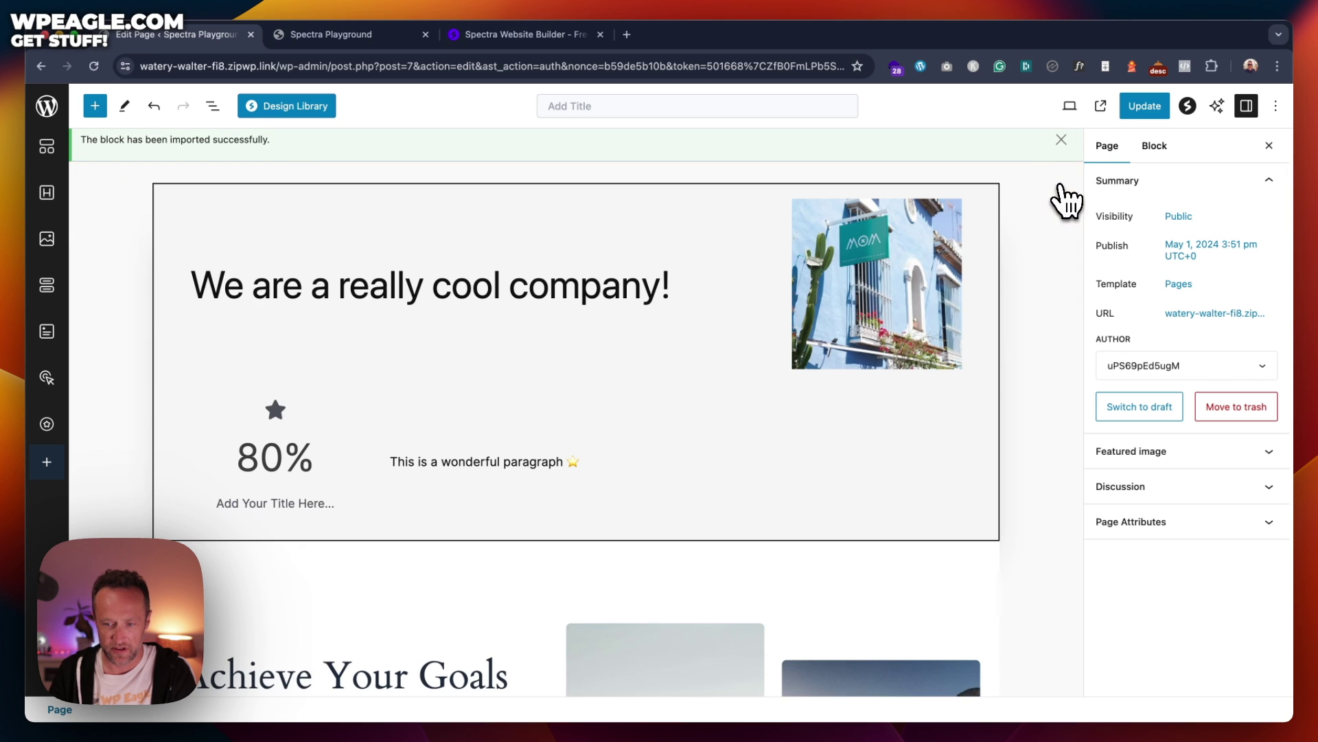
pyautogui.click(1062, 141)
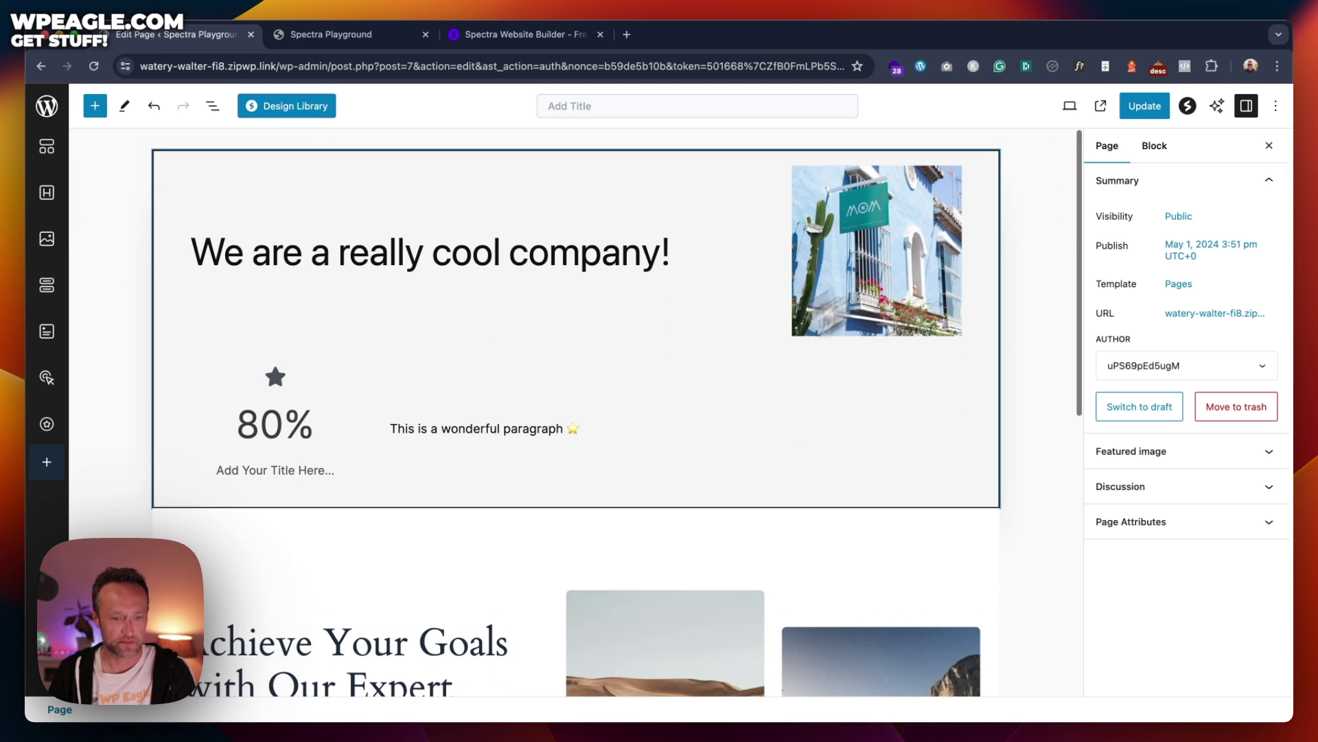
pyautogui.click(213, 107)
pyautogui.click(310, 183)
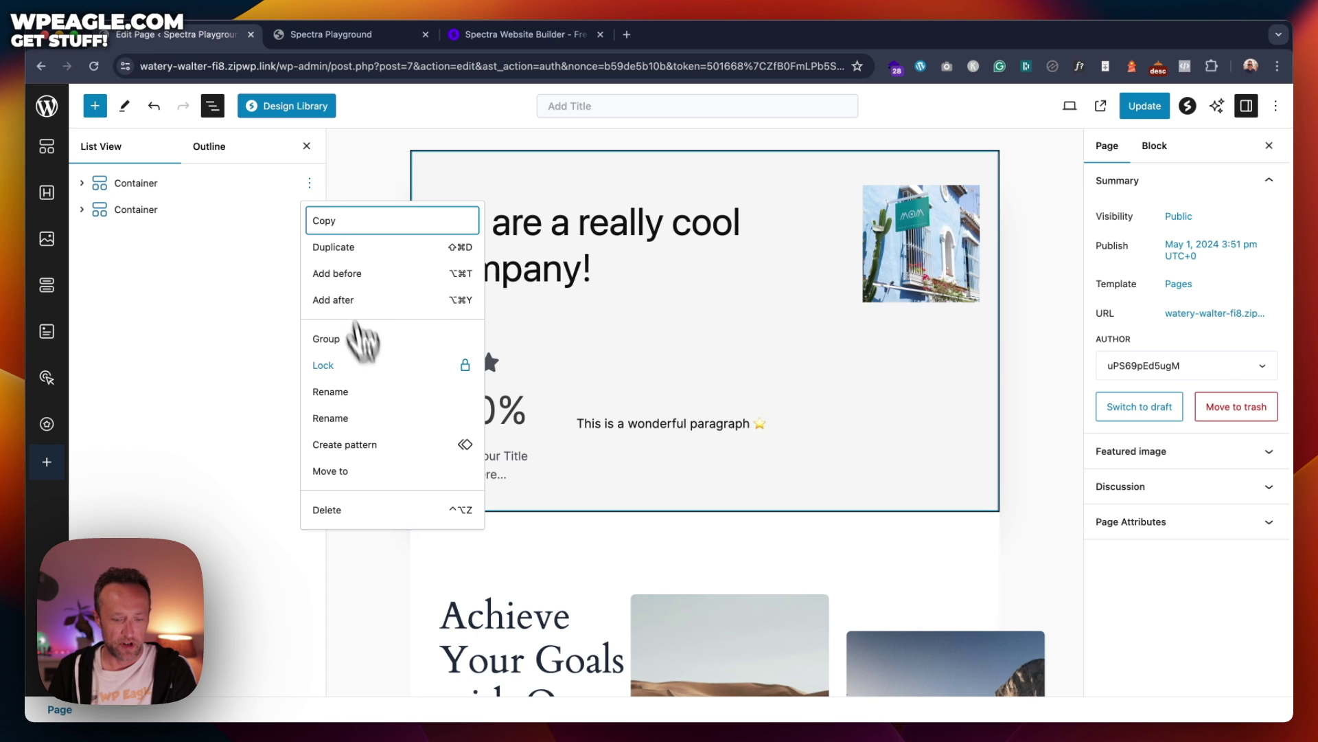
pyautogui.click(398, 506)
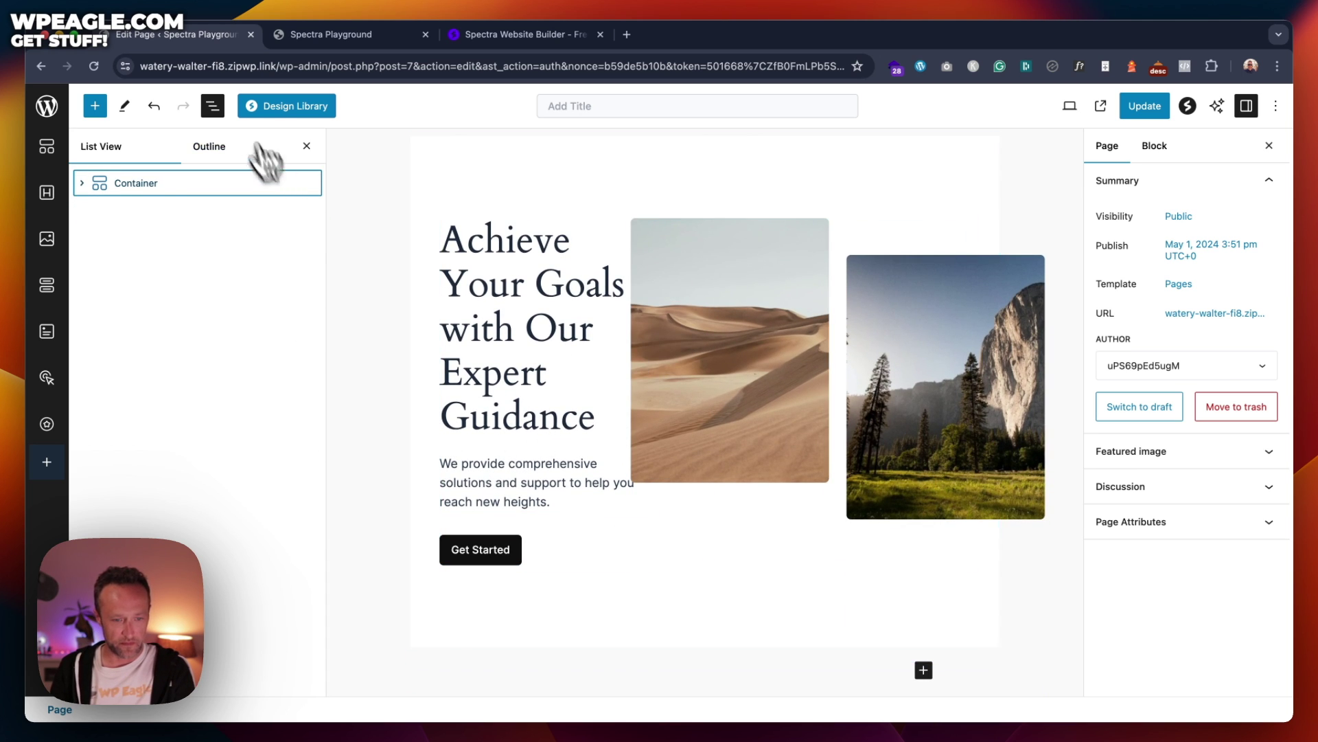
pyautogui.click(213, 106)
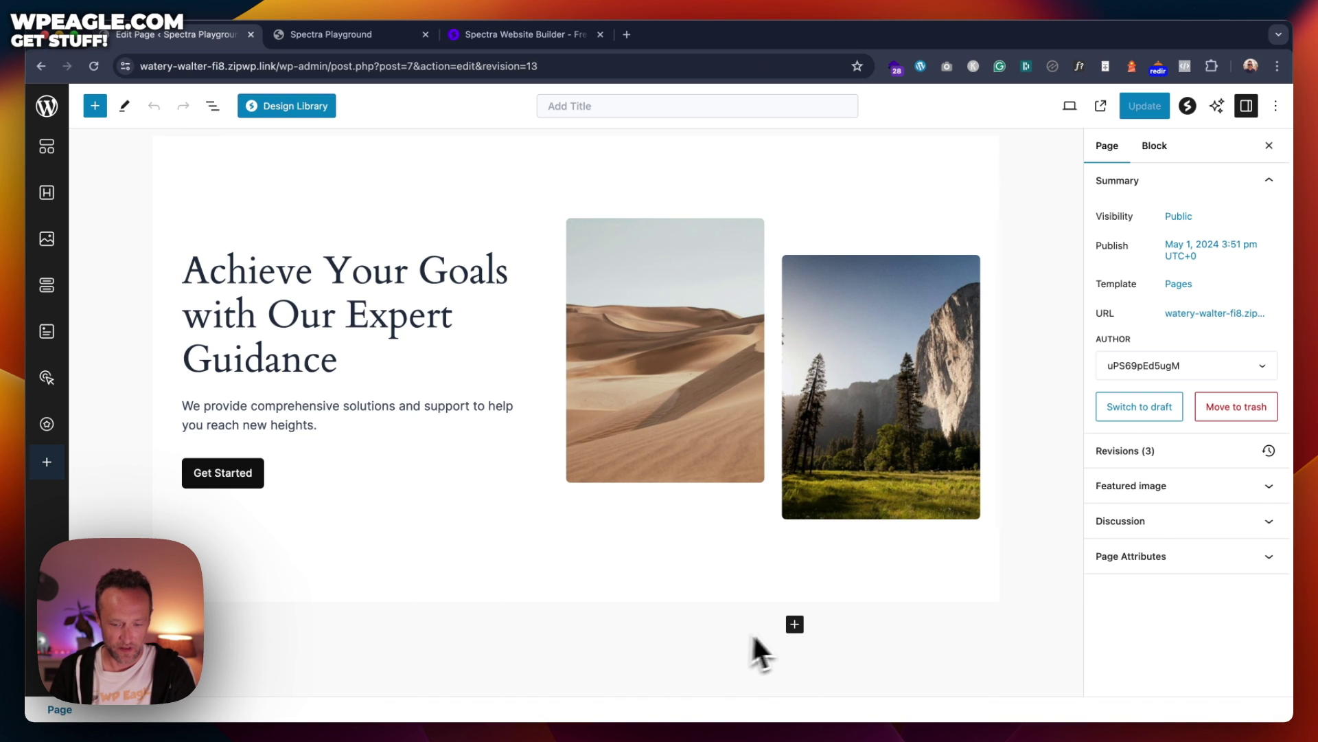
# Step: Insert the 'Discover Our Journey So Far' pattern from the Design Library's About category
pyautogui.click(276, 109)
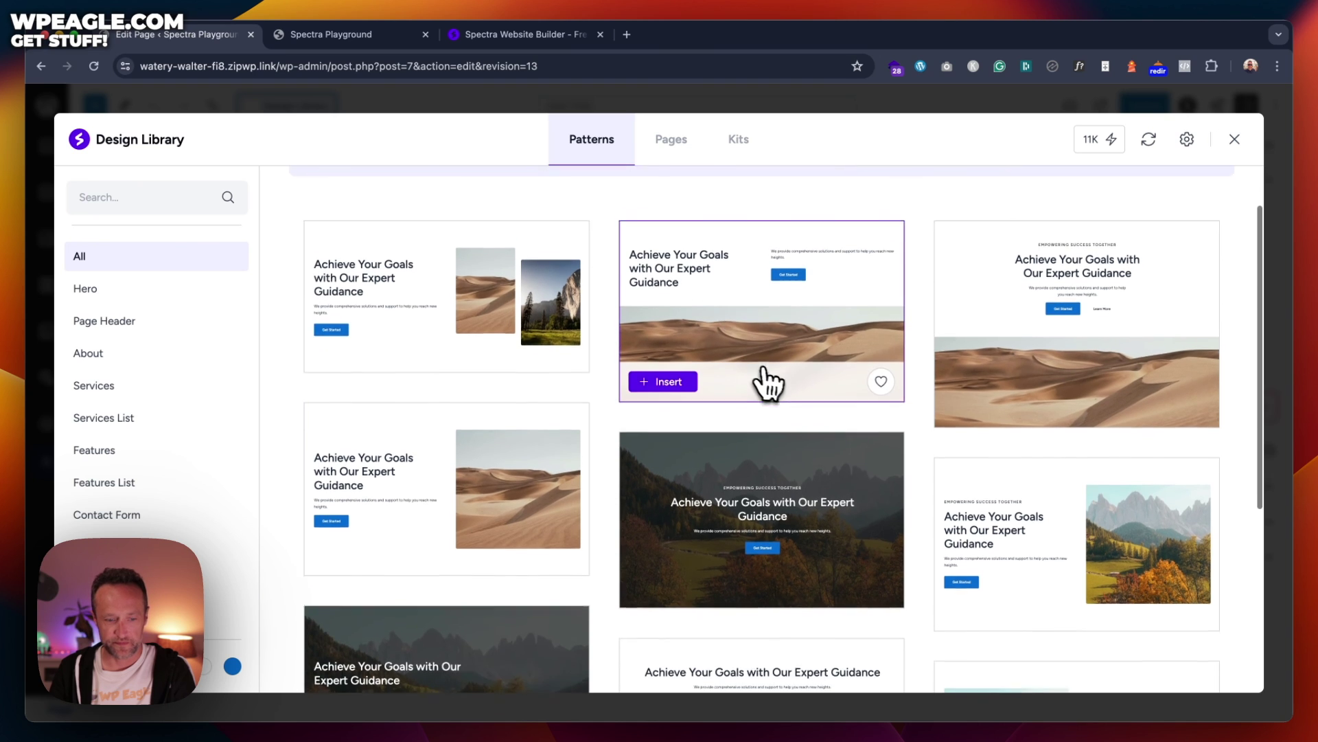
pyautogui.scroll(-2, 759, 376)
pyautogui.click(136, 356)
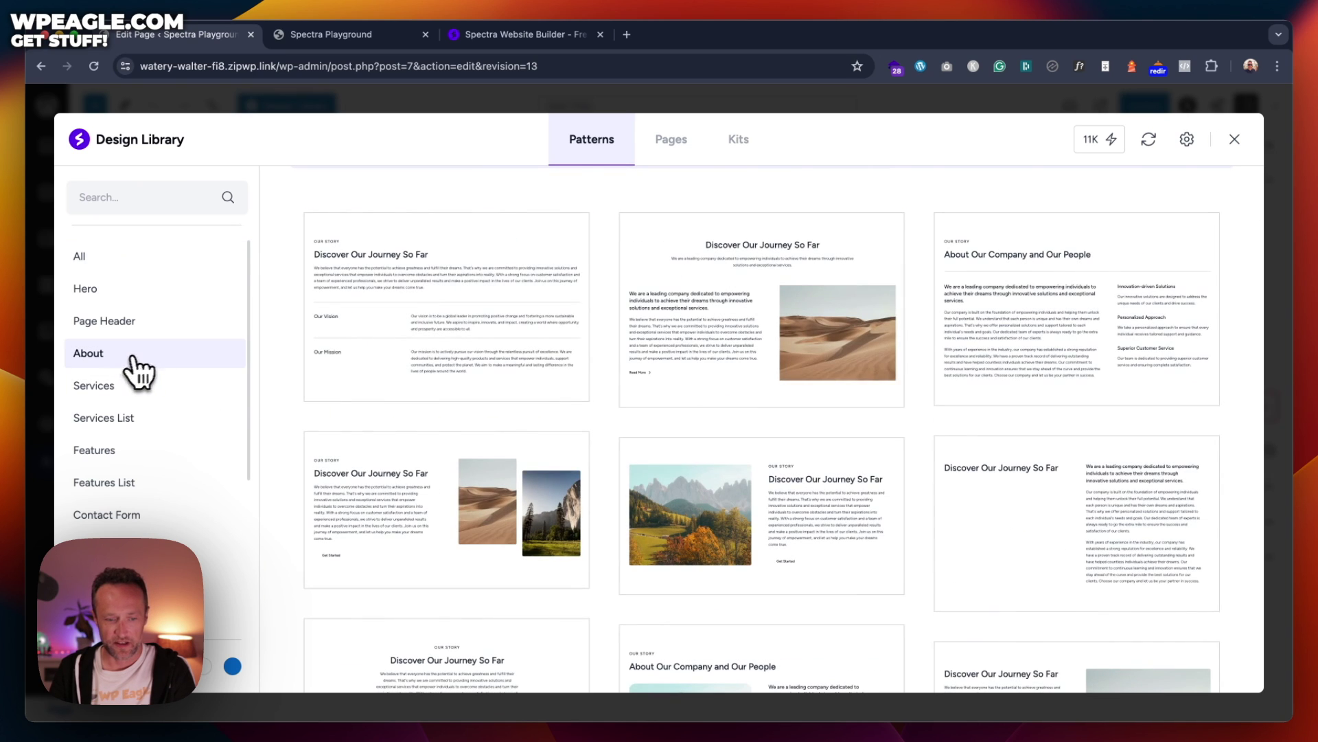
pyautogui.scroll(-1, 923, 323)
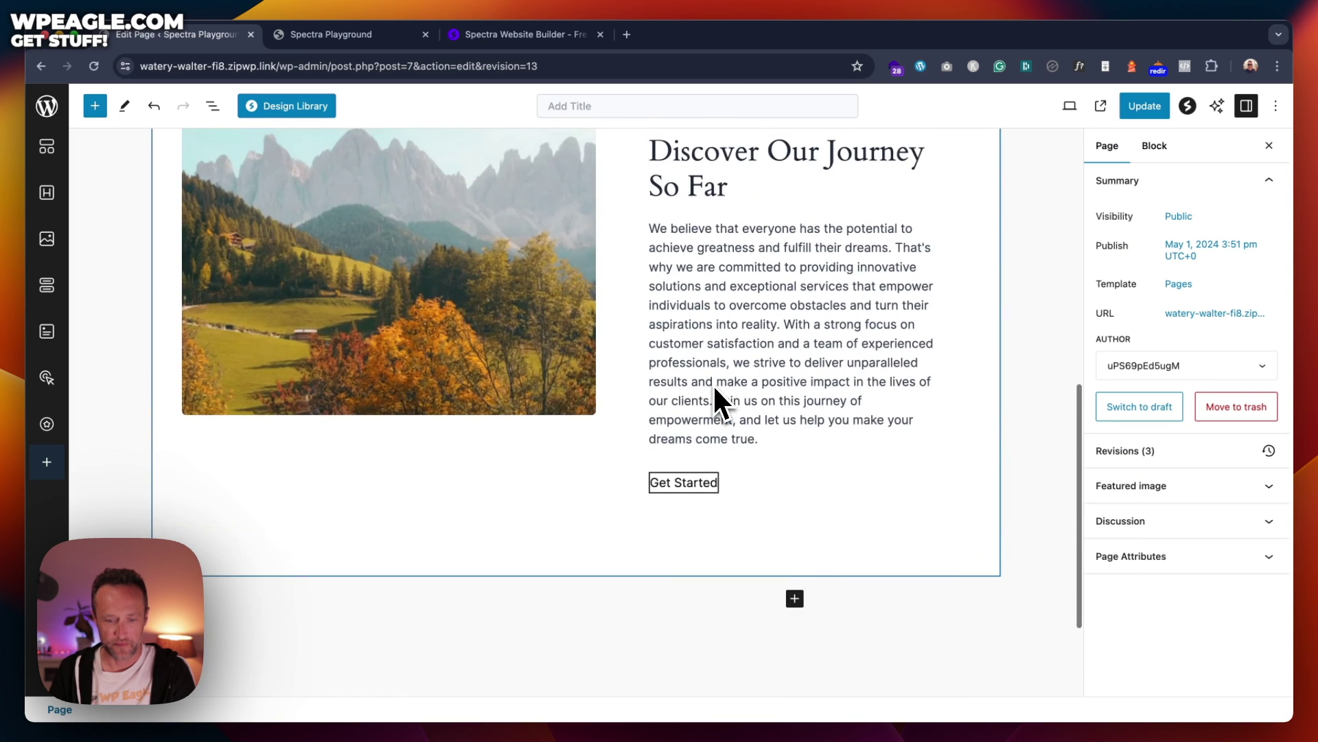
pyautogui.scroll(7, 713, 383)
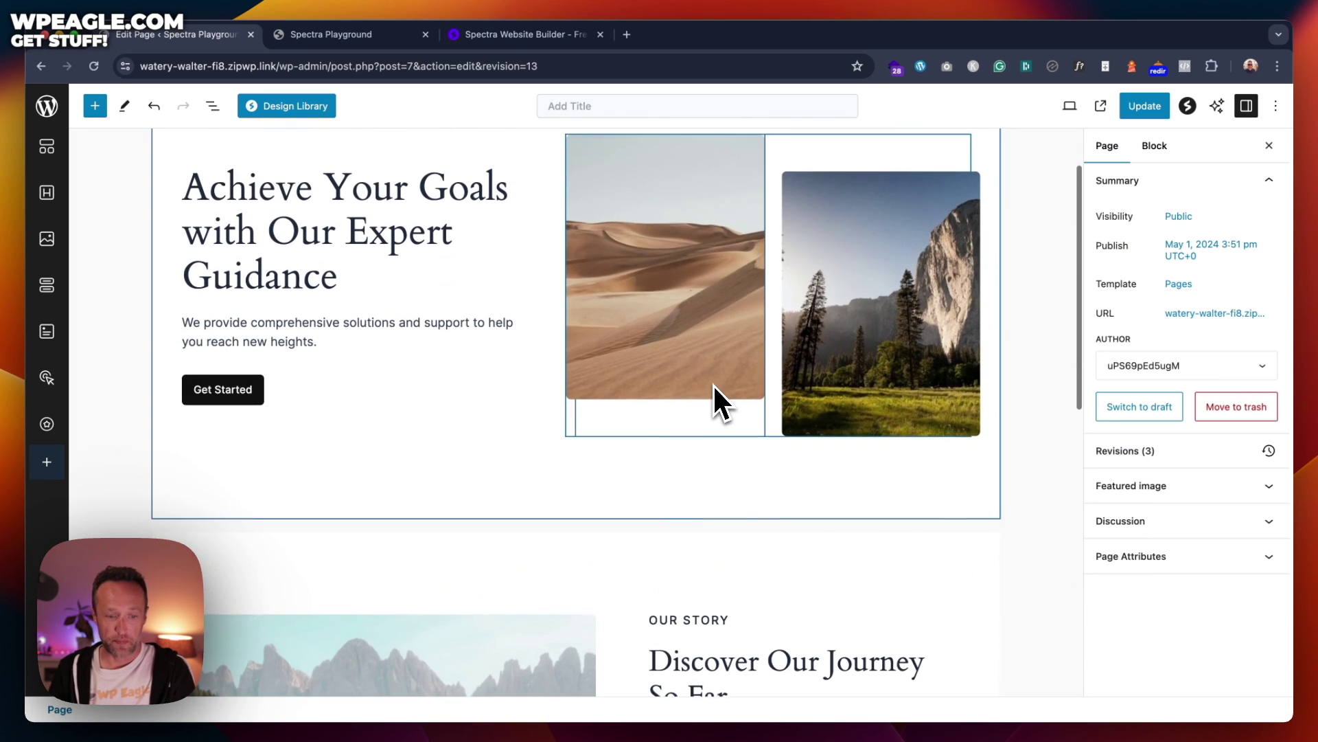
pyautogui.scroll(1, 713, 384)
pyautogui.scroll(-9, 713, 384)
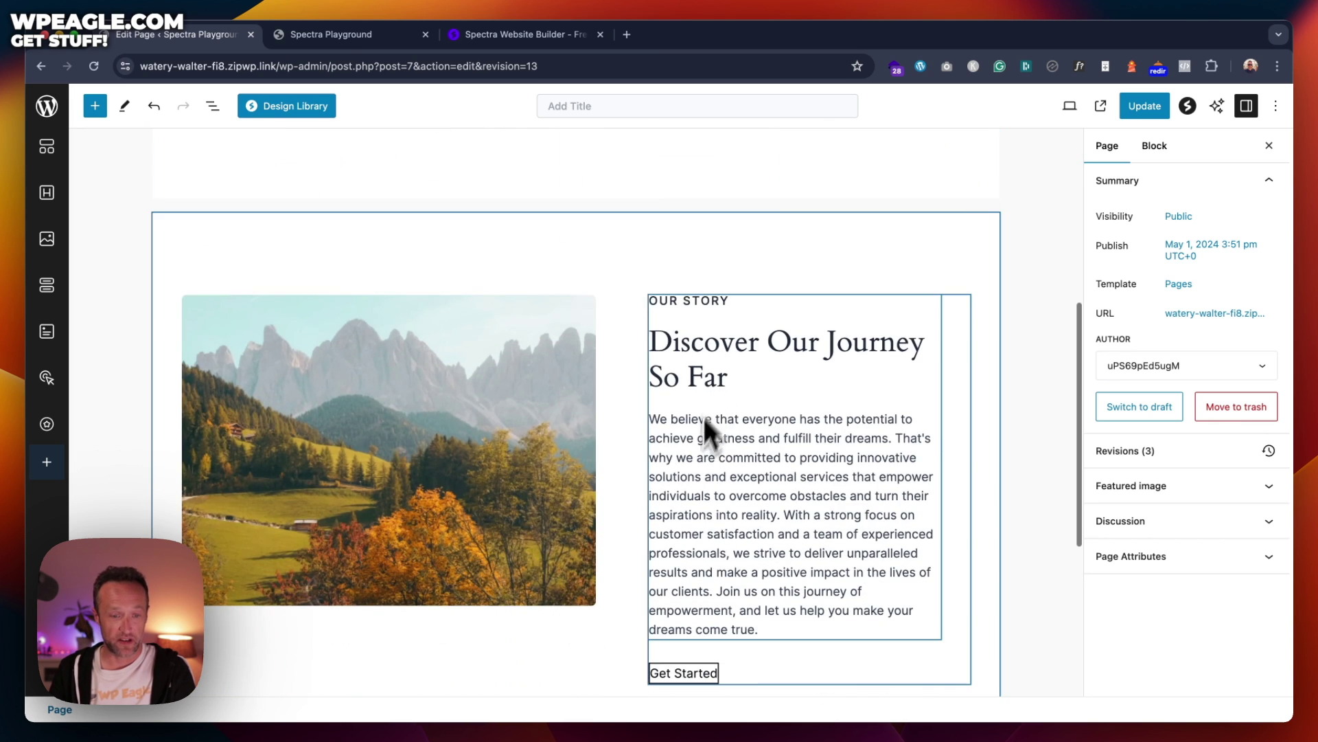
# Step: Add an empty block below and browse library categories from Features through Portfolio to Gallery
pyautogui.click(669, 500)
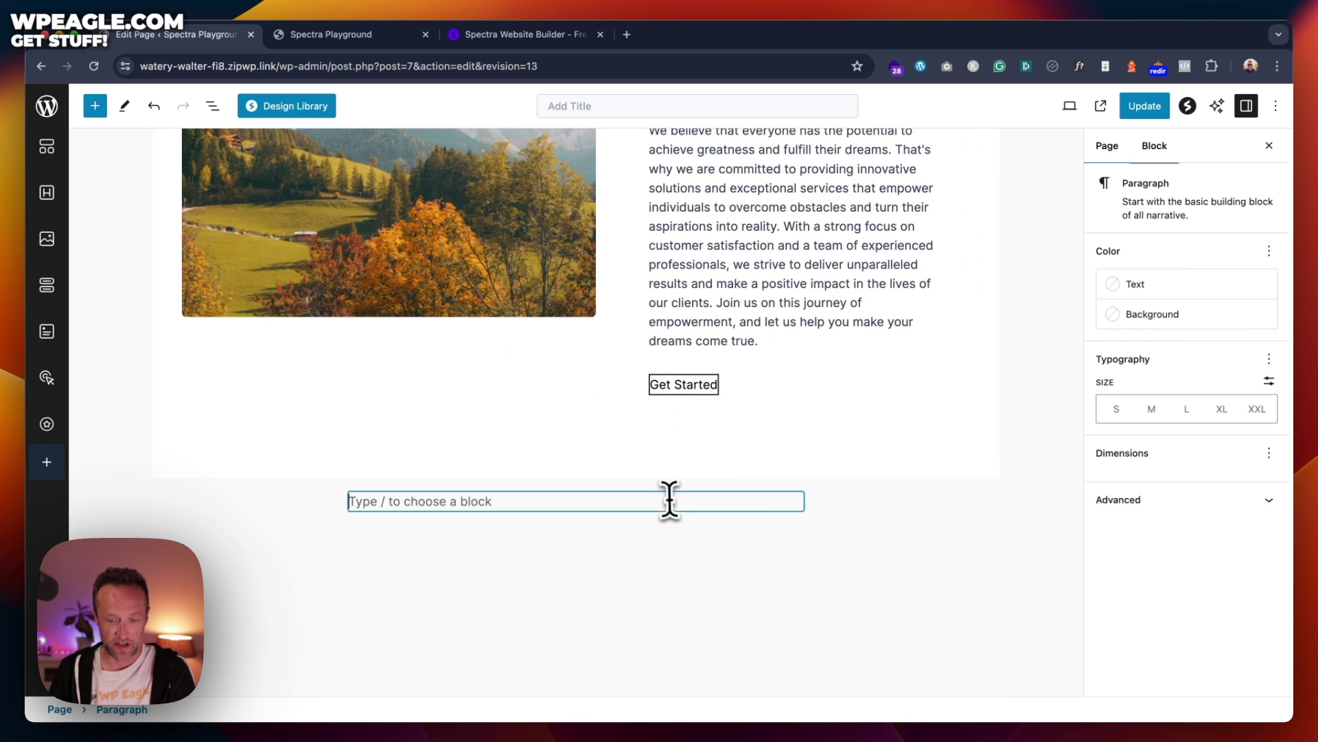
pyautogui.click(306, 111)
pyautogui.scroll(-5, 149, 290)
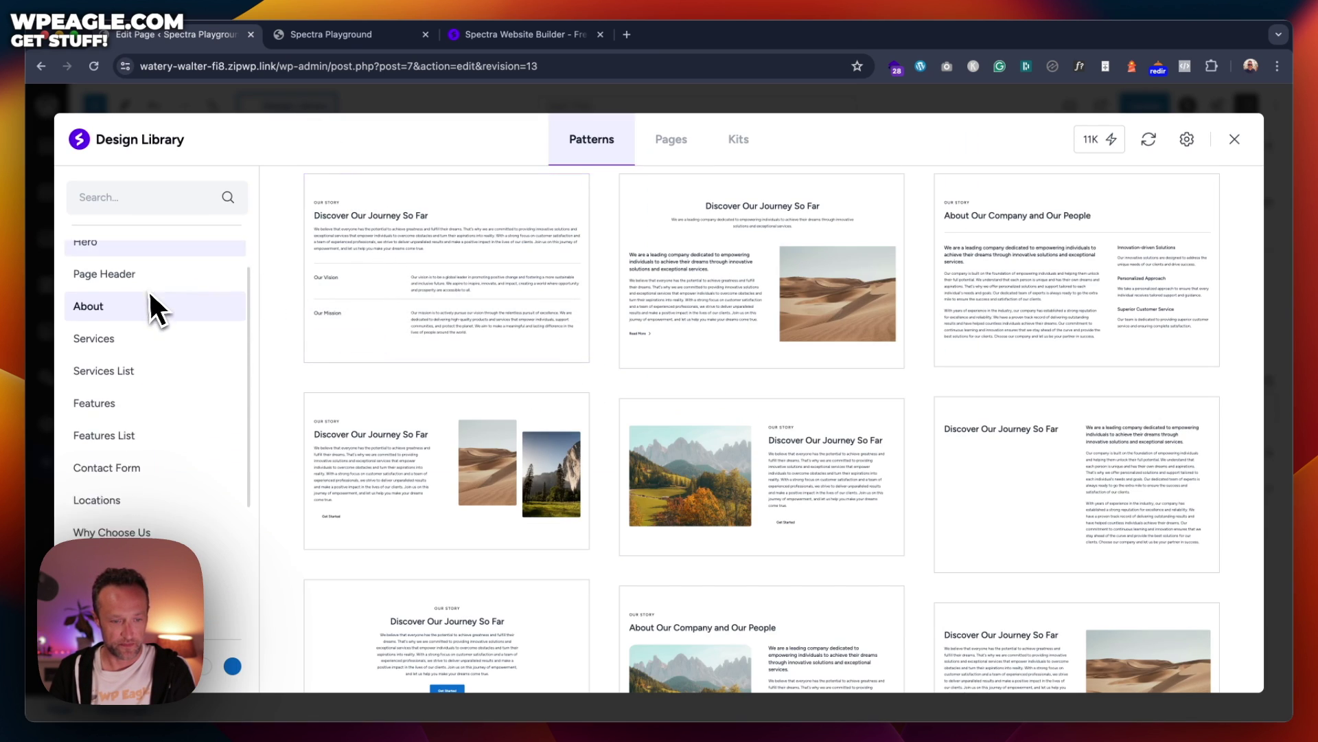
pyautogui.click(158, 313)
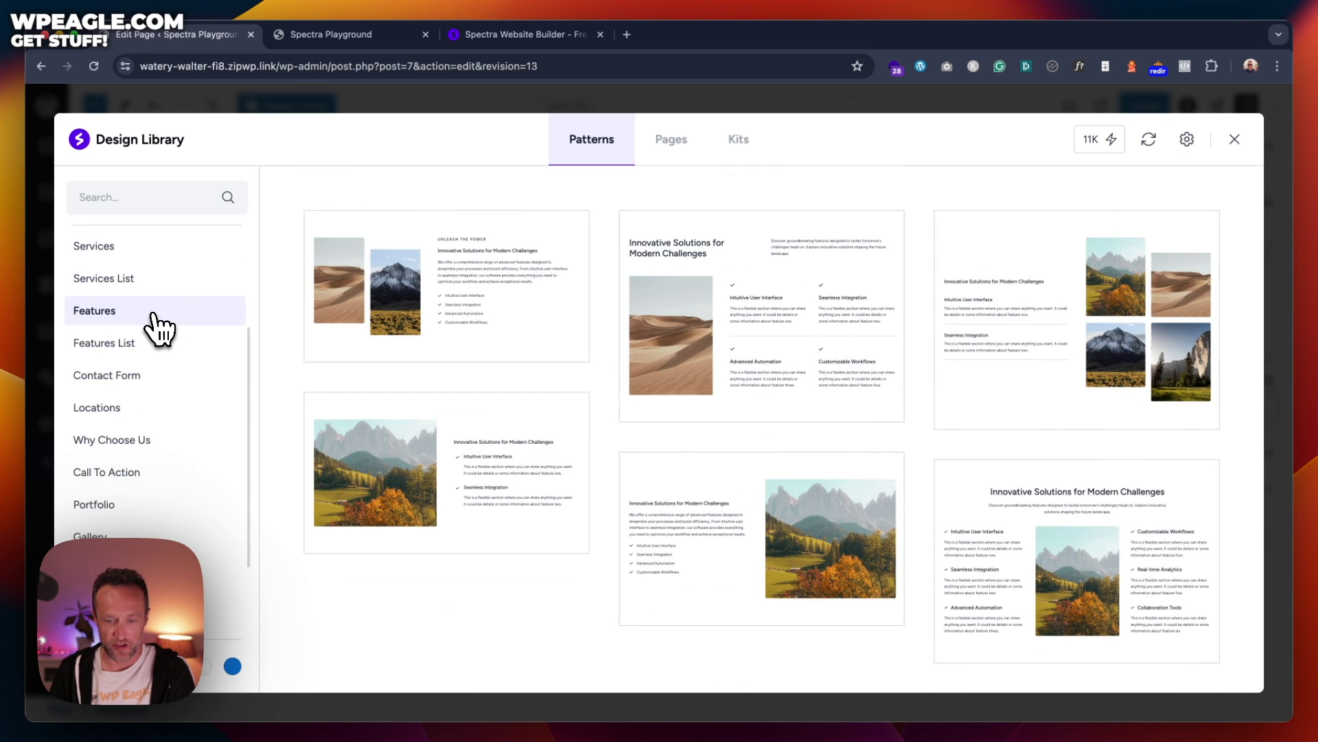
pyautogui.click(160, 349)
pyautogui.click(170, 379)
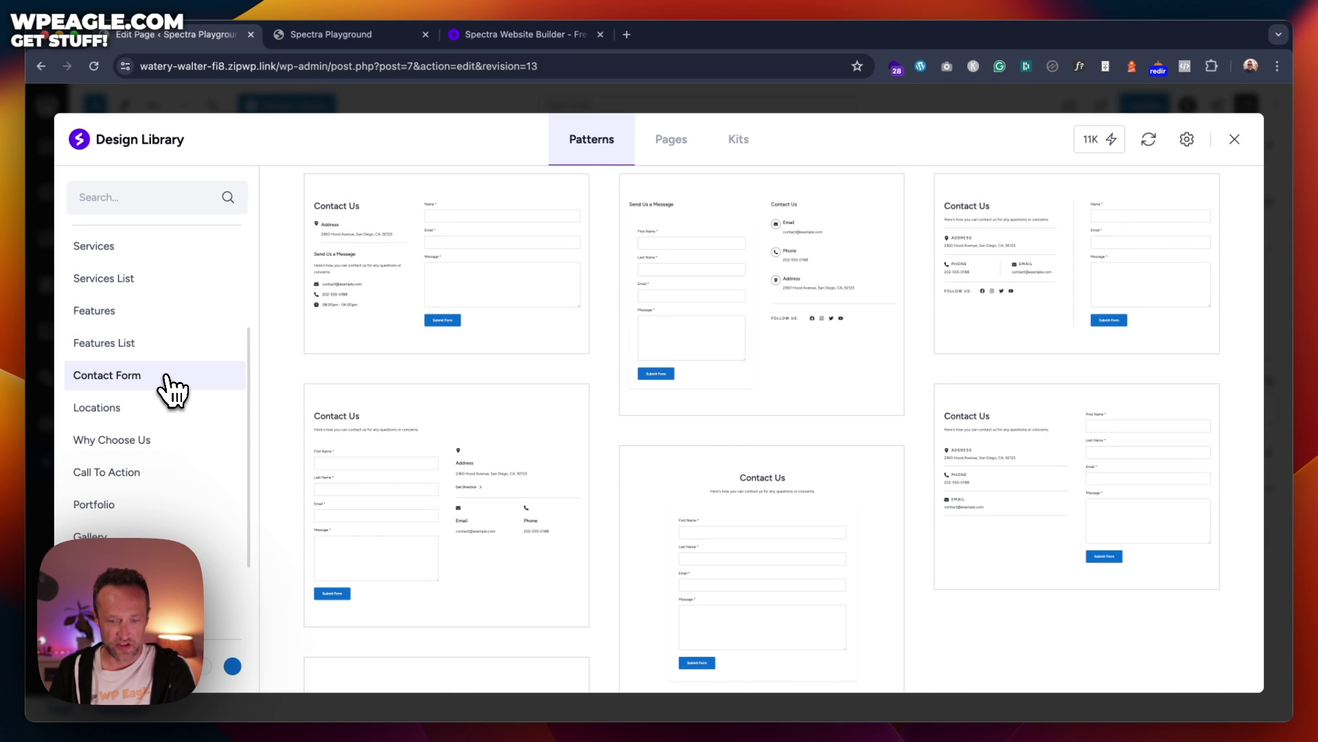
pyautogui.click(164, 411)
pyautogui.click(169, 443)
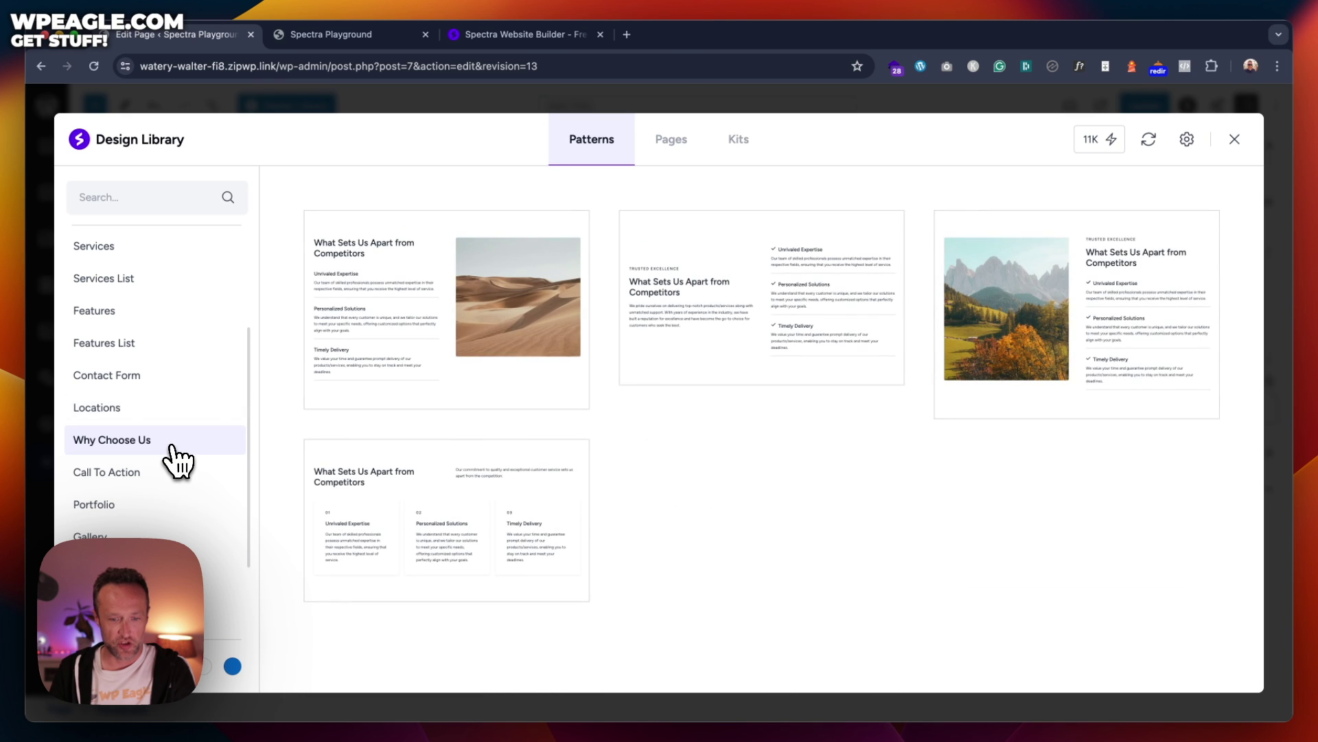
pyautogui.click(174, 480)
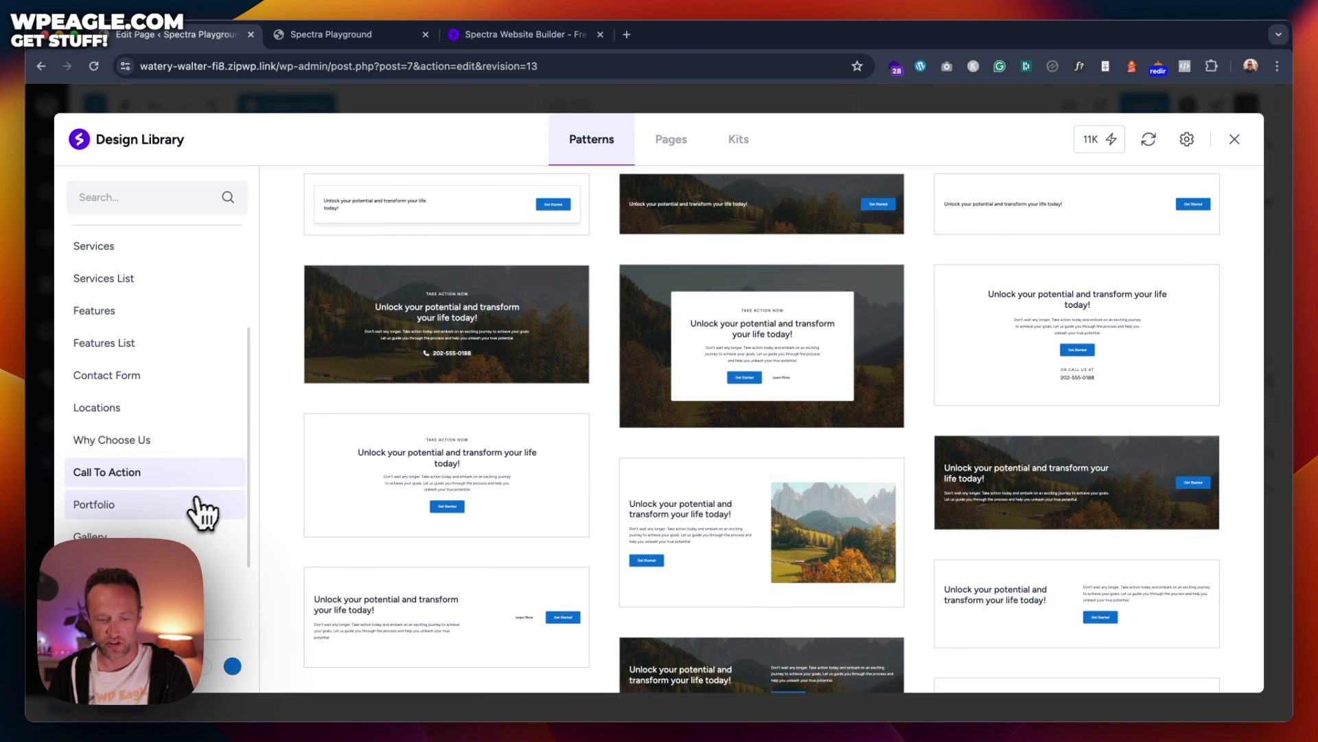
pyautogui.click(171, 513)
pyautogui.click(169, 537)
pyautogui.scroll(-3, 183, 503)
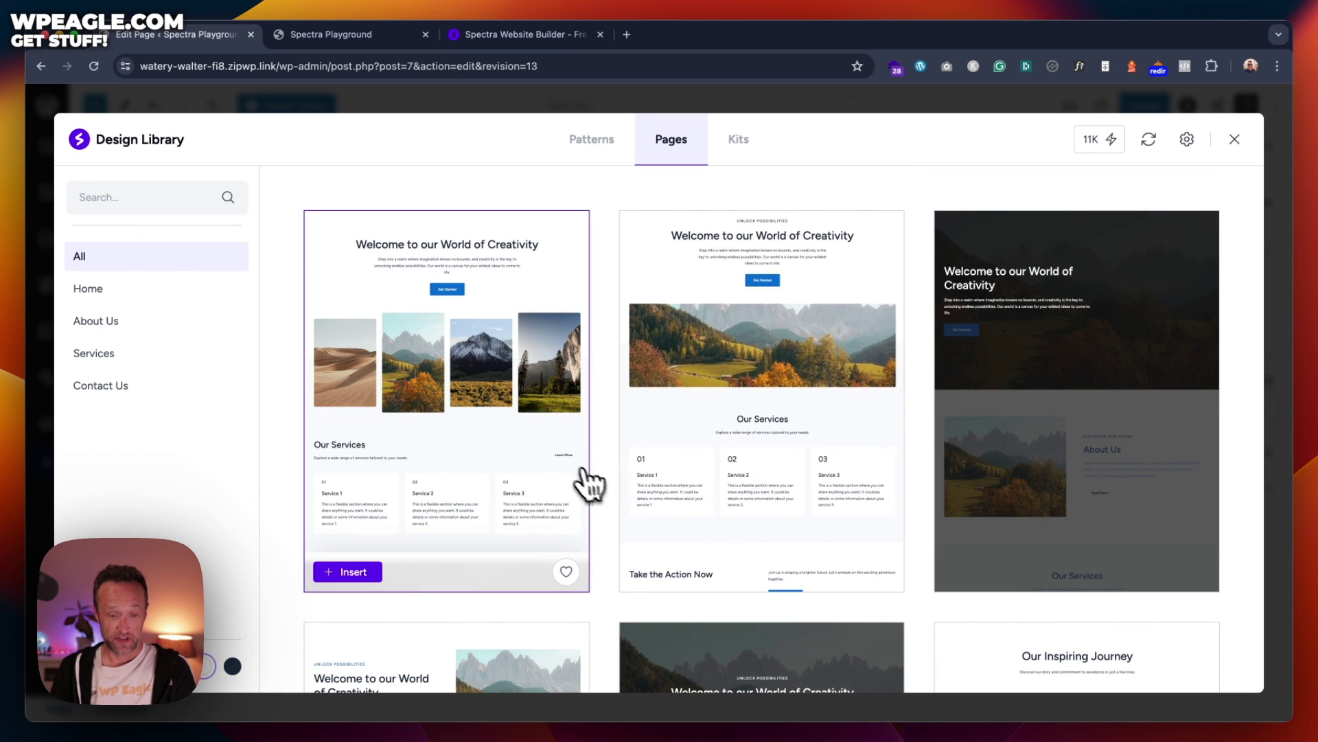
# Step: Insert the second About Us page layout, with Our Story and Expertise, from Design Library Pages
pyautogui.scroll(-2, 546, 375)
pyautogui.scroll(-10, 550, 378)
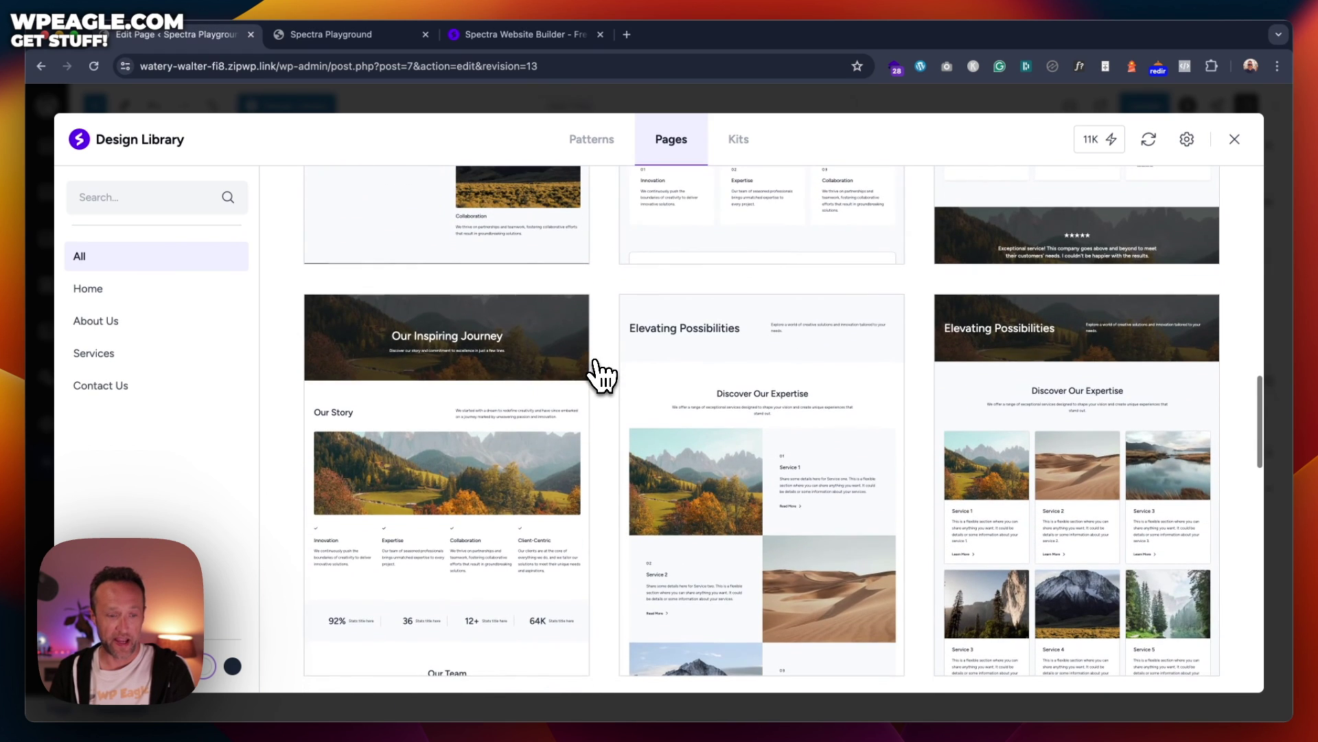
pyautogui.click(153, 324)
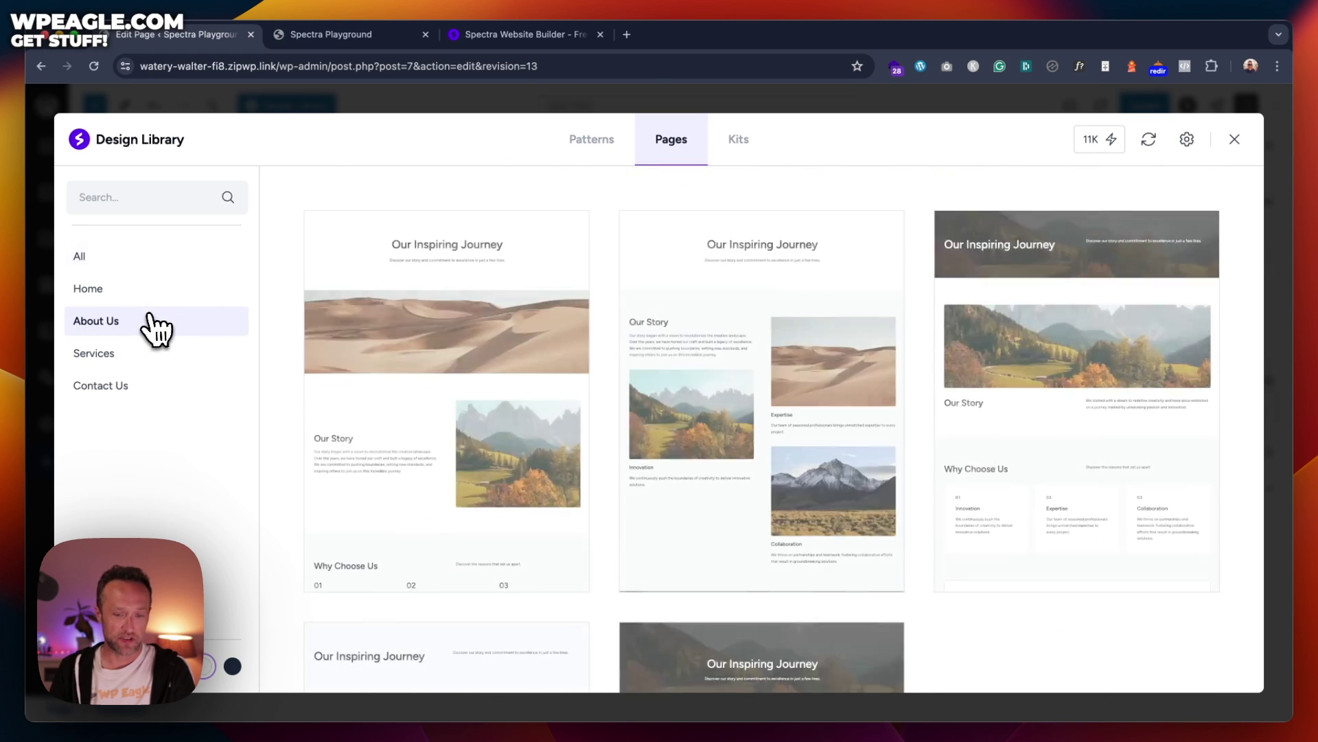
pyautogui.scroll(-4, 635, 323)
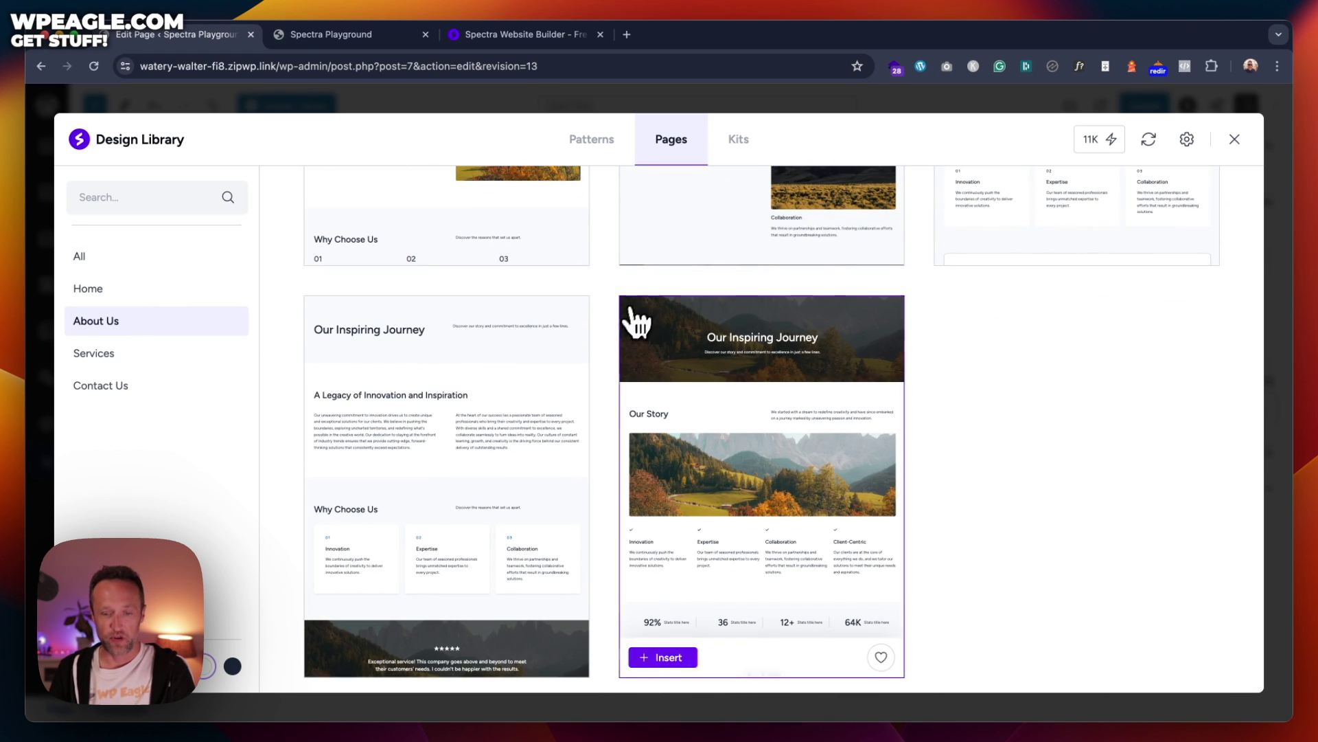
pyautogui.scroll(5, 627, 315)
pyautogui.click(676, 561)
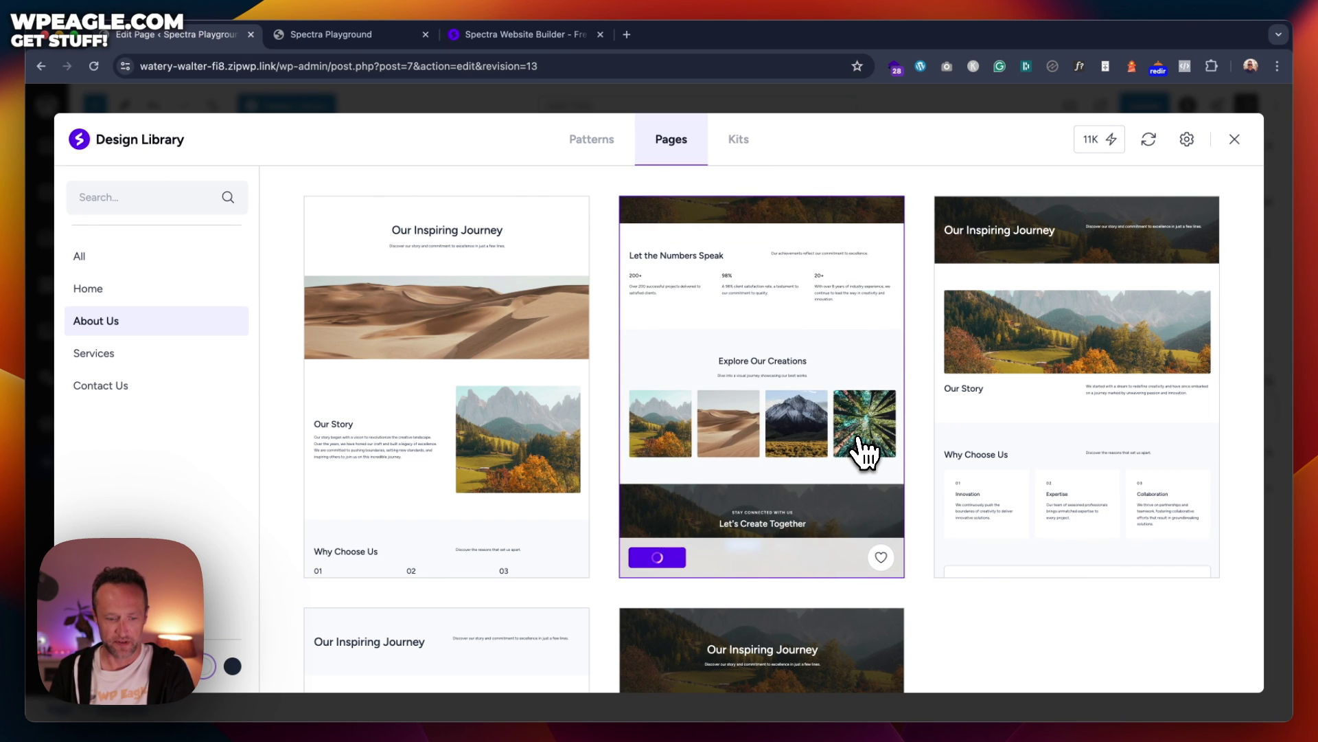
# Step: Select the desert, forest and mountain images in the new layout, then reopen the Design Library
pyautogui.scroll(-10, 863, 453)
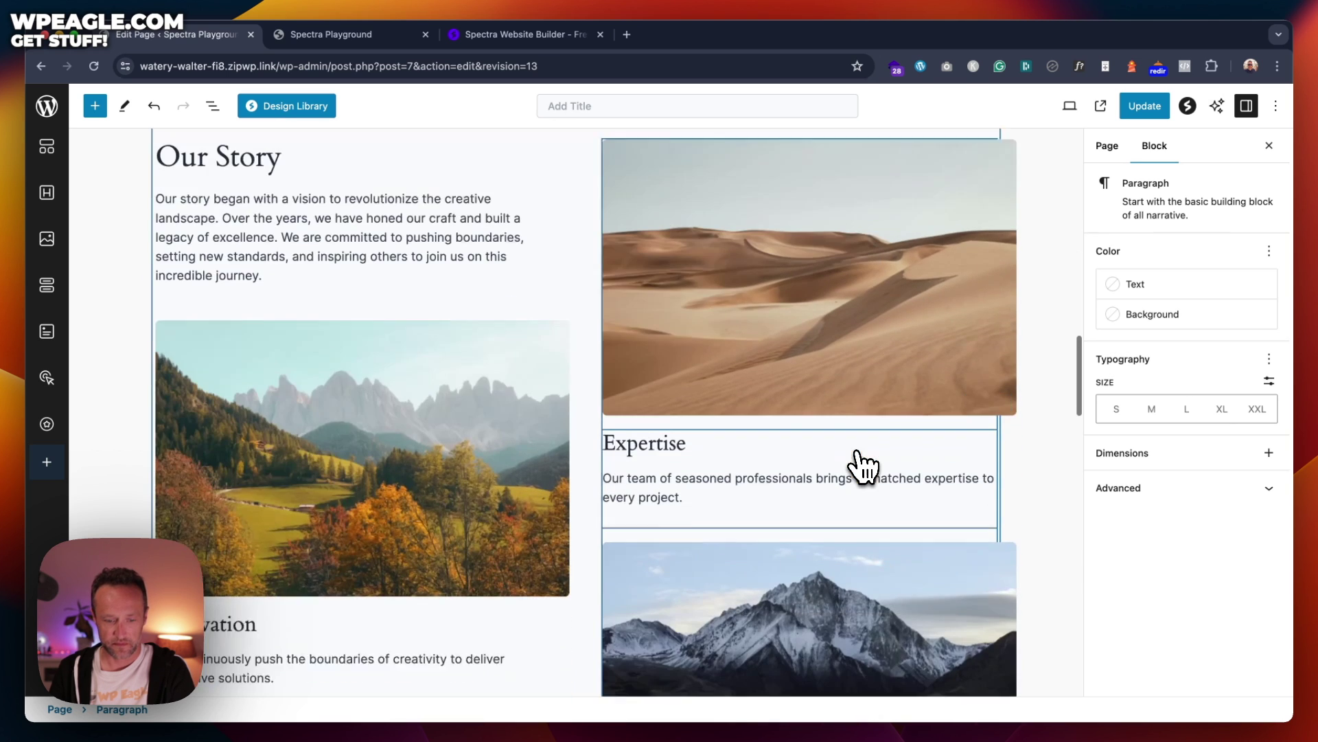
pyautogui.click(747, 270)
pyautogui.click(466, 415)
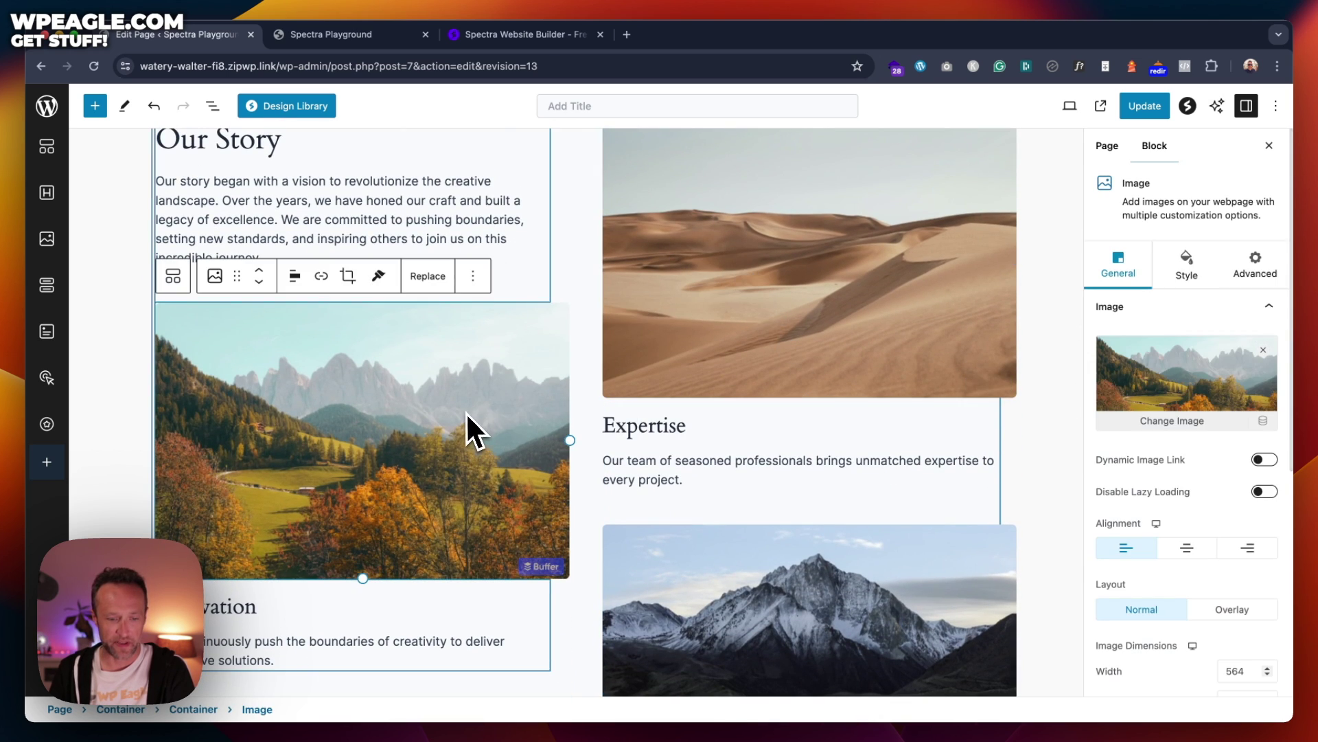
pyautogui.scroll(-4, 544, 347)
pyautogui.click(666, 349)
pyautogui.scroll(15, 681, 346)
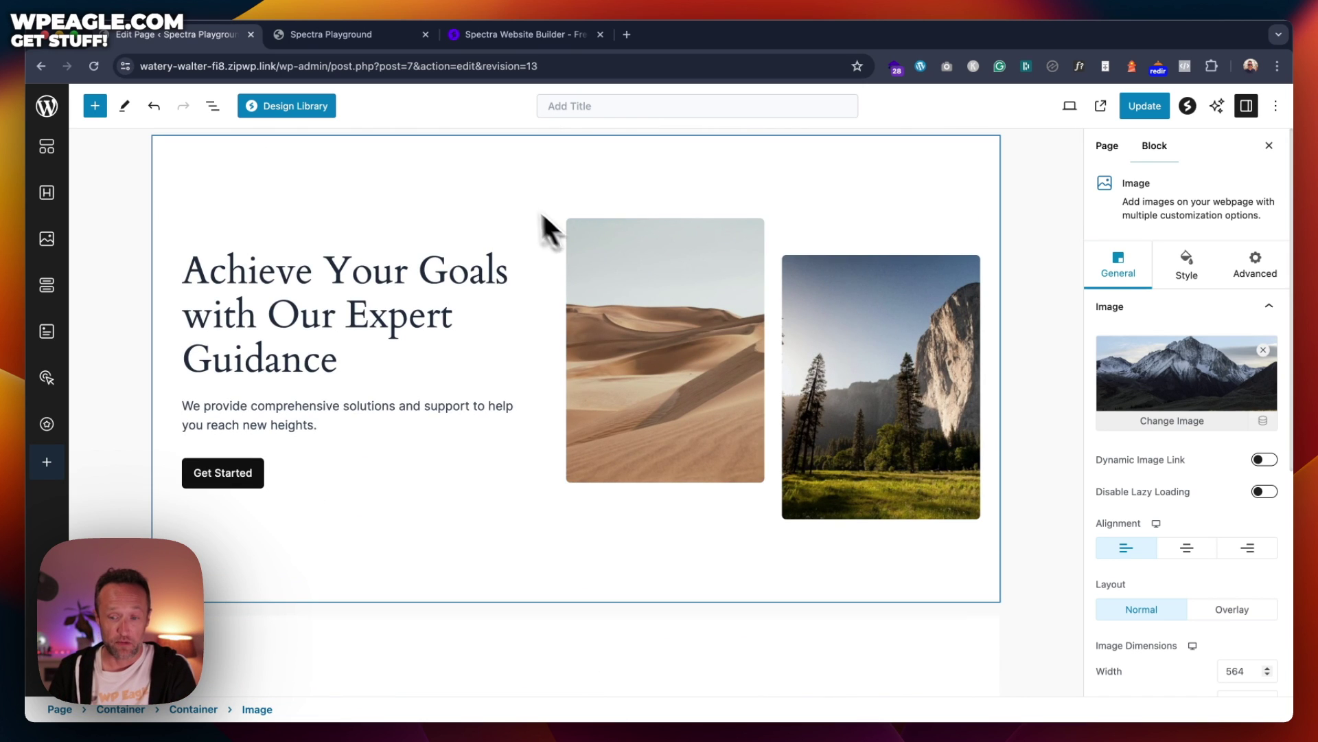
pyautogui.click(309, 109)
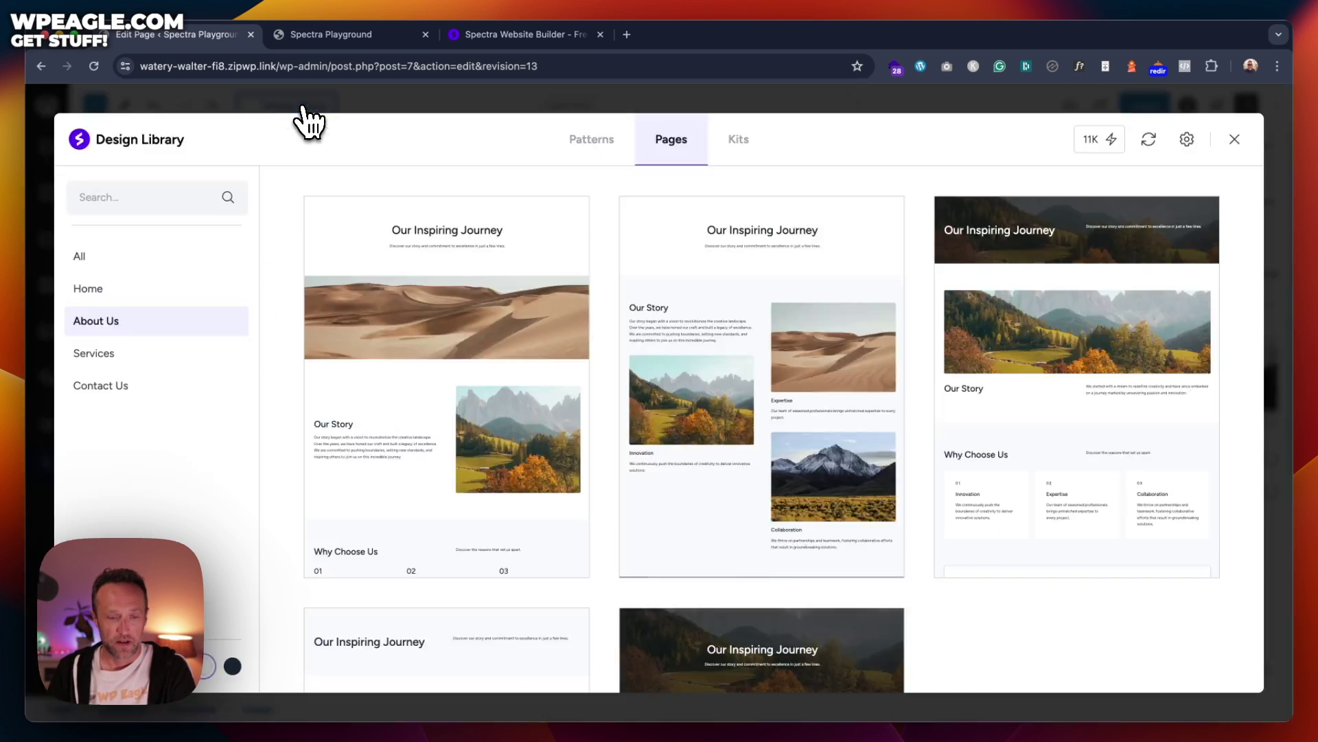
# Step: Switch the Design Library to Kits and scroll through kits like Earth, Dental Clinic and Plumbing Services
pyautogui.click(739, 144)
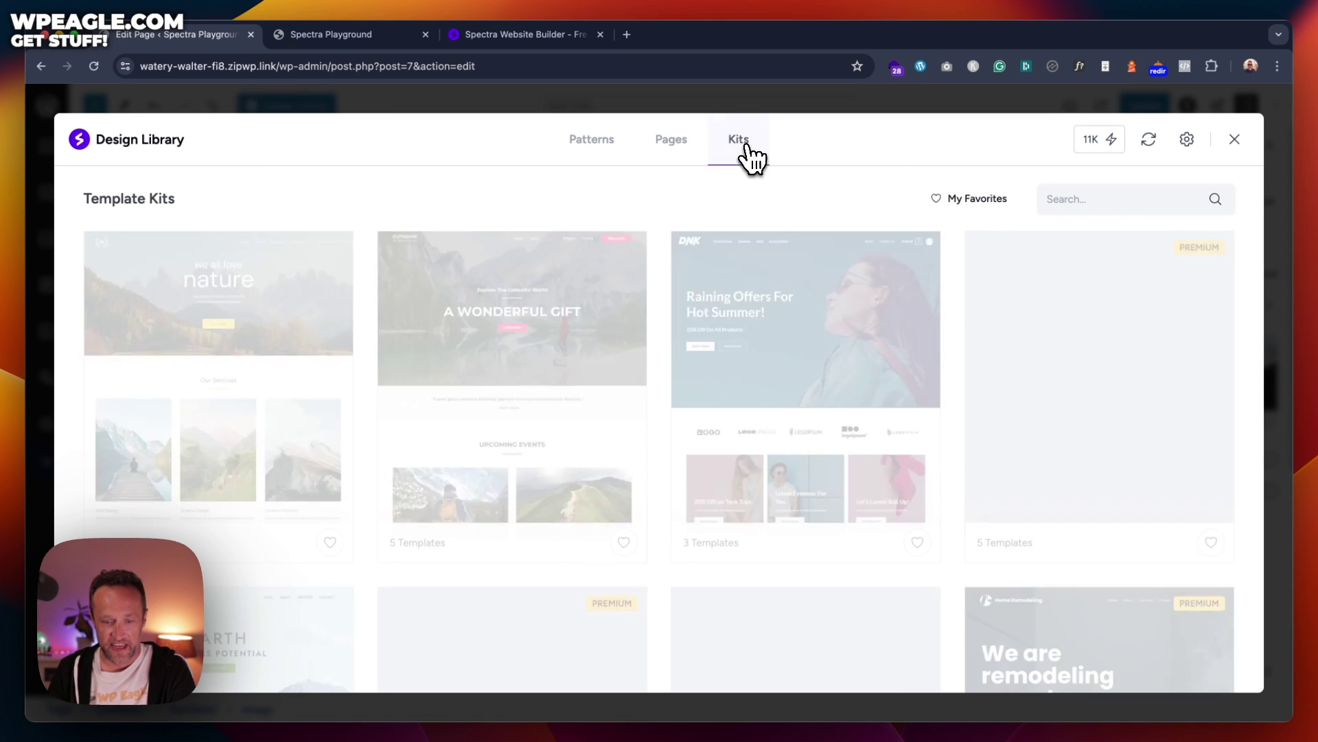
pyautogui.scroll(-7, 611, 353)
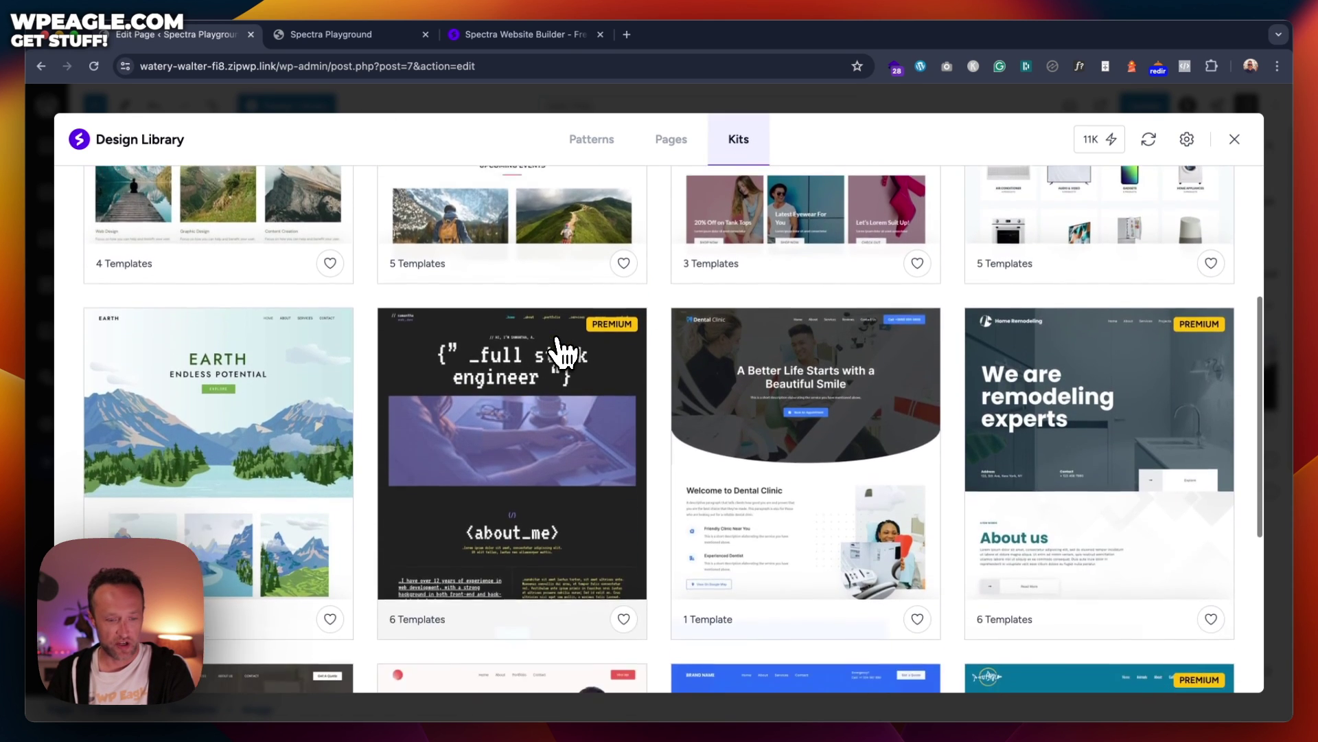
pyautogui.scroll(-1, 564, 354)
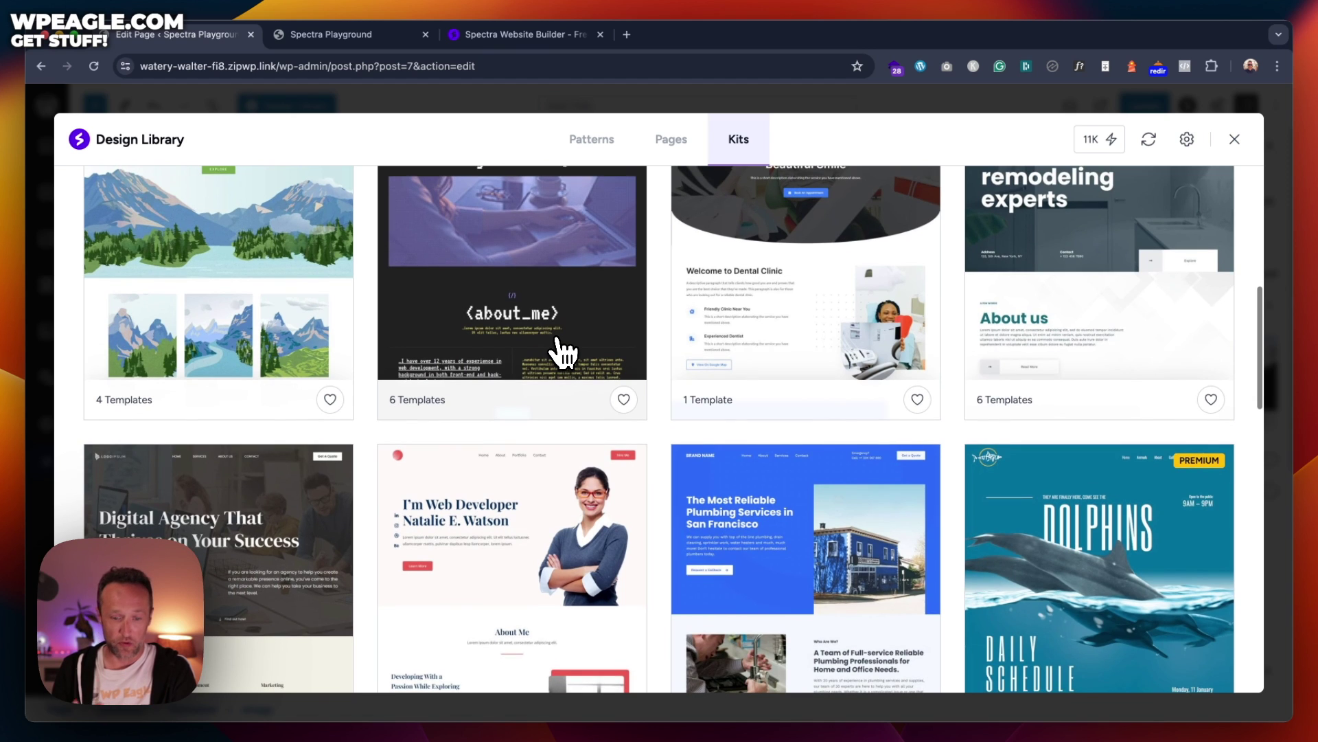
pyautogui.scroll(-3, 565, 354)
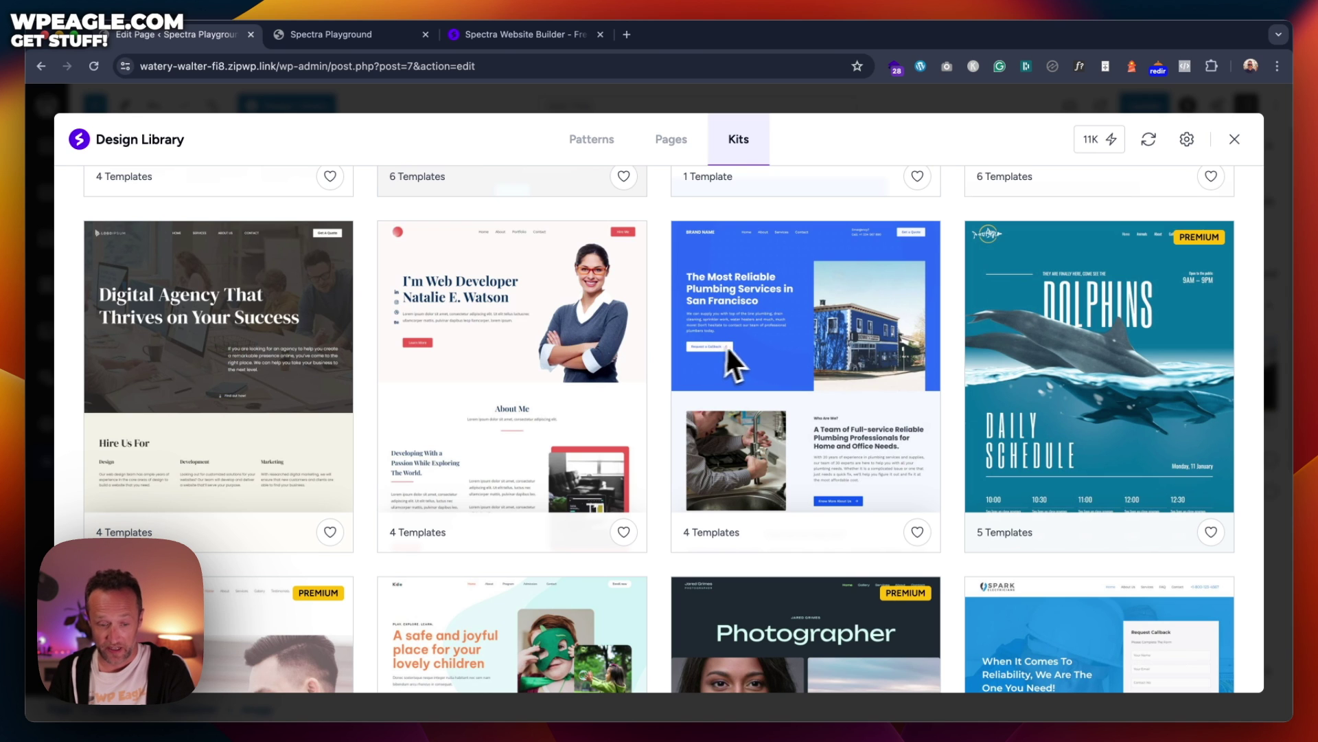
pyautogui.scroll(-2, 730, 346)
pyautogui.scroll(-2, 669, 323)
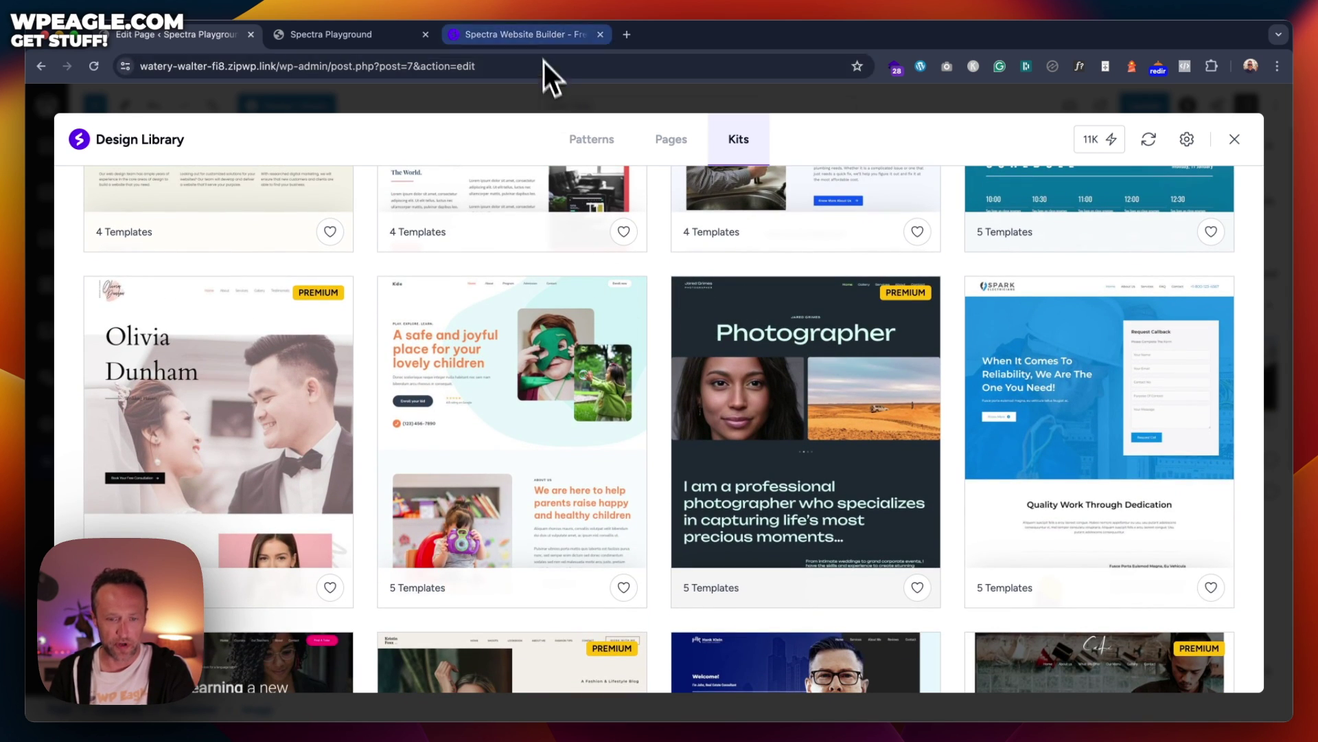
# Step: Go to the wpspectra.com tab and open its Pricing page
pyautogui.click(539, 38)
pyautogui.scroll(20, 708, 291)
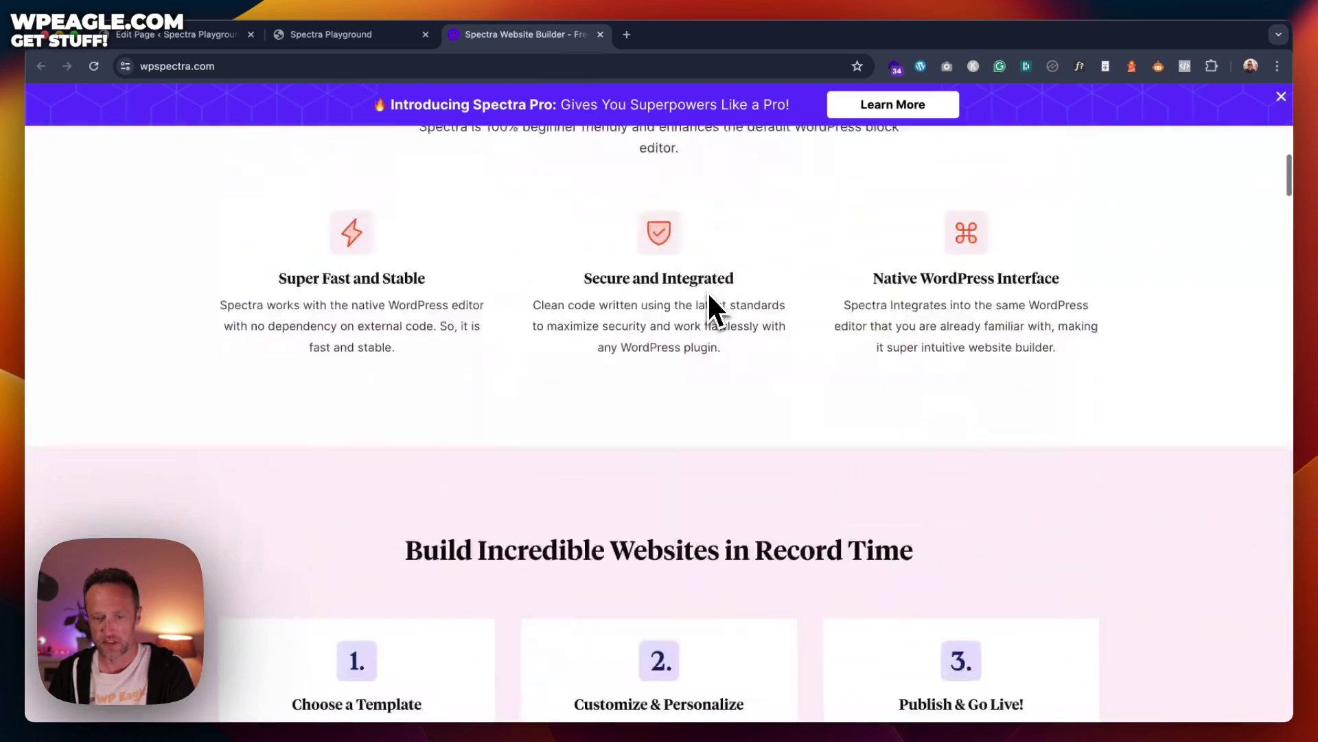
pyautogui.scroll(8, 707, 291)
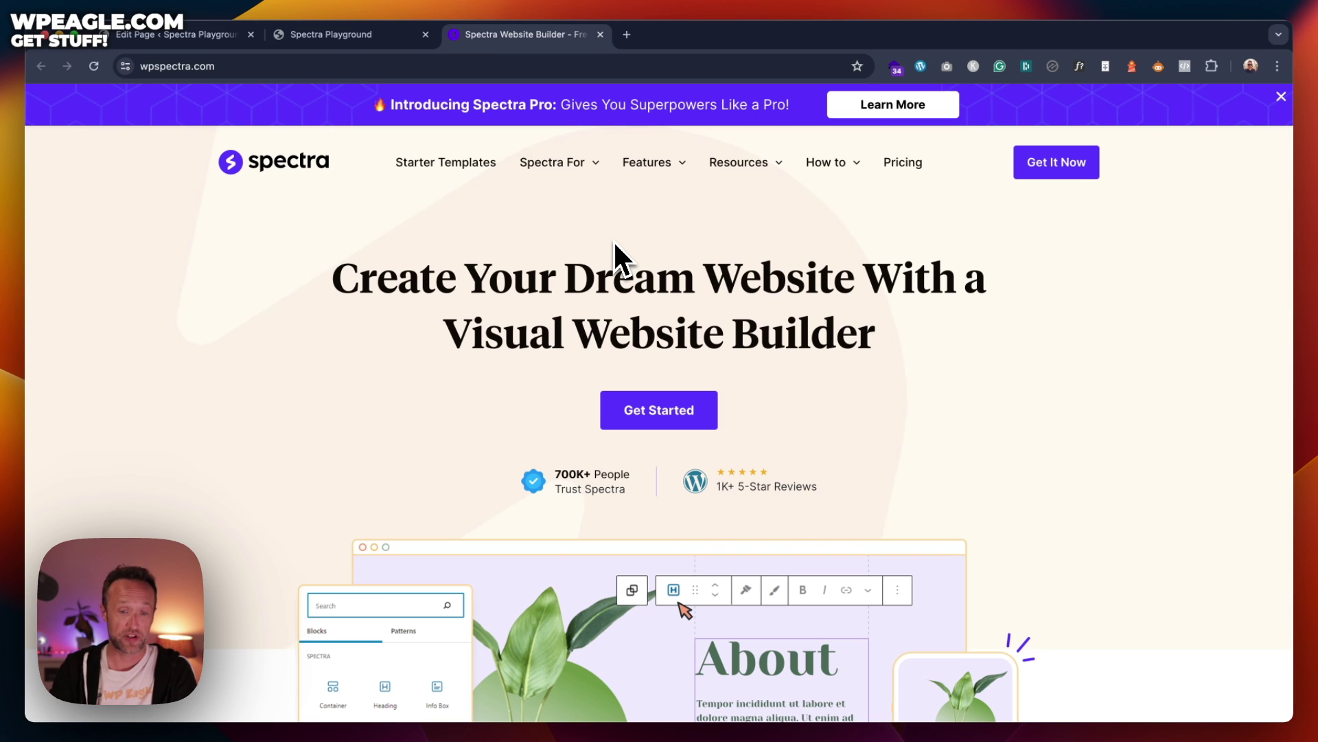
pyautogui.moveTo(541, 160)
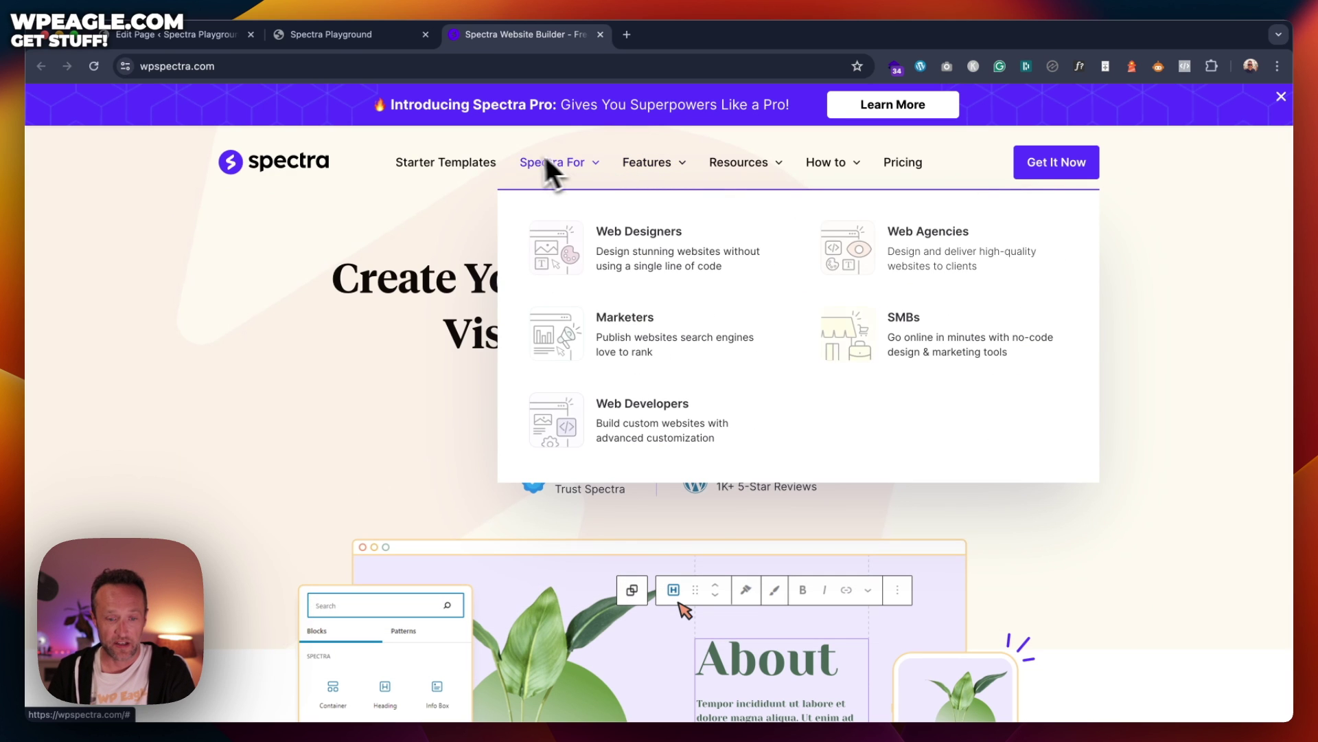
pyautogui.click(905, 165)
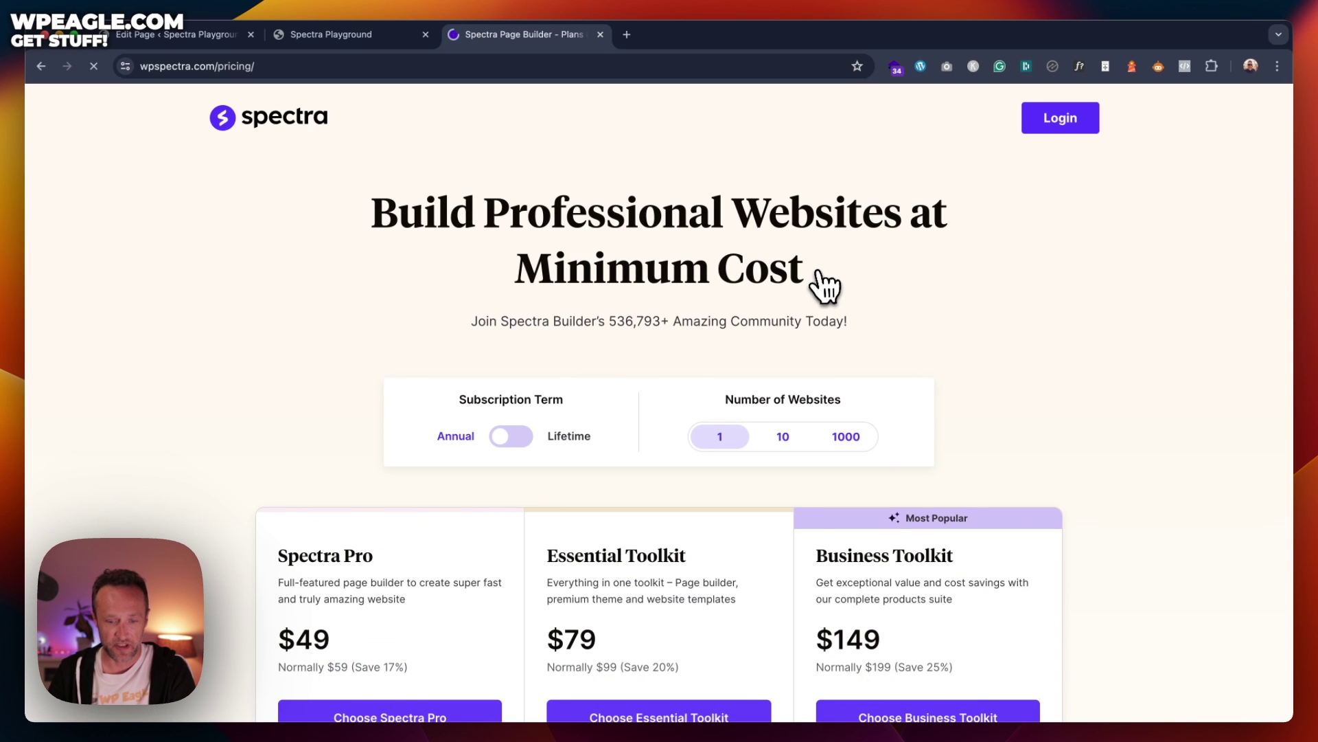
# Step: Scroll the Spectra Pro, Essential and Business plans, highlighting the Premium Starter Templates and Astra Pro features
pyautogui.scroll(-5, 824, 285)
pyautogui.scroll(-2, 677, 403)
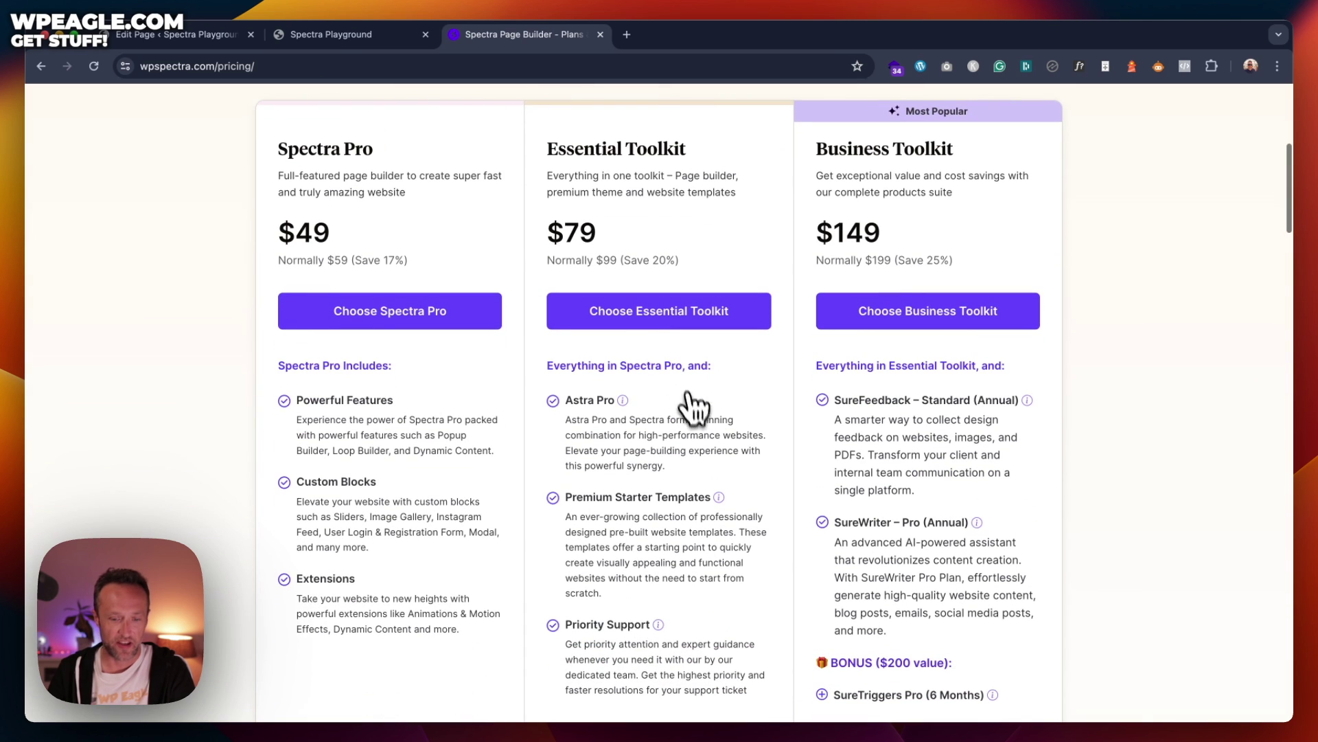
pyautogui.moveTo(702, 499); pyautogui.dragTo(545, 501)
pyautogui.moveTo(694, 401); pyautogui.dragTo(548, 405)
pyautogui.scroll(5, 635, 253)
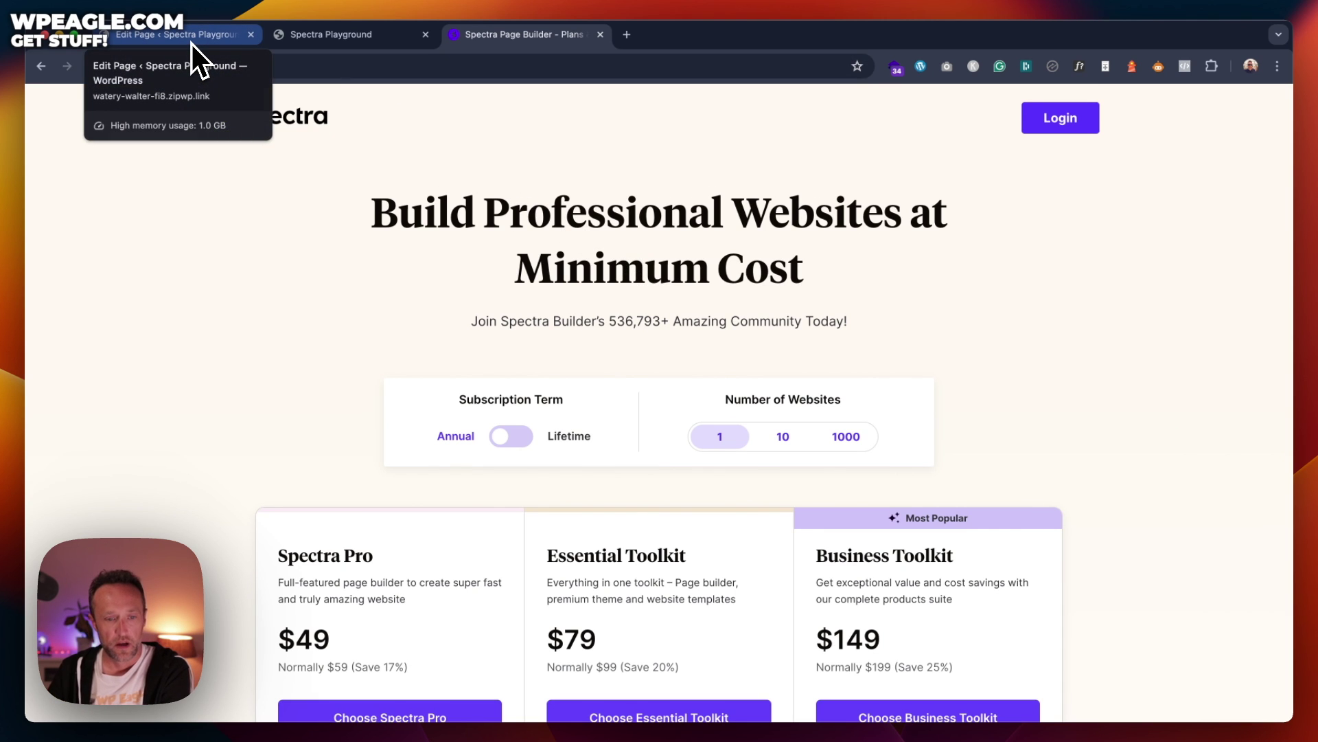
# Step: Insert the Day Care Services kit's 'Have questions about our programs?' contact page below the existing sections
pyautogui.click(228, 40)
pyautogui.scroll(-3, 728, 303)
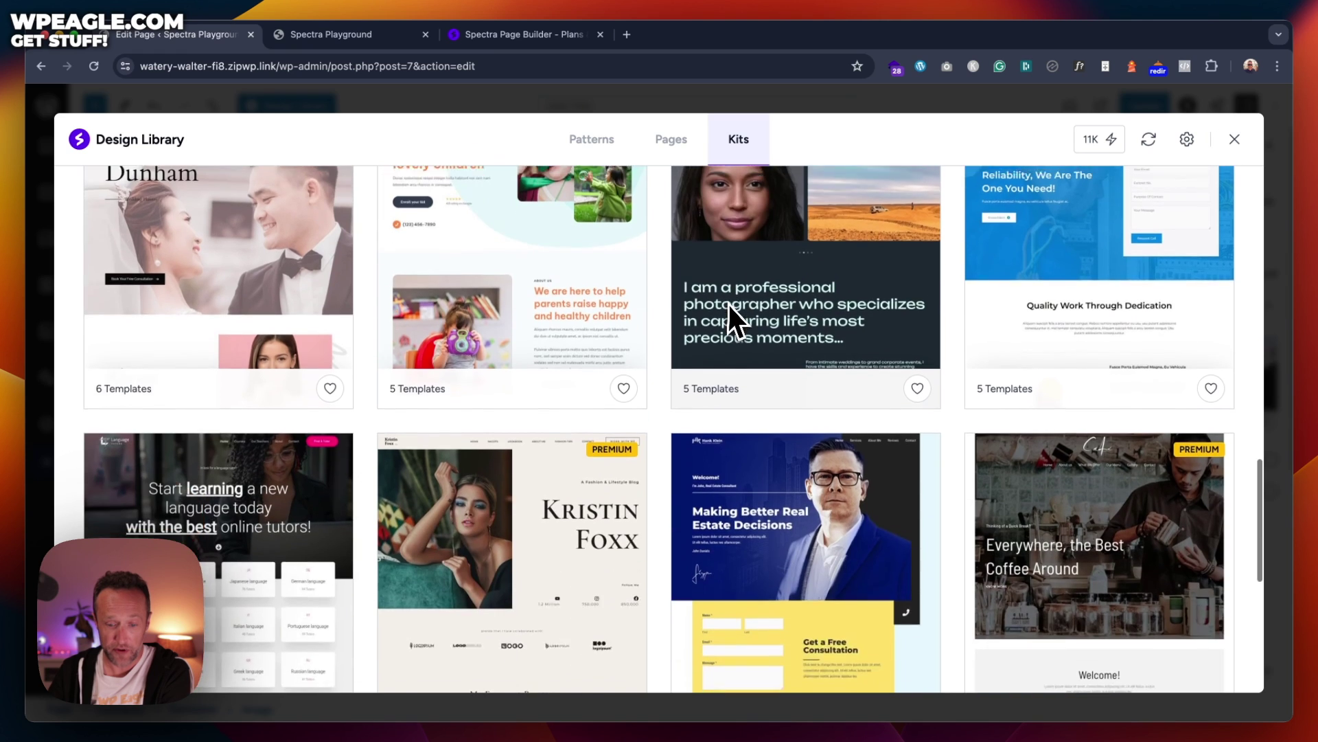
pyautogui.scroll(3, 729, 304)
pyautogui.scroll(1, 729, 303)
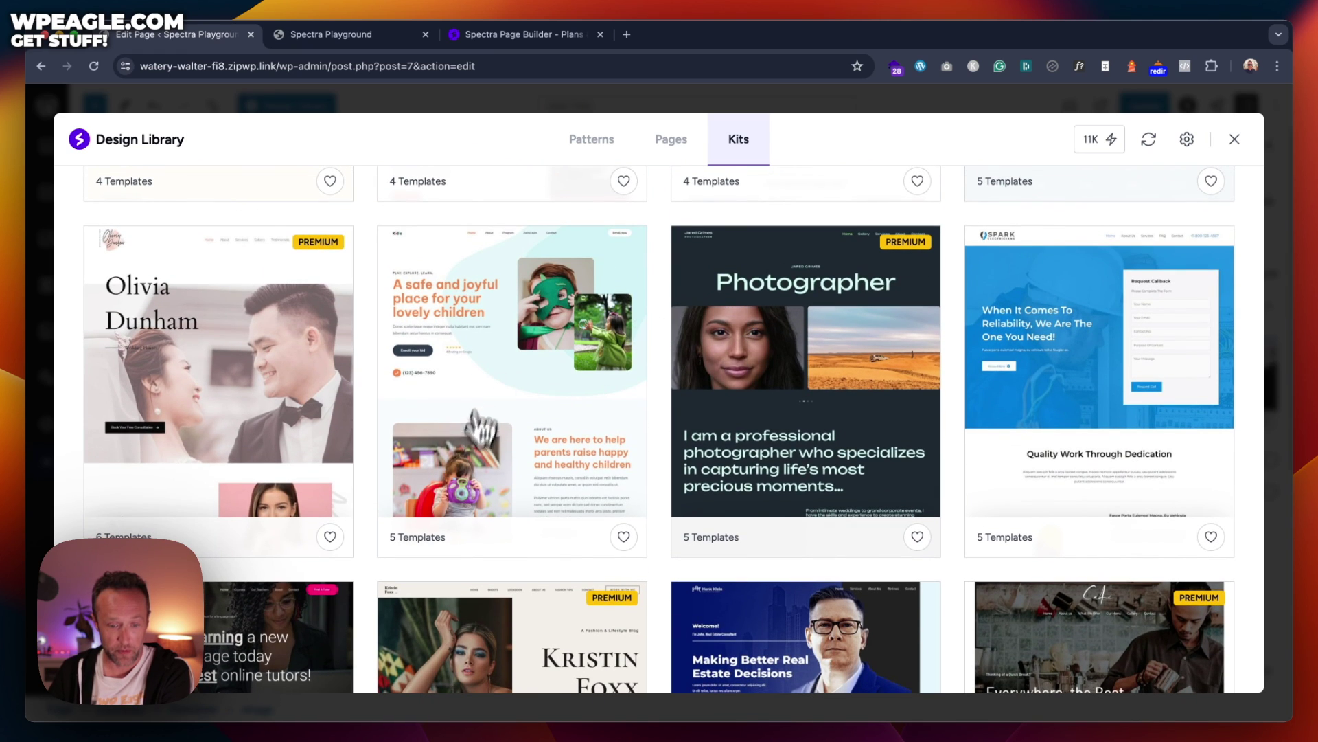
pyautogui.click(491, 549)
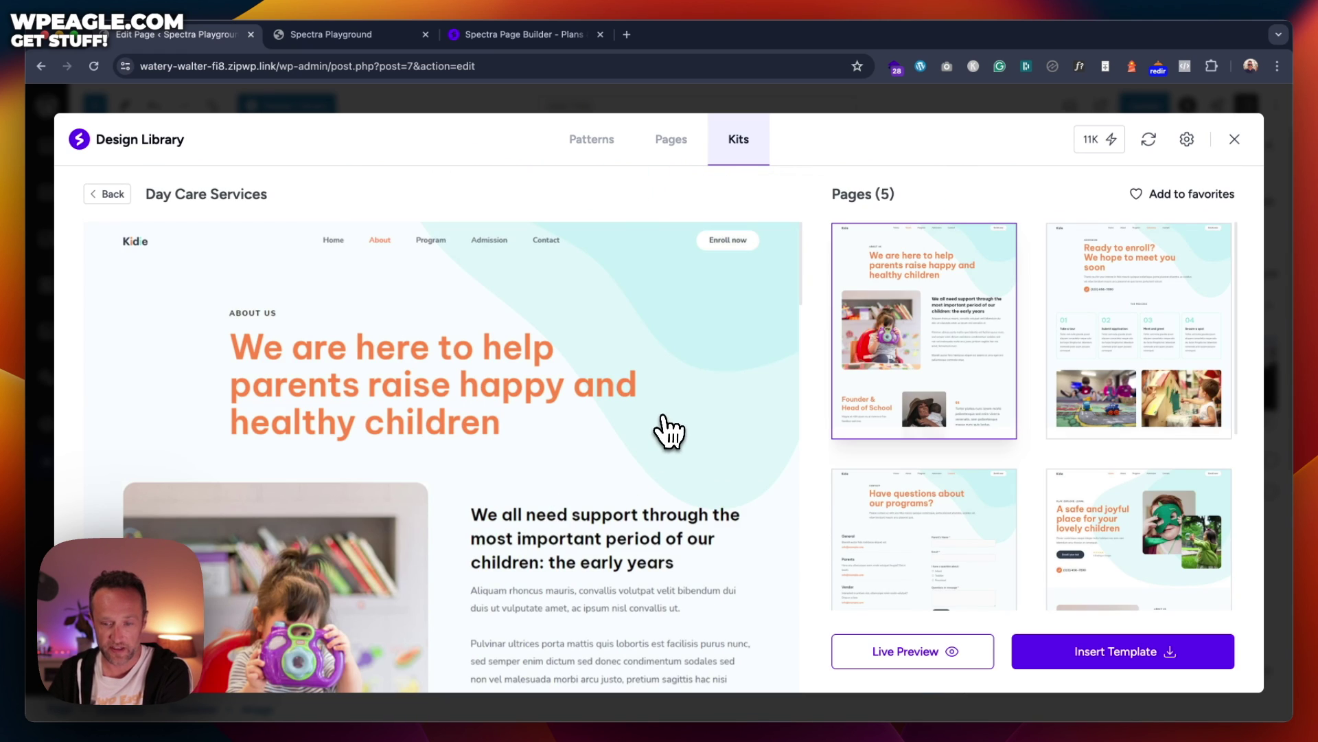
pyautogui.scroll(-5, 930, 338)
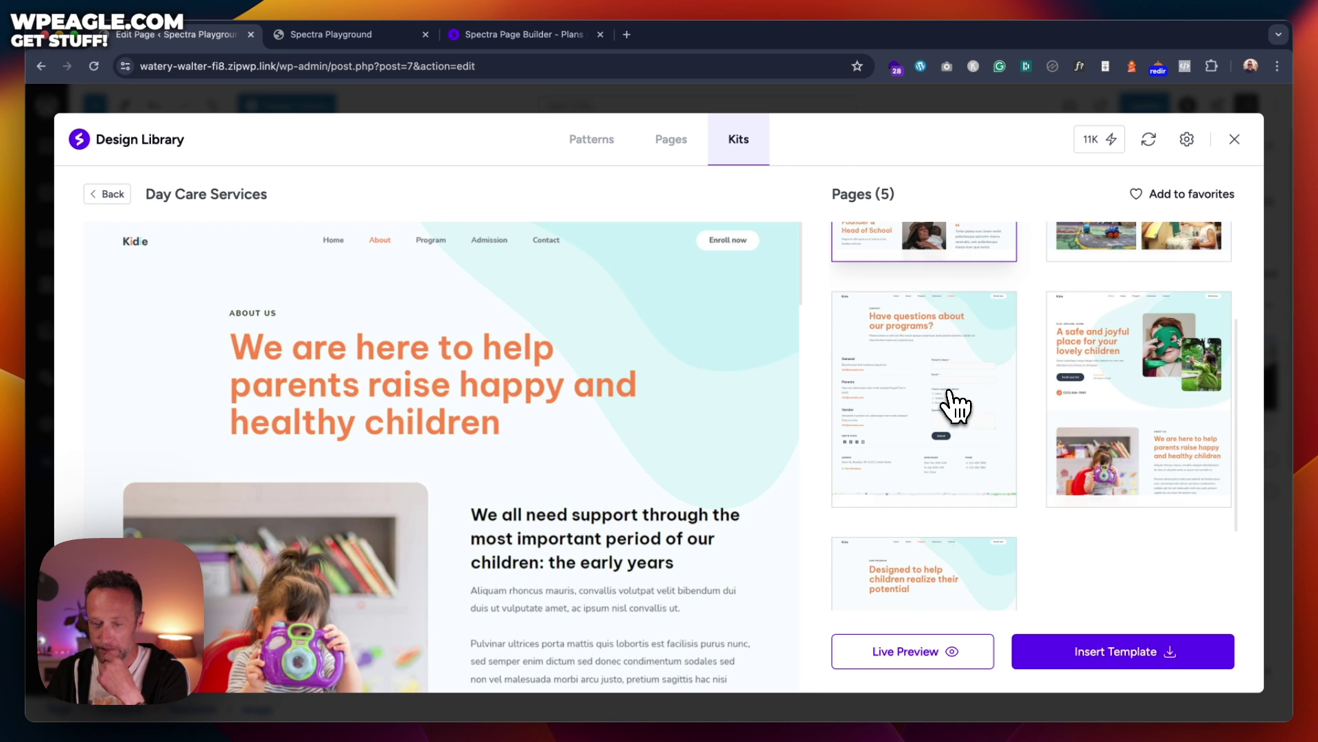
pyautogui.scroll(1, 954, 407)
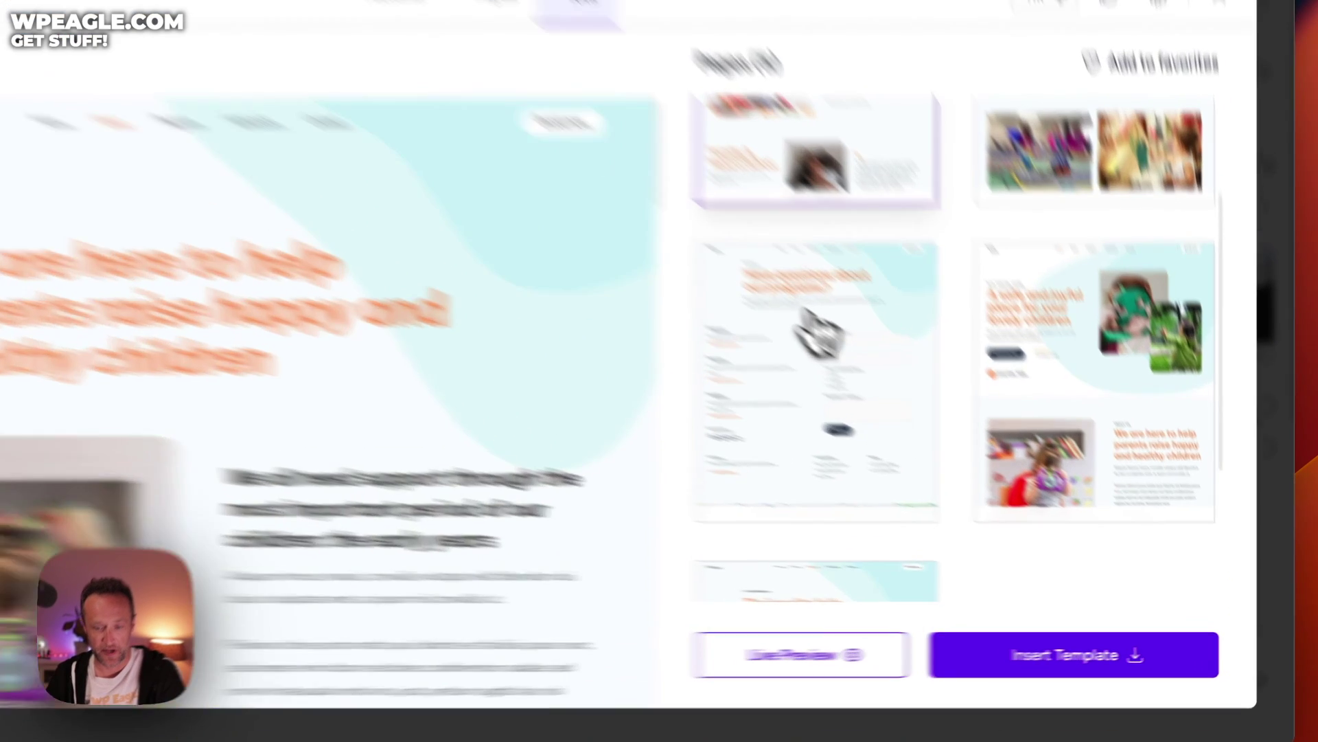
pyautogui.click(923, 407)
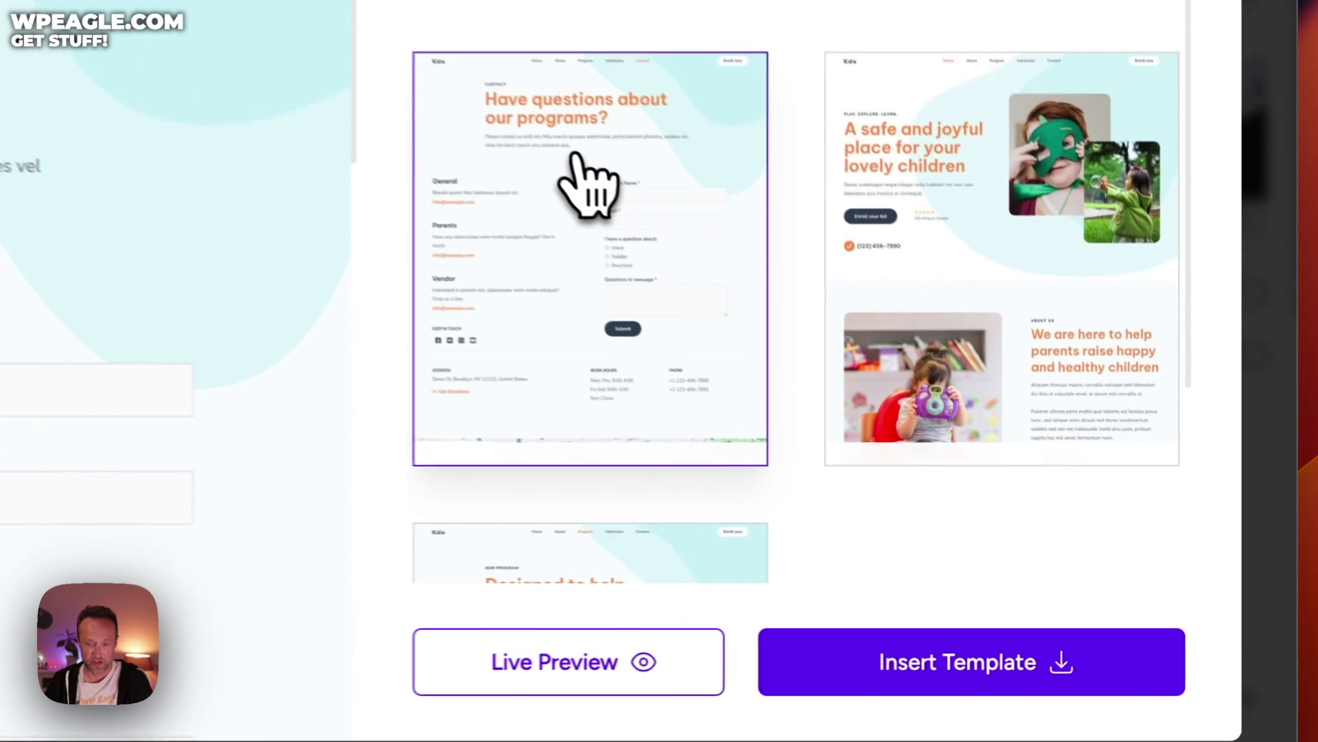
pyautogui.click(1085, 660)
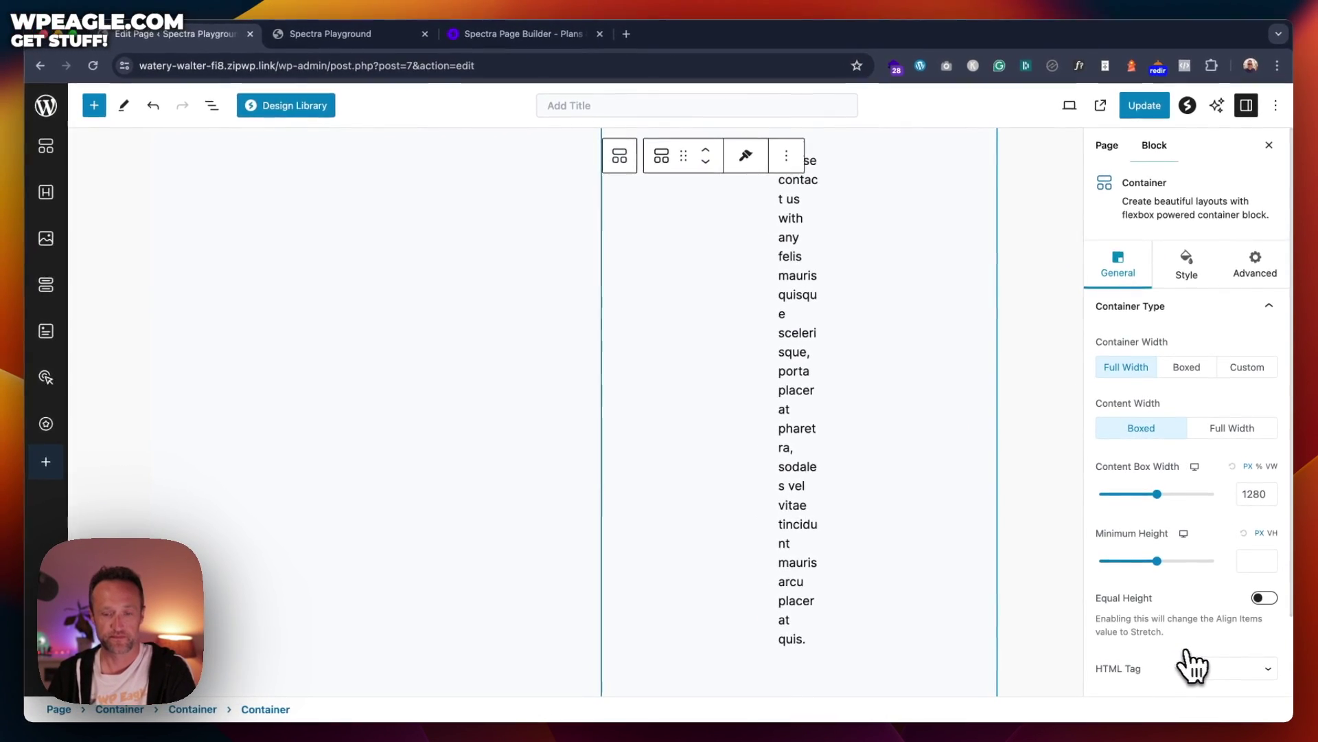
pyautogui.scroll(15, 896, 587)
pyautogui.scroll(-5, 895, 587)
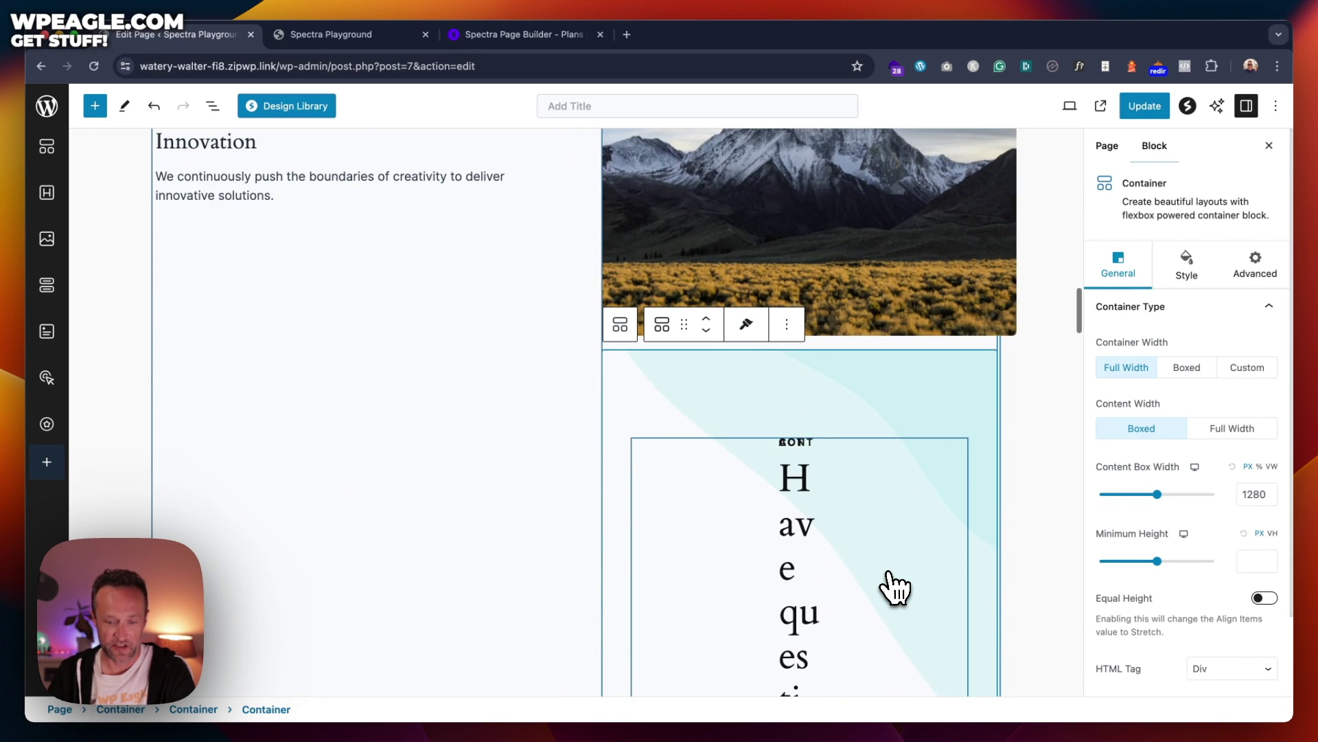
pyautogui.scroll(20, 896, 587)
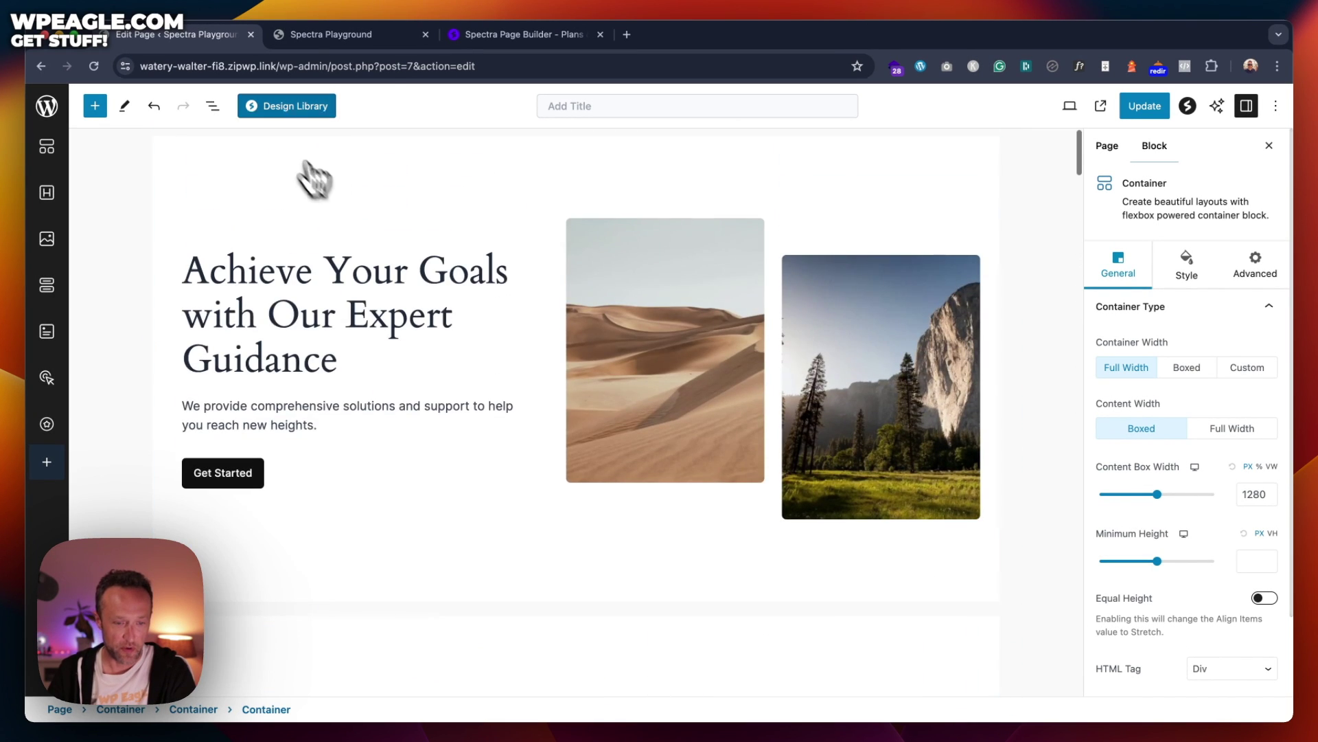
# Step: Leave the current page editor for the dashboard without saving changes
pyautogui.click(213, 106)
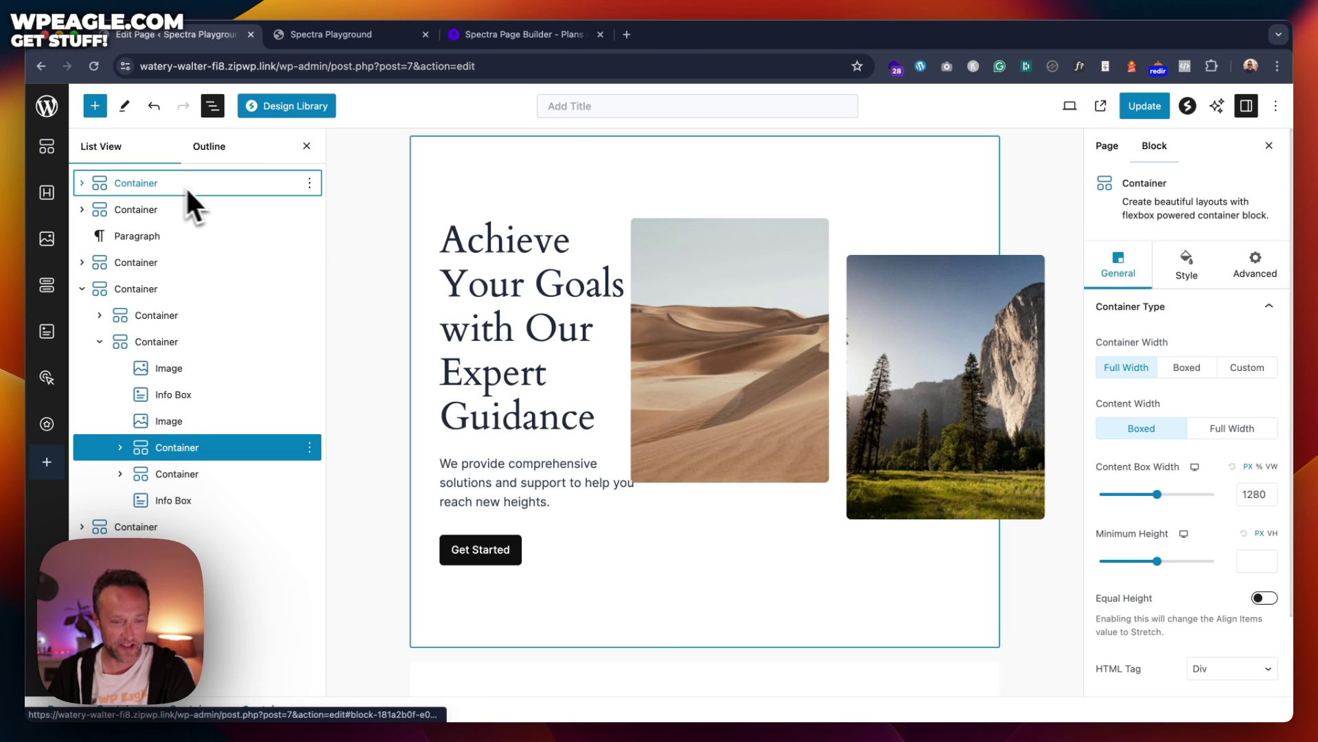
pyautogui.click(347, 195)
pyautogui.click(47, 107)
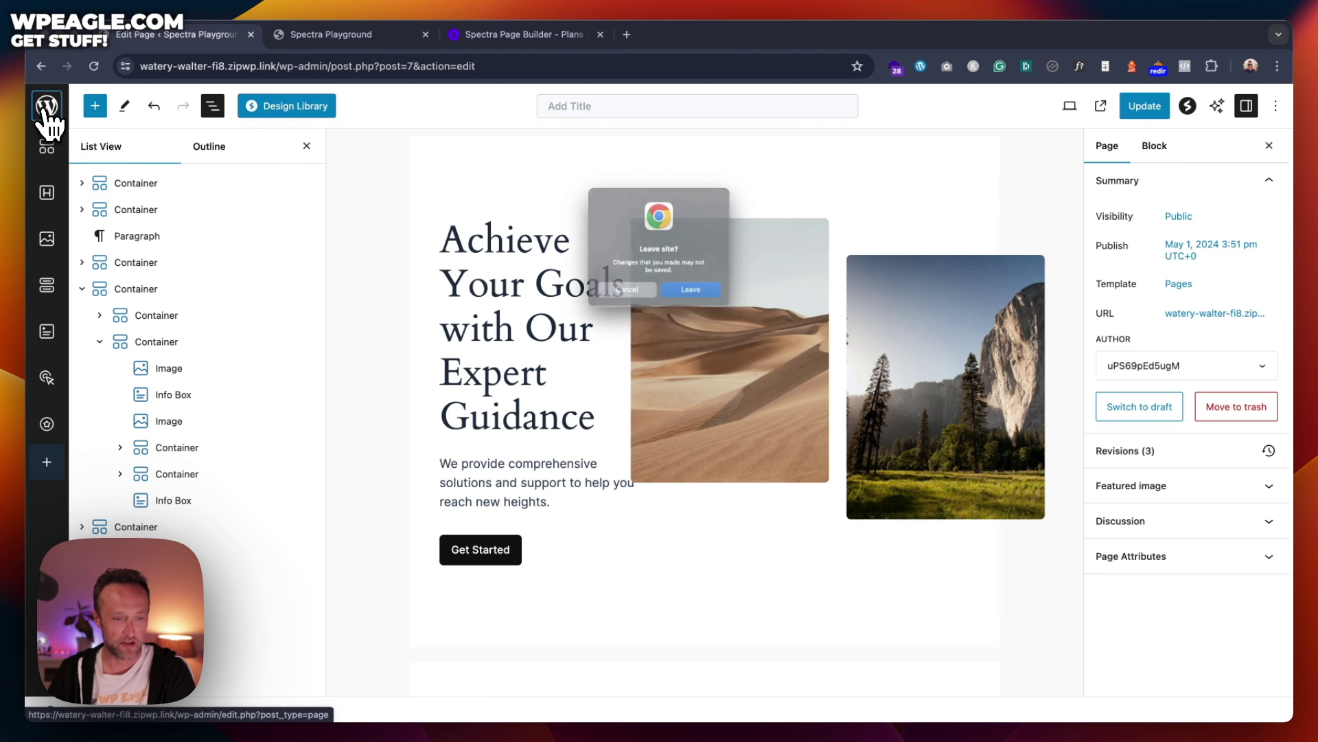
pyautogui.click(713, 295)
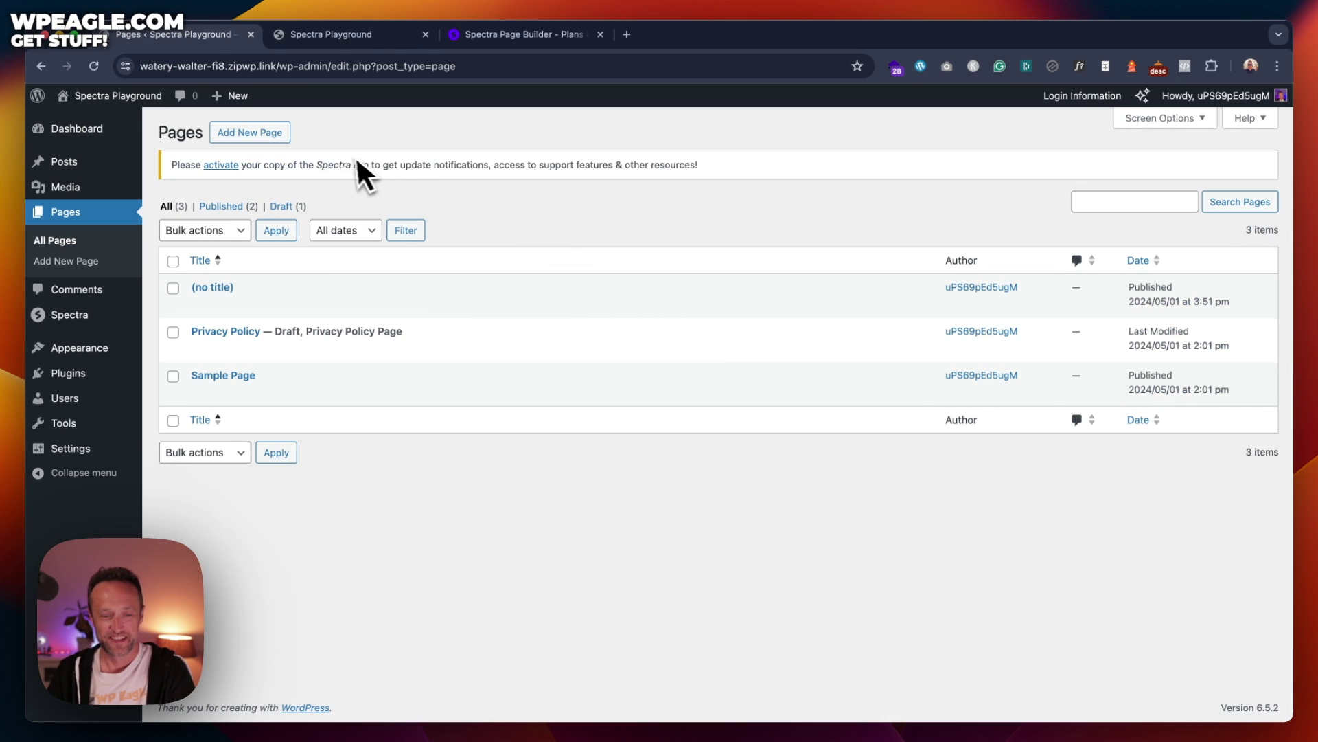
# Step: Start a new blank page, skipping the pattern choices, and title it 'Home page'
pyautogui.click(259, 133)
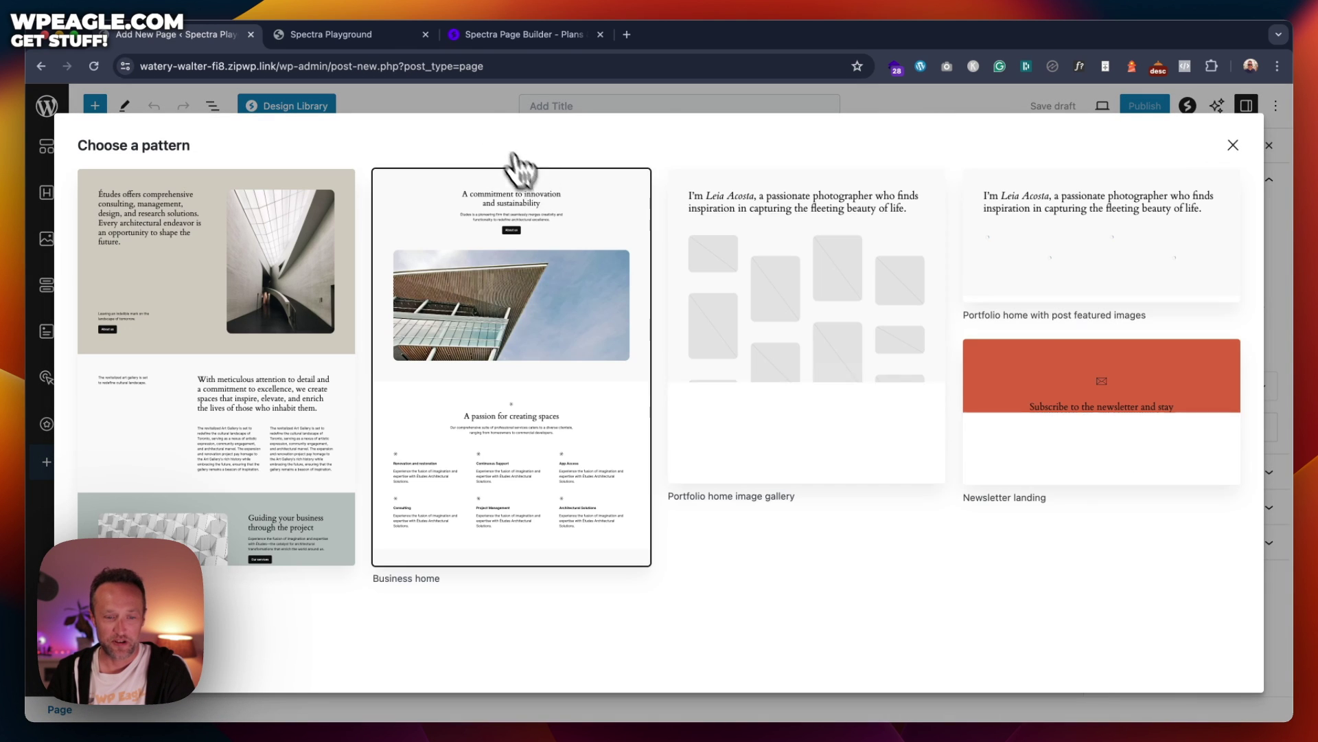
pyautogui.click(1233, 145)
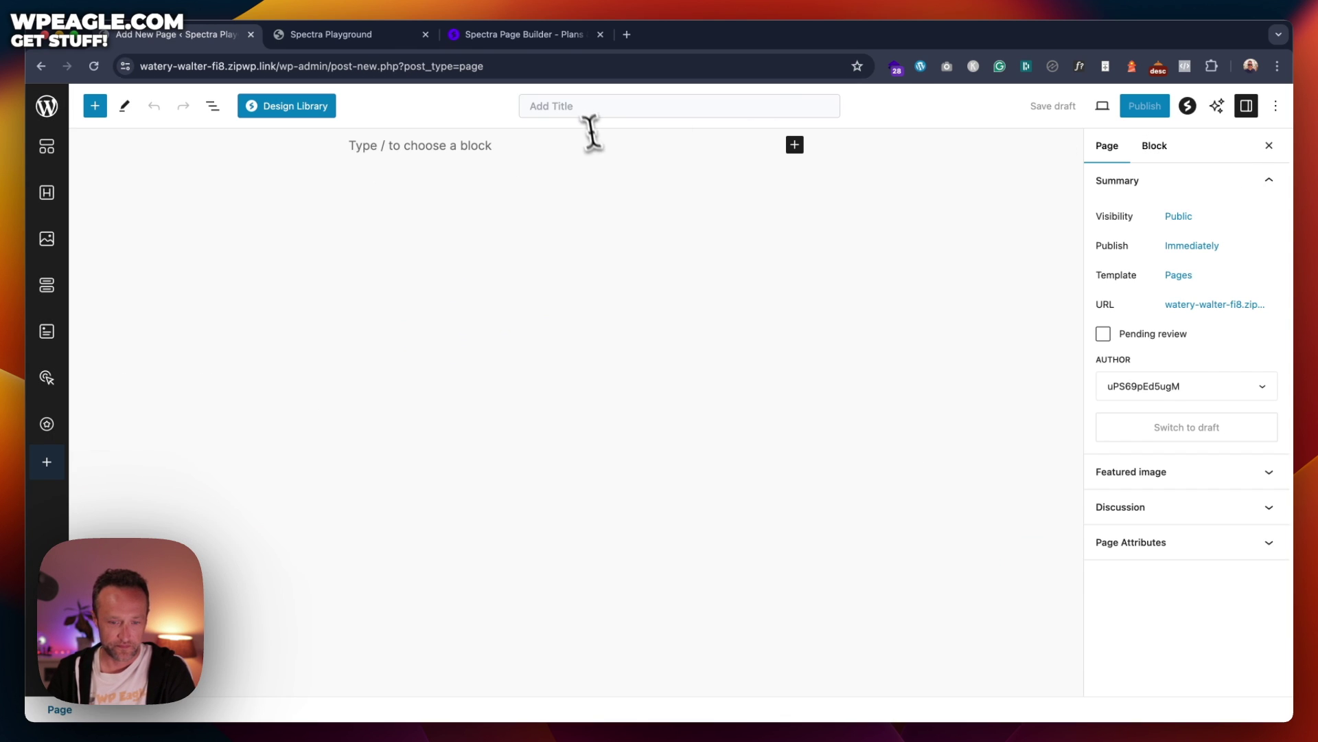
pyautogui.click(590, 109)
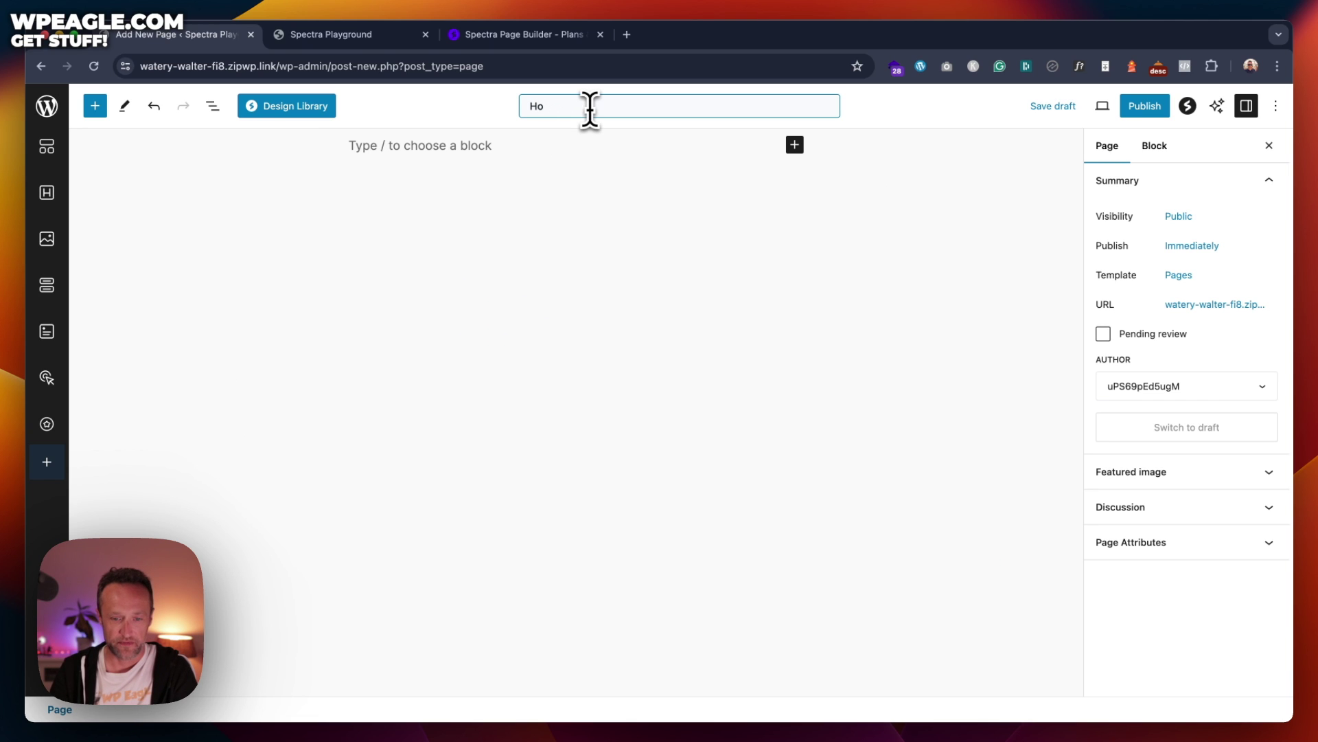
# Step: Open the Day Care Services kit from the Spectra Design Library's Kits section
pyautogui.click(639, 151)
pyautogui.click(287, 105)
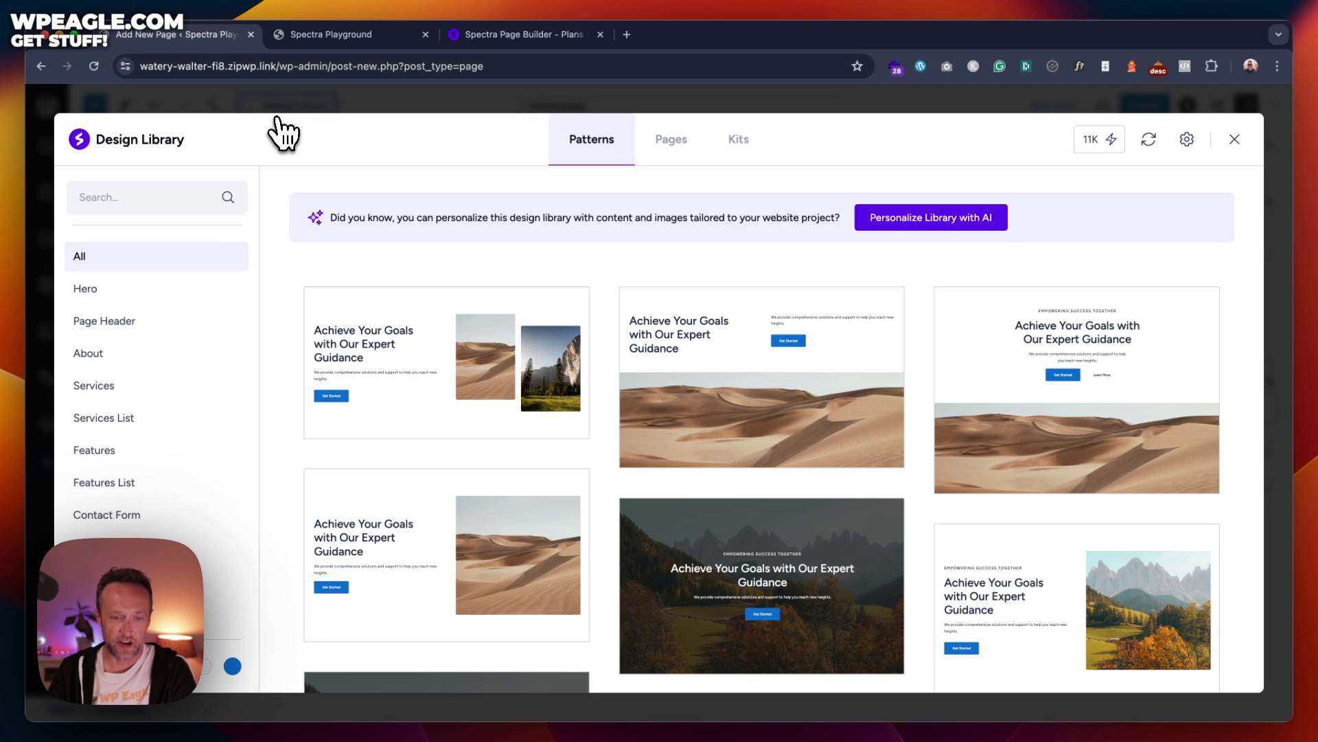
pyautogui.click(739, 139)
pyautogui.scroll(-10, 669, 405)
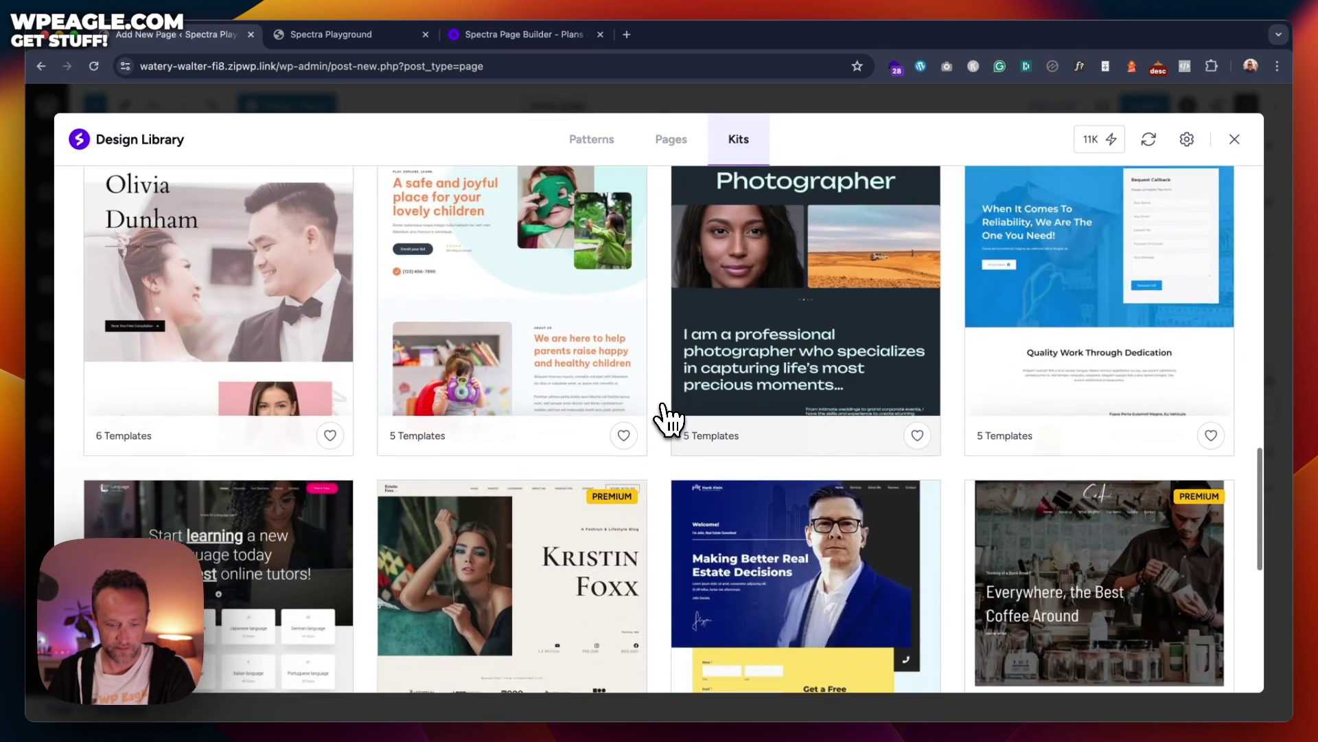
pyautogui.scroll(2, 670, 418)
pyautogui.scroll(-2, 671, 418)
pyautogui.click(525, 392)
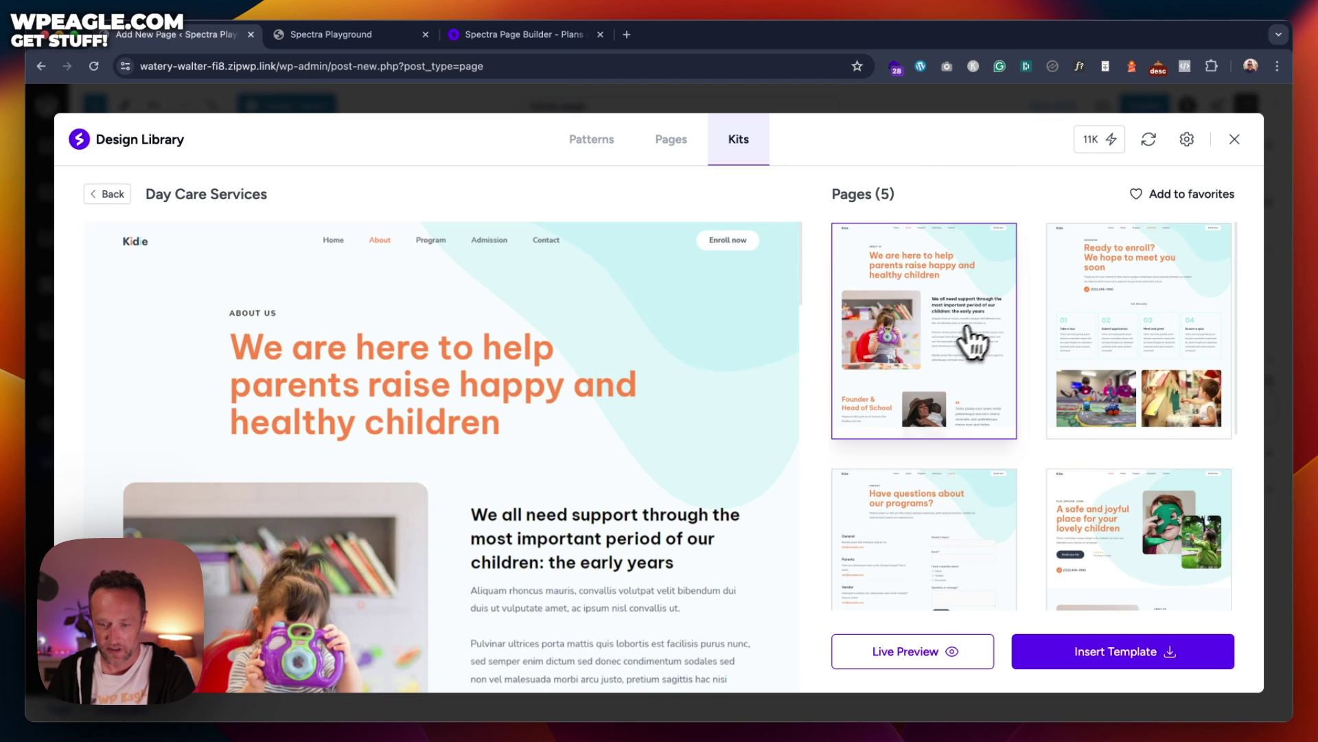
# Step: Insert the kit's 'A safe and joyful place for your lovely children' home page template
pyautogui.scroll(-5, 974, 340)
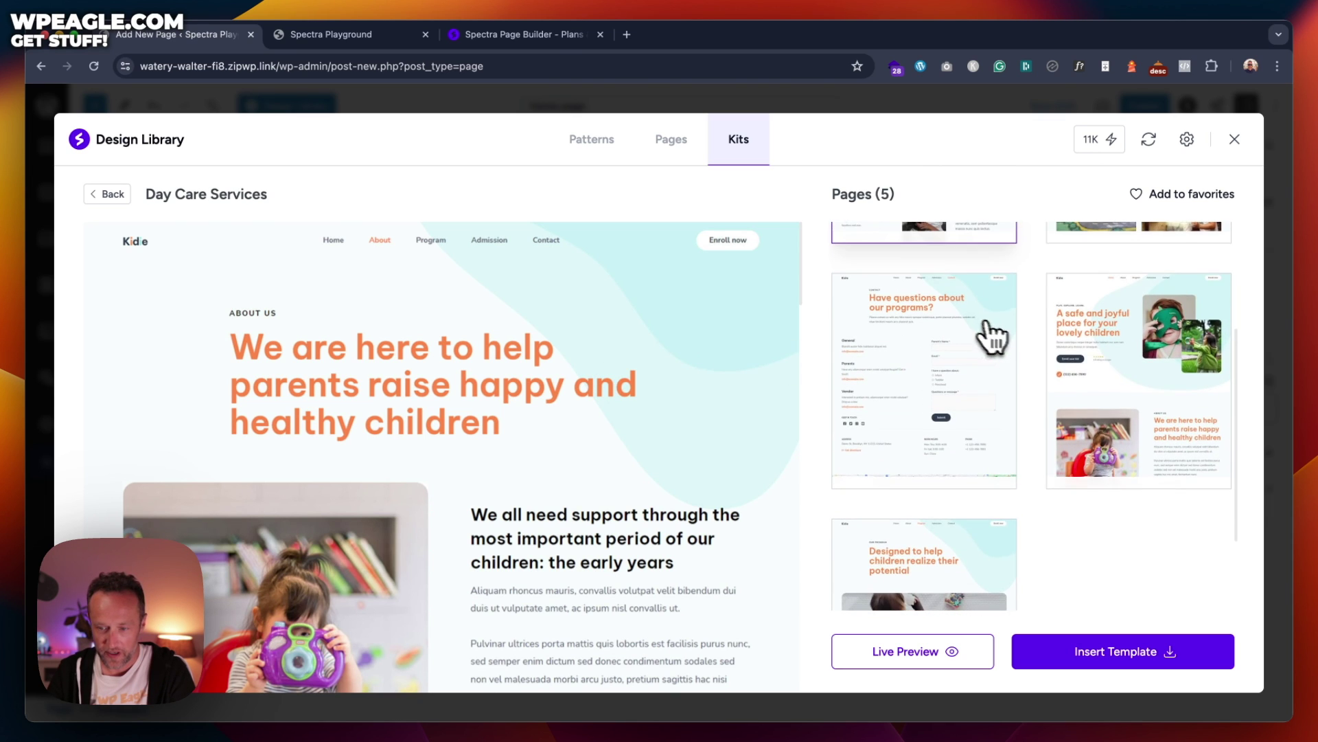
pyautogui.click(1119, 371)
pyautogui.scroll(3, 1121, 374)
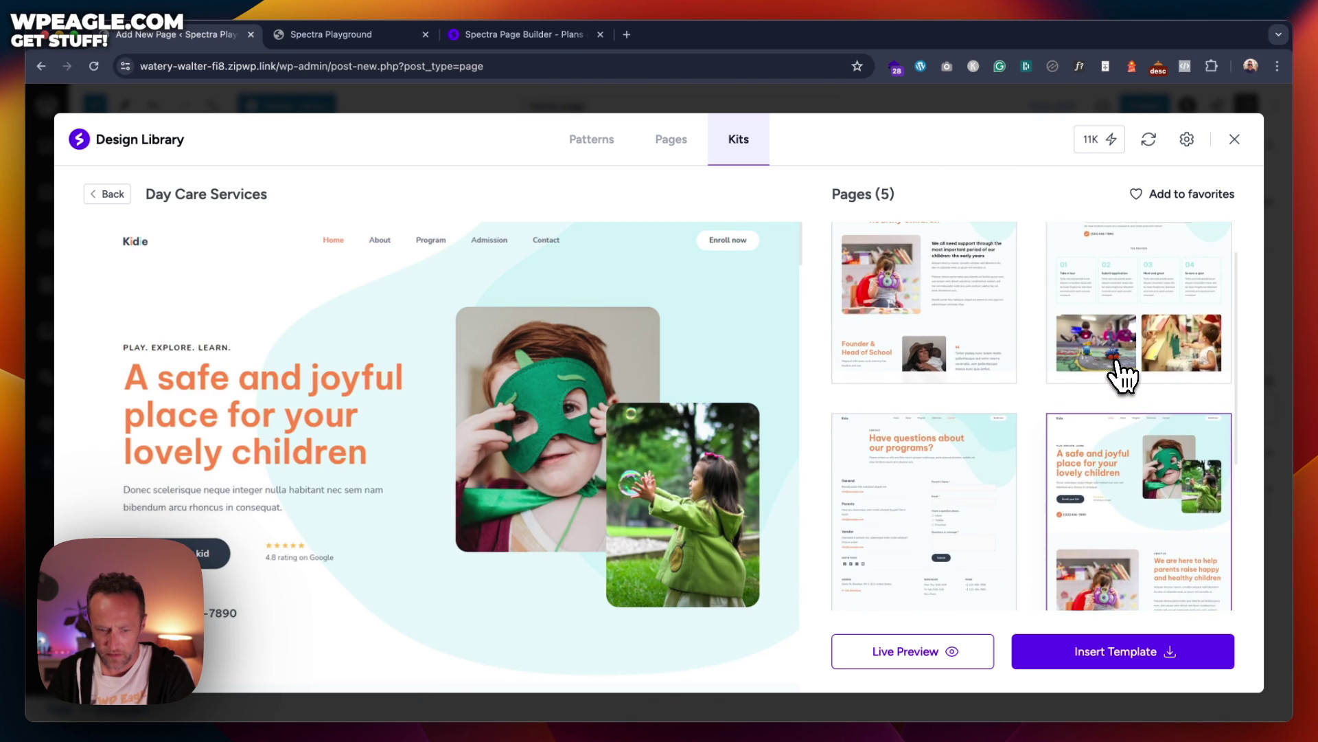
pyautogui.scroll(1, 1120, 375)
pyautogui.scroll(-3, 1122, 375)
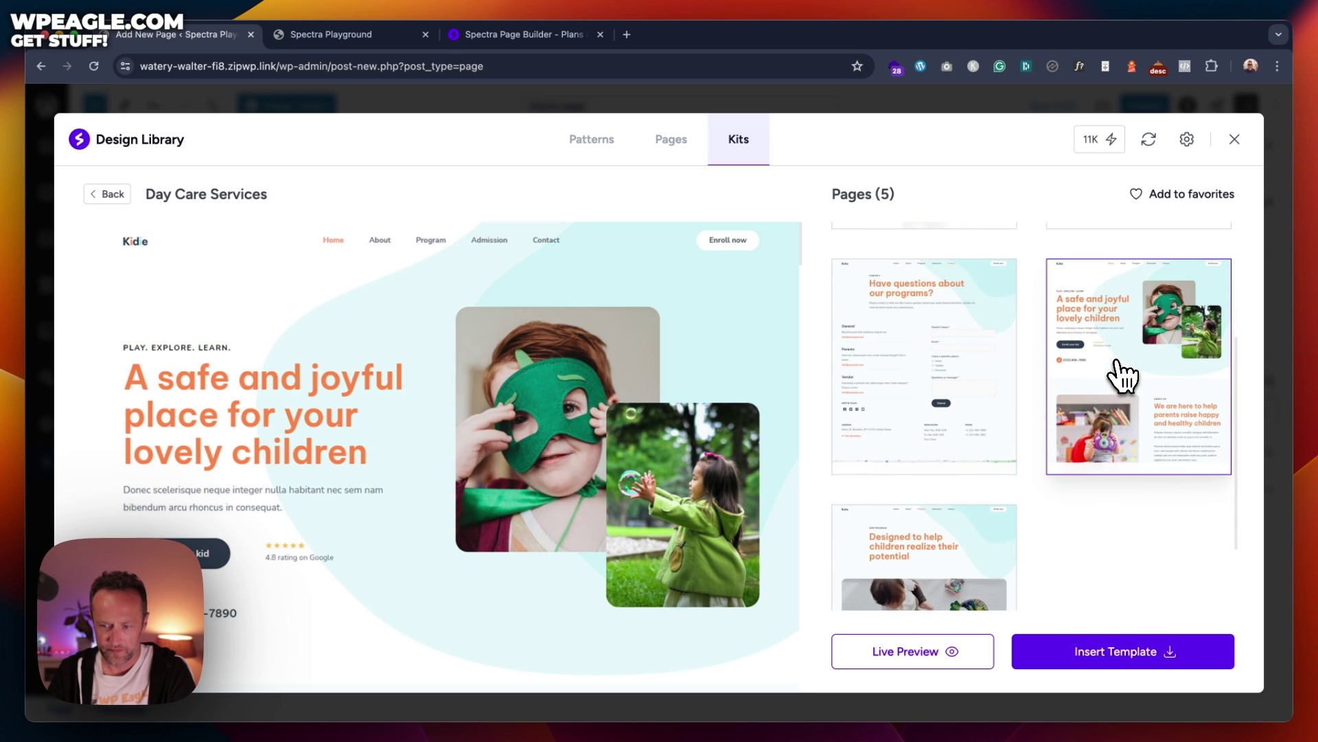
pyautogui.click(1173, 659)
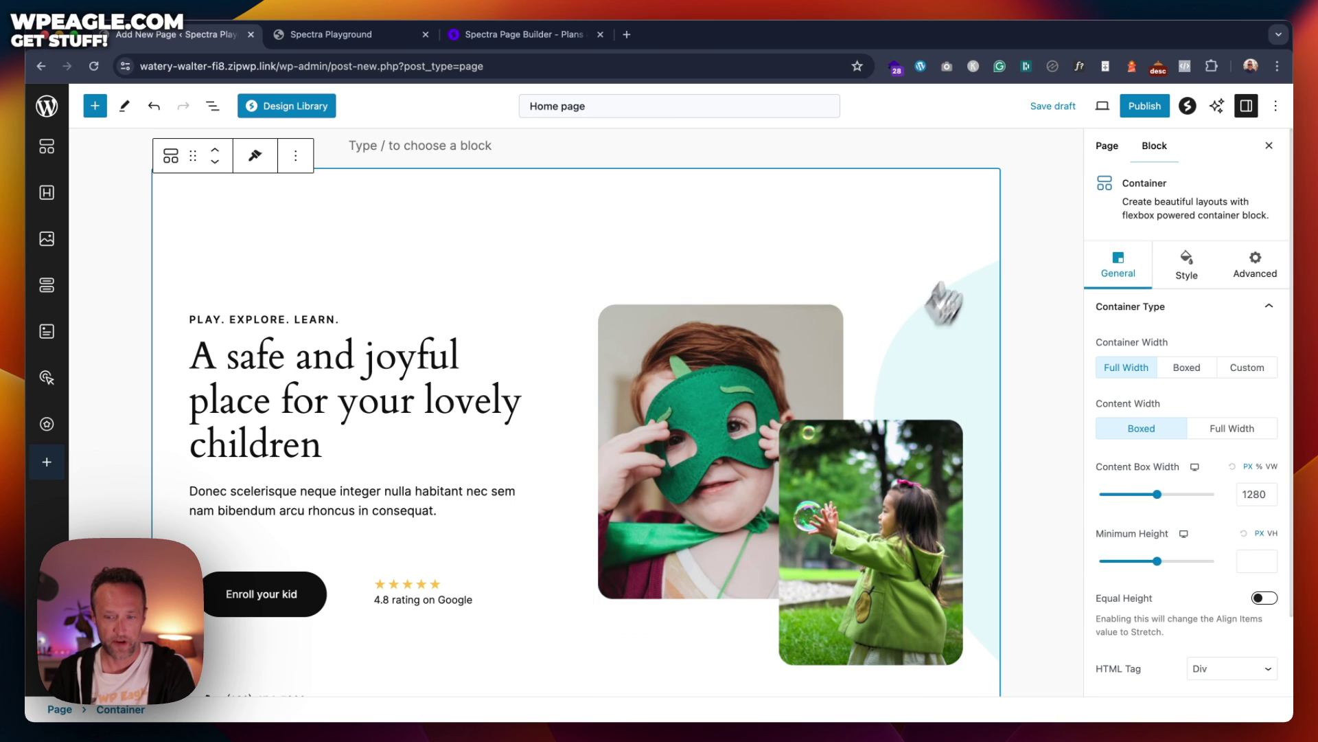
# Step: Publish the Home page, confirming in the pre-publish panel
pyautogui.click(1145, 106)
pyautogui.click(1140, 106)
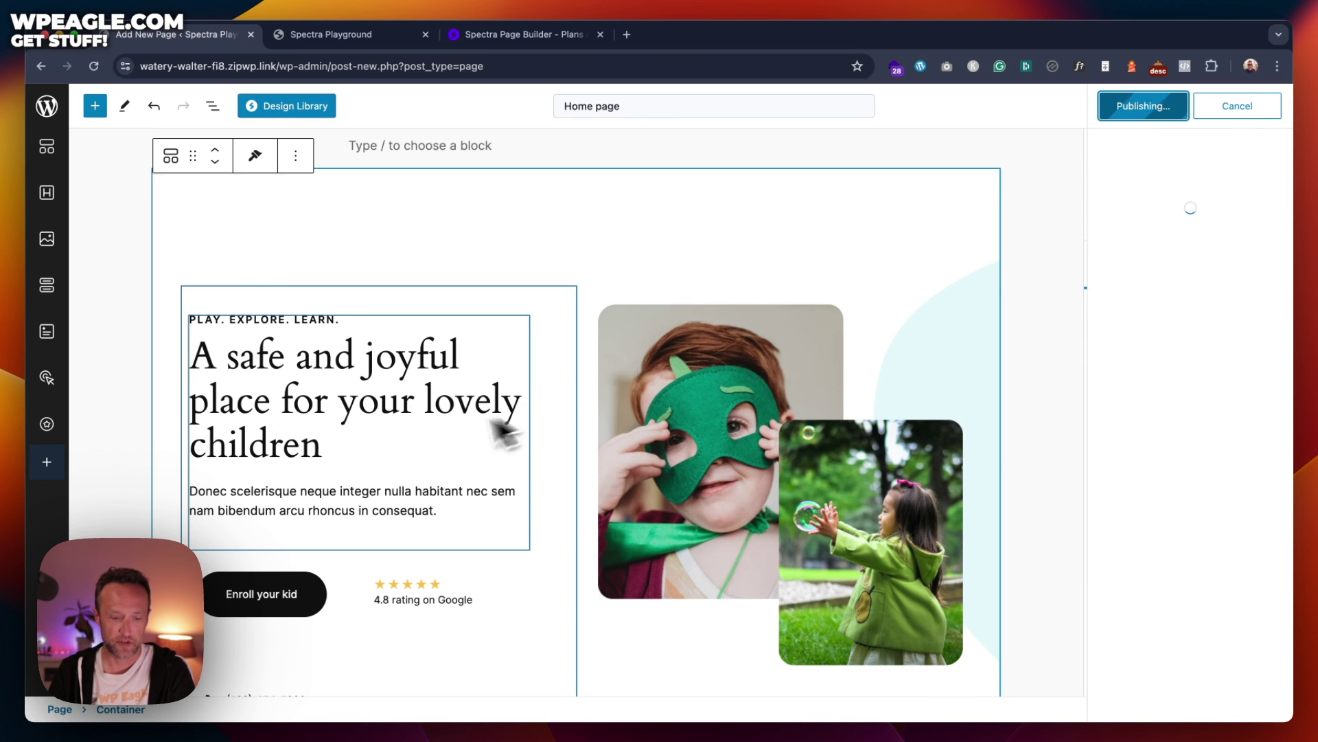
pyautogui.scroll(-4, 467, 422)
pyautogui.click(312, 331)
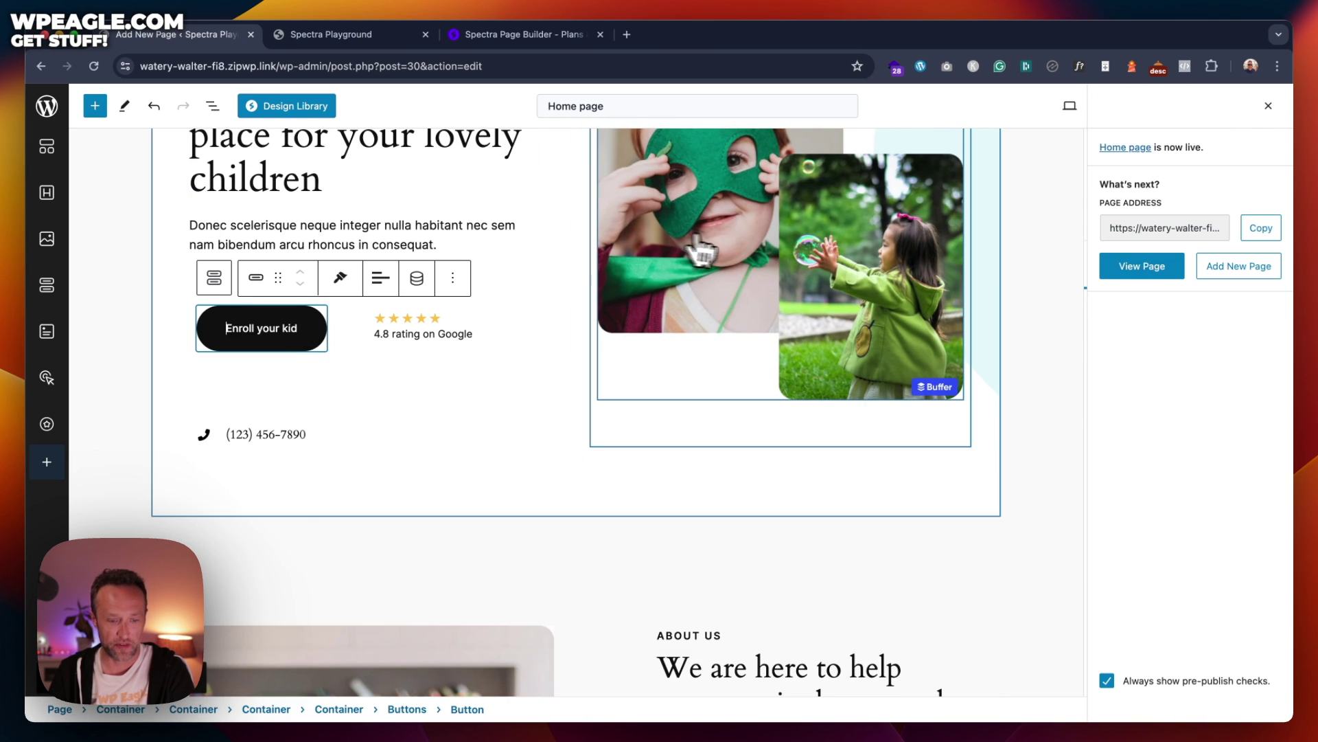
pyautogui.scroll(4, 660, 316)
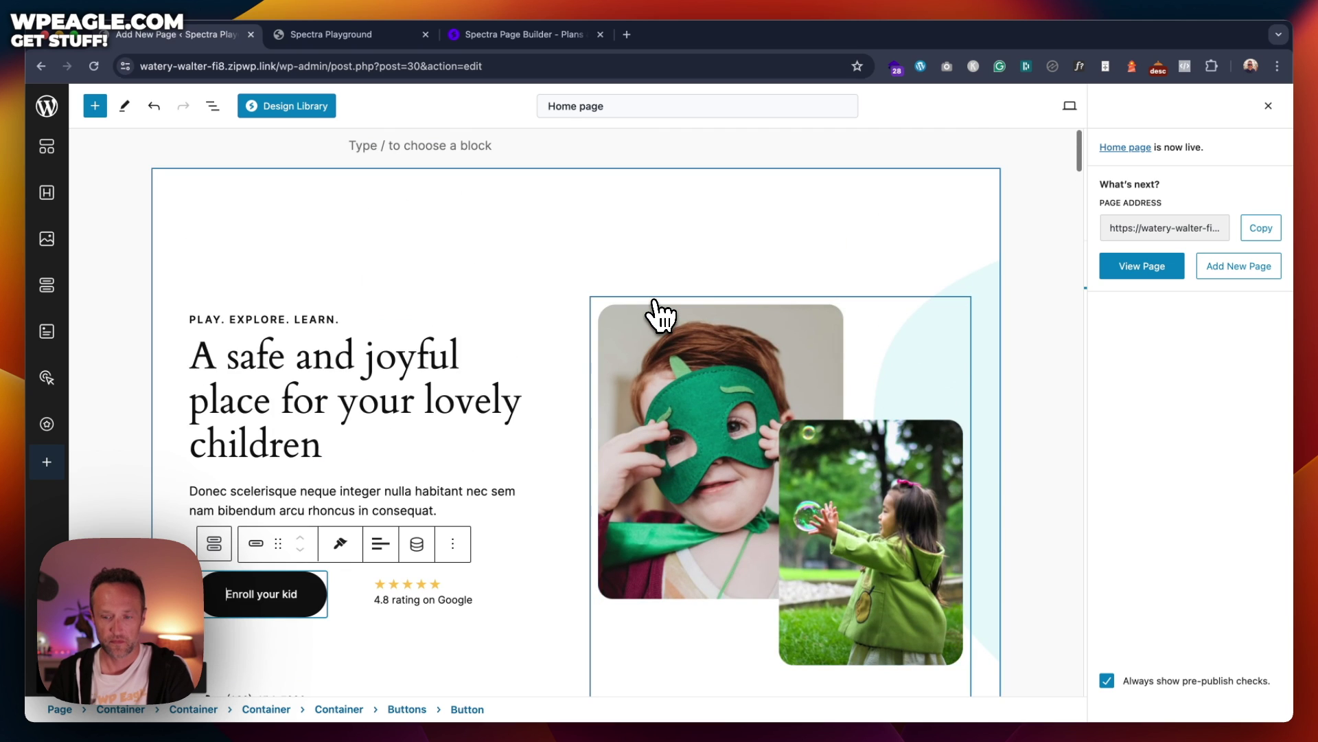
# Step: View the published Home page on the live site and highlight its title
pyautogui.click(1123, 273)
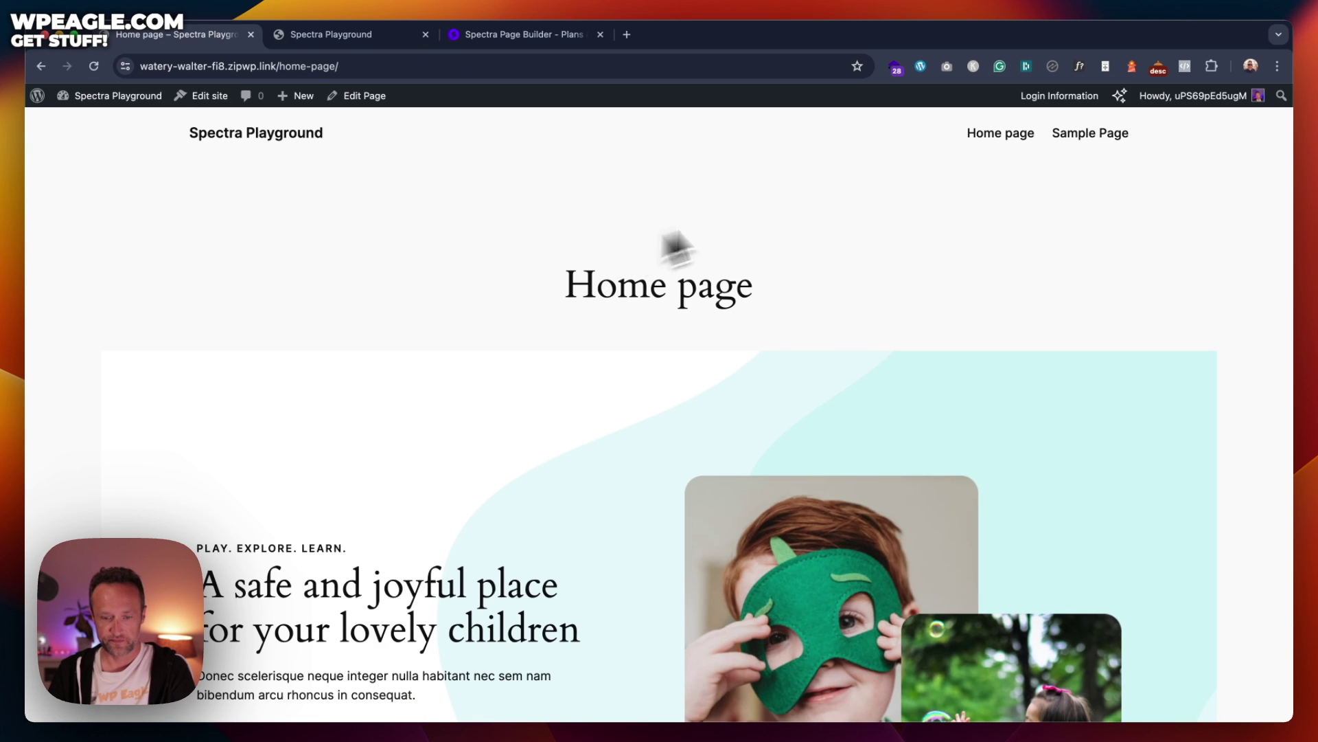
pyautogui.scroll(-3, 825, 180)
pyautogui.scroll(3, 828, 184)
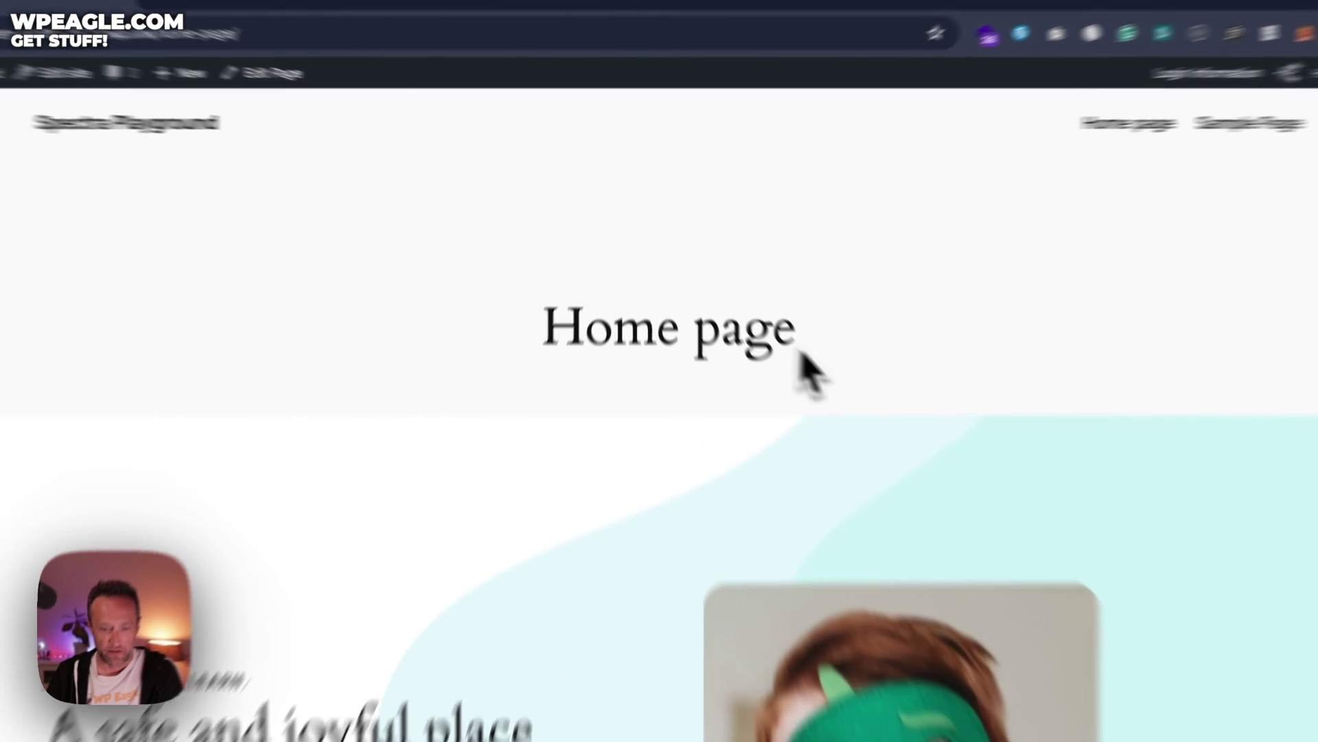
pyautogui.tripleClick(597, 278)
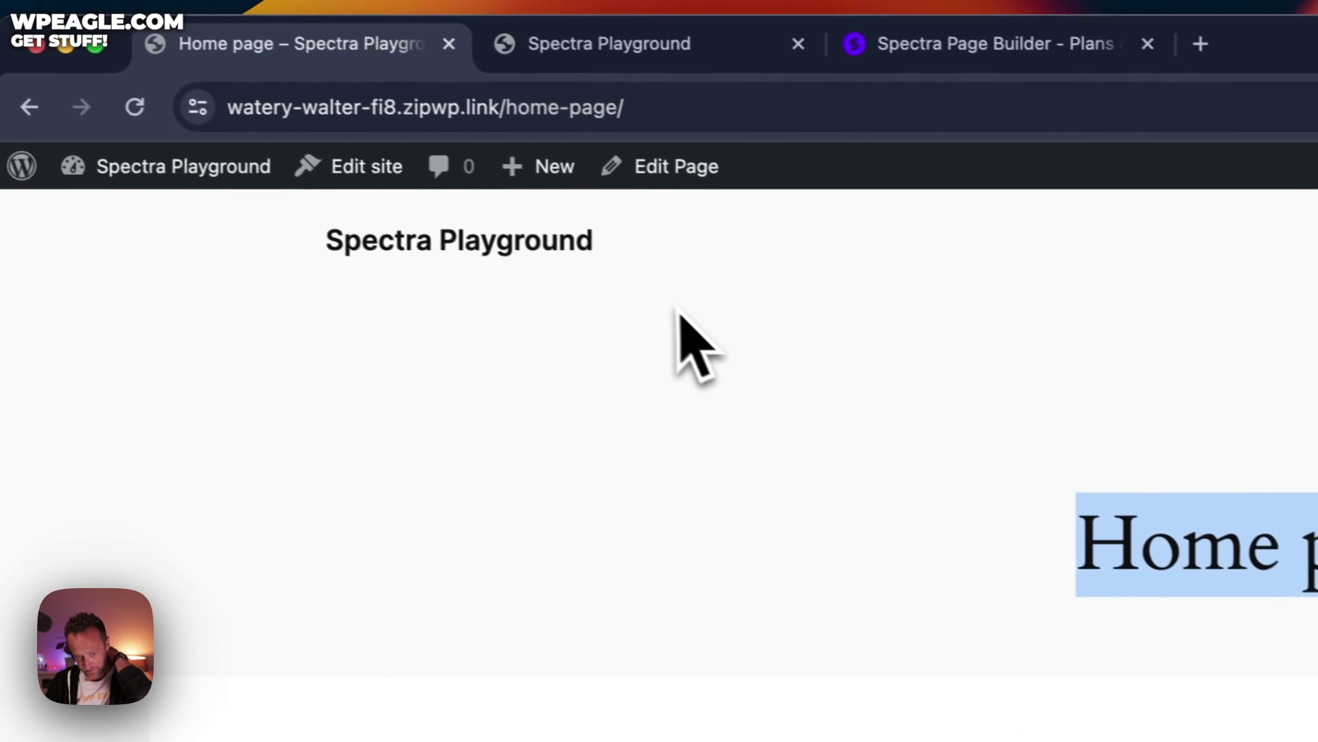
# Step: Briefly open the site editor's Pages template, then return to the dashboard
pyautogui.click(369, 169)
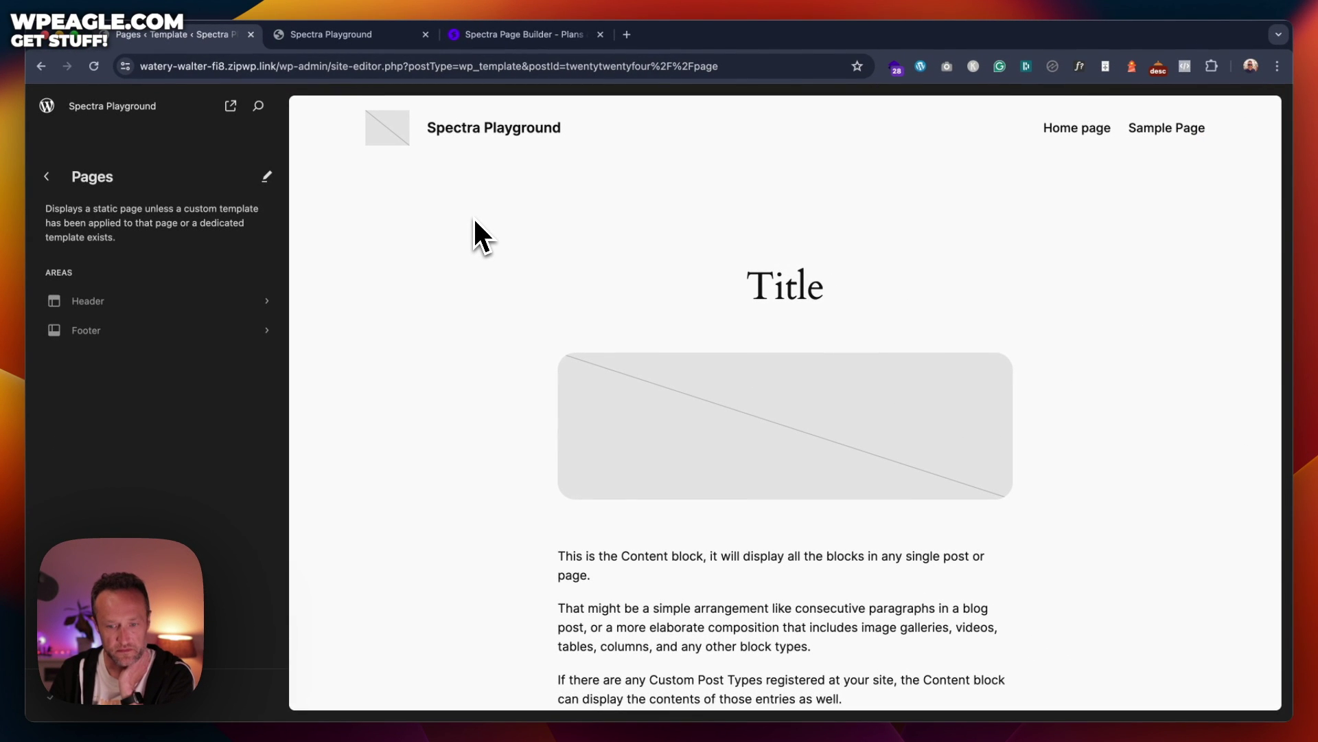
pyautogui.click(47, 173)
pyautogui.click(51, 176)
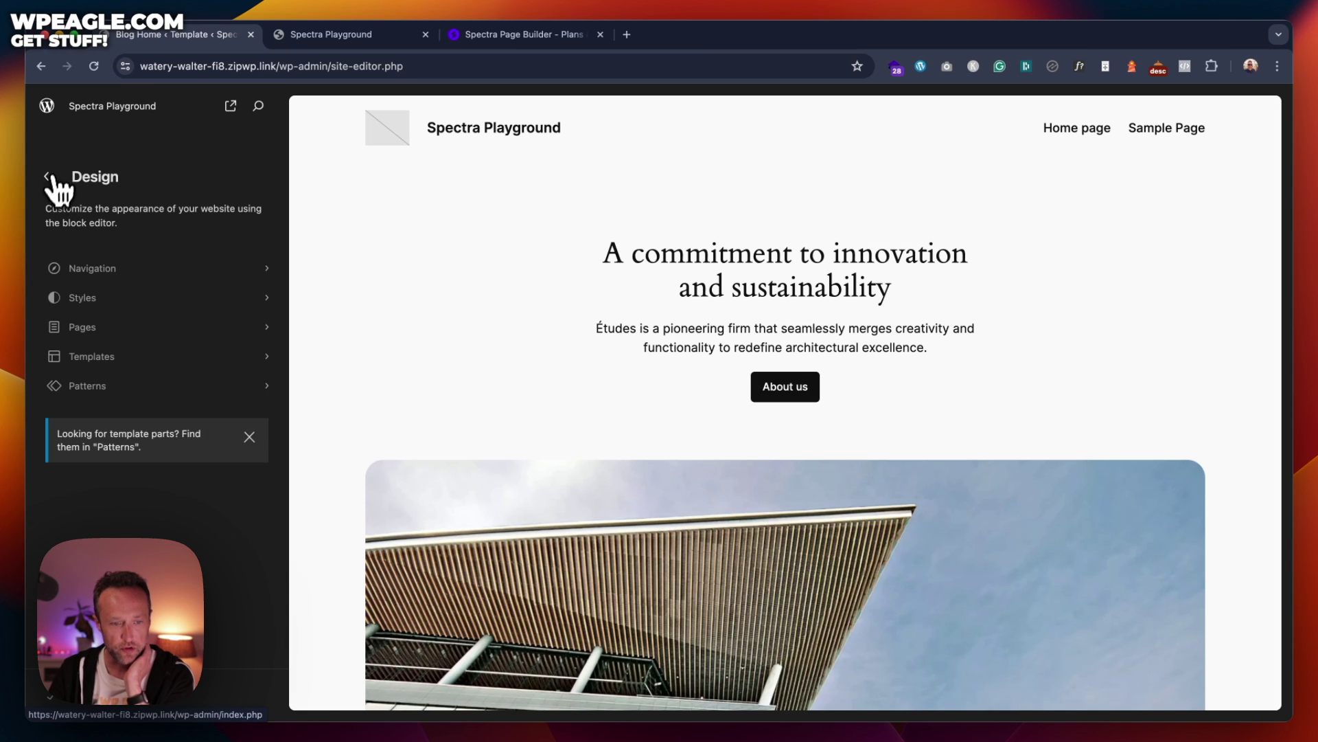
pyautogui.click(46, 106)
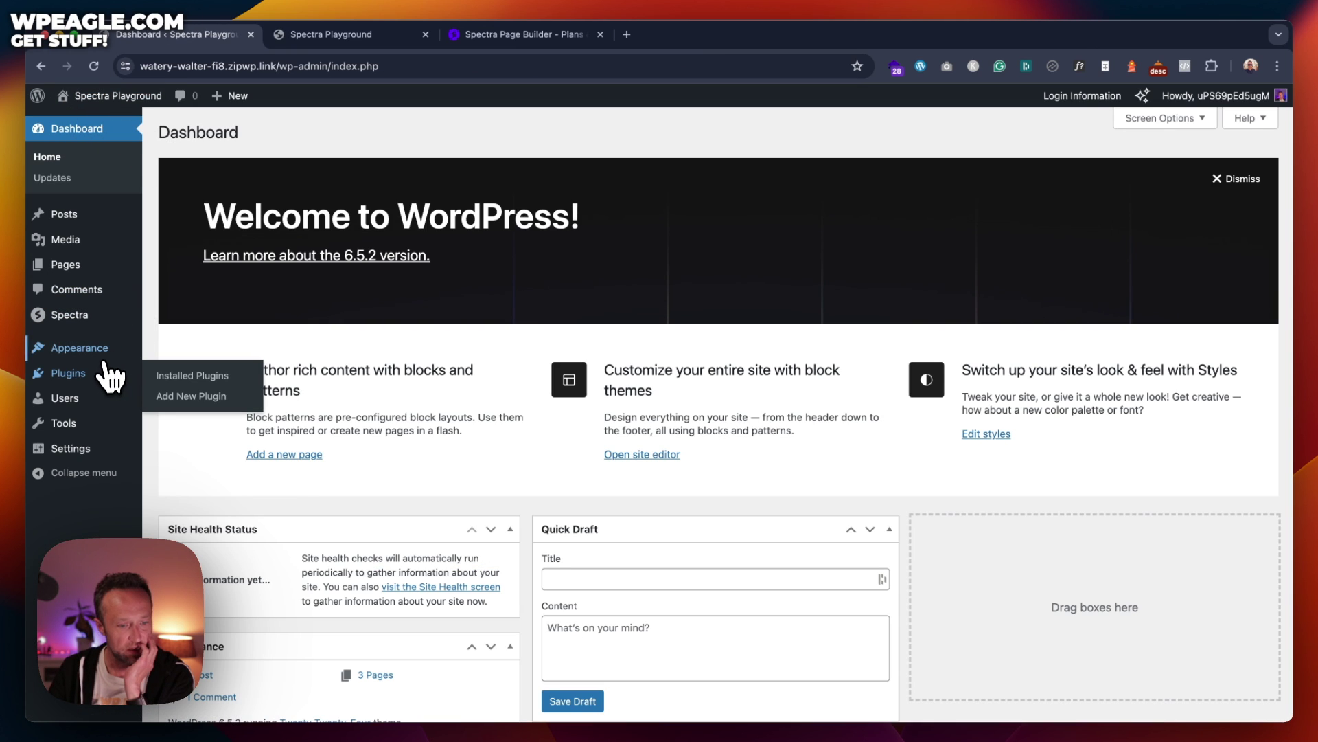
# Step: In Reading settings, set a static homepage to 'Home page' and save
pyautogui.moveTo(108, 454)
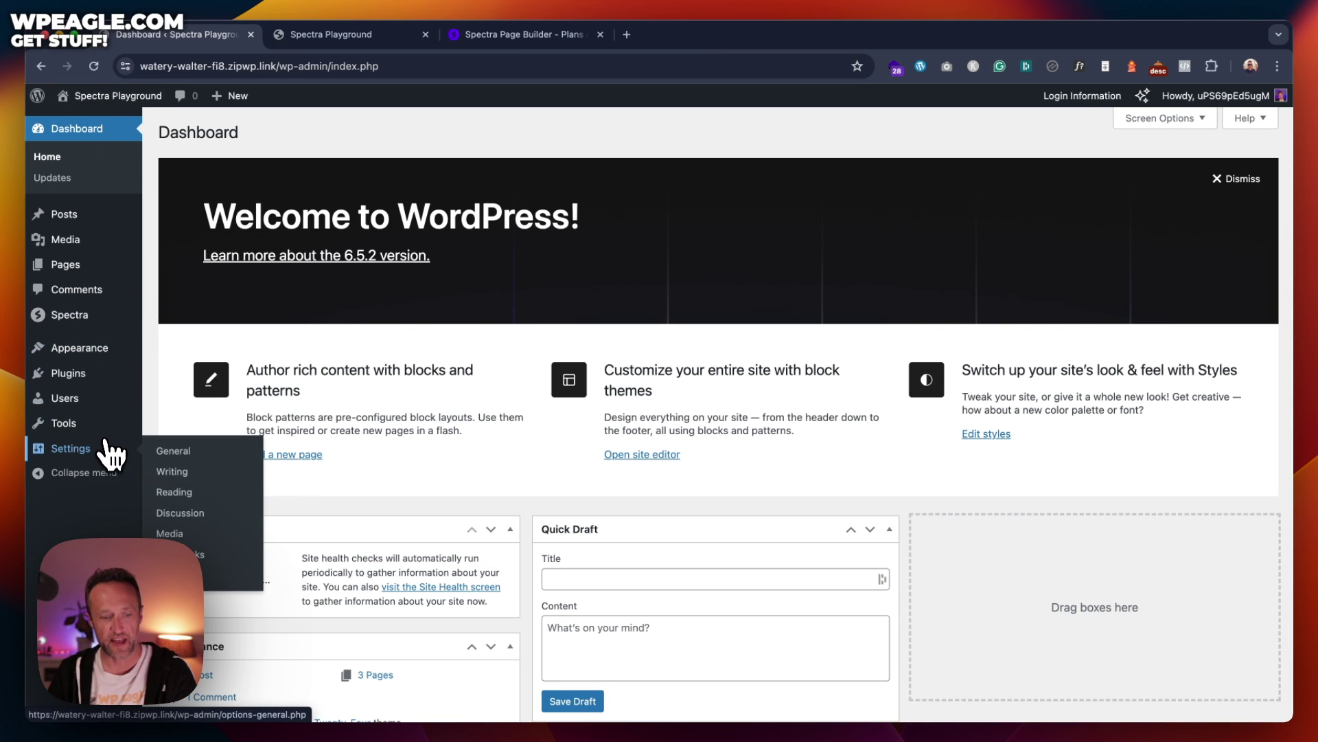
pyautogui.click(173, 491)
pyautogui.click(326, 196)
pyautogui.click(440, 233)
pyautogui.click(443, 276)
pyautogui.click(211, 578)
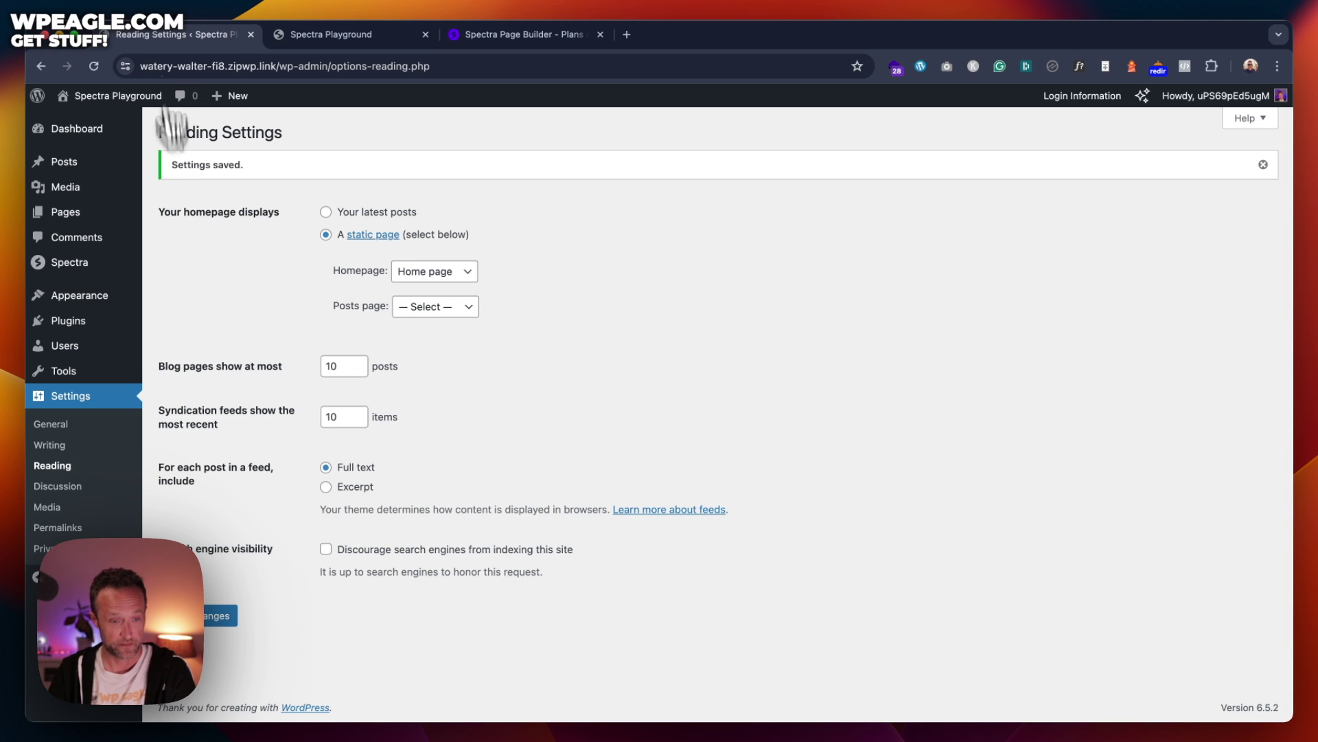
pyautogui.moveTo(119, 89)
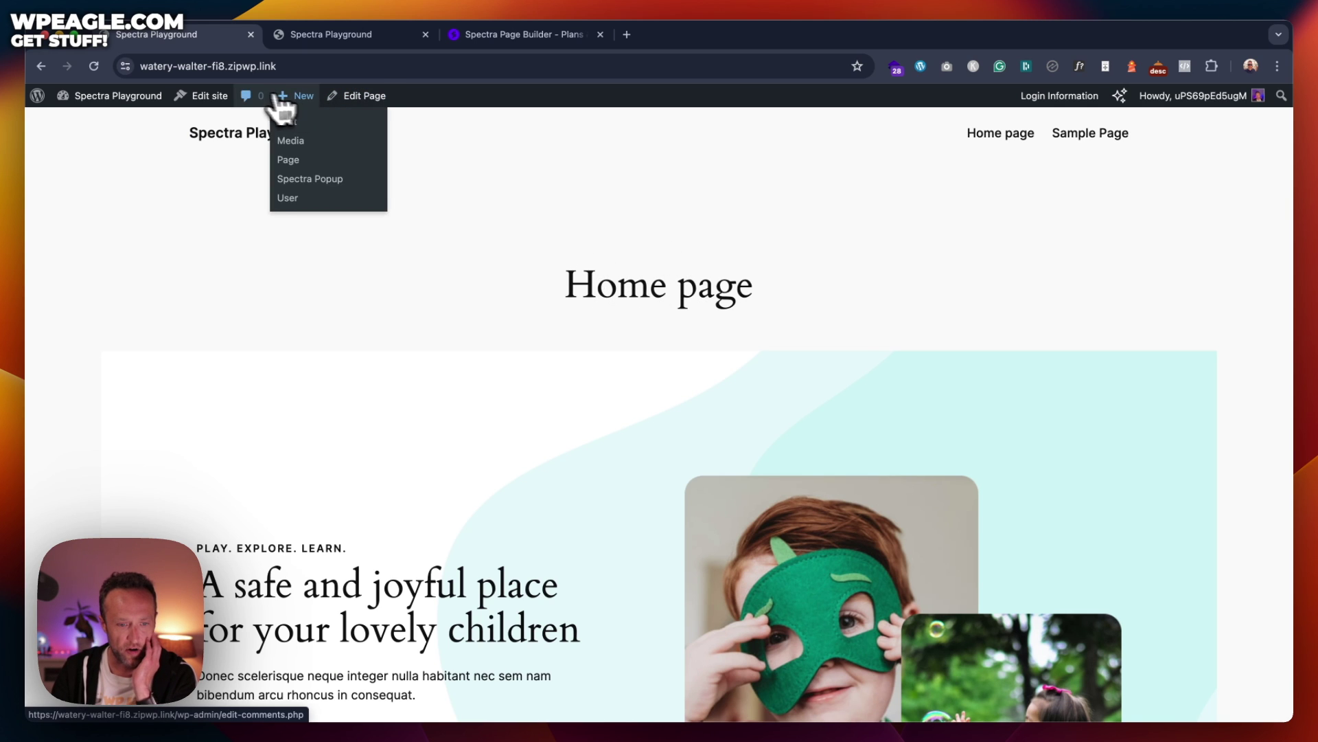
# Step: Delete the Title block from the Pages template in the site editor
pyautogui.click(206, 96)
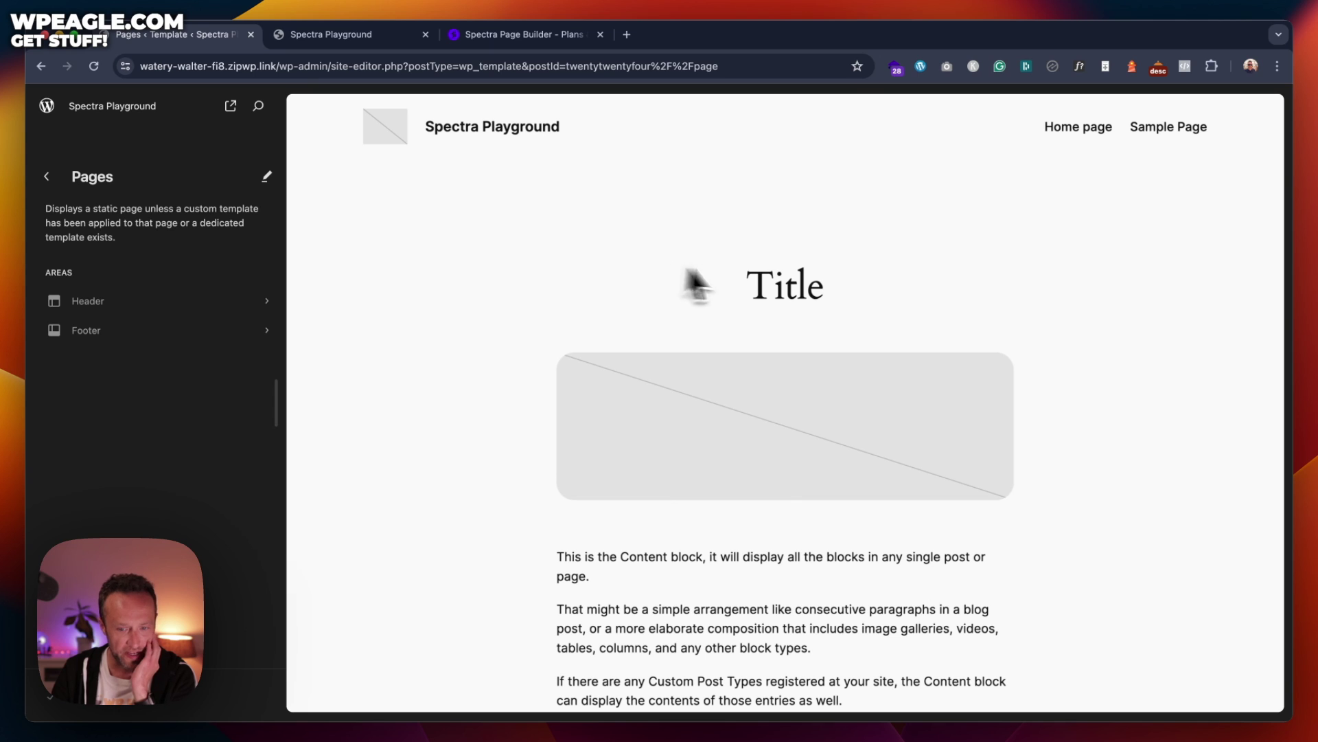
pyautogui.click(268, 178)
pyautogui.click(628, 319)
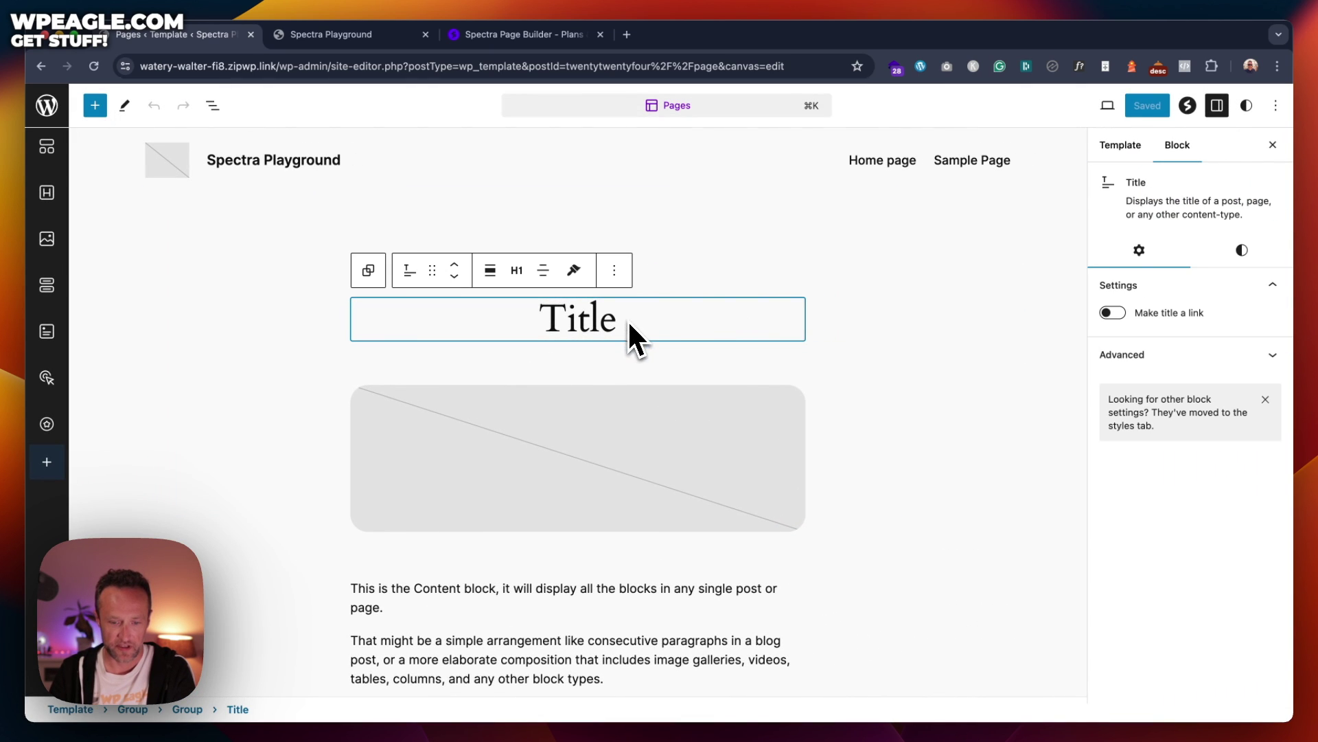
pyautogui.click(614, 271)
pyautogui.click(707, 670)
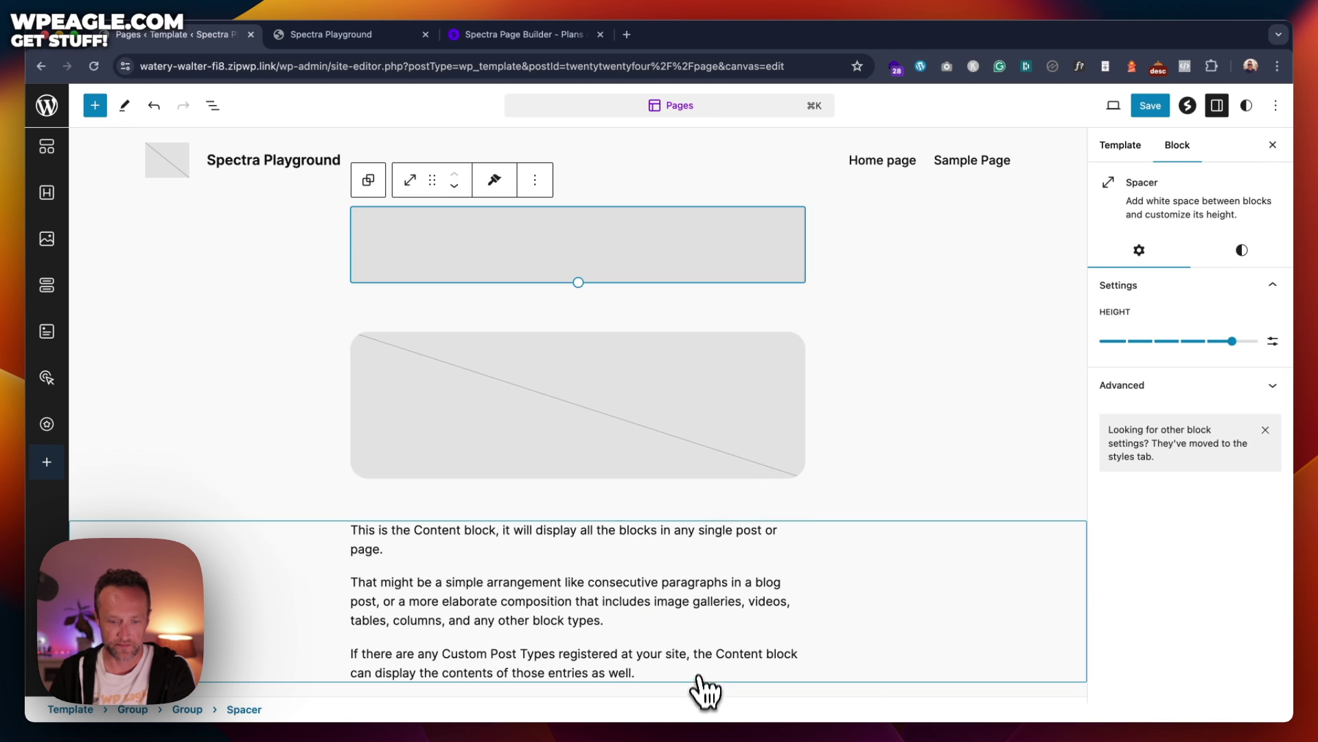
# Step: Delete both Spacer blocks via List View and save the Pages template
pyautogui.click(214, 107)
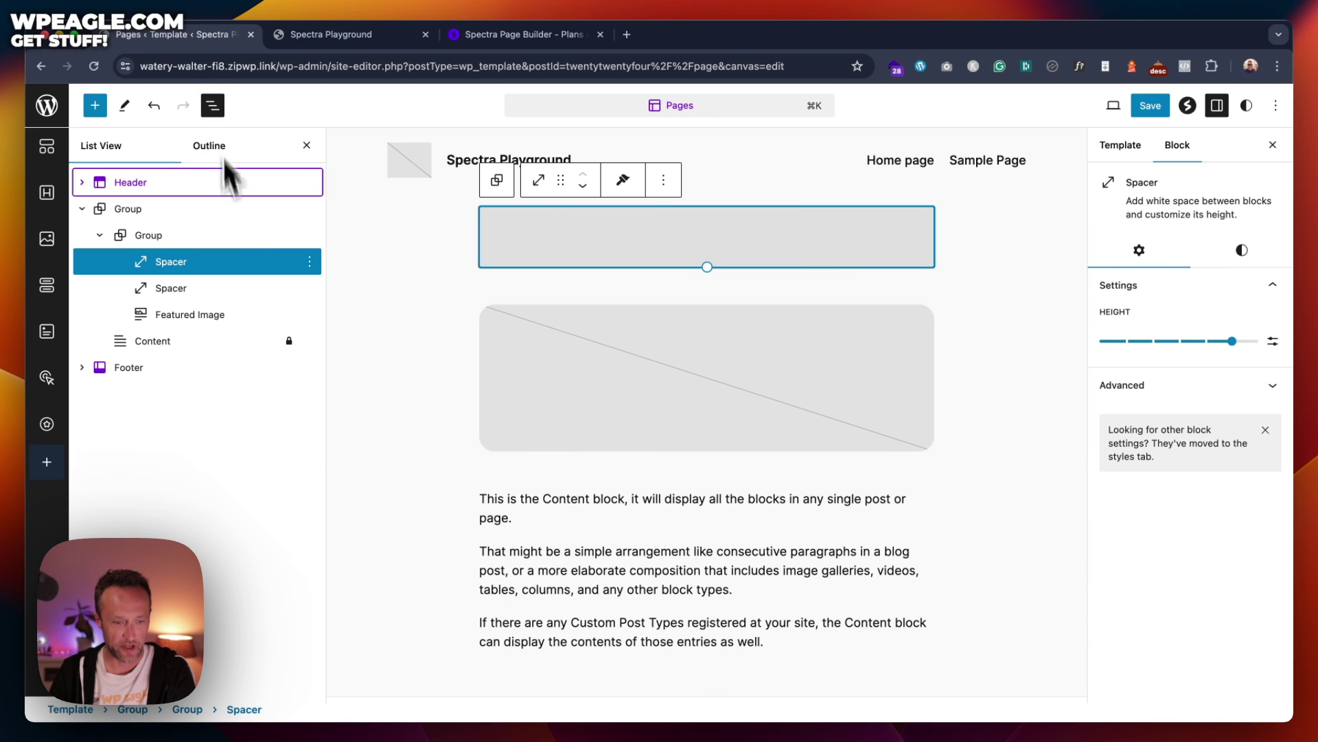
pyautogui.click(310, 261)
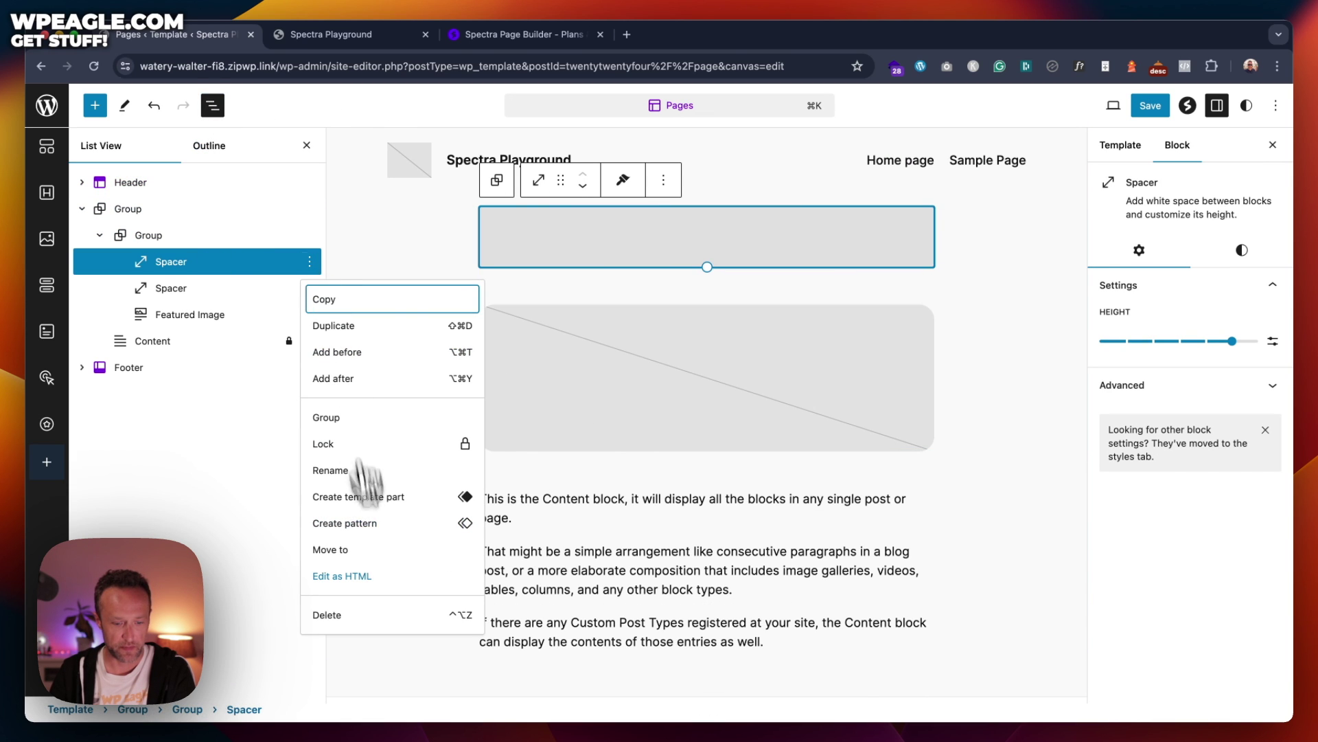
pyautogui.click(382, 613)
pyautogui.click(392, 416)
pyautogui.click(513, 245)
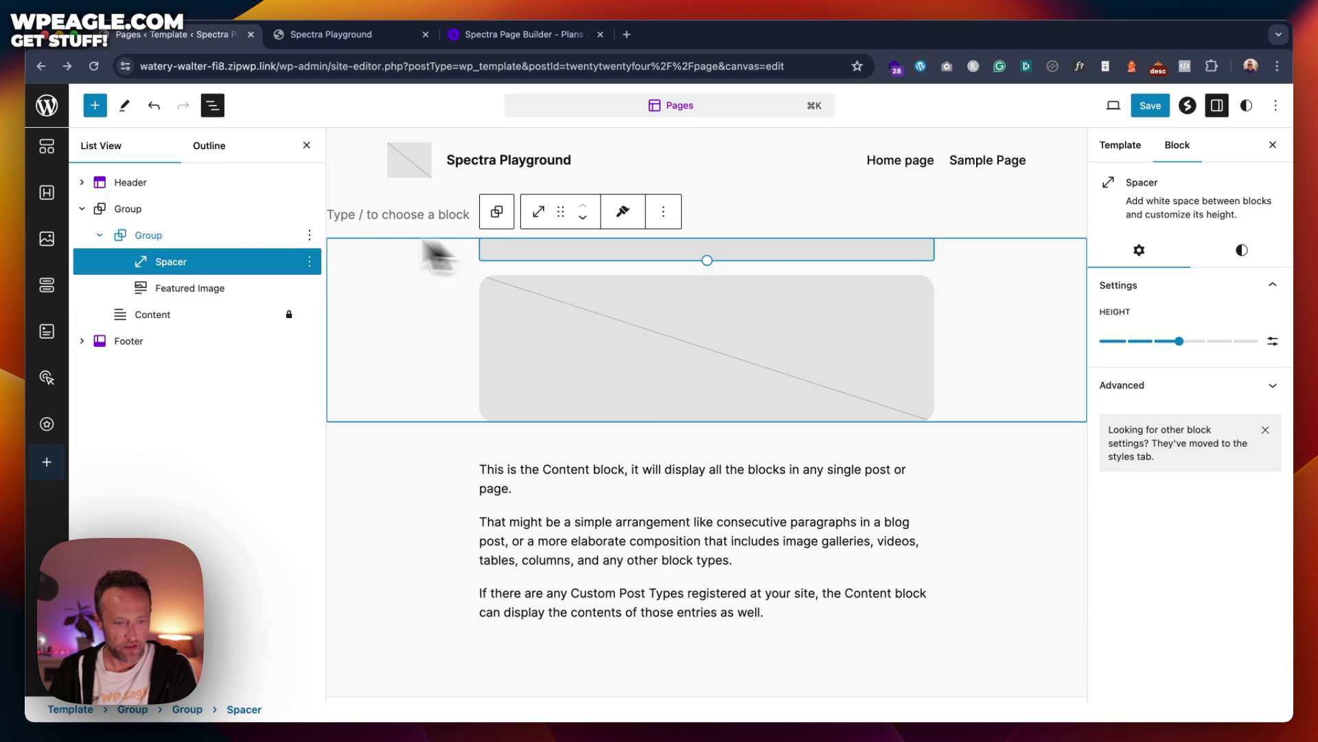
pyautogui.click(310, 261)
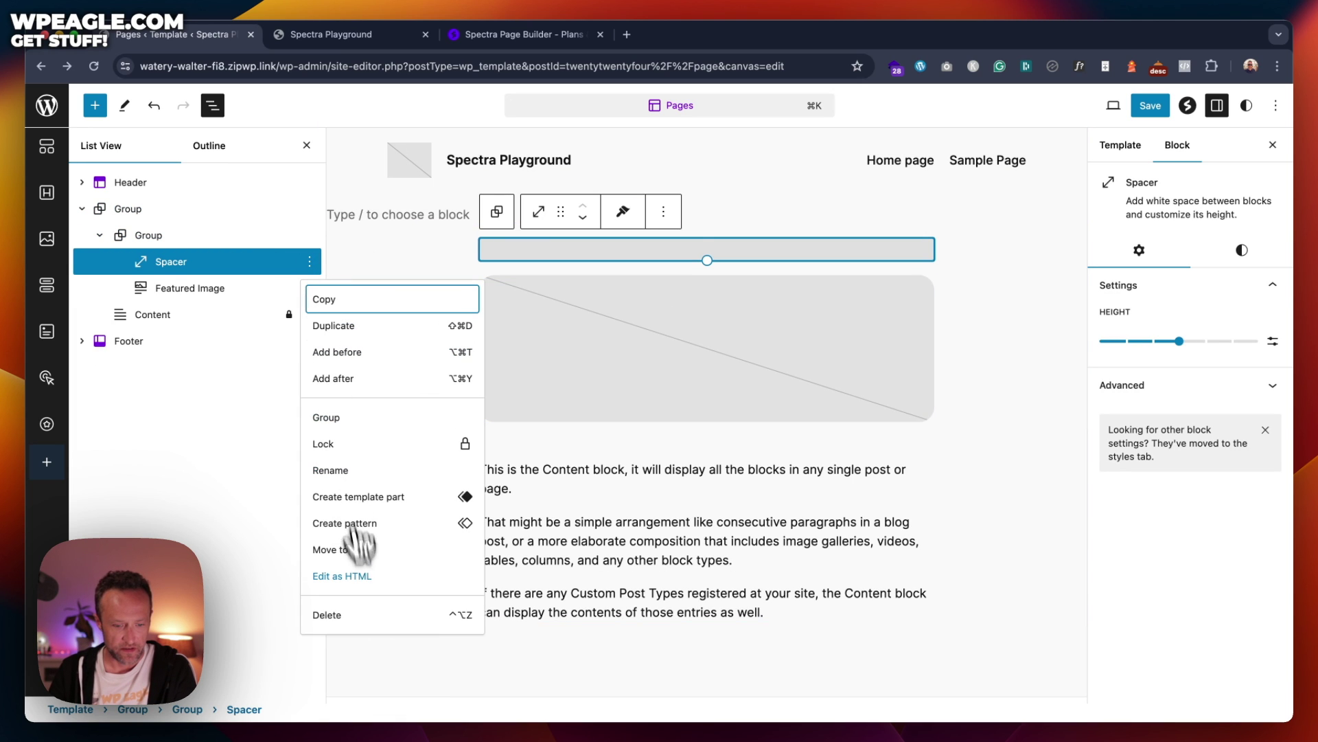
pyautogui.click(364, 614)
pyautogui.click(1149, 106)
pyautogui.click(1153, 113)
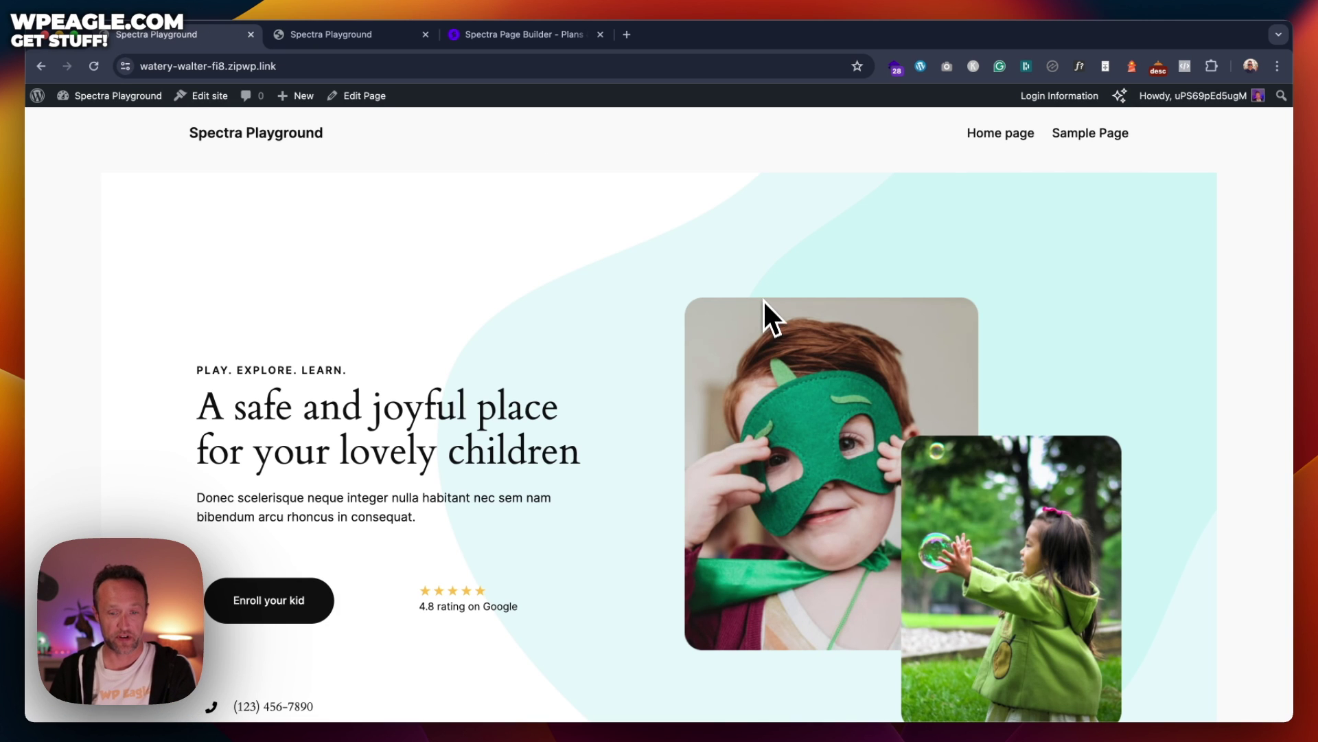
pyautogui.scroll(-3, 757, 244)
pyautogui.scroll(3, 756, 242)
pyautogui.scroll(-10, 756, 242)
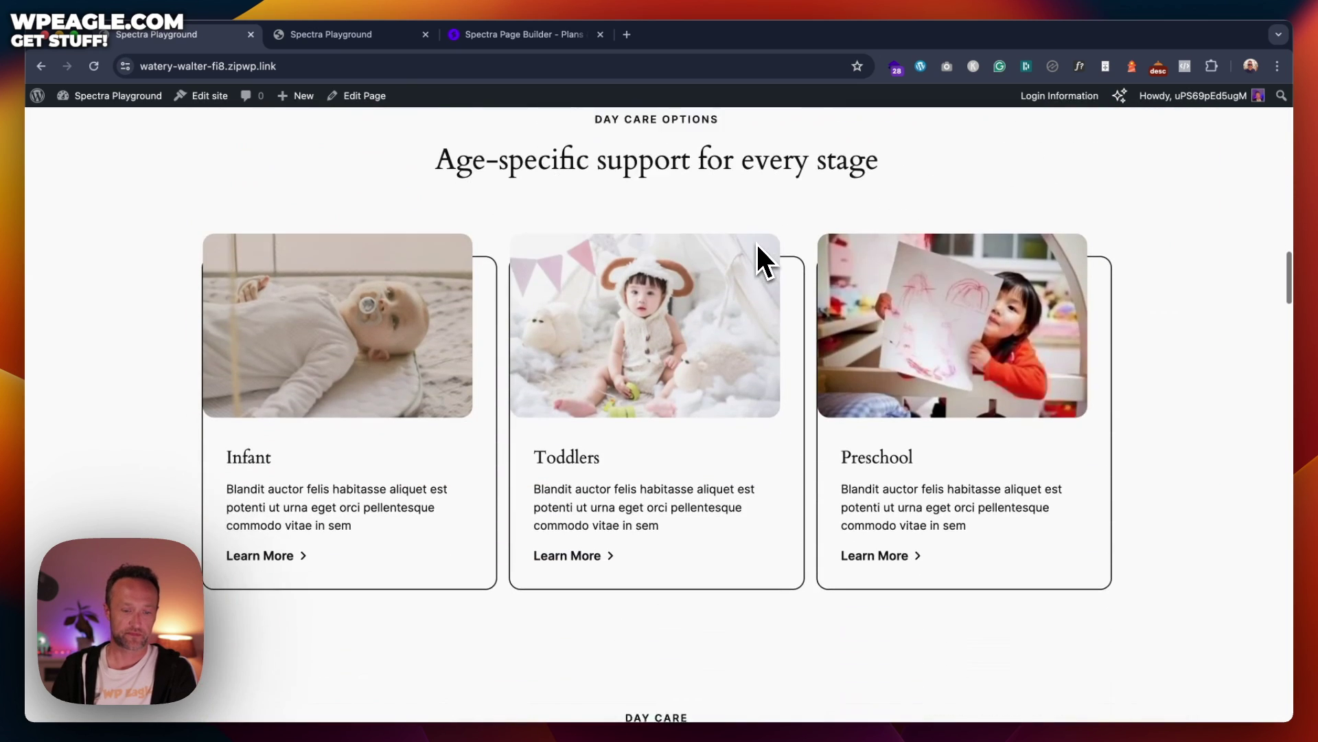
pyautogui.scroll(10, 756, 242)
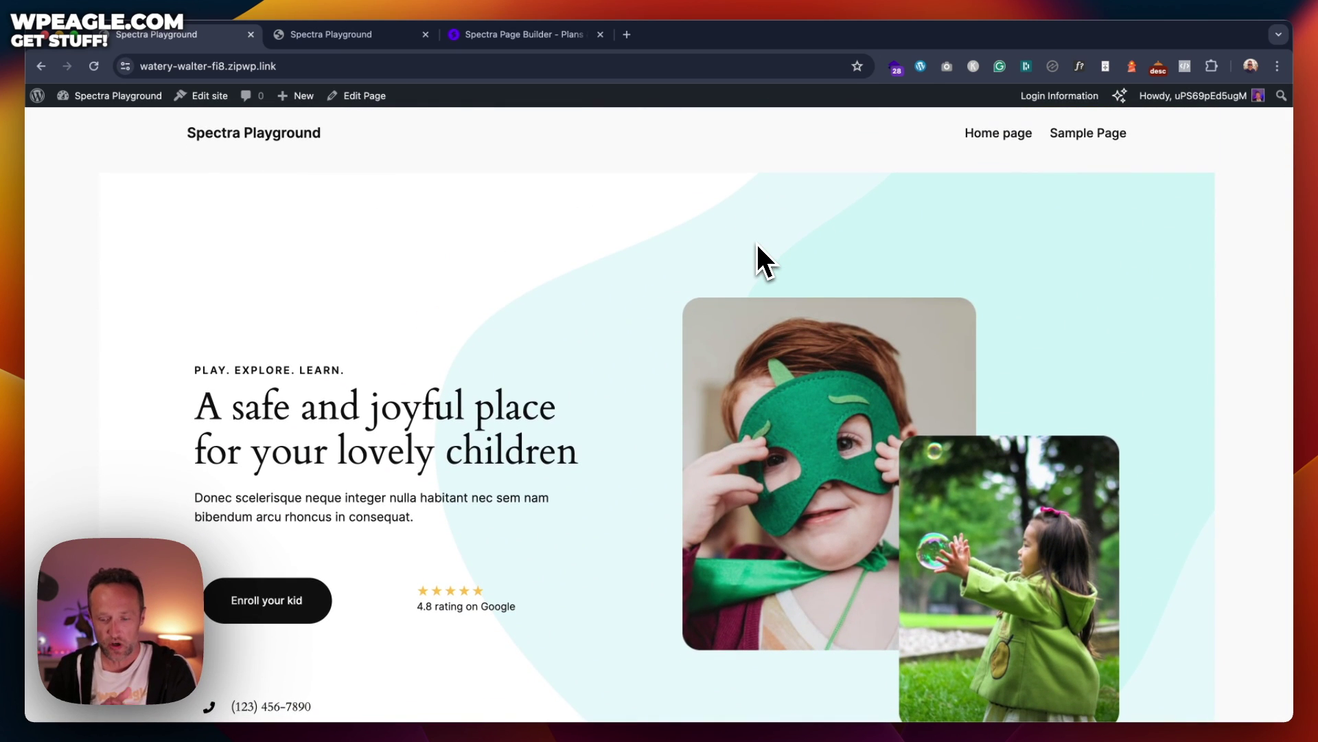